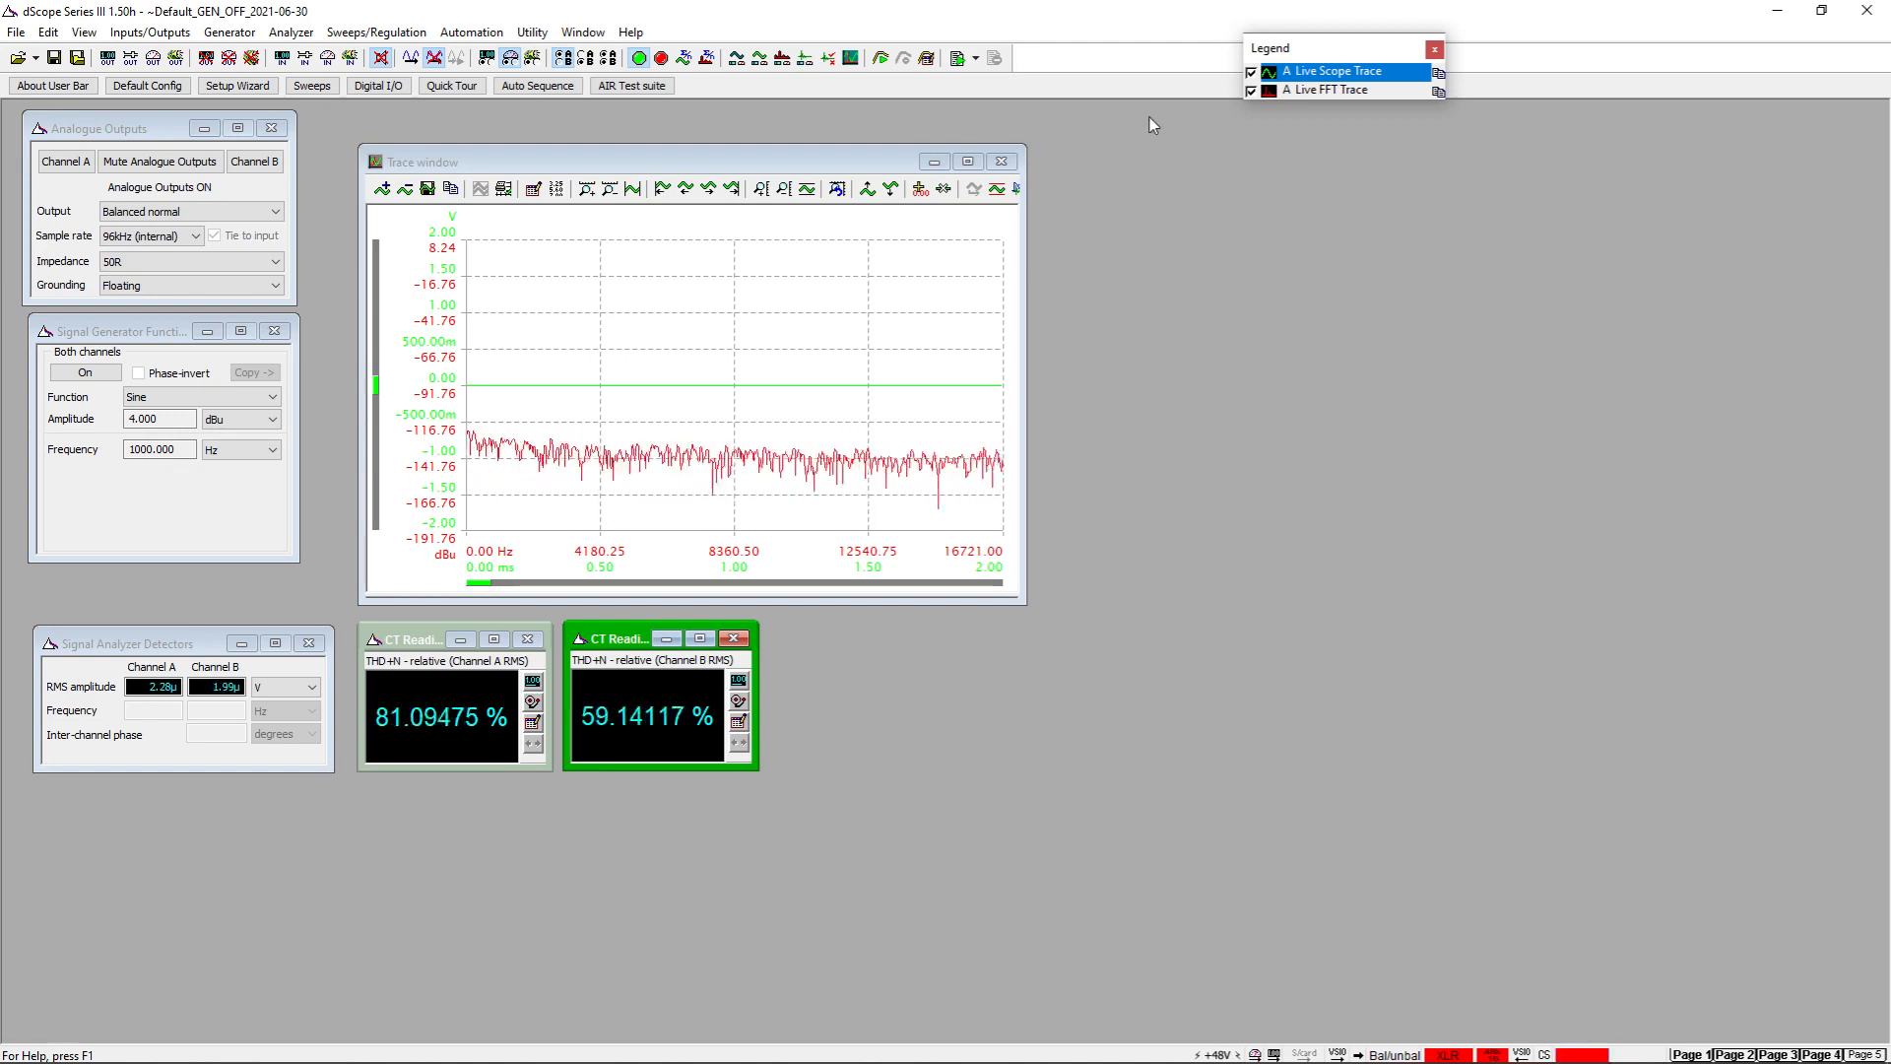
Run the script "LSS Automation b64a - AutoDialogs-GB20210628.dss" with the last used configuration and move its window below the legend
left_click(976, 61)
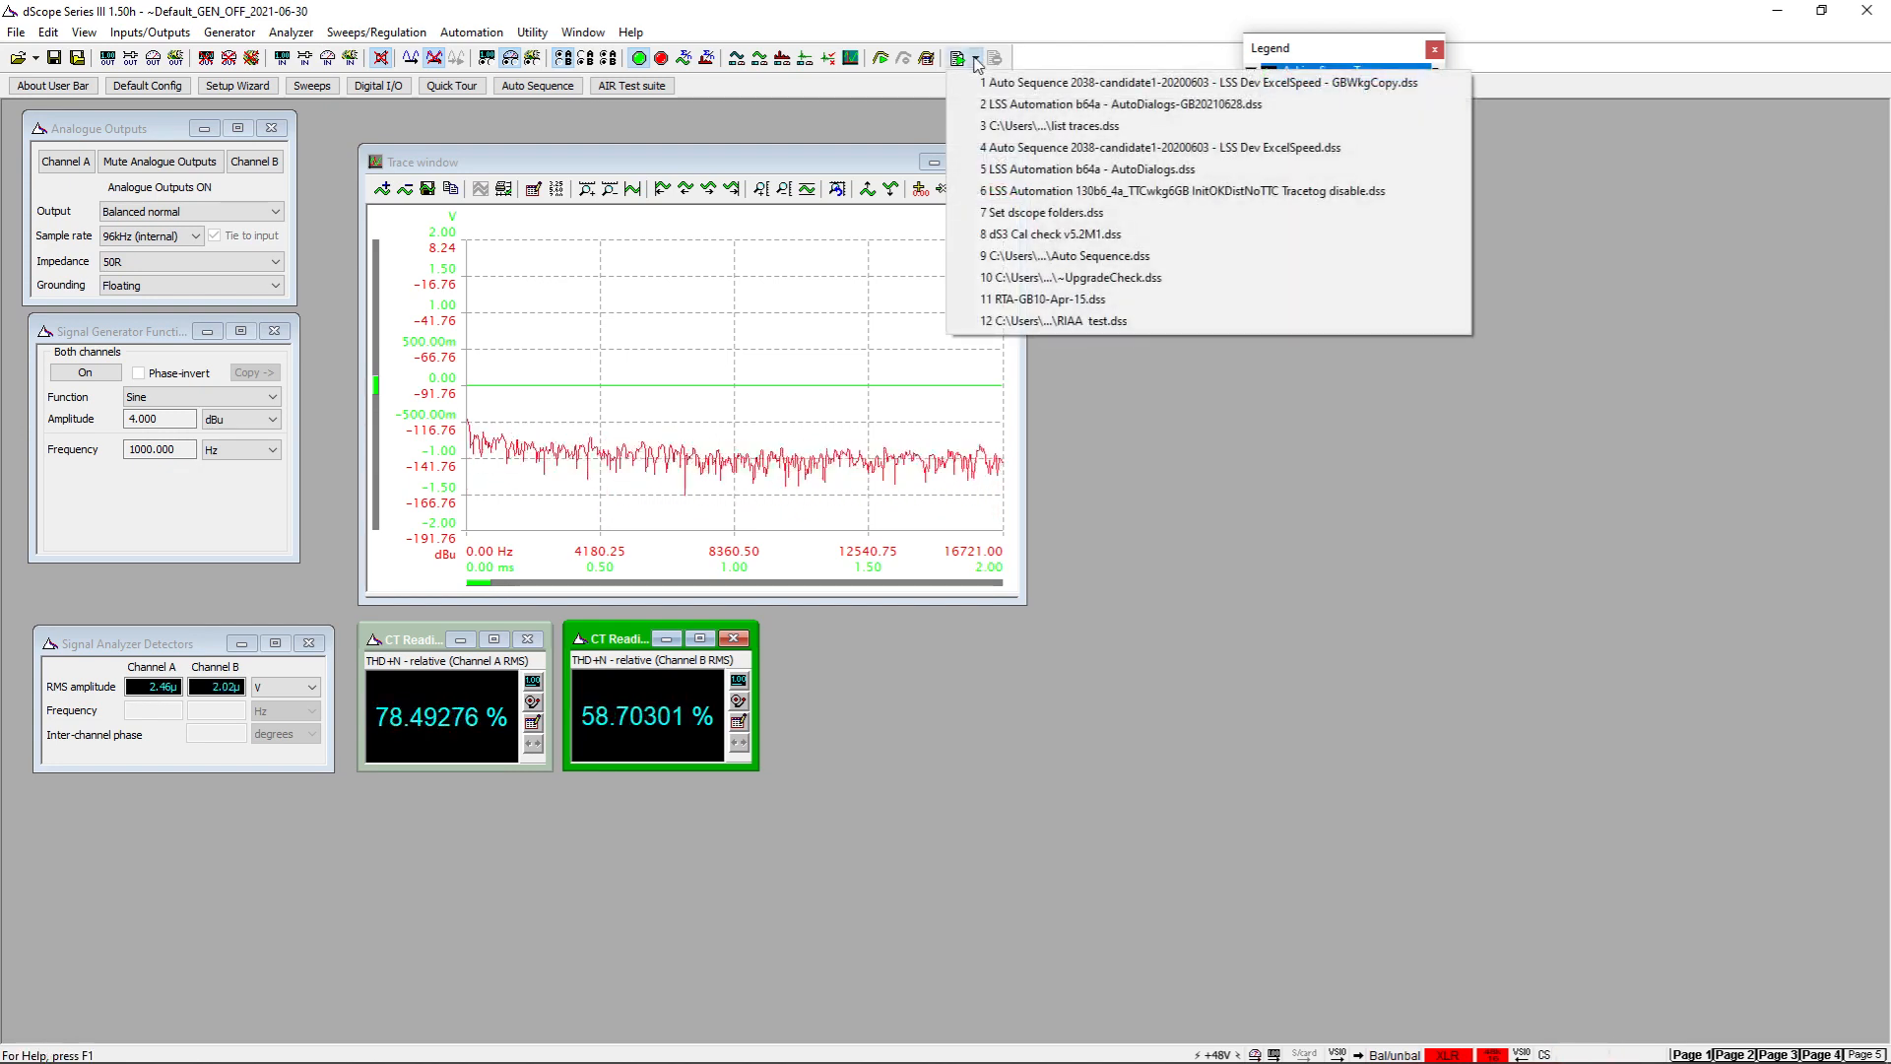
left_click(1030, 105)
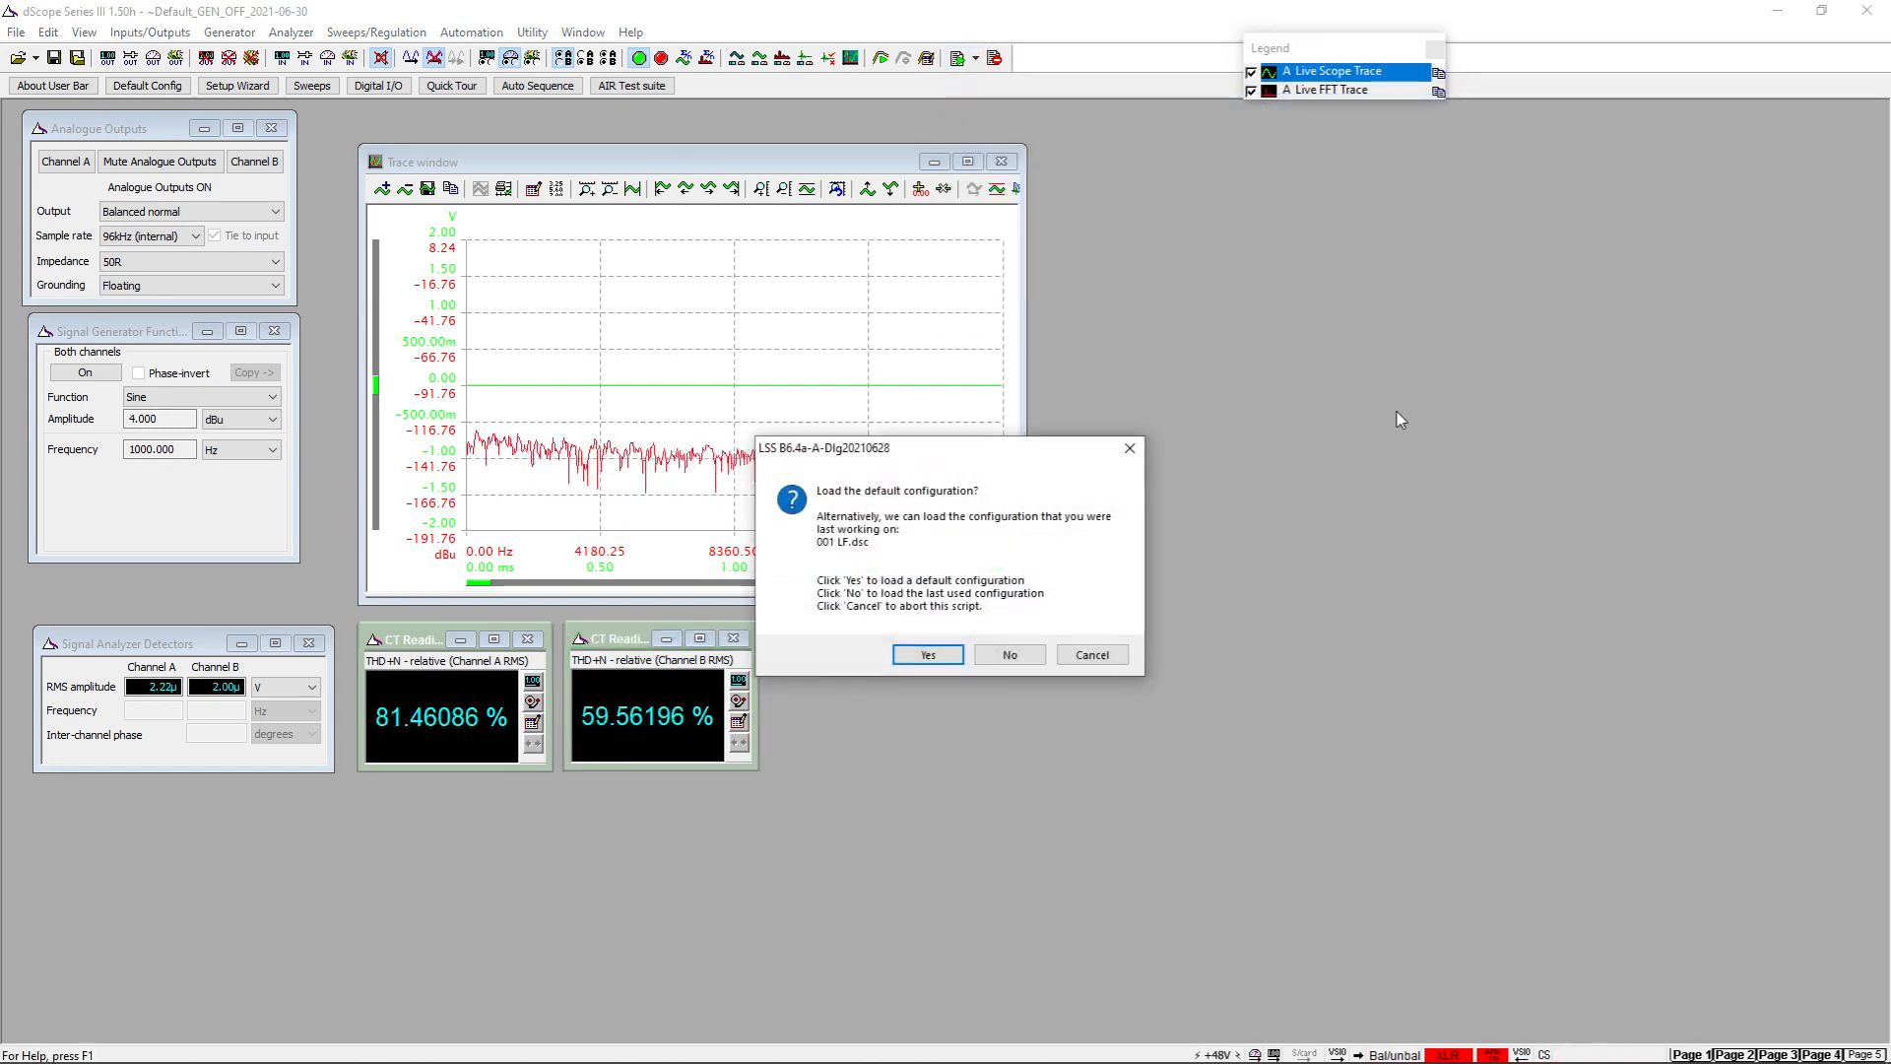
left_click(1017, 661)
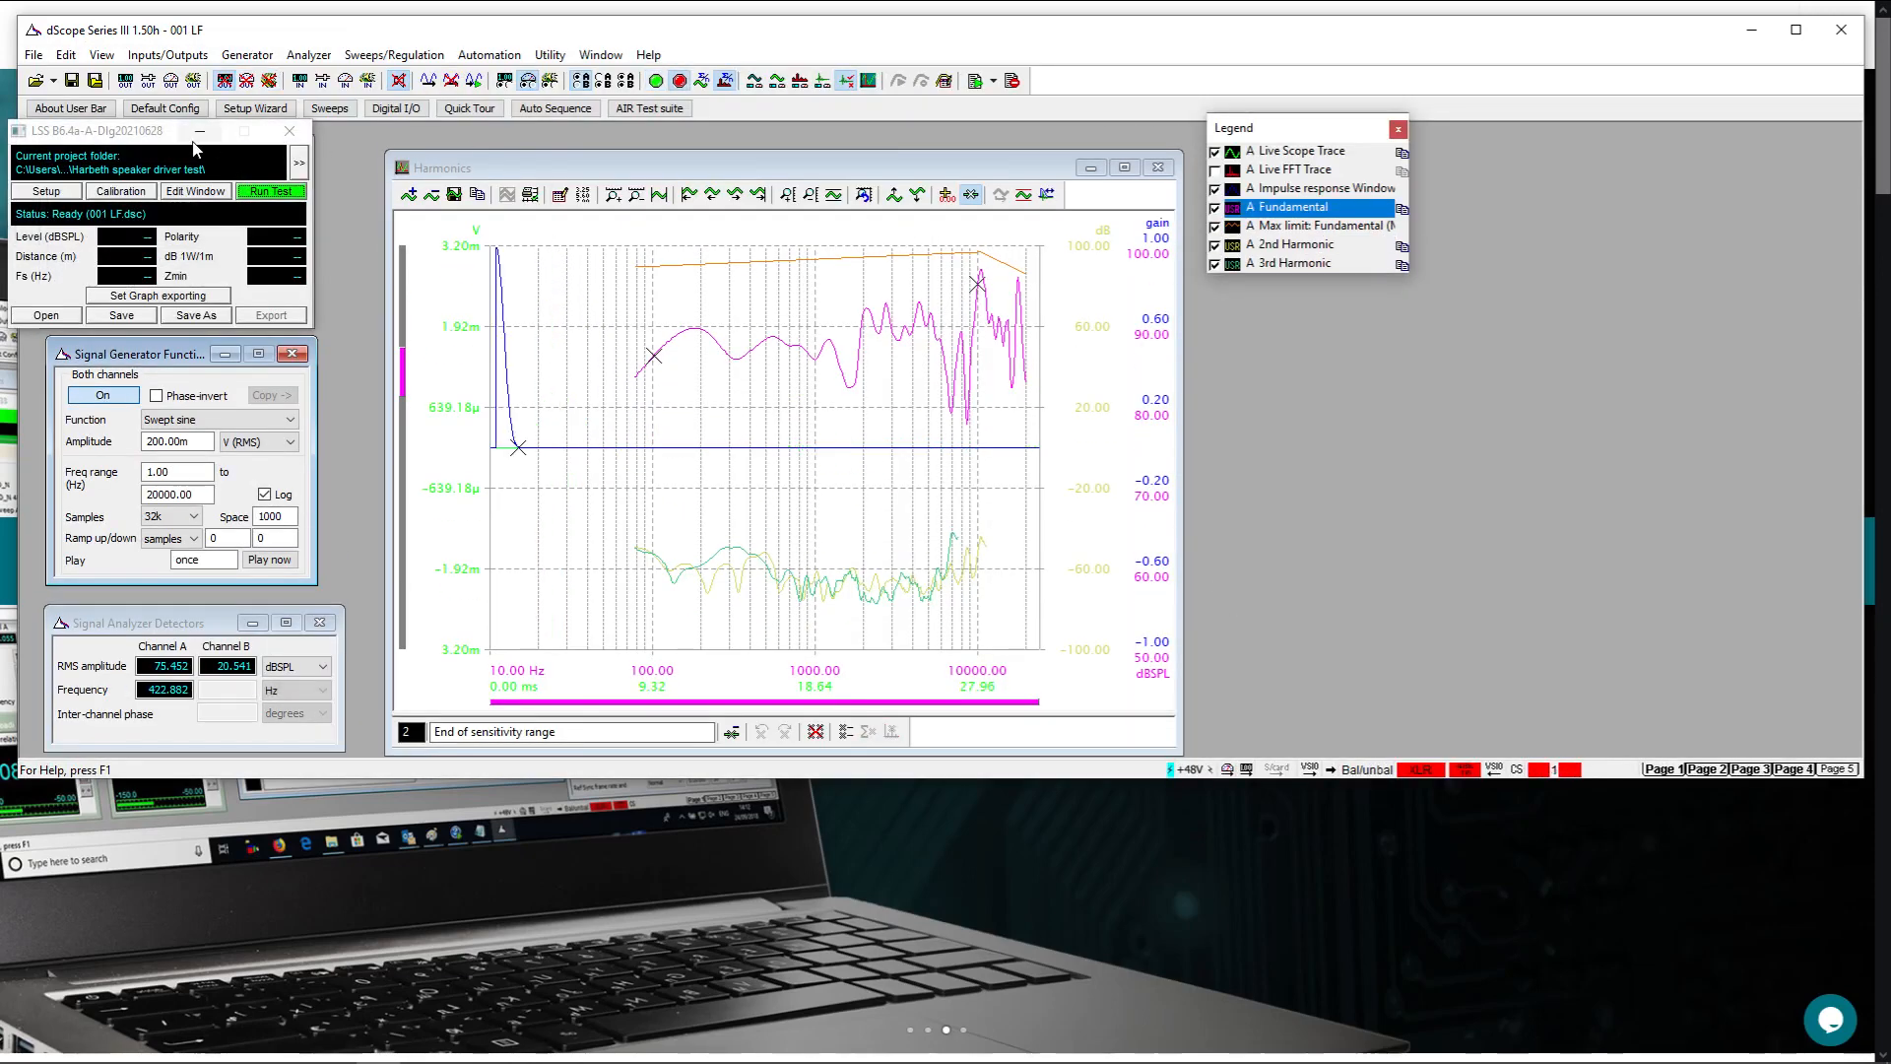
left_click_drag(117, 144, 1303, 306)
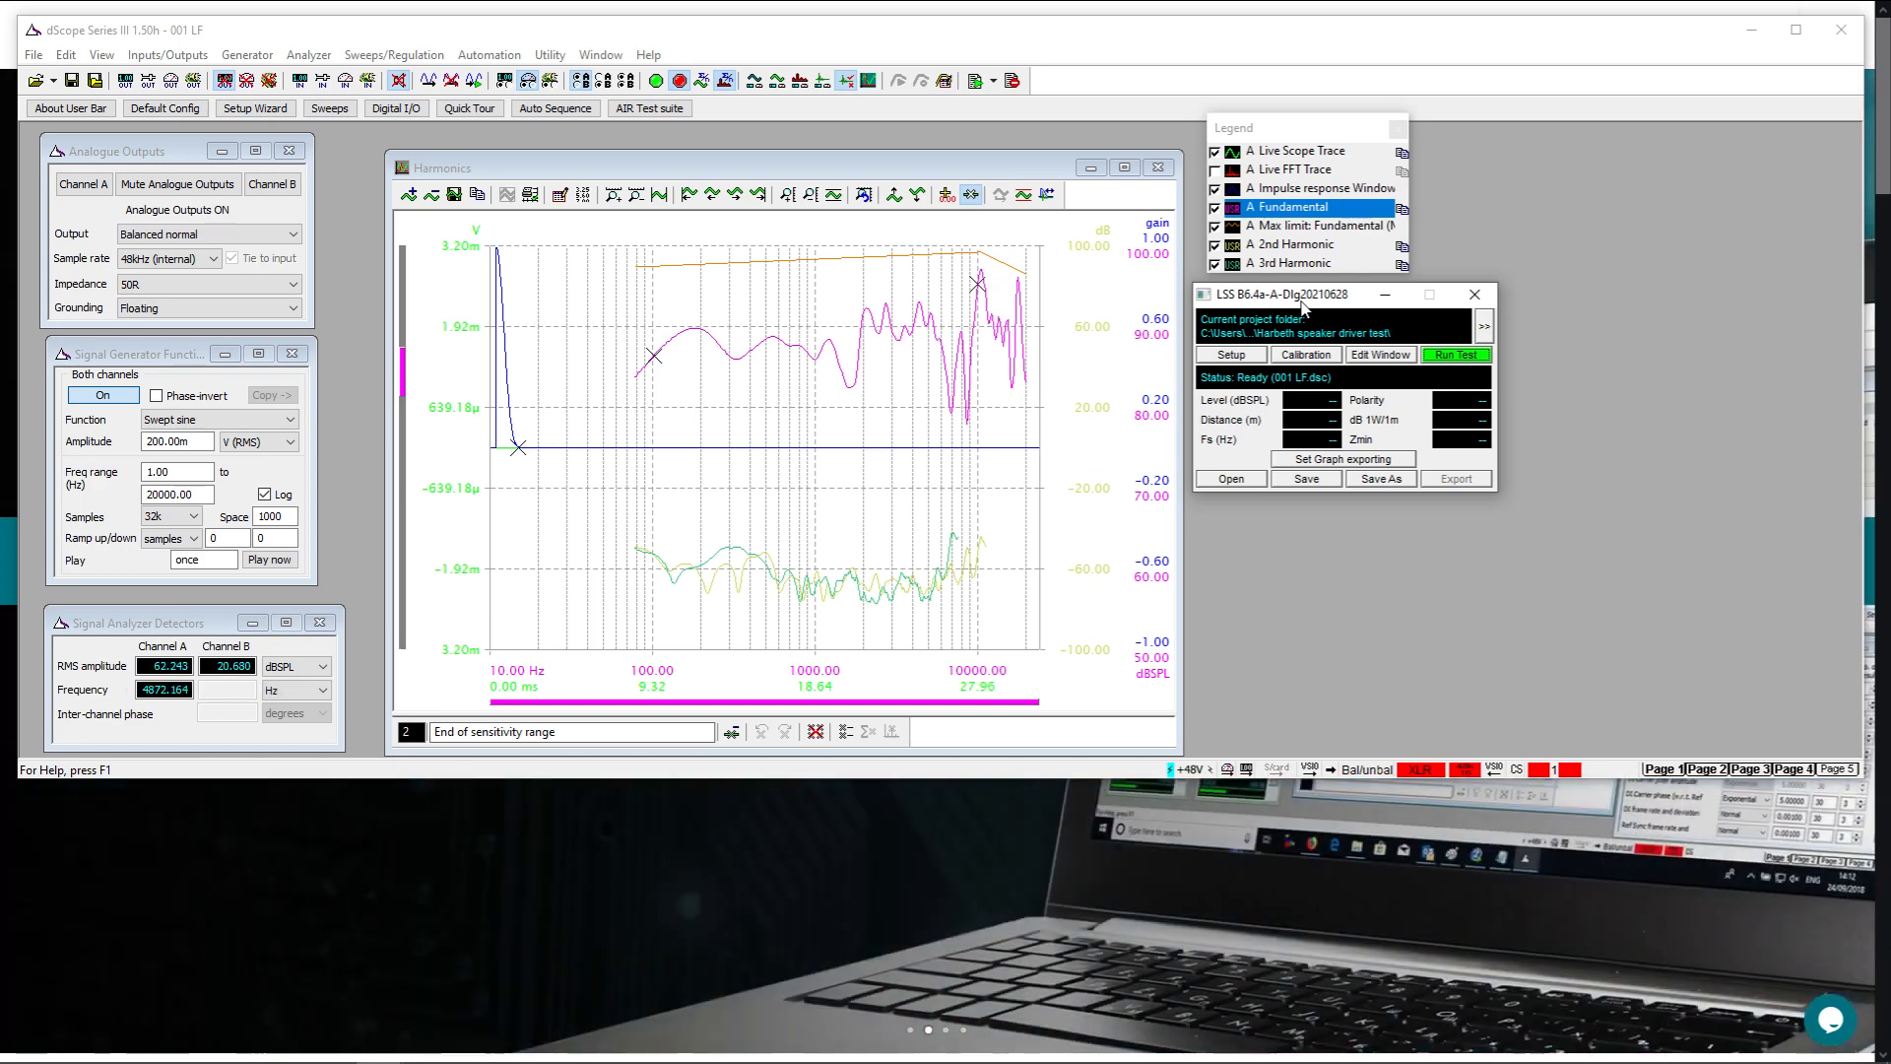
Examine the calibration settings and the pre-weighting options in the FFT parameters
left_click(1313, 356)
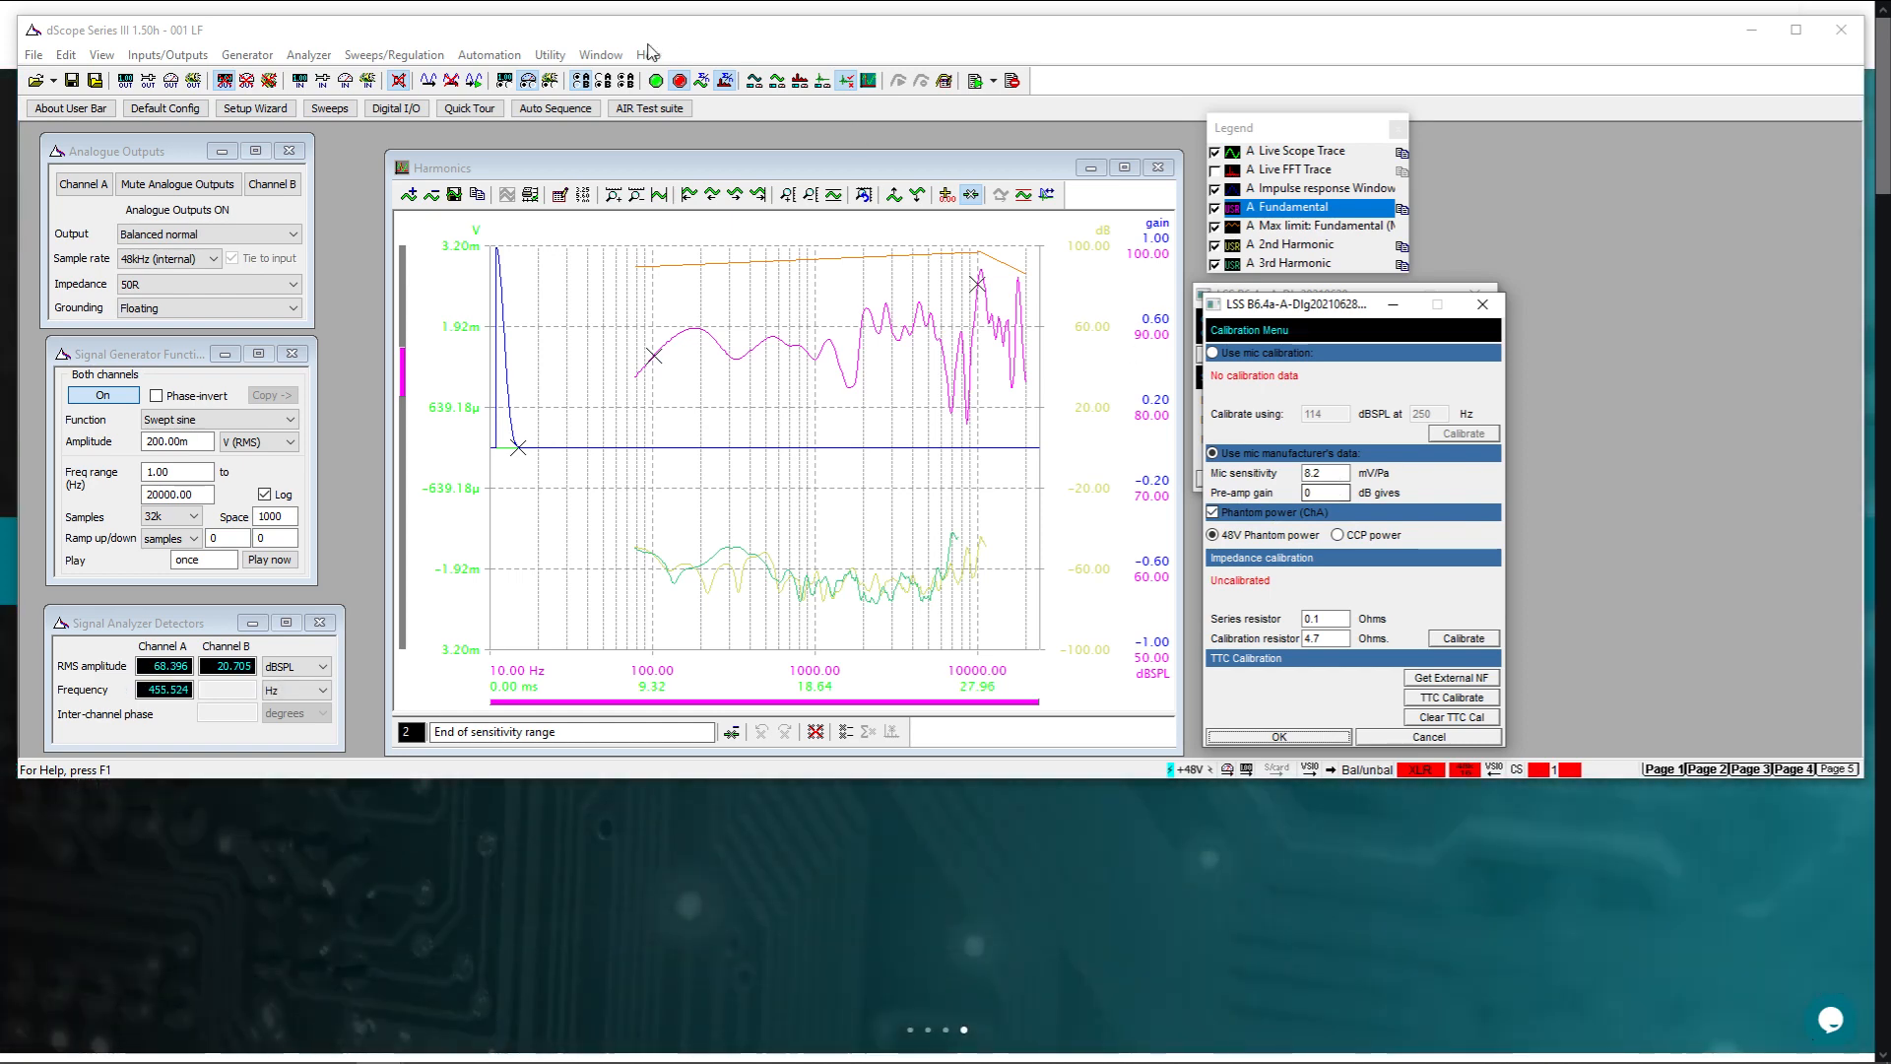
left_click(308, 55)
left_click(351, 95)
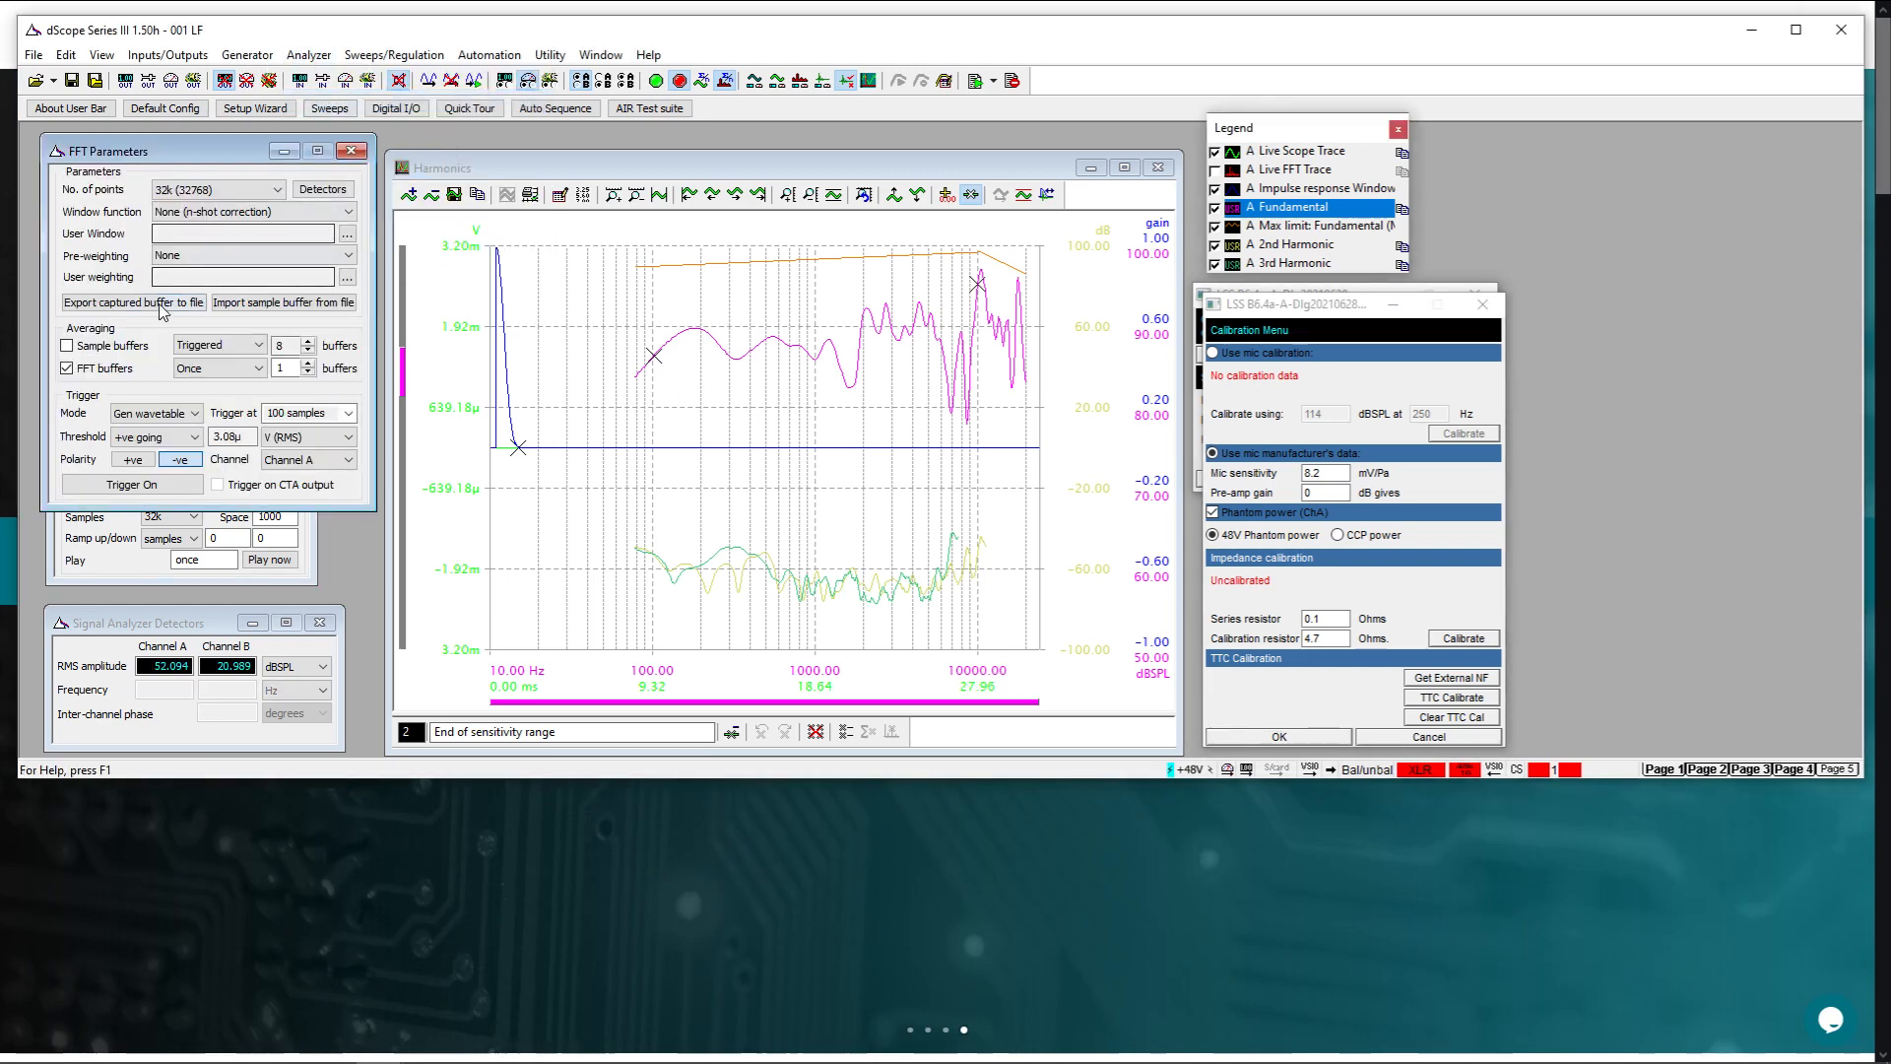
left_click(198, 257)
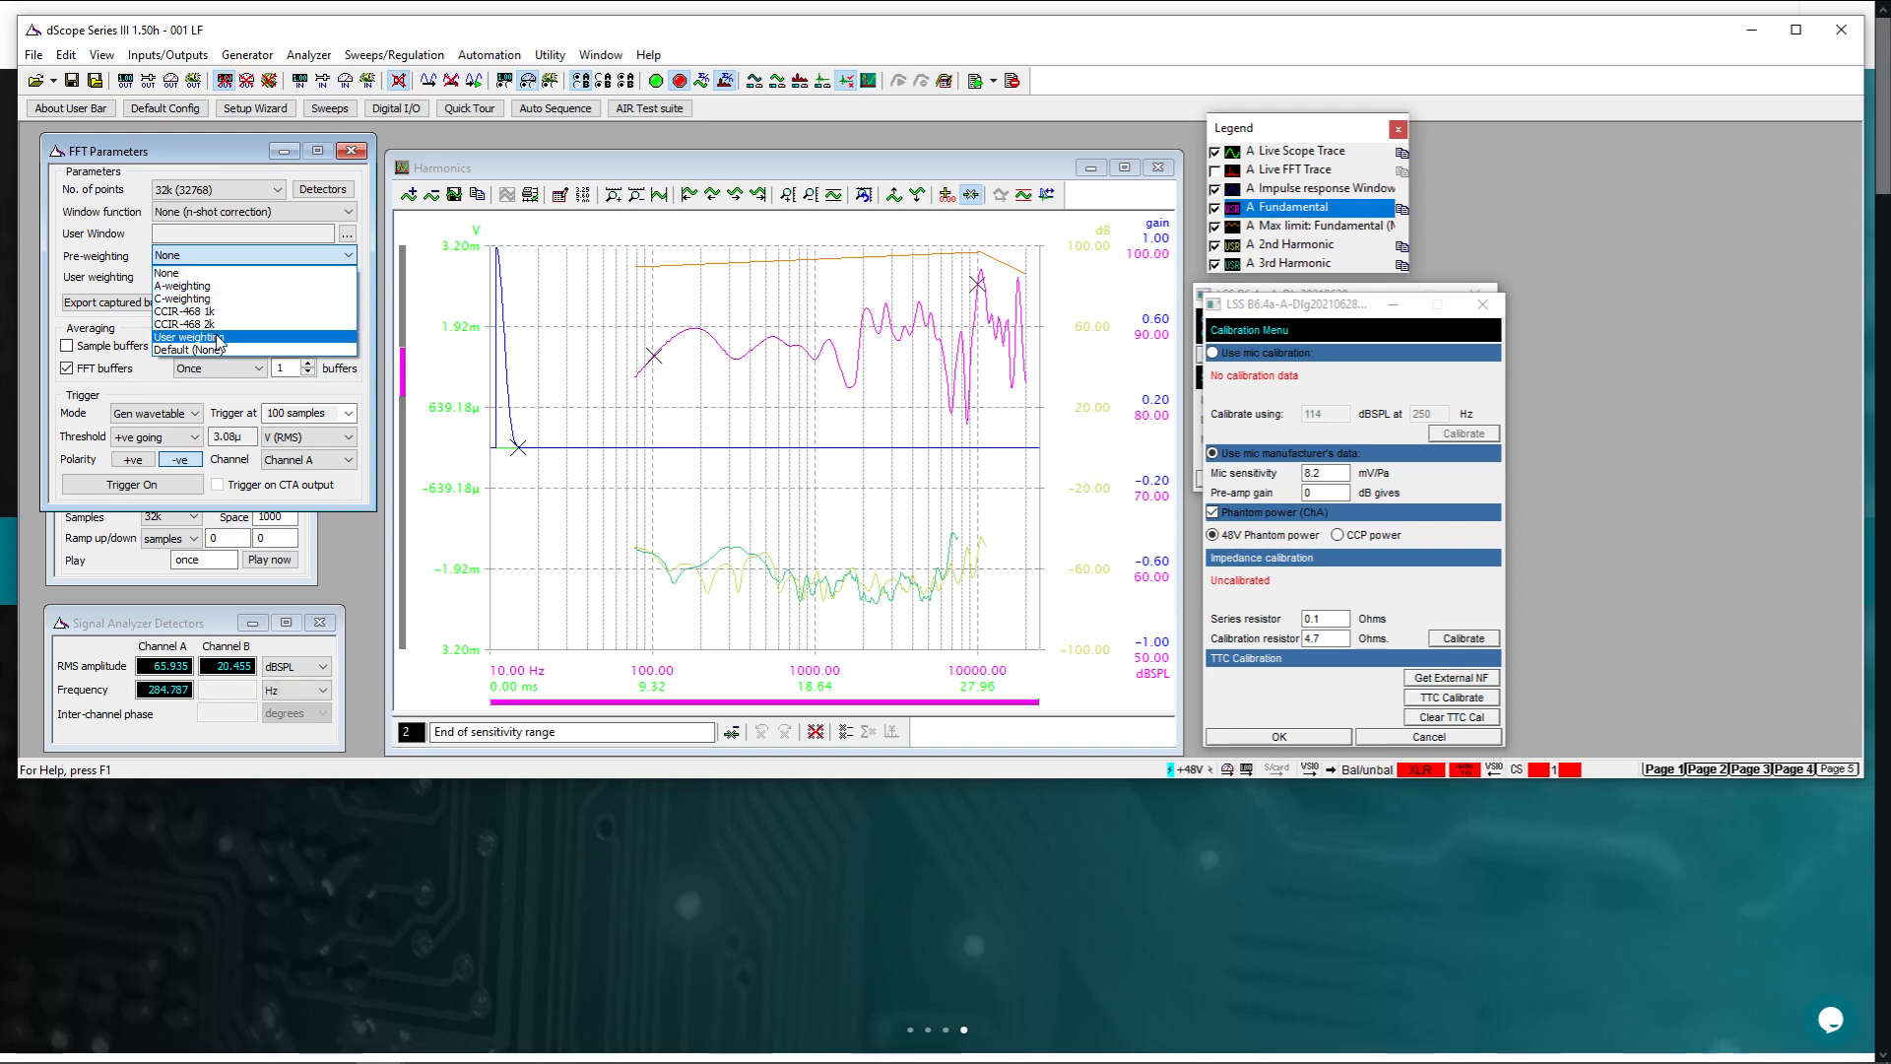
left_click(351, 150)
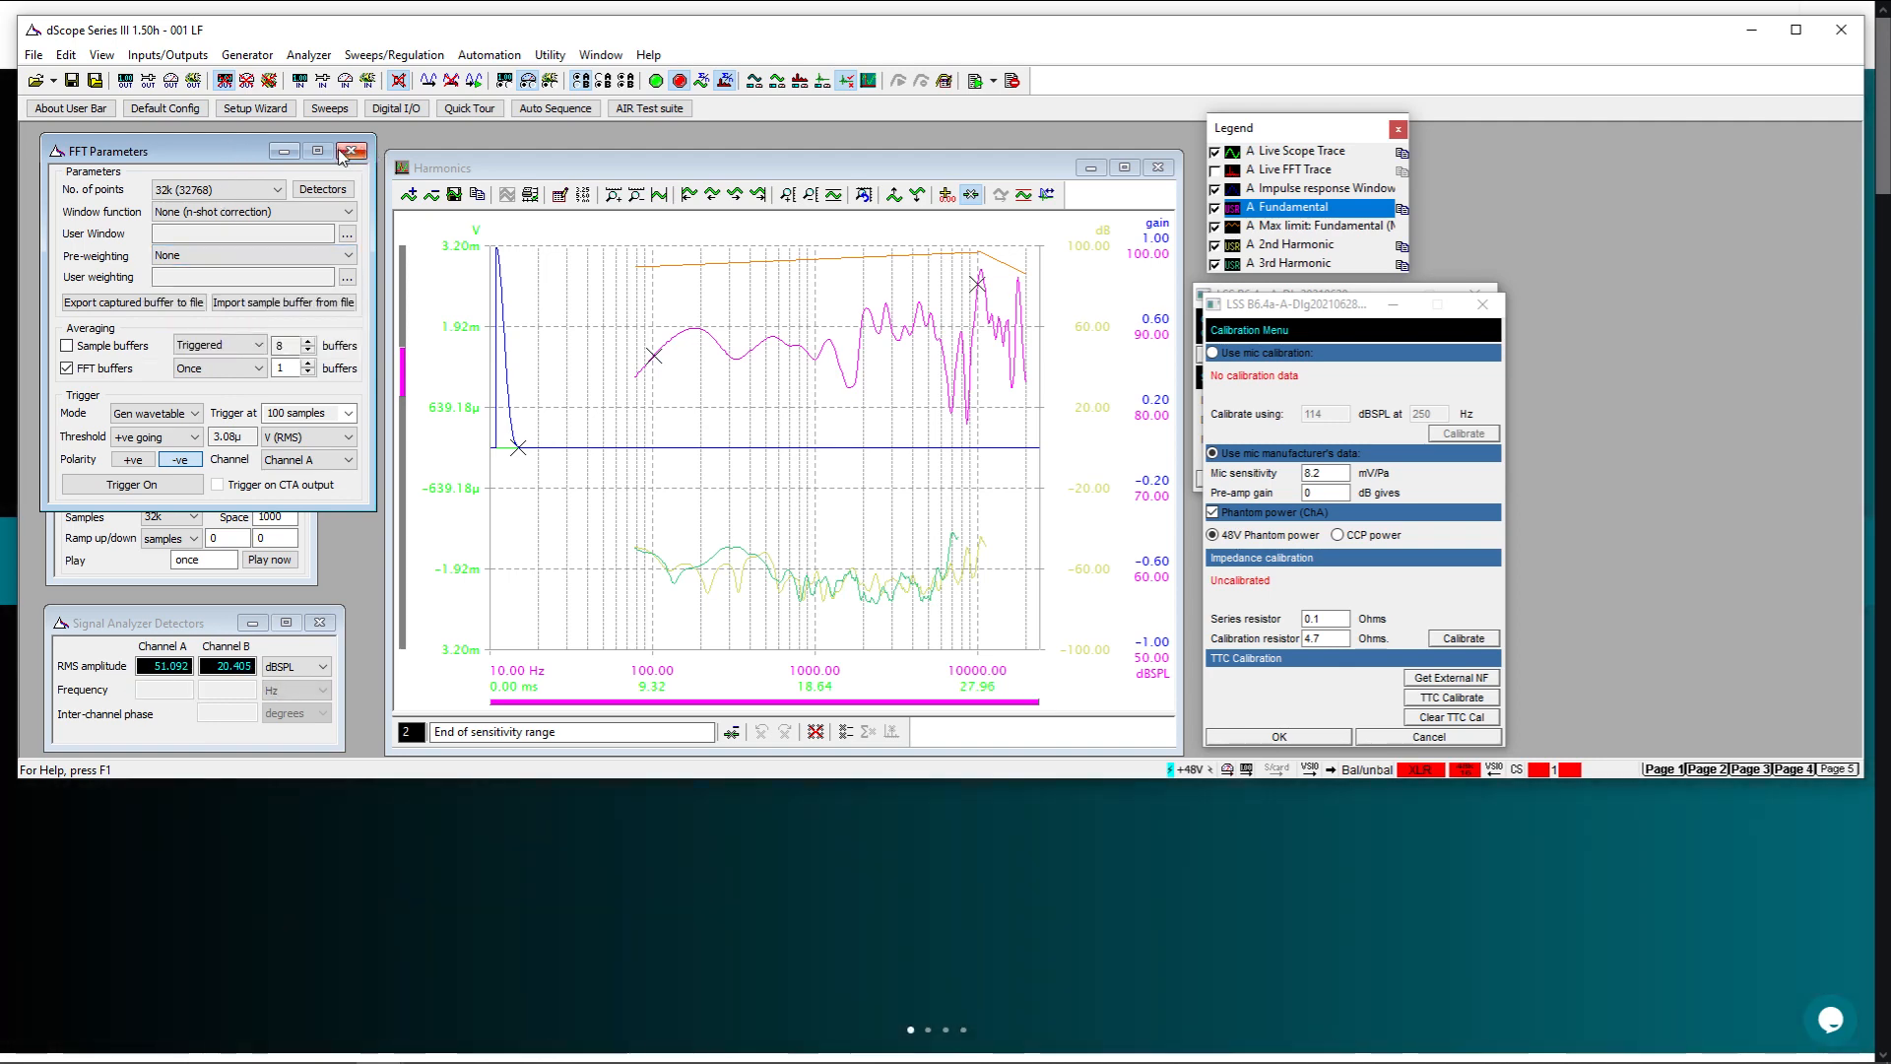
left_click(351, 151)
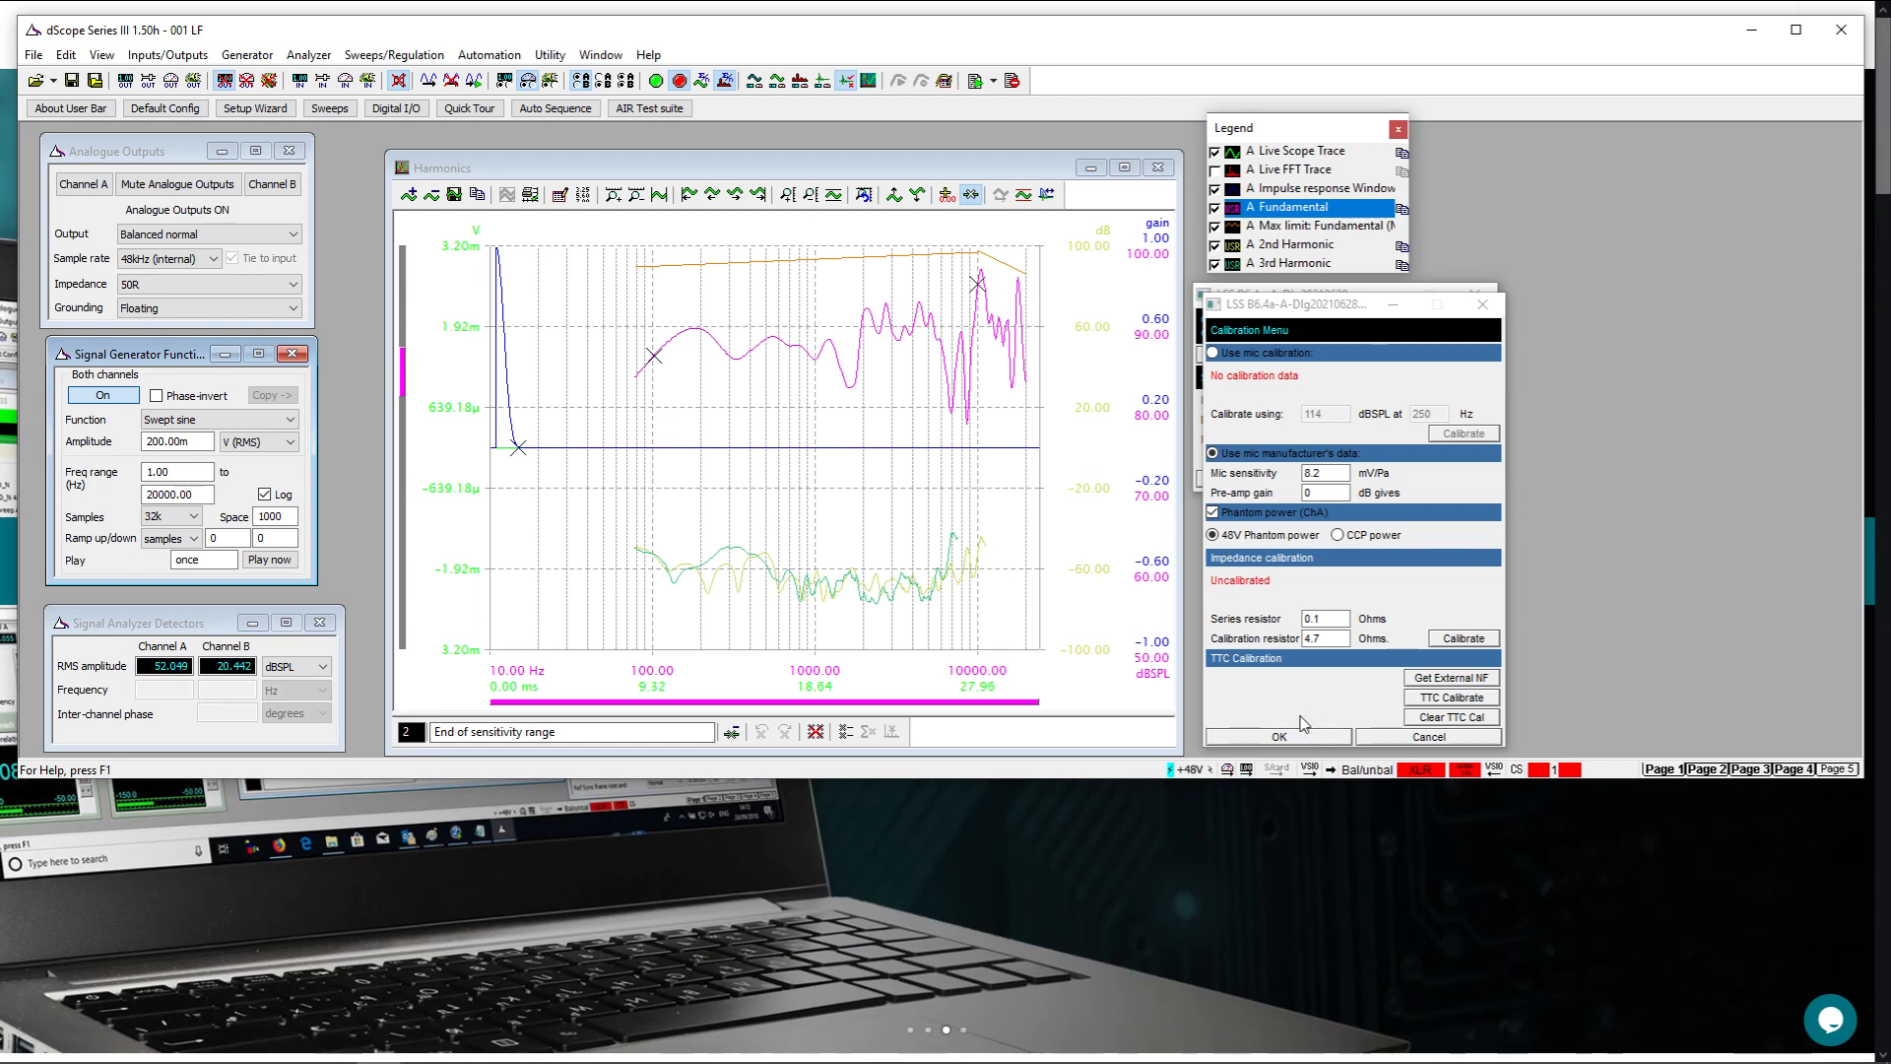
left_click(1296, 736)
left_click(1408, 738)
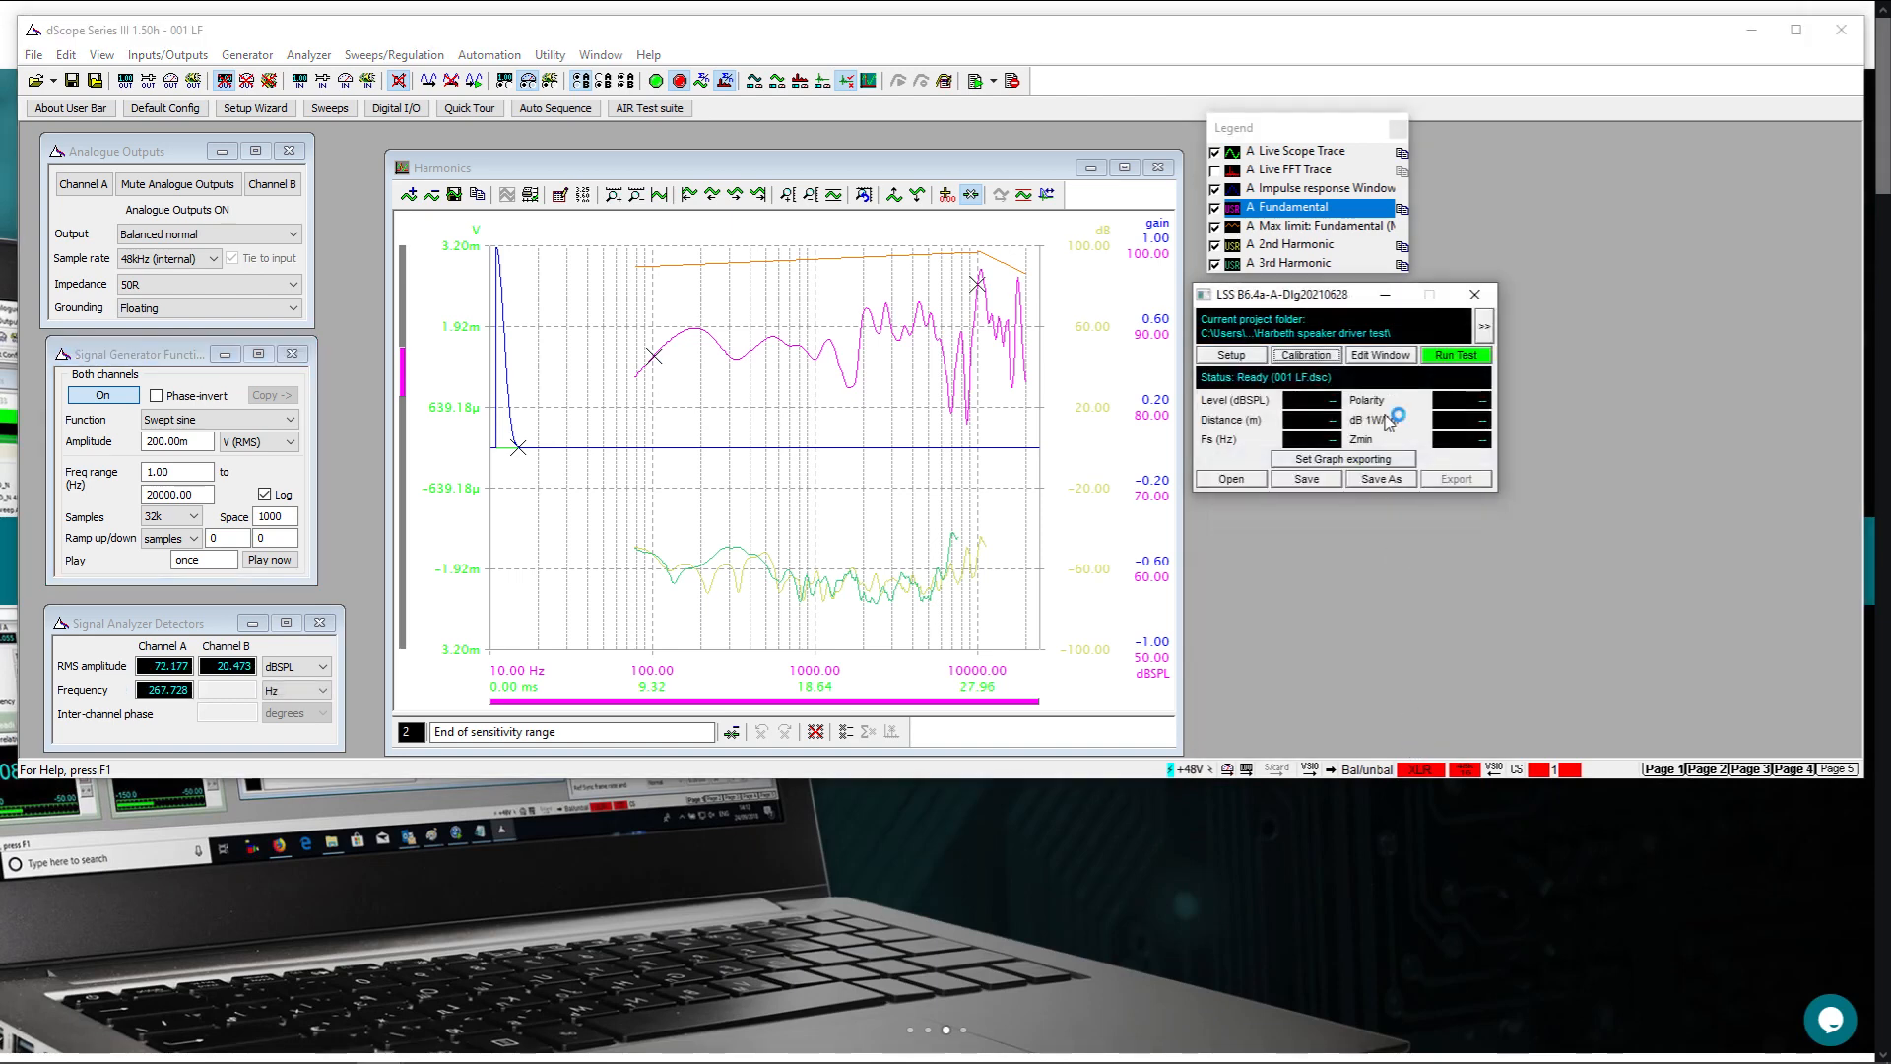
Examine the FFT size and octave smoothing choices in the 001 LF test settings
left_click(1233, 356)
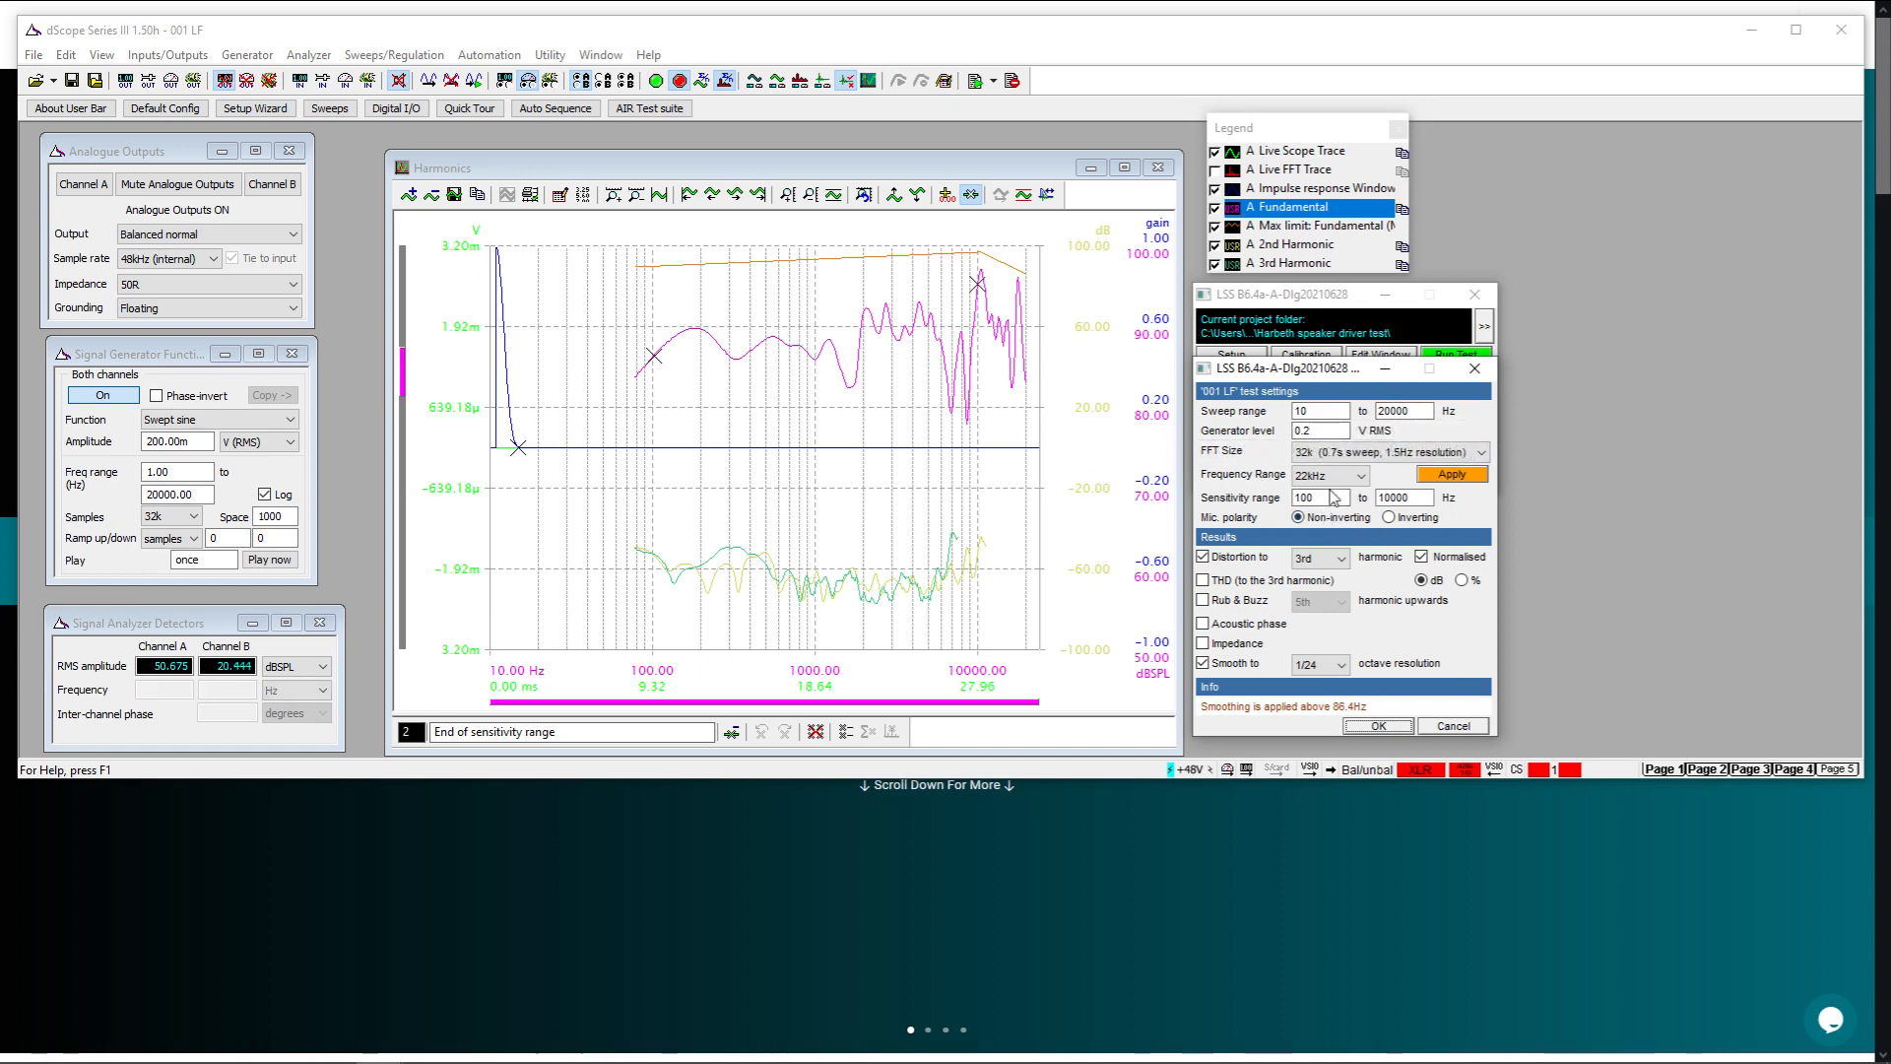
left_click(1360, 455)
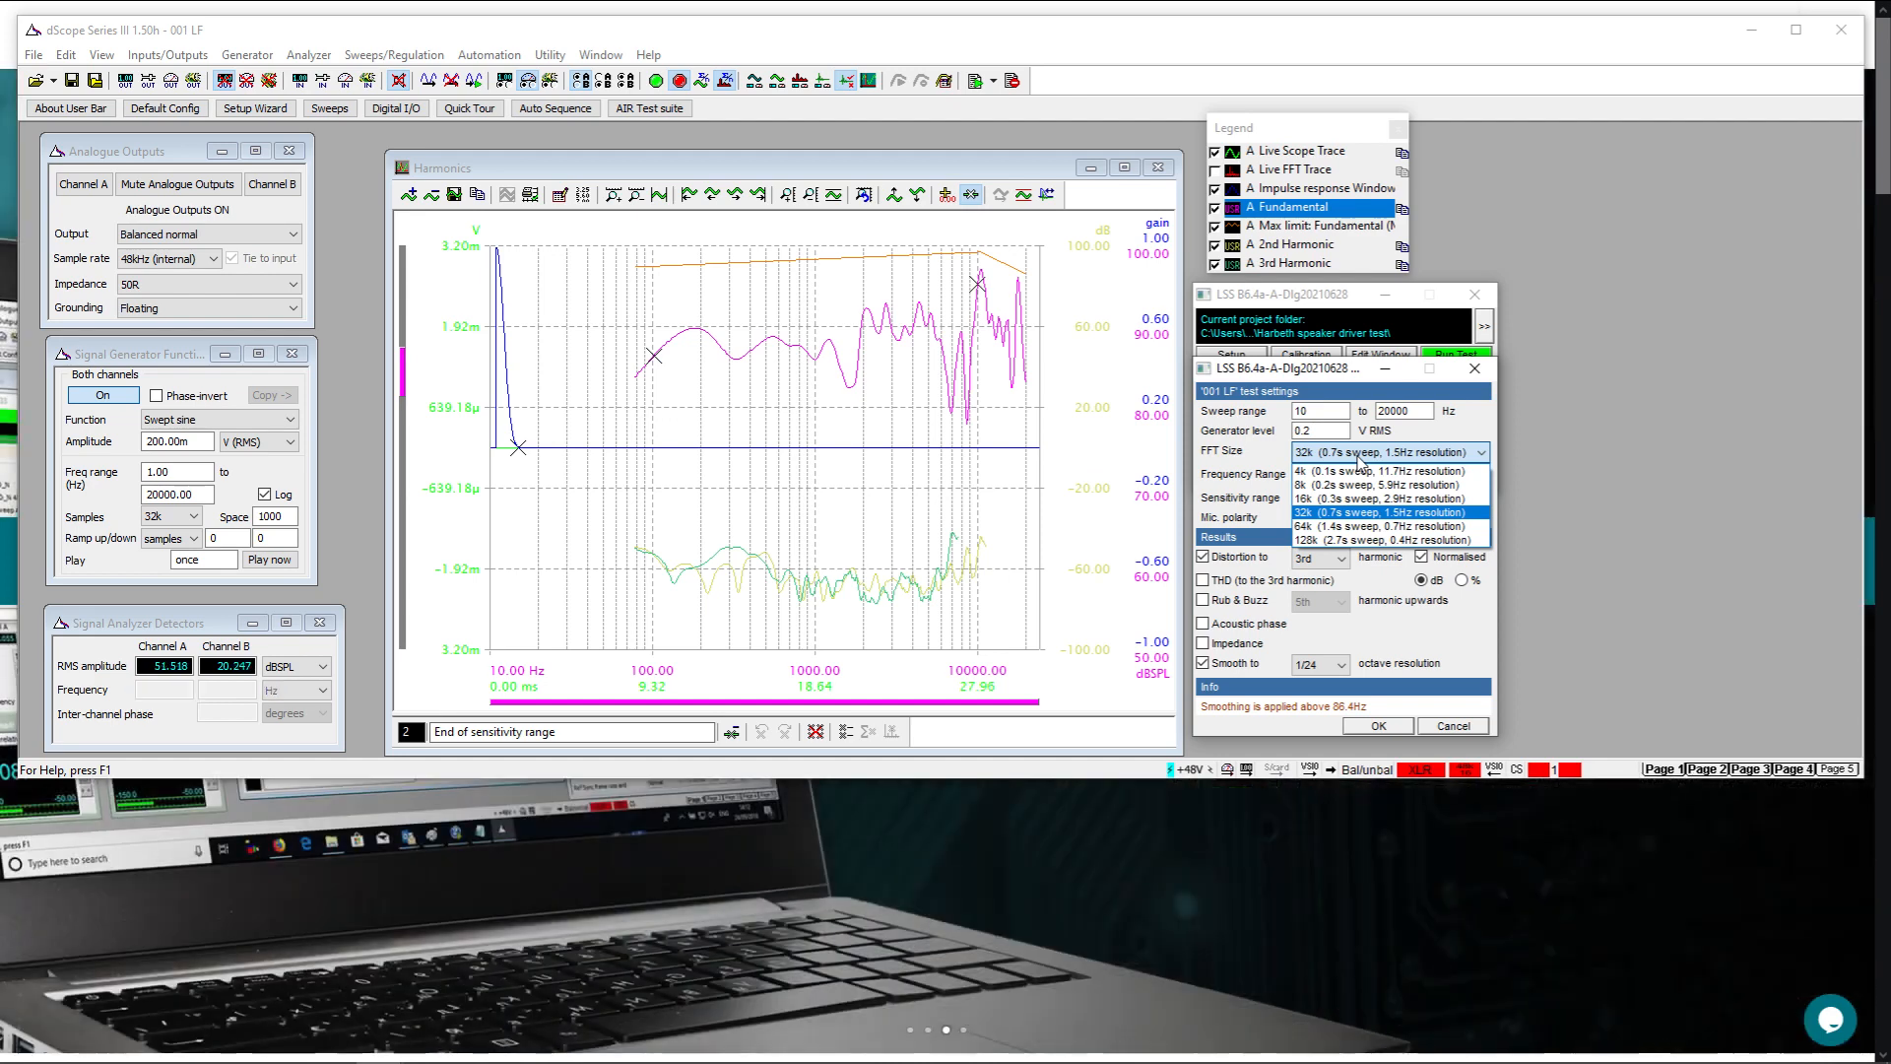
left_click(1359, 457)
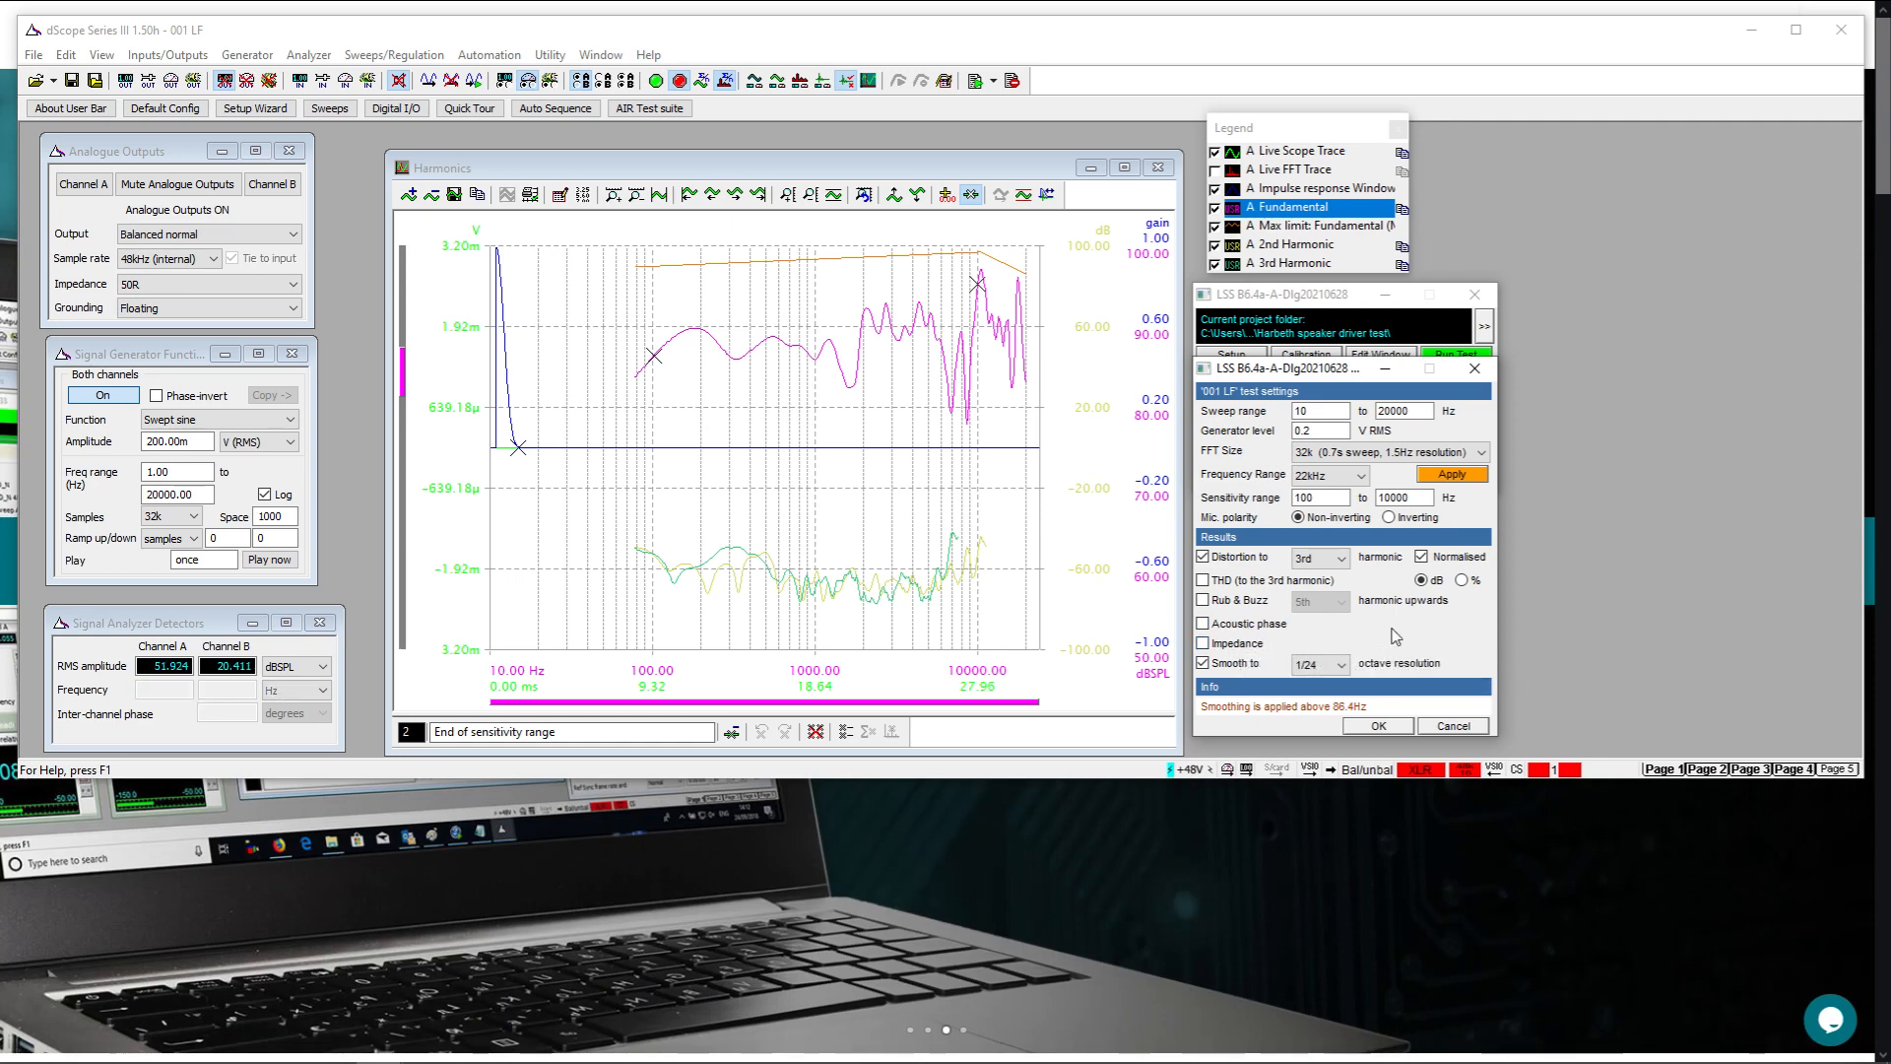
left_click(1338, 665)
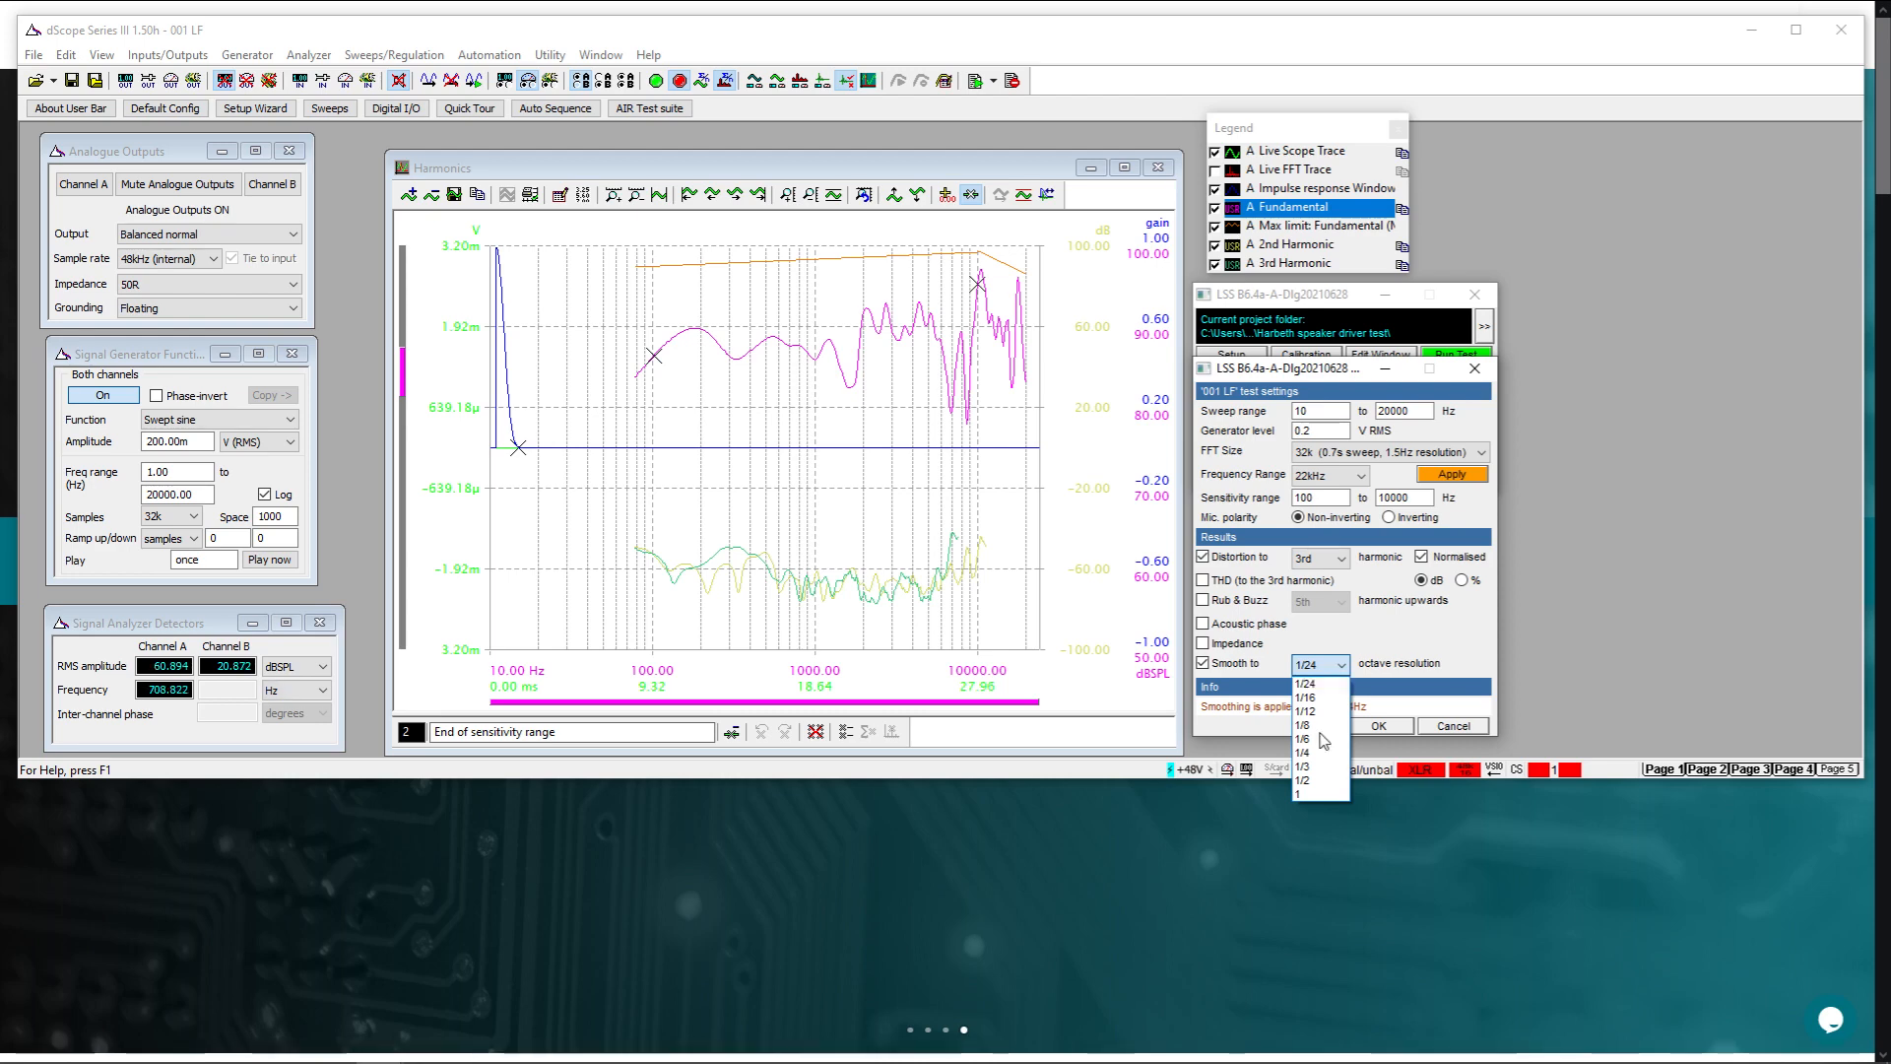
left_click(1379, 635)
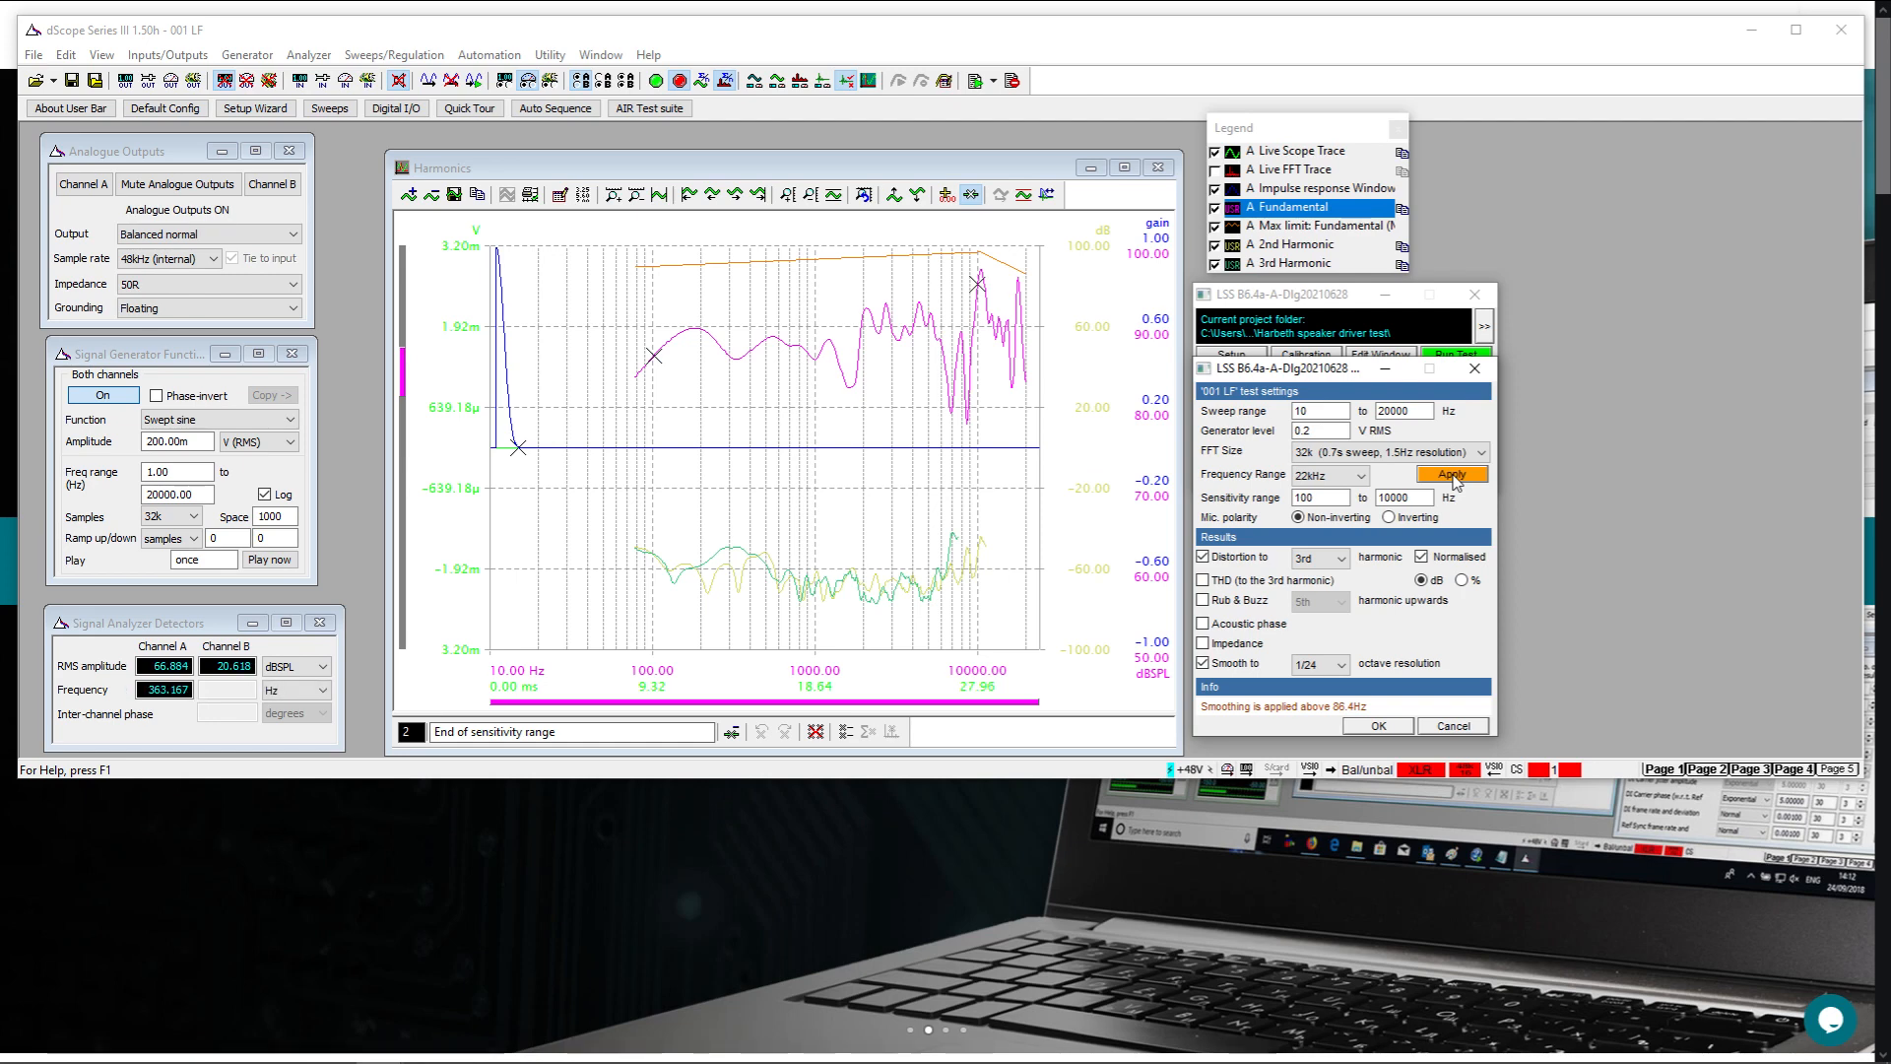
Apply and accept the 001 LF test settings, and run the loudspeaker test twice
left_click(1453, 477)
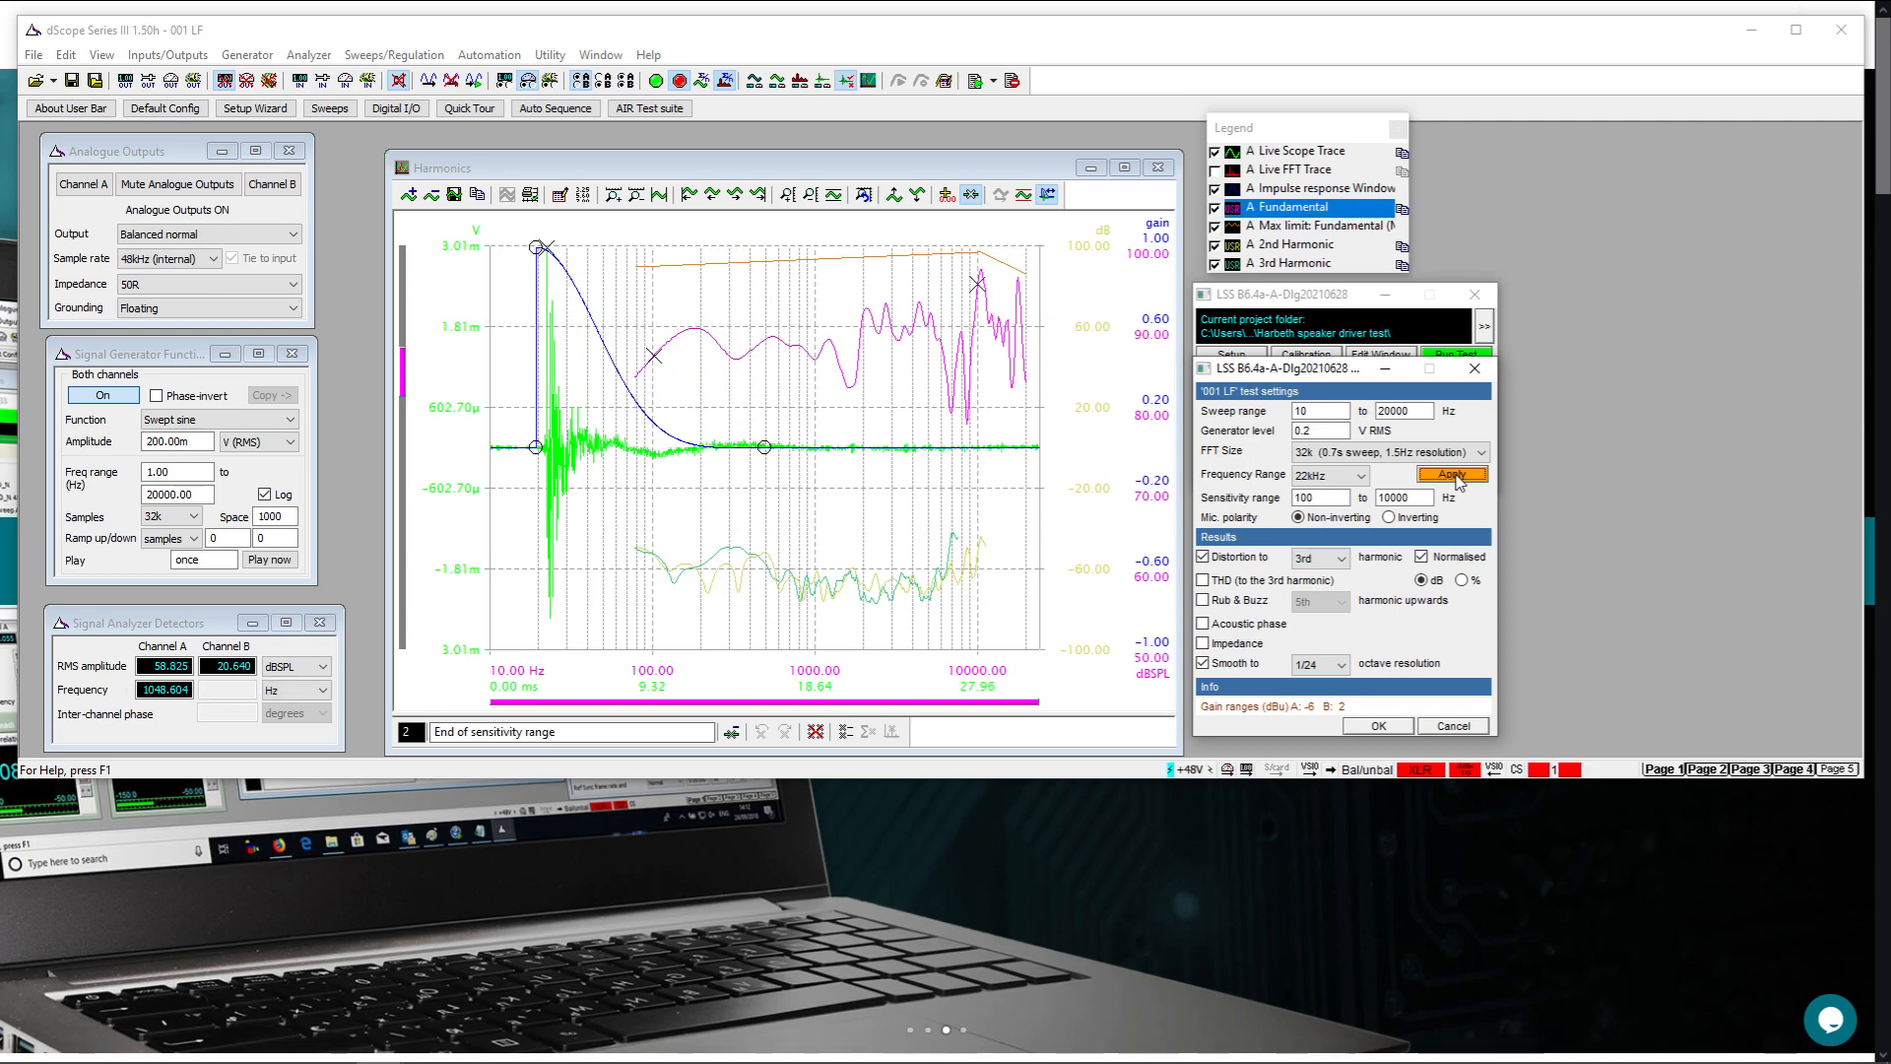
left_click(1393, 729)
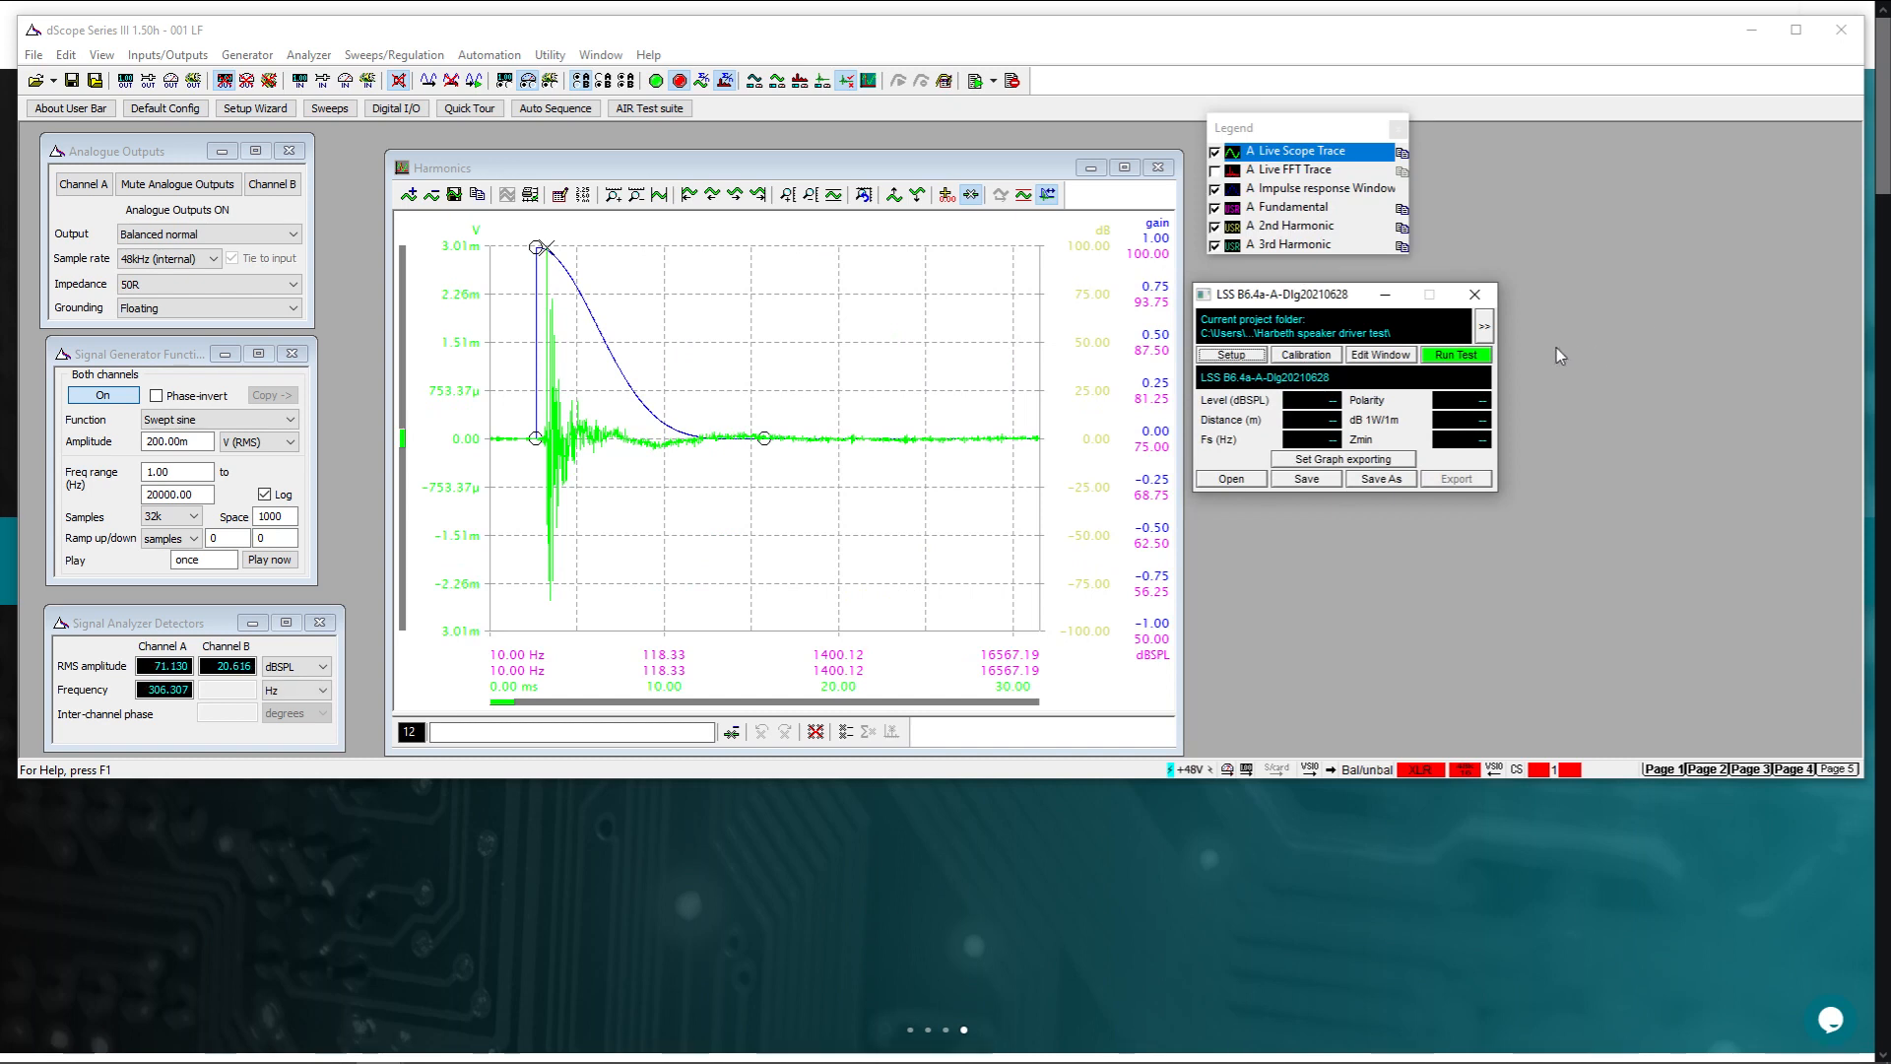
left_click(1451, 356)
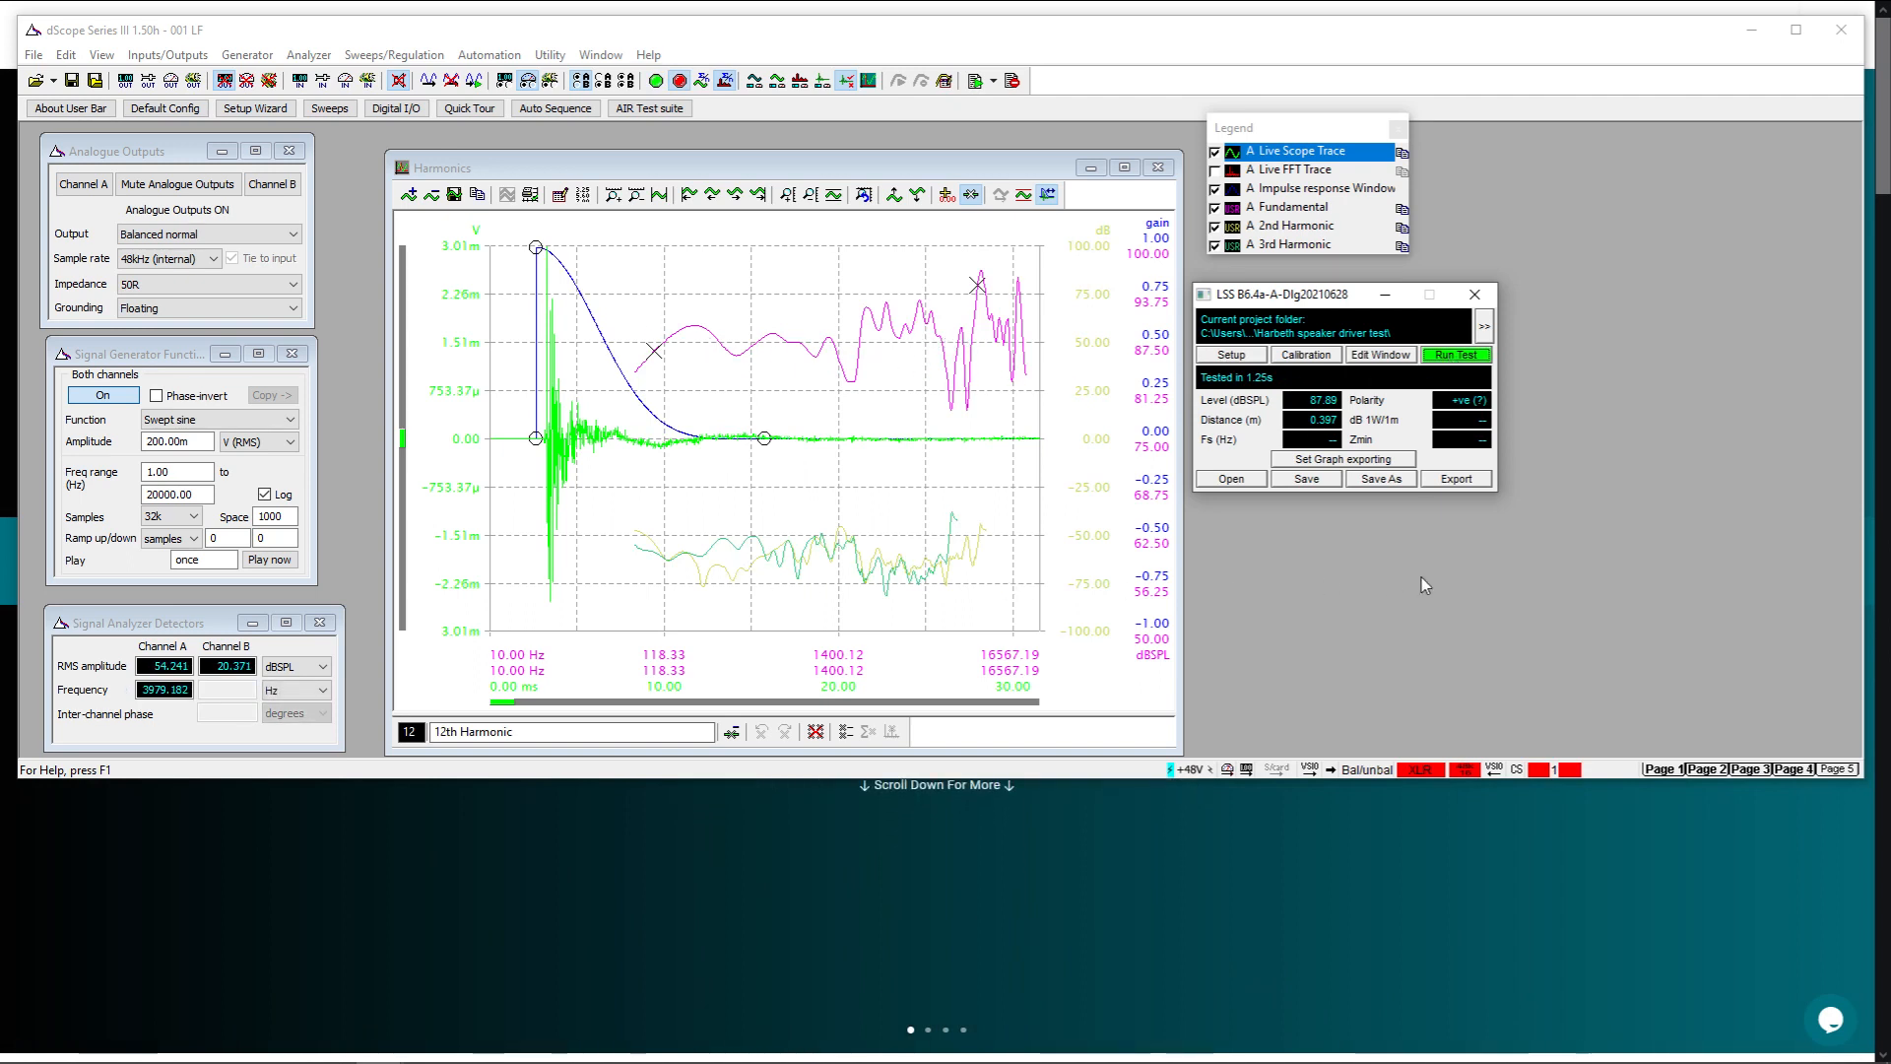
left_click(1458, 356)
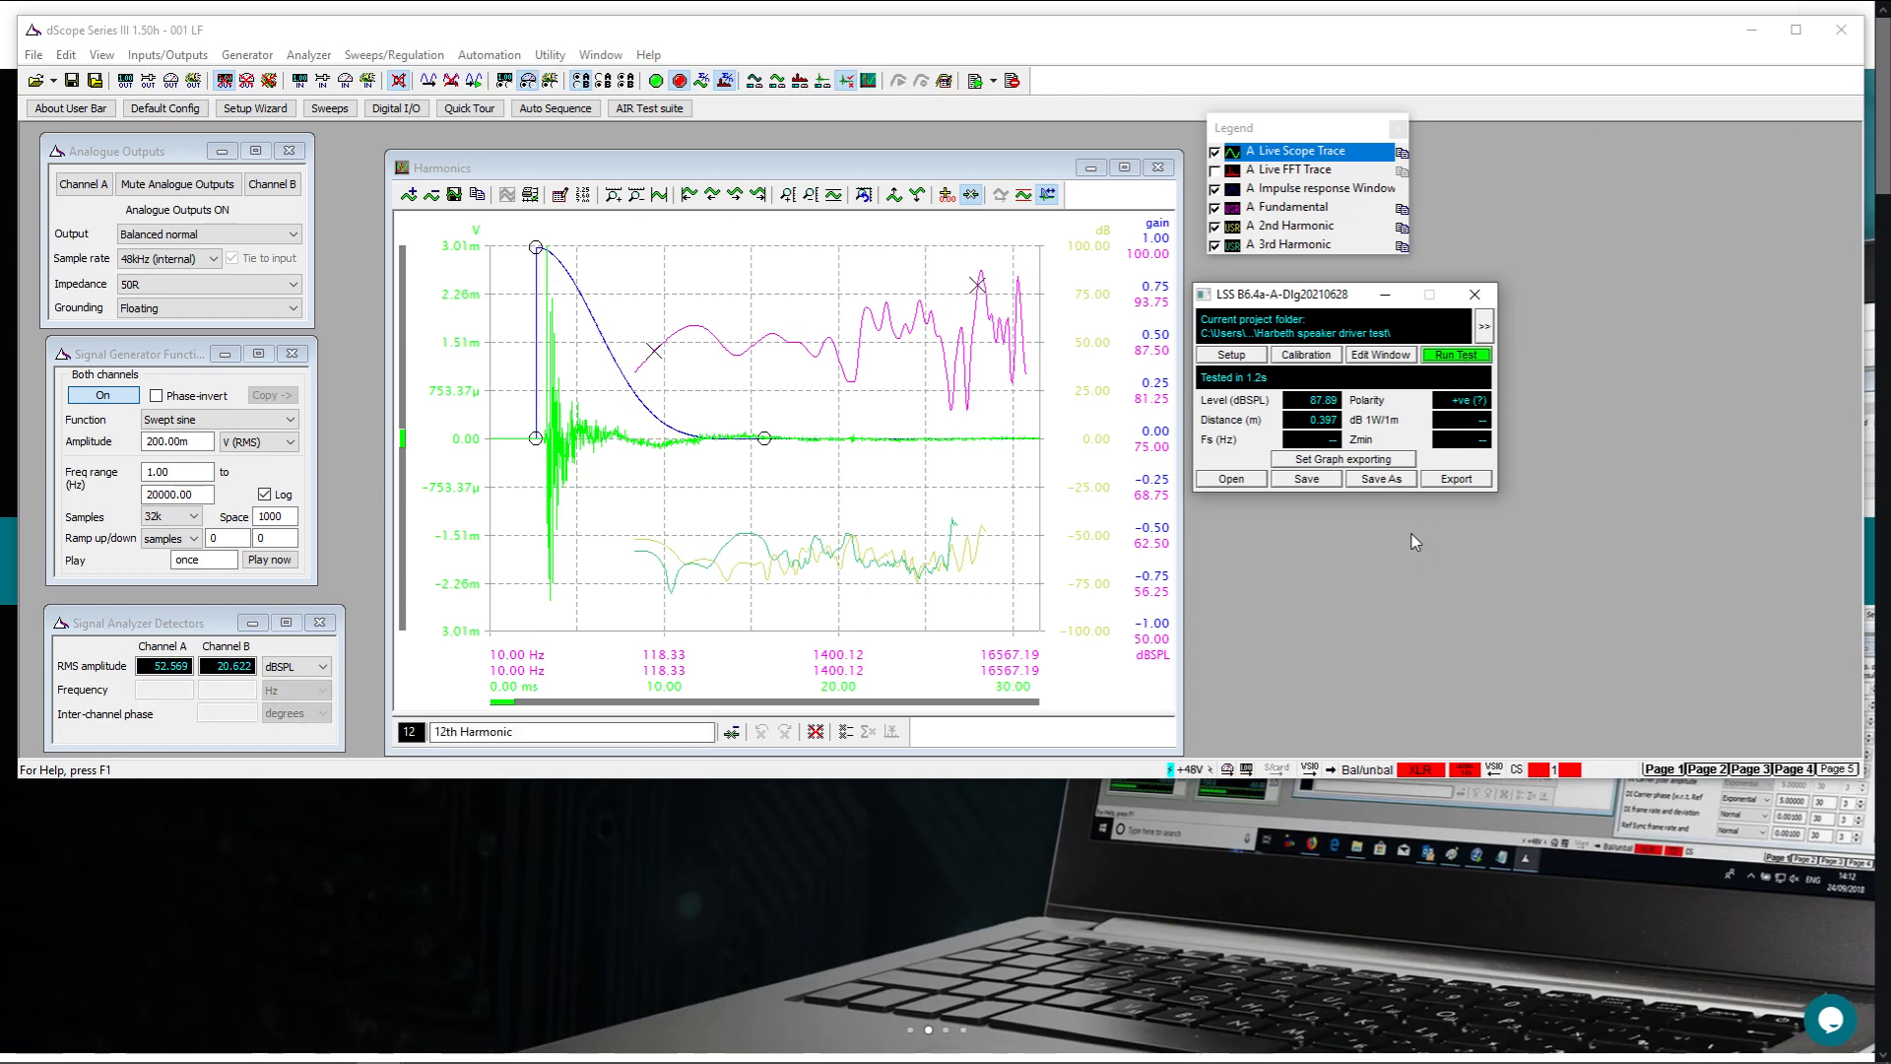
View the prompt for saving the configuration under another name and the list of saved configurations
left_click(1391, 482)
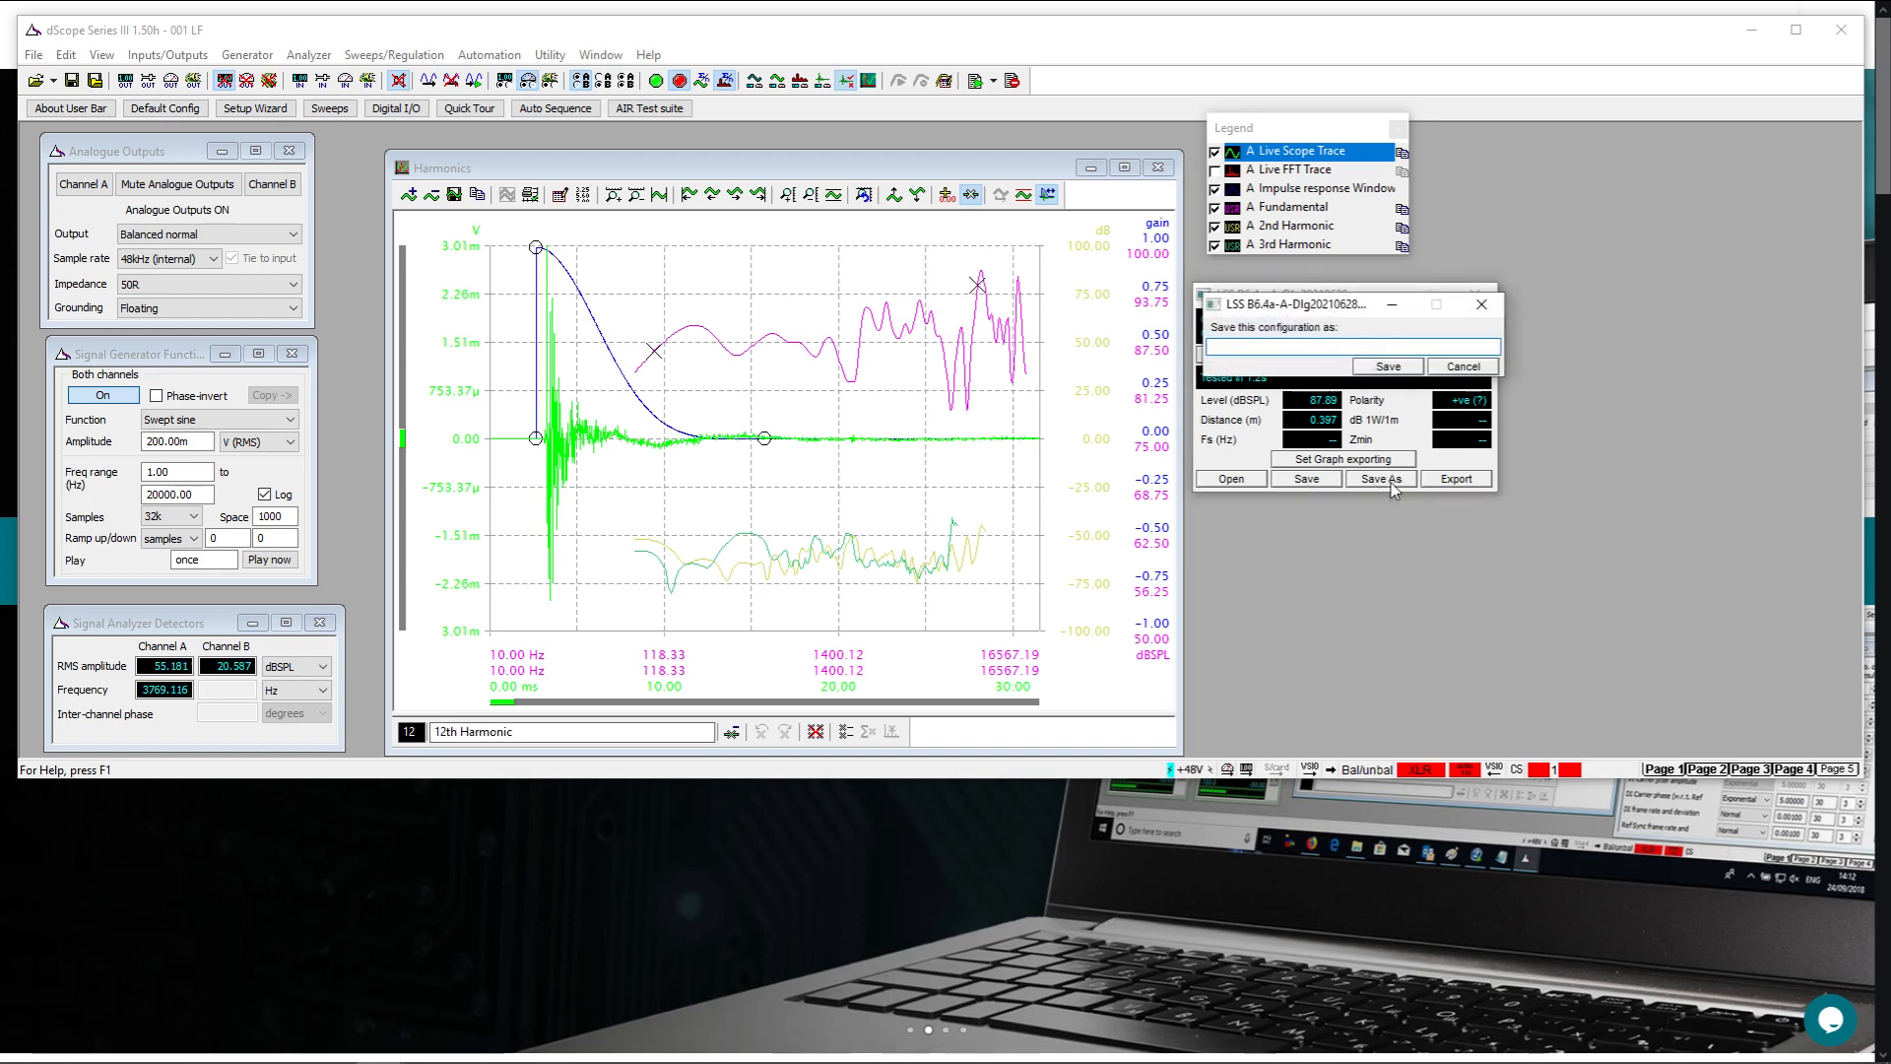
left_click(1461, 367)
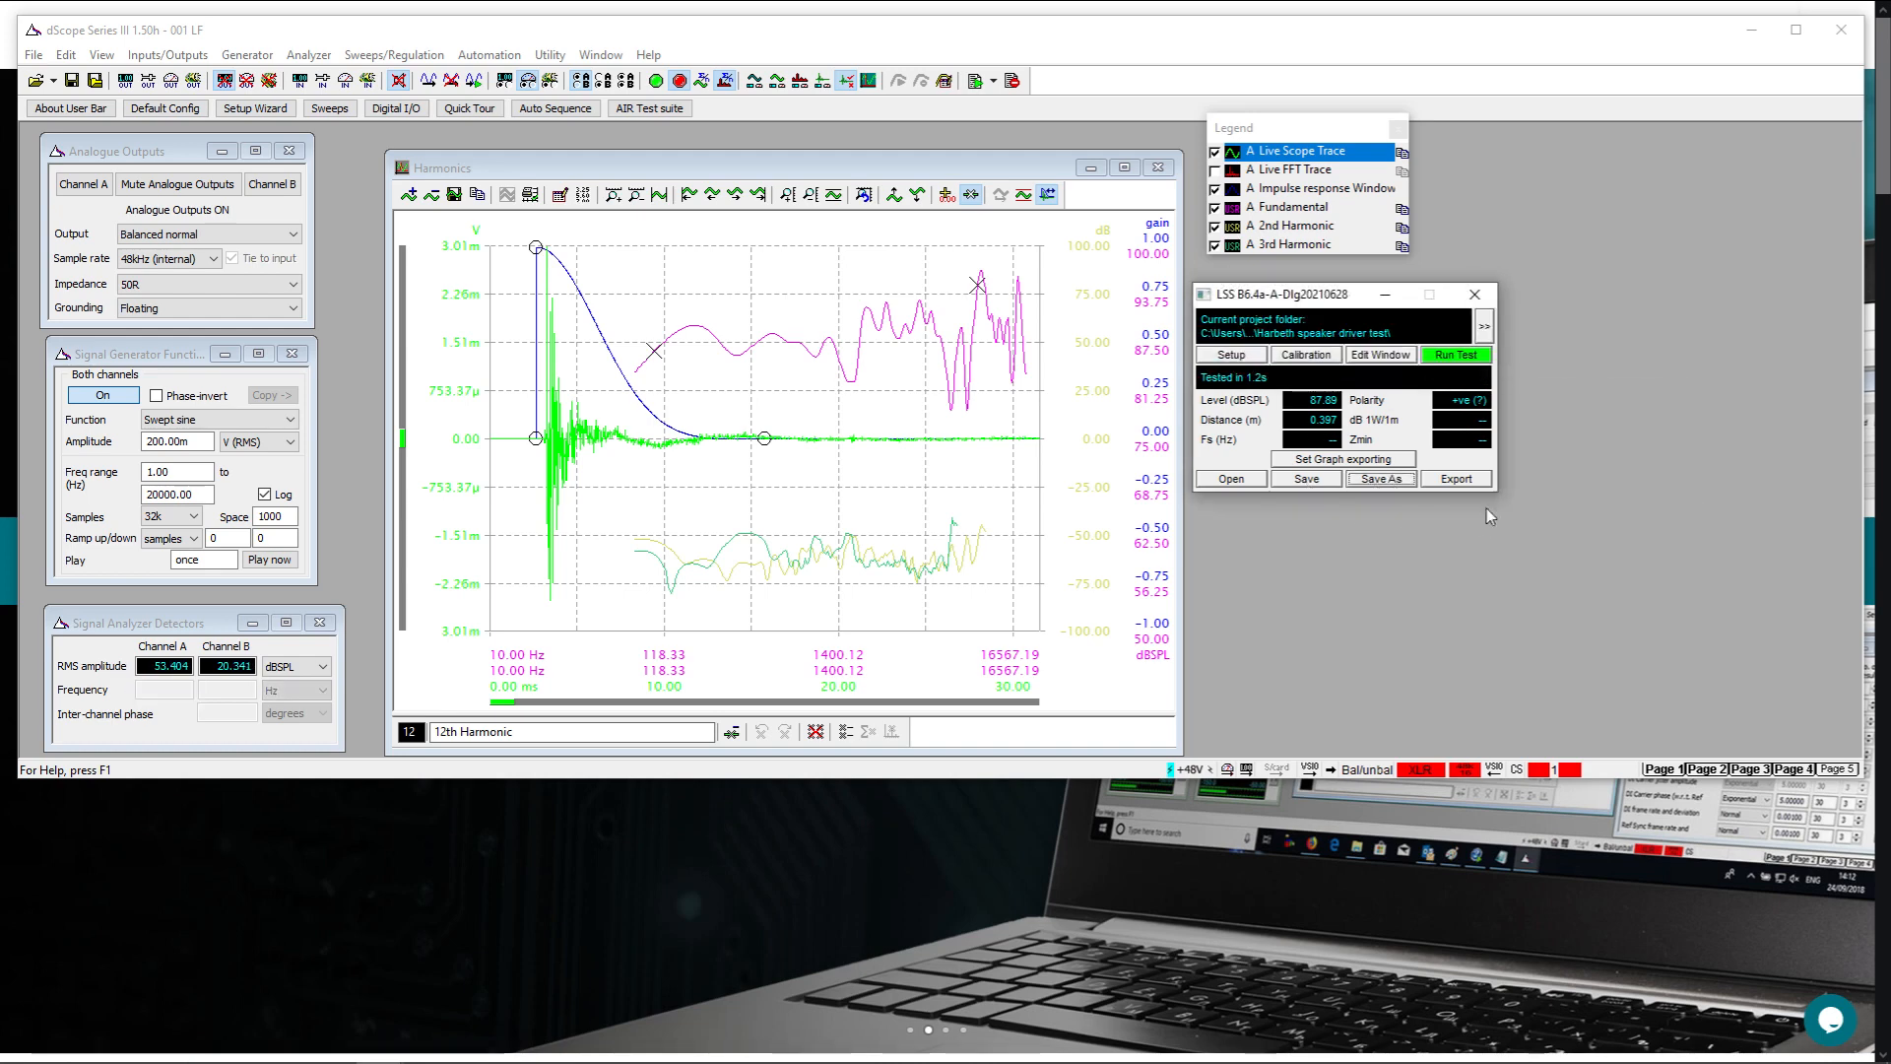
left_click(1234, 482)
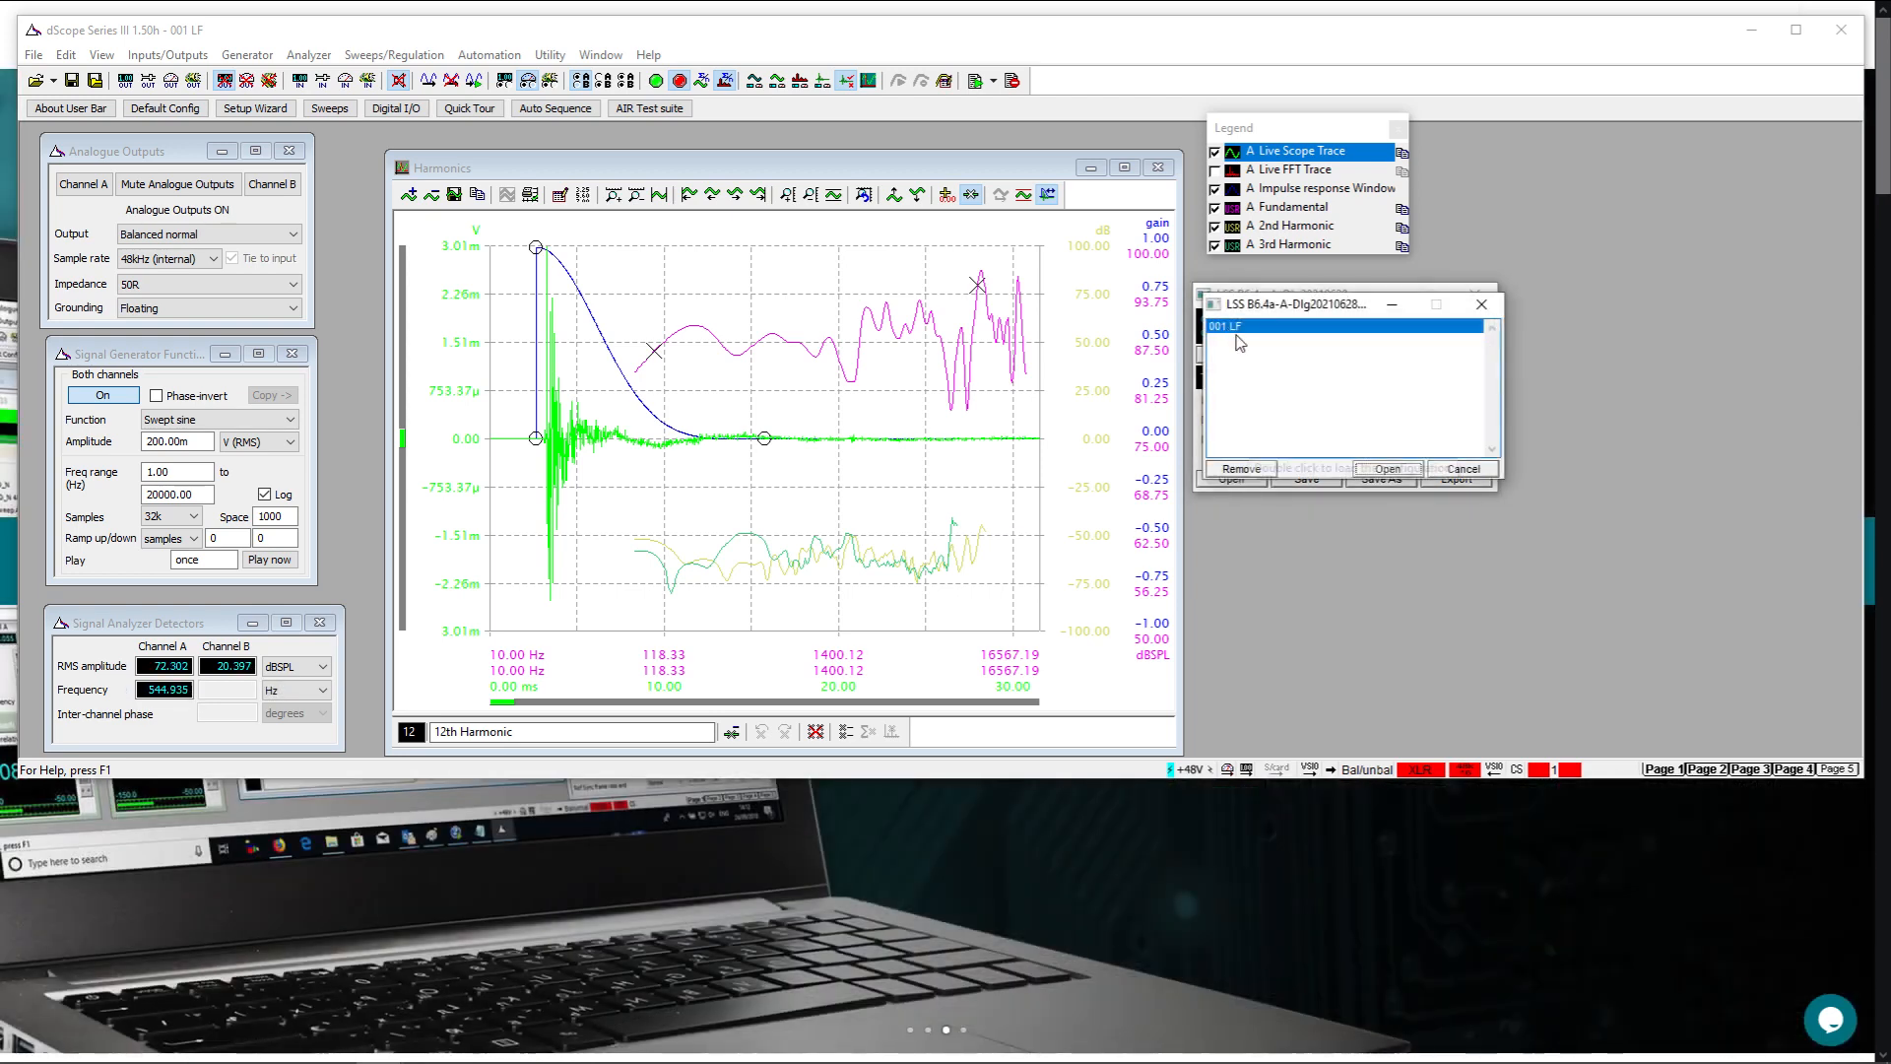
left_click(1465, 469)
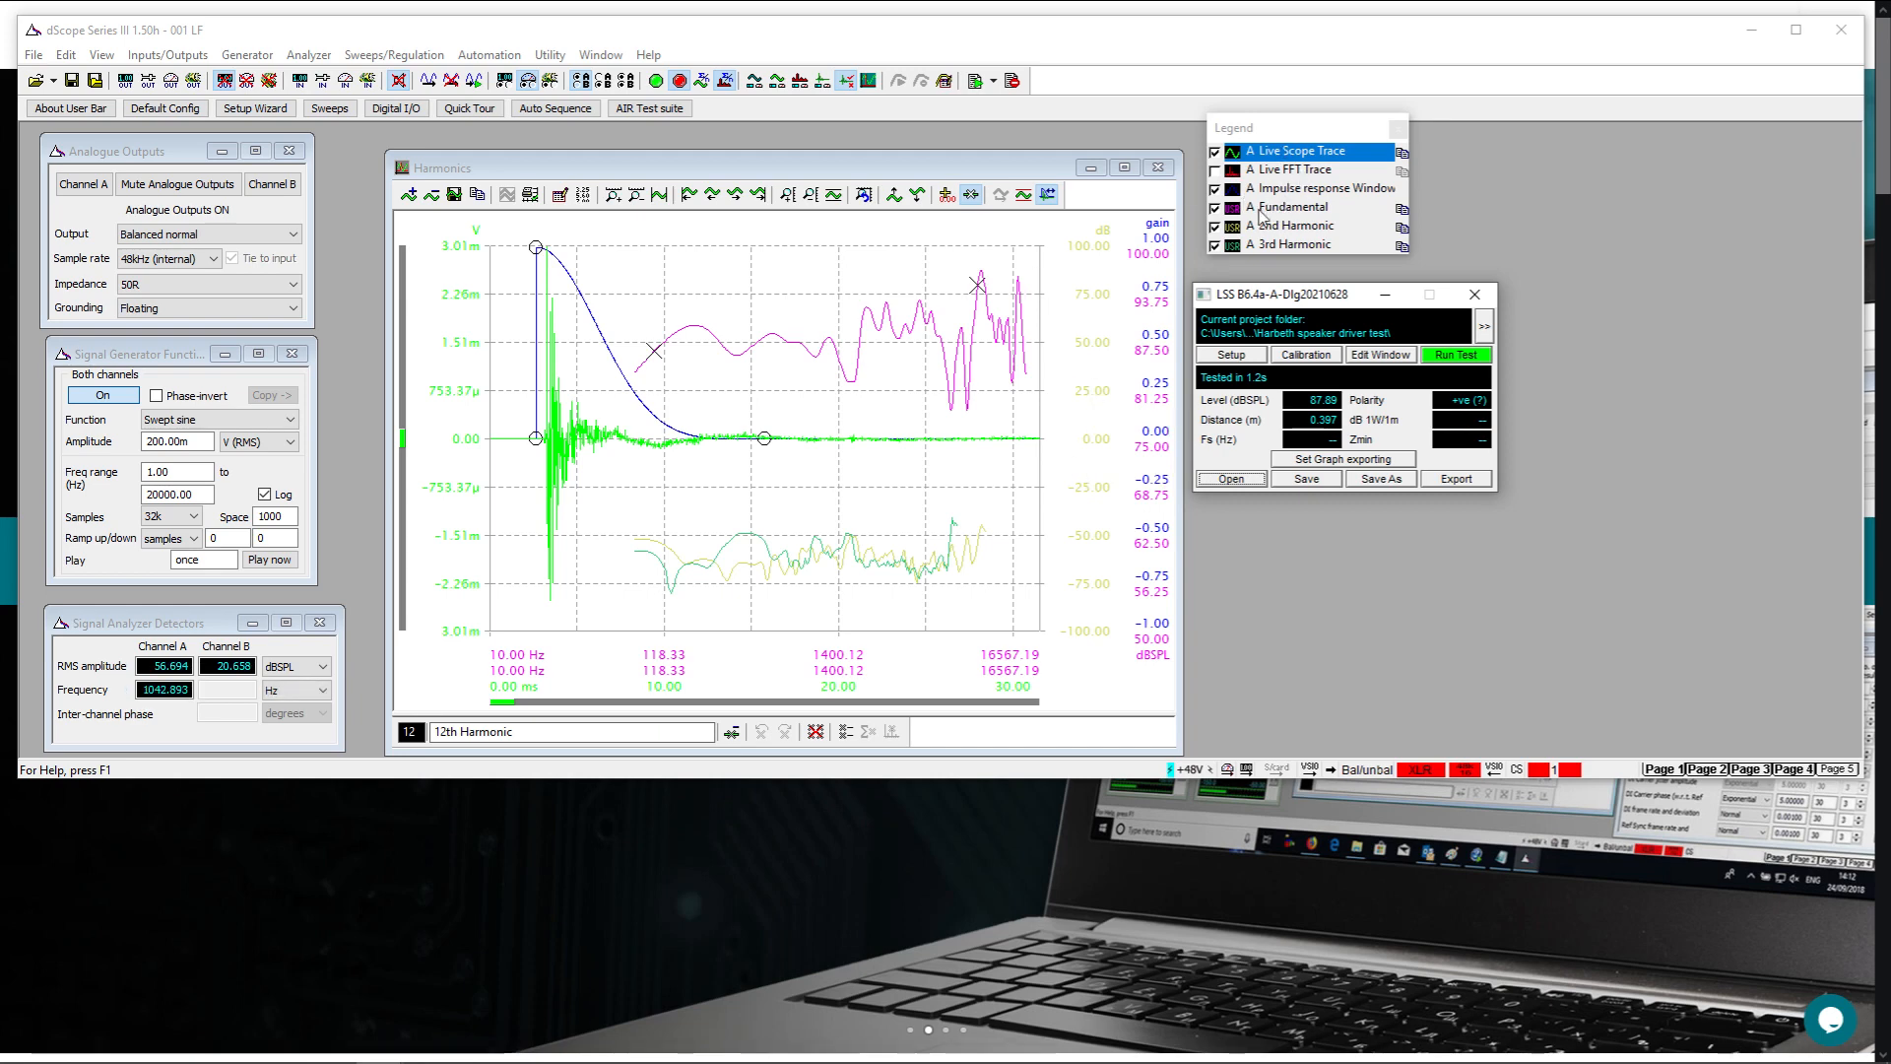
Hide the Live Scope, Impulse response Window, 2nd Harmonic and 3rd Harmonic traces, leaving only the Fundamental shown
left_click(1214, 153)
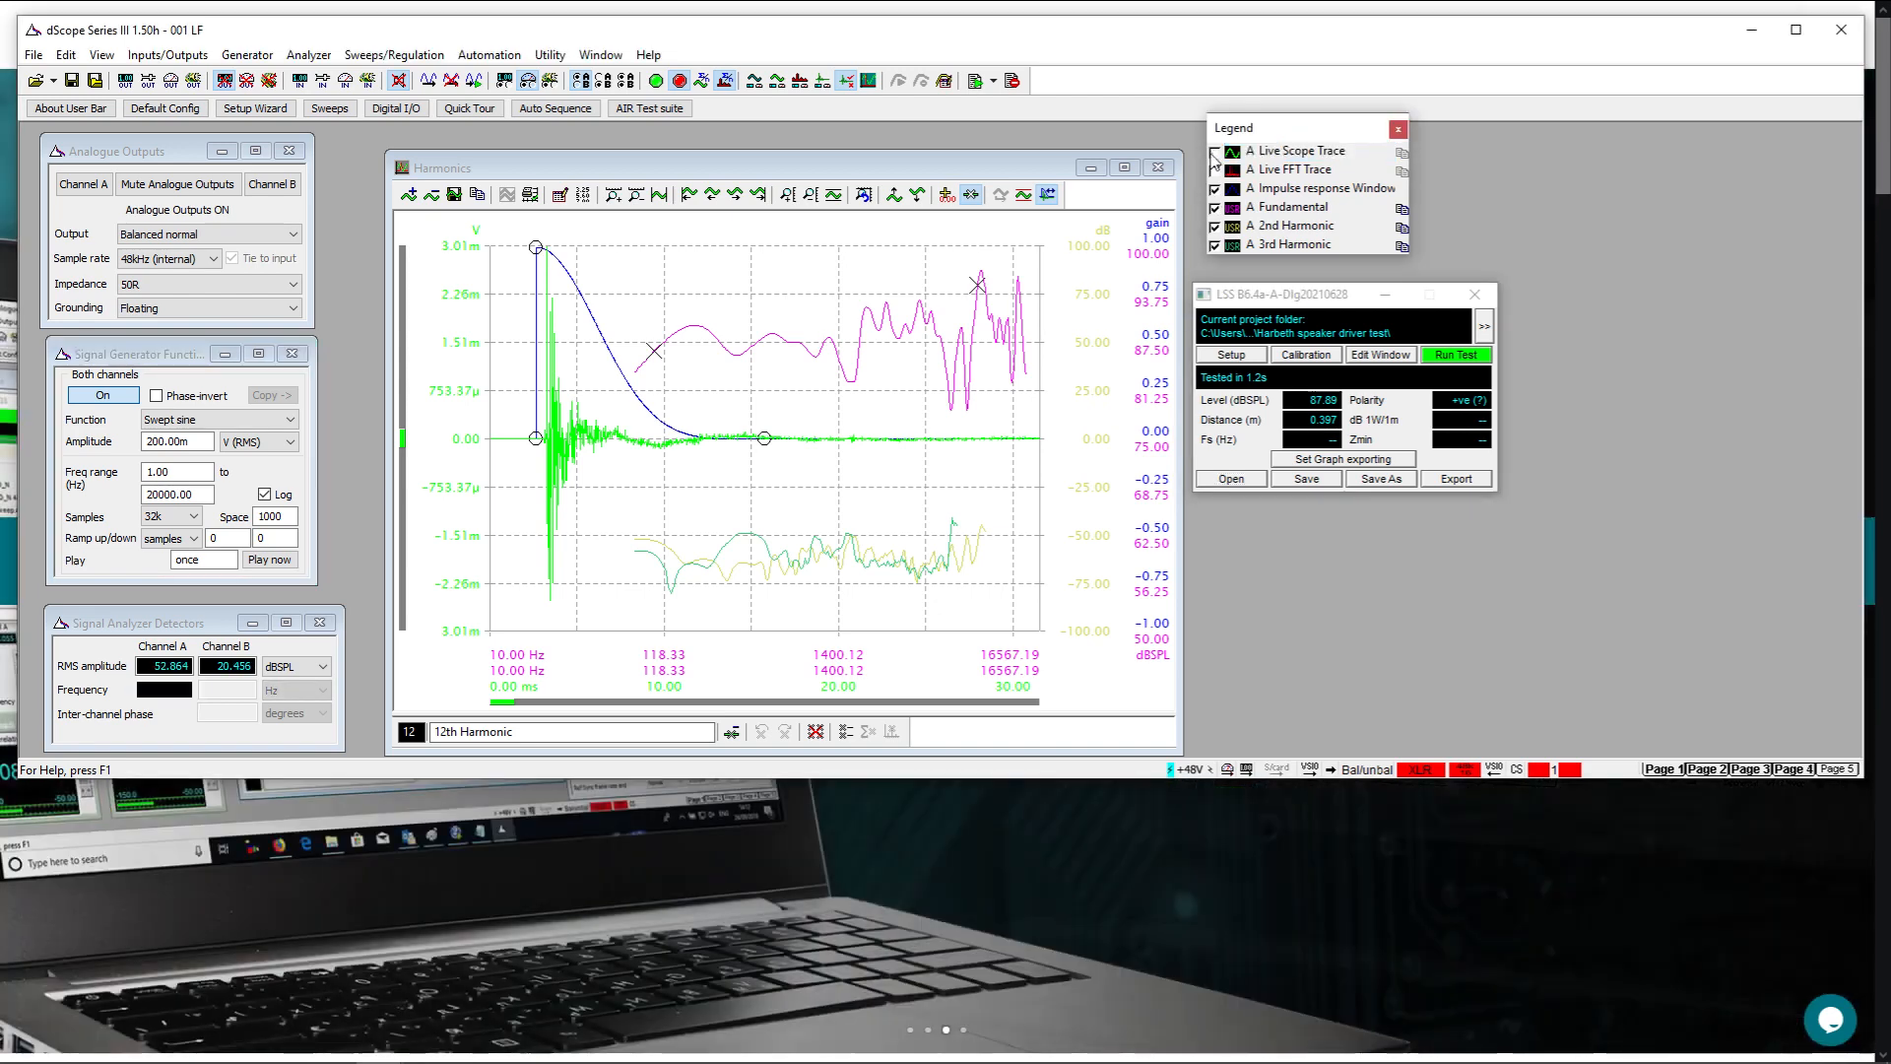
left_click(1216, 189)
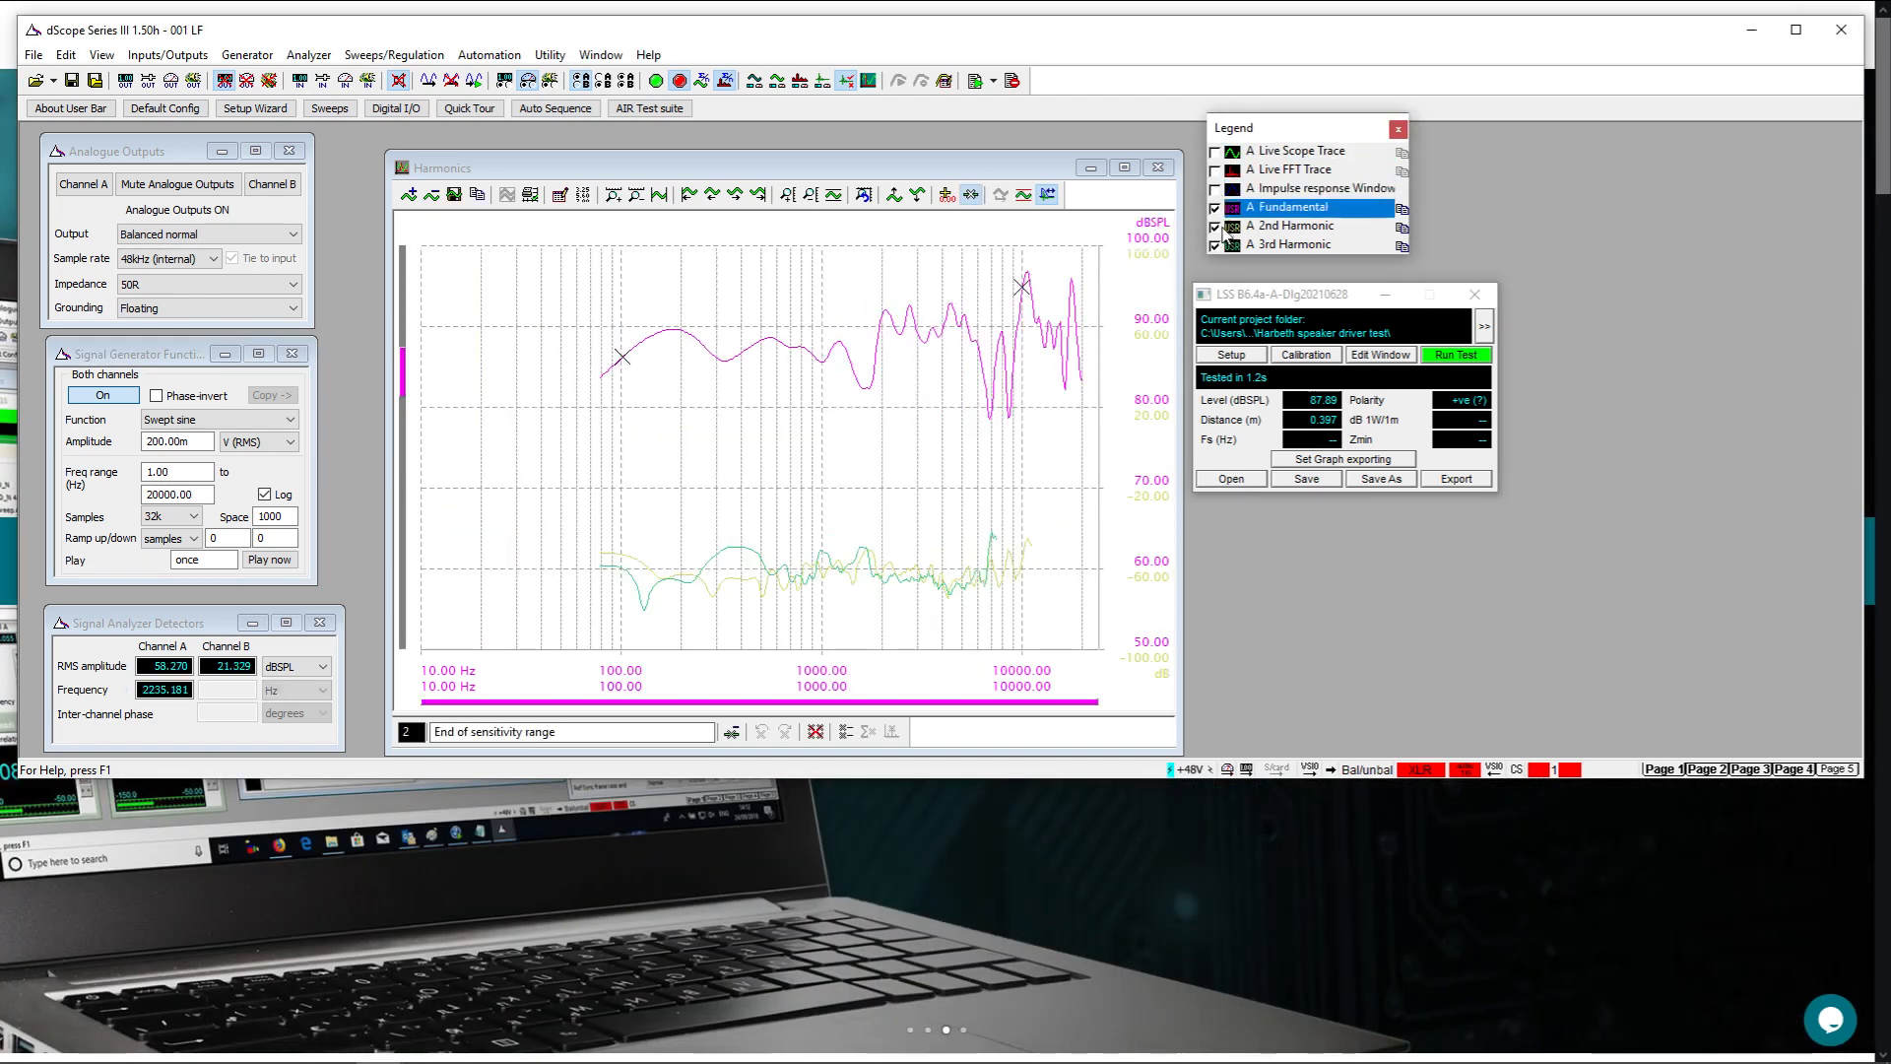
left_click(1215, 228)
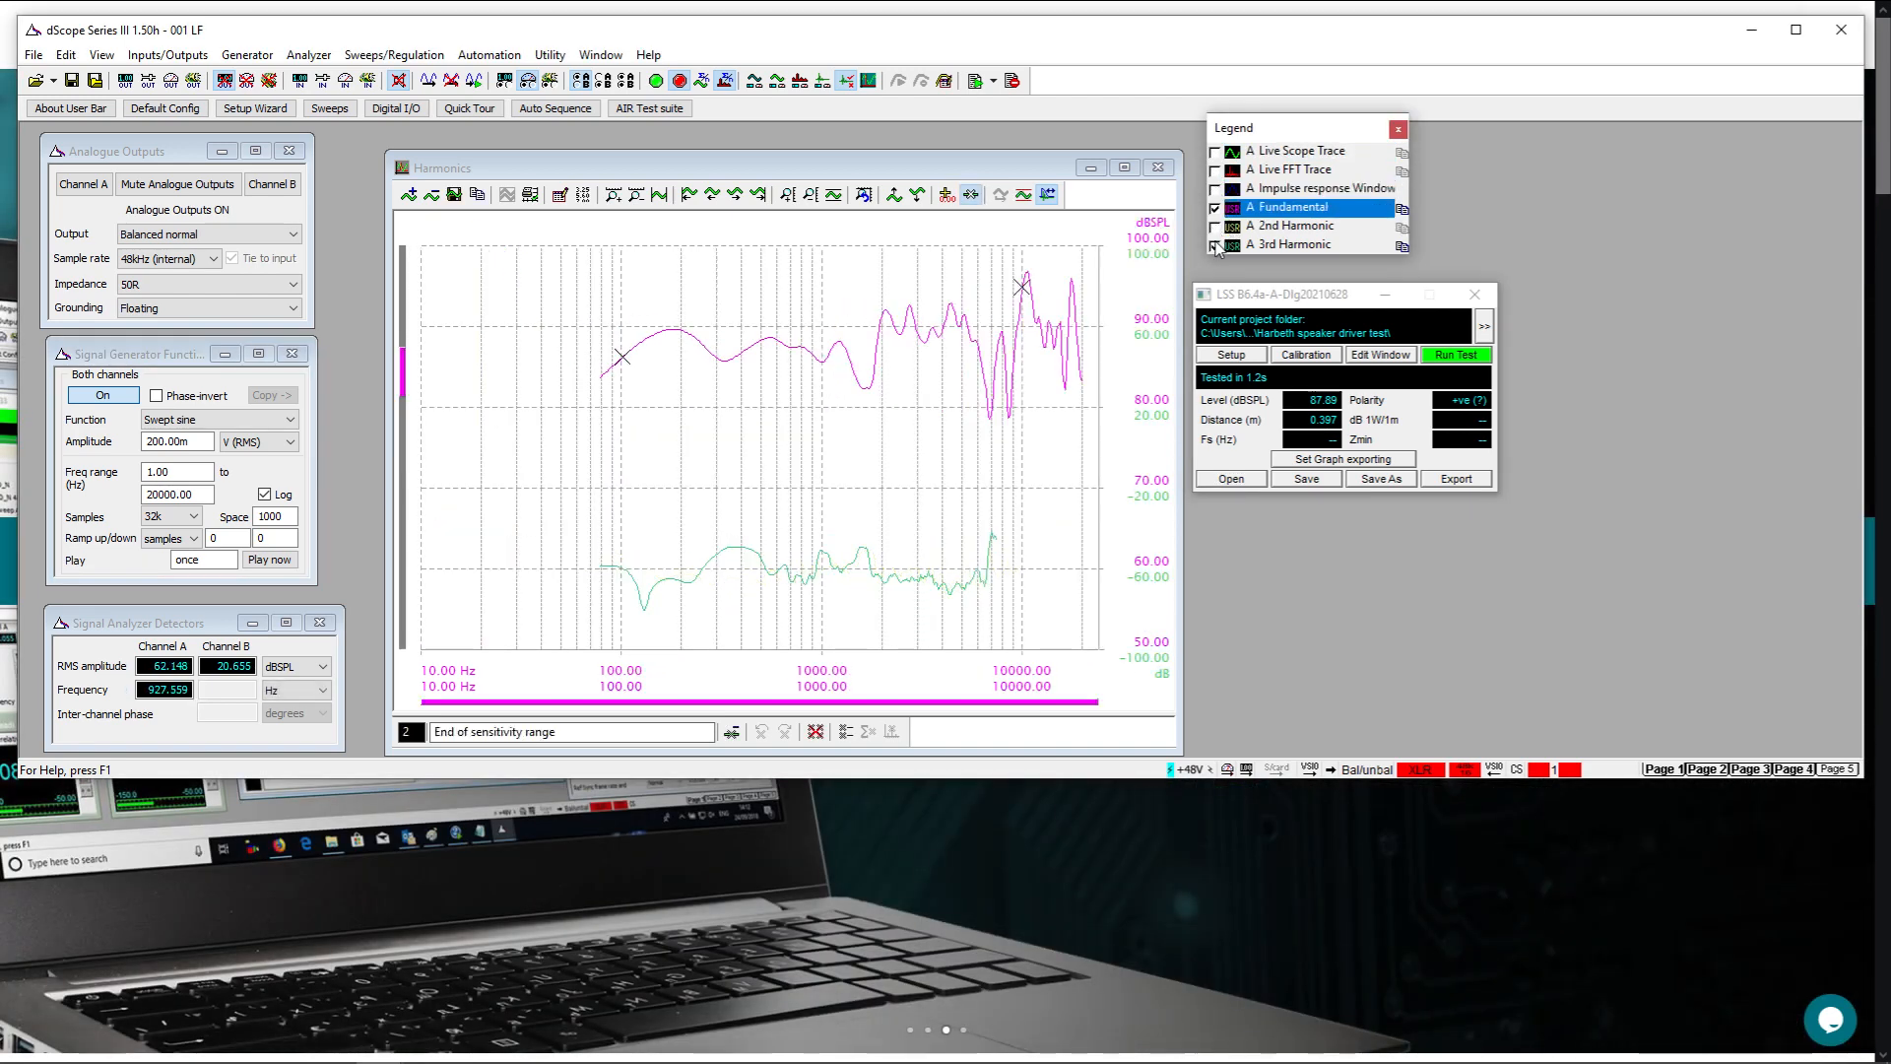
left_click(1217, 246)
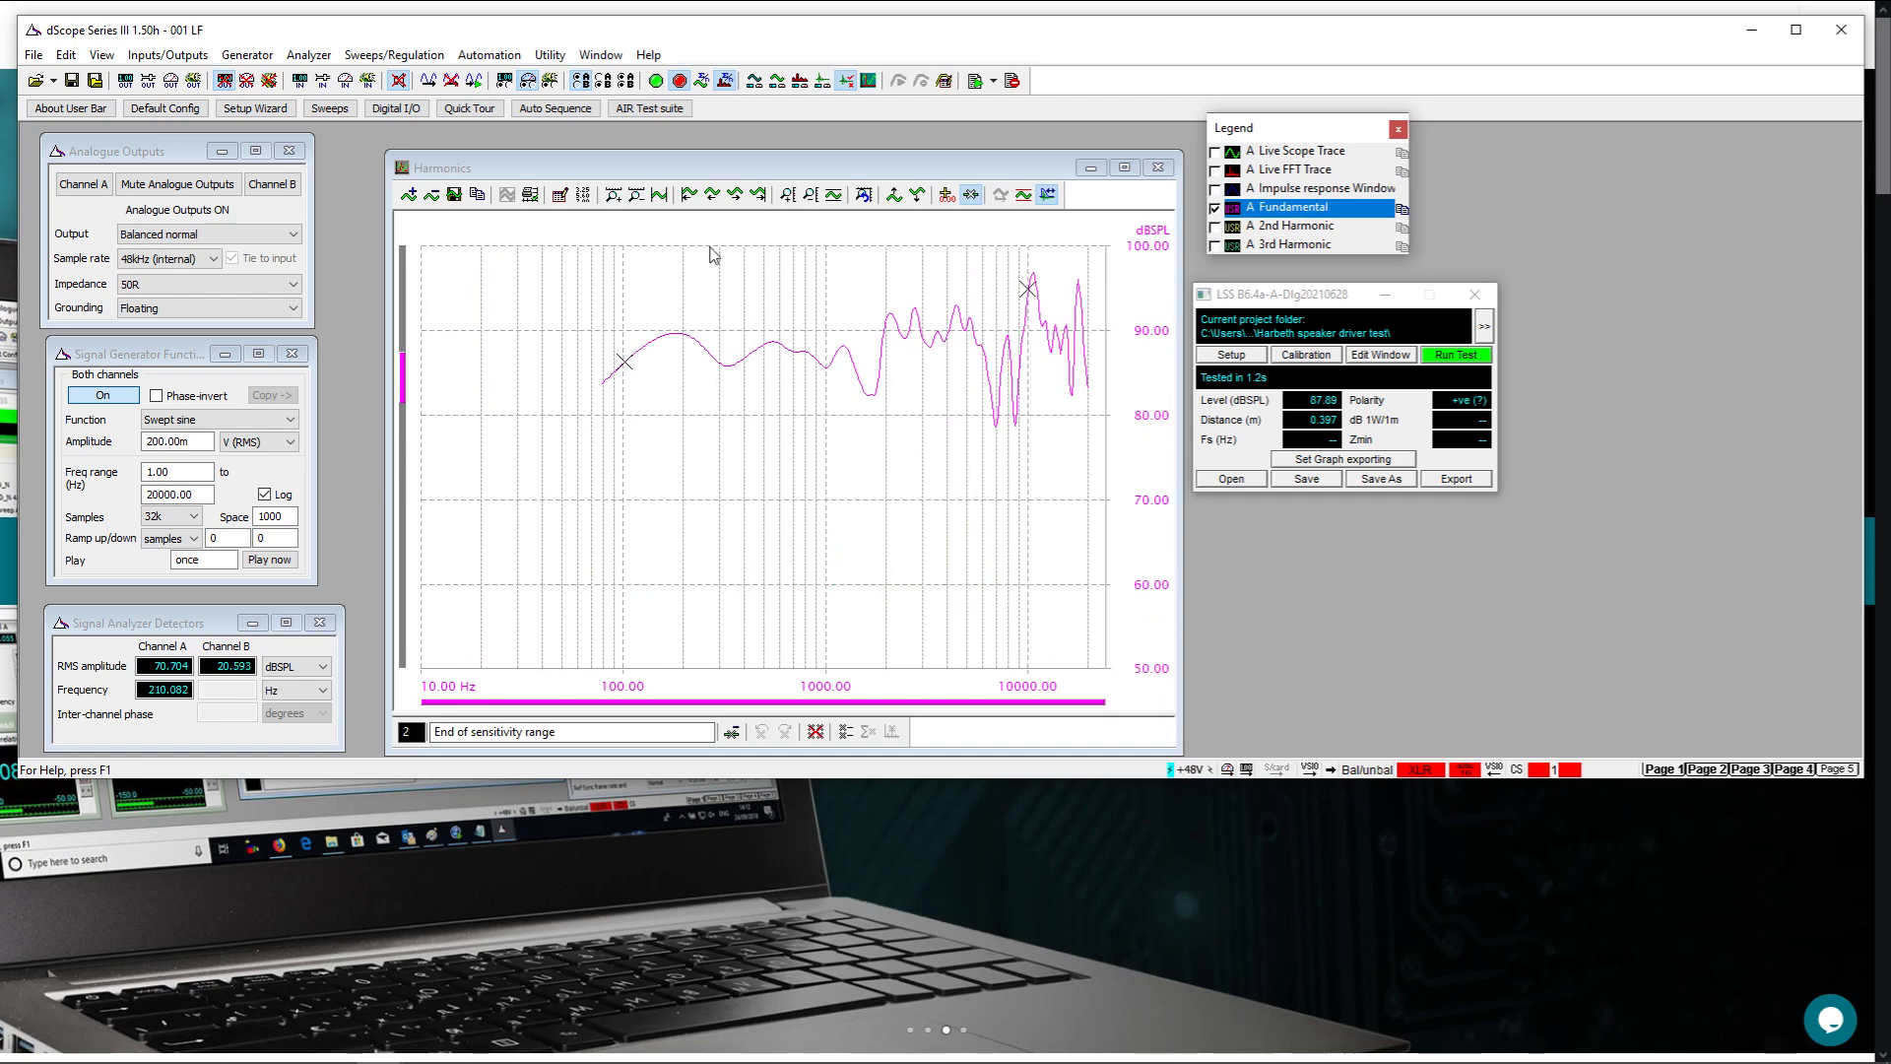
Title the graph "Frequency Response" in its print/export setup and disable black and white on all printers
left_click(531, 196)
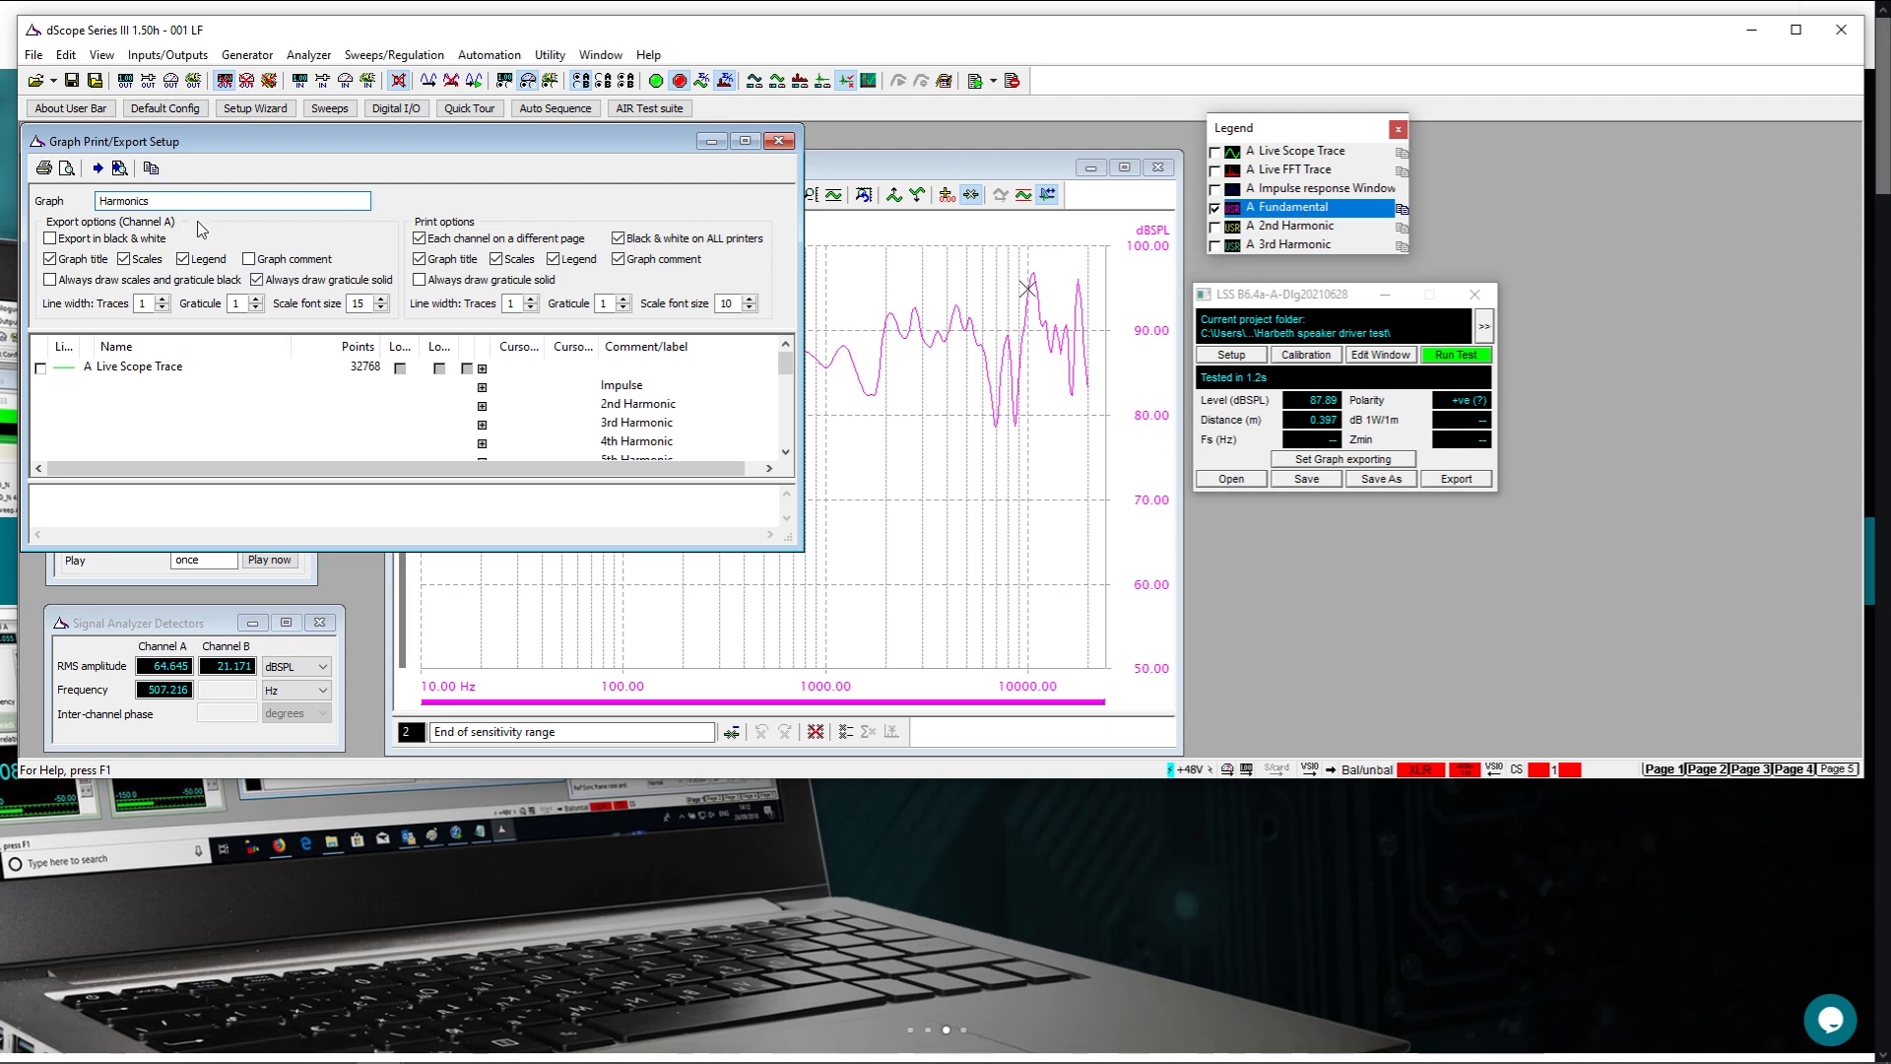
left_click_drag(164, 202, 97, 201)
type("F")
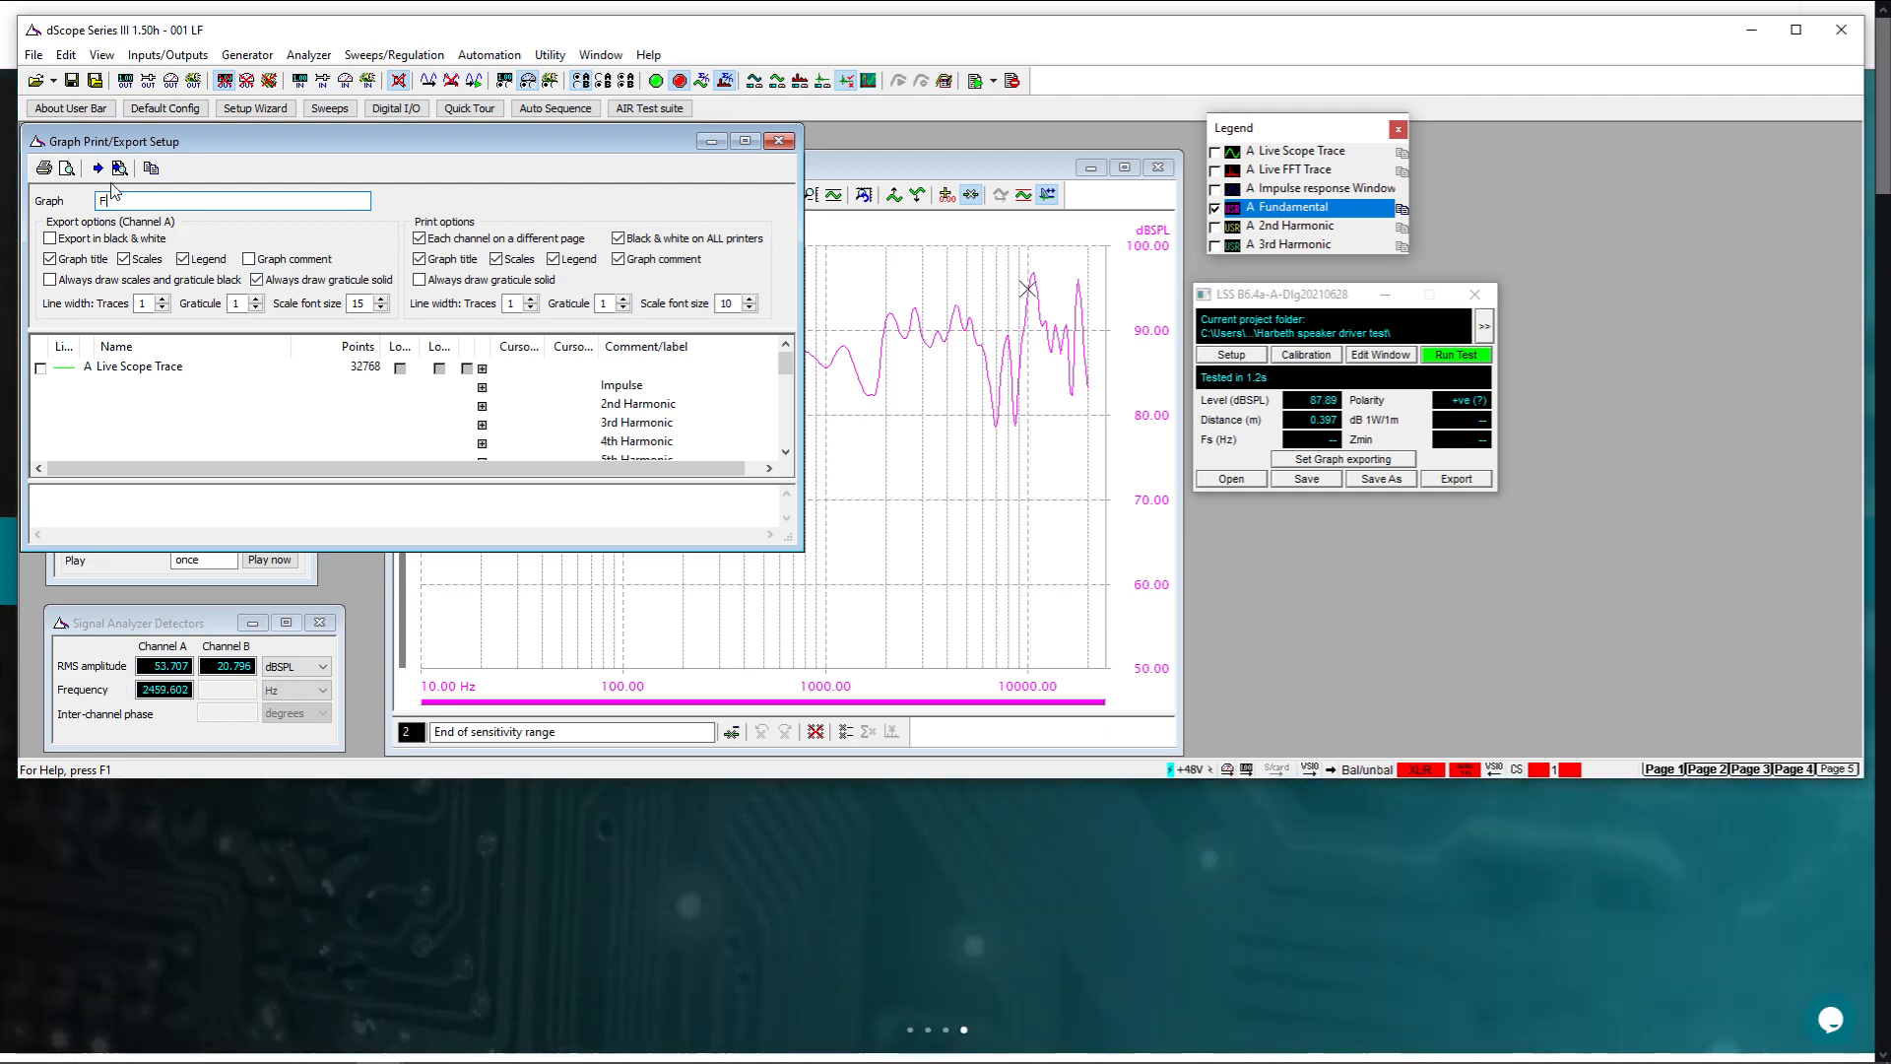
type("requ")
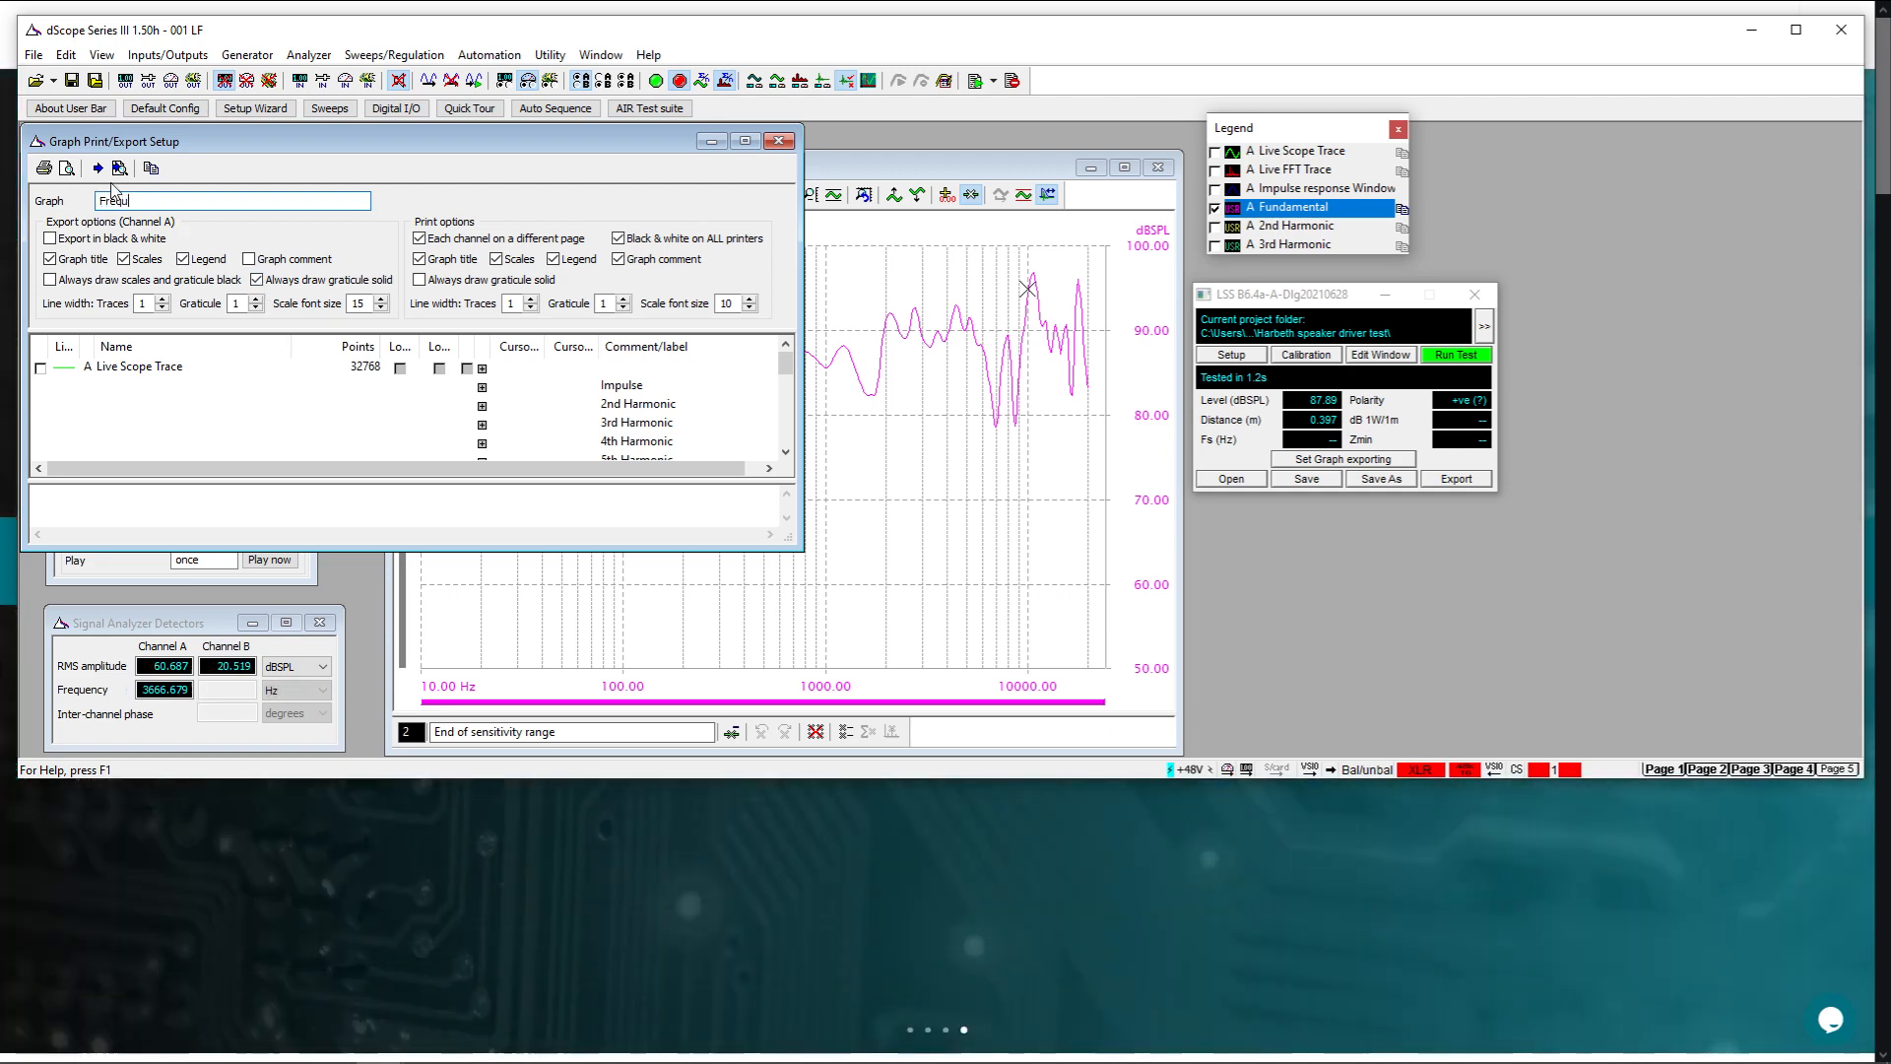
type("ency Response")
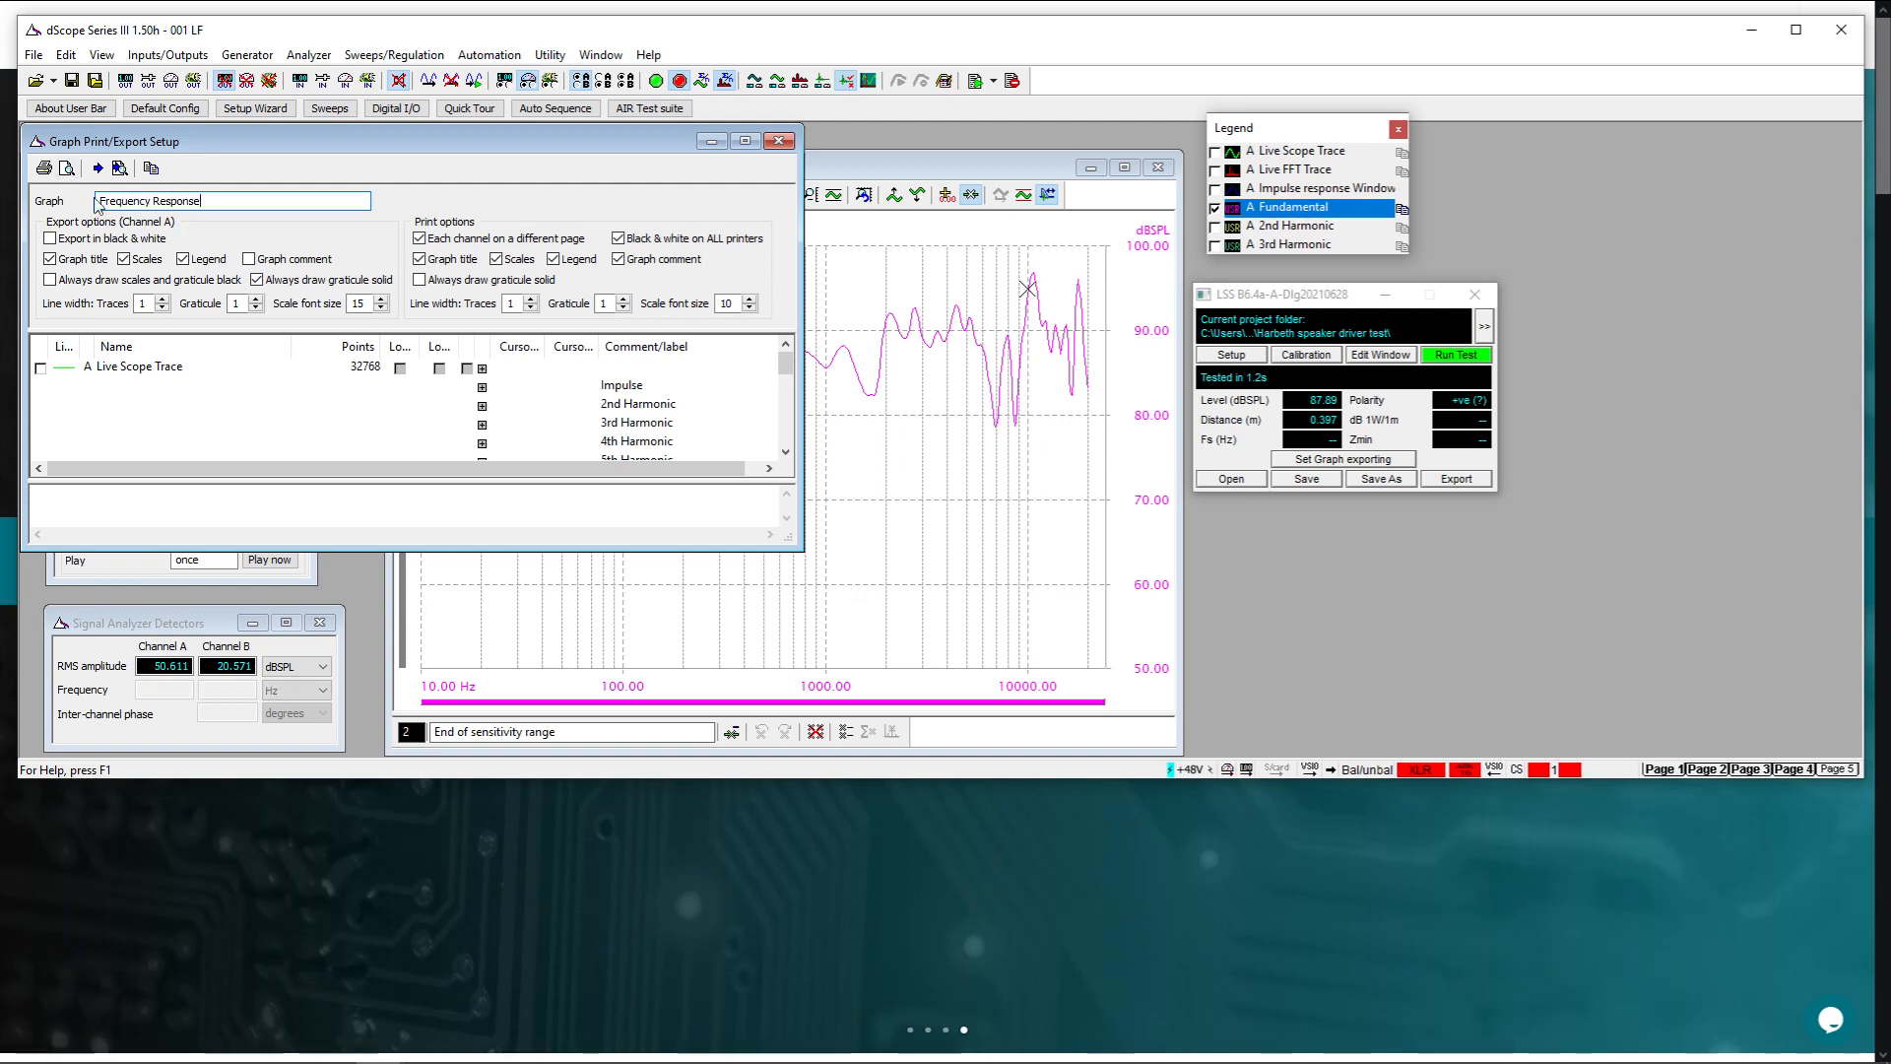
key("Tab")
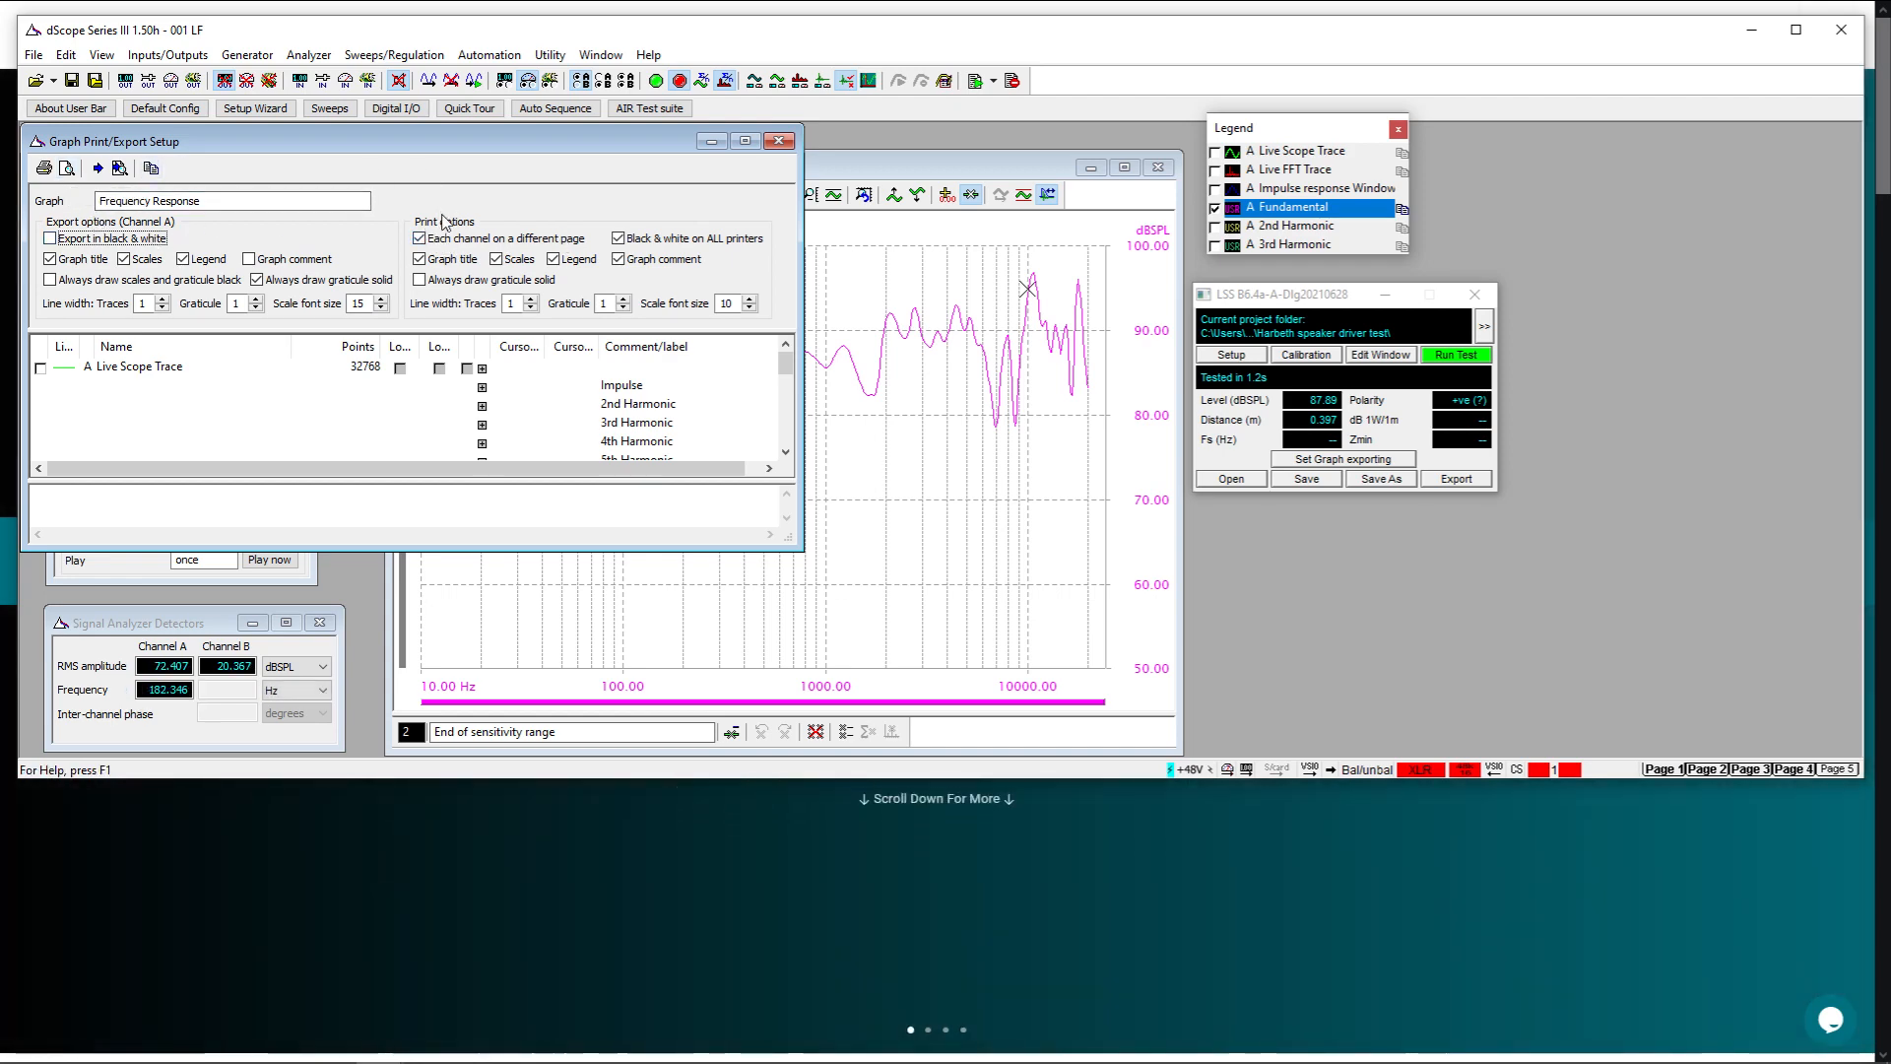
key("Tab")
left_click(661, 242)
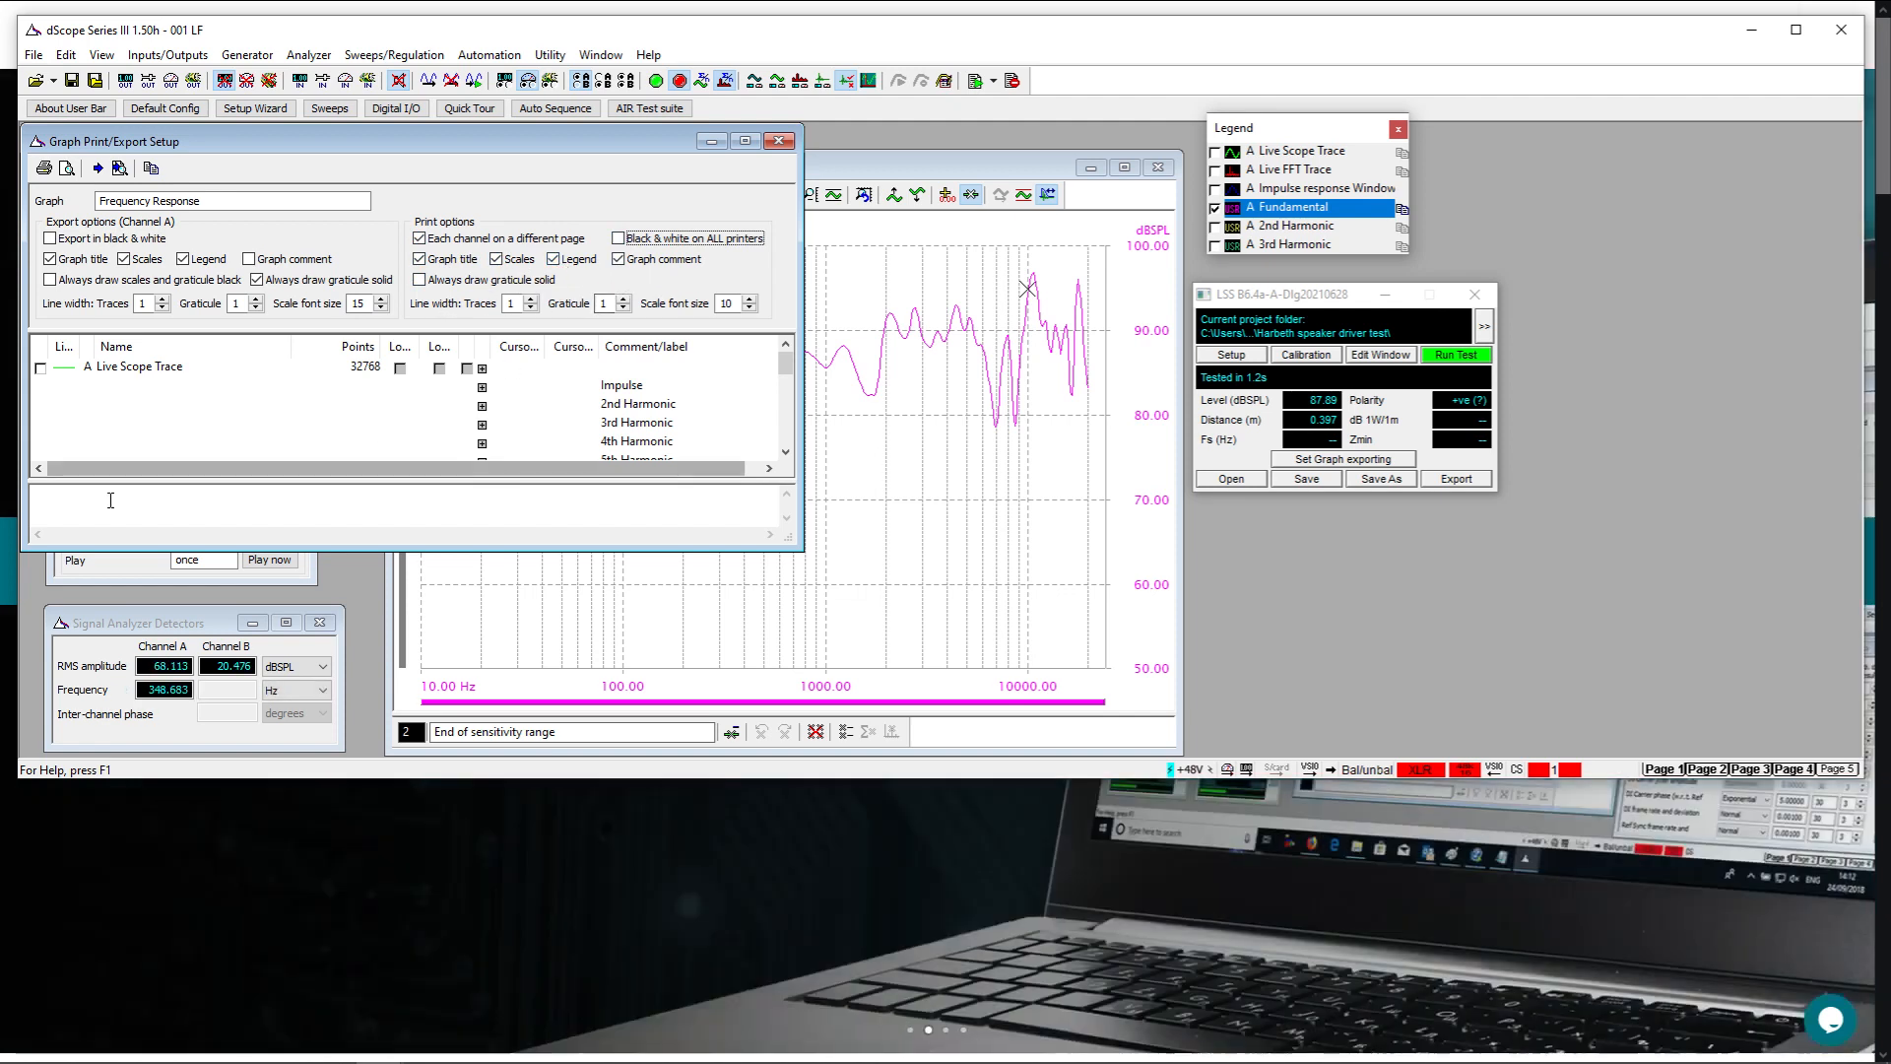
Add the comment "Comment about my Bose S1 test" to the graph and check it in the print preview
left_click(114, 512)
type("Commen")
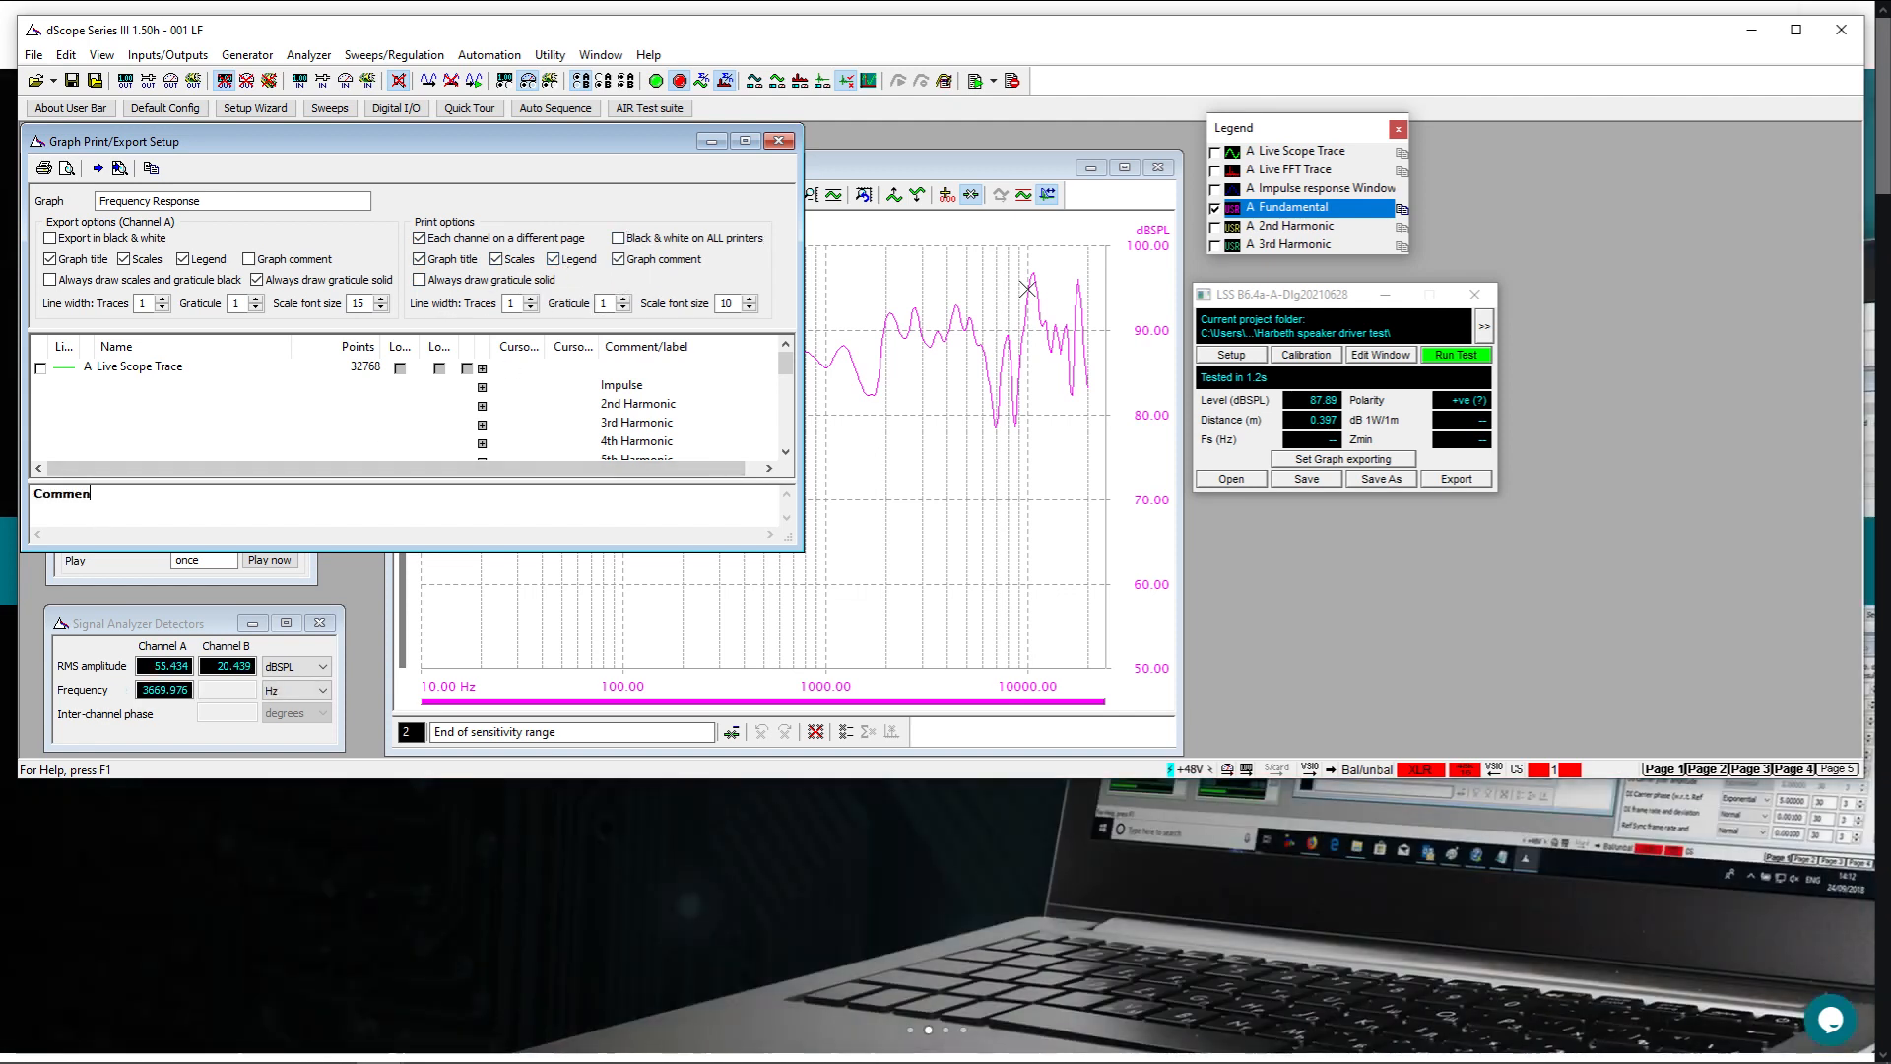
type("t about my ")
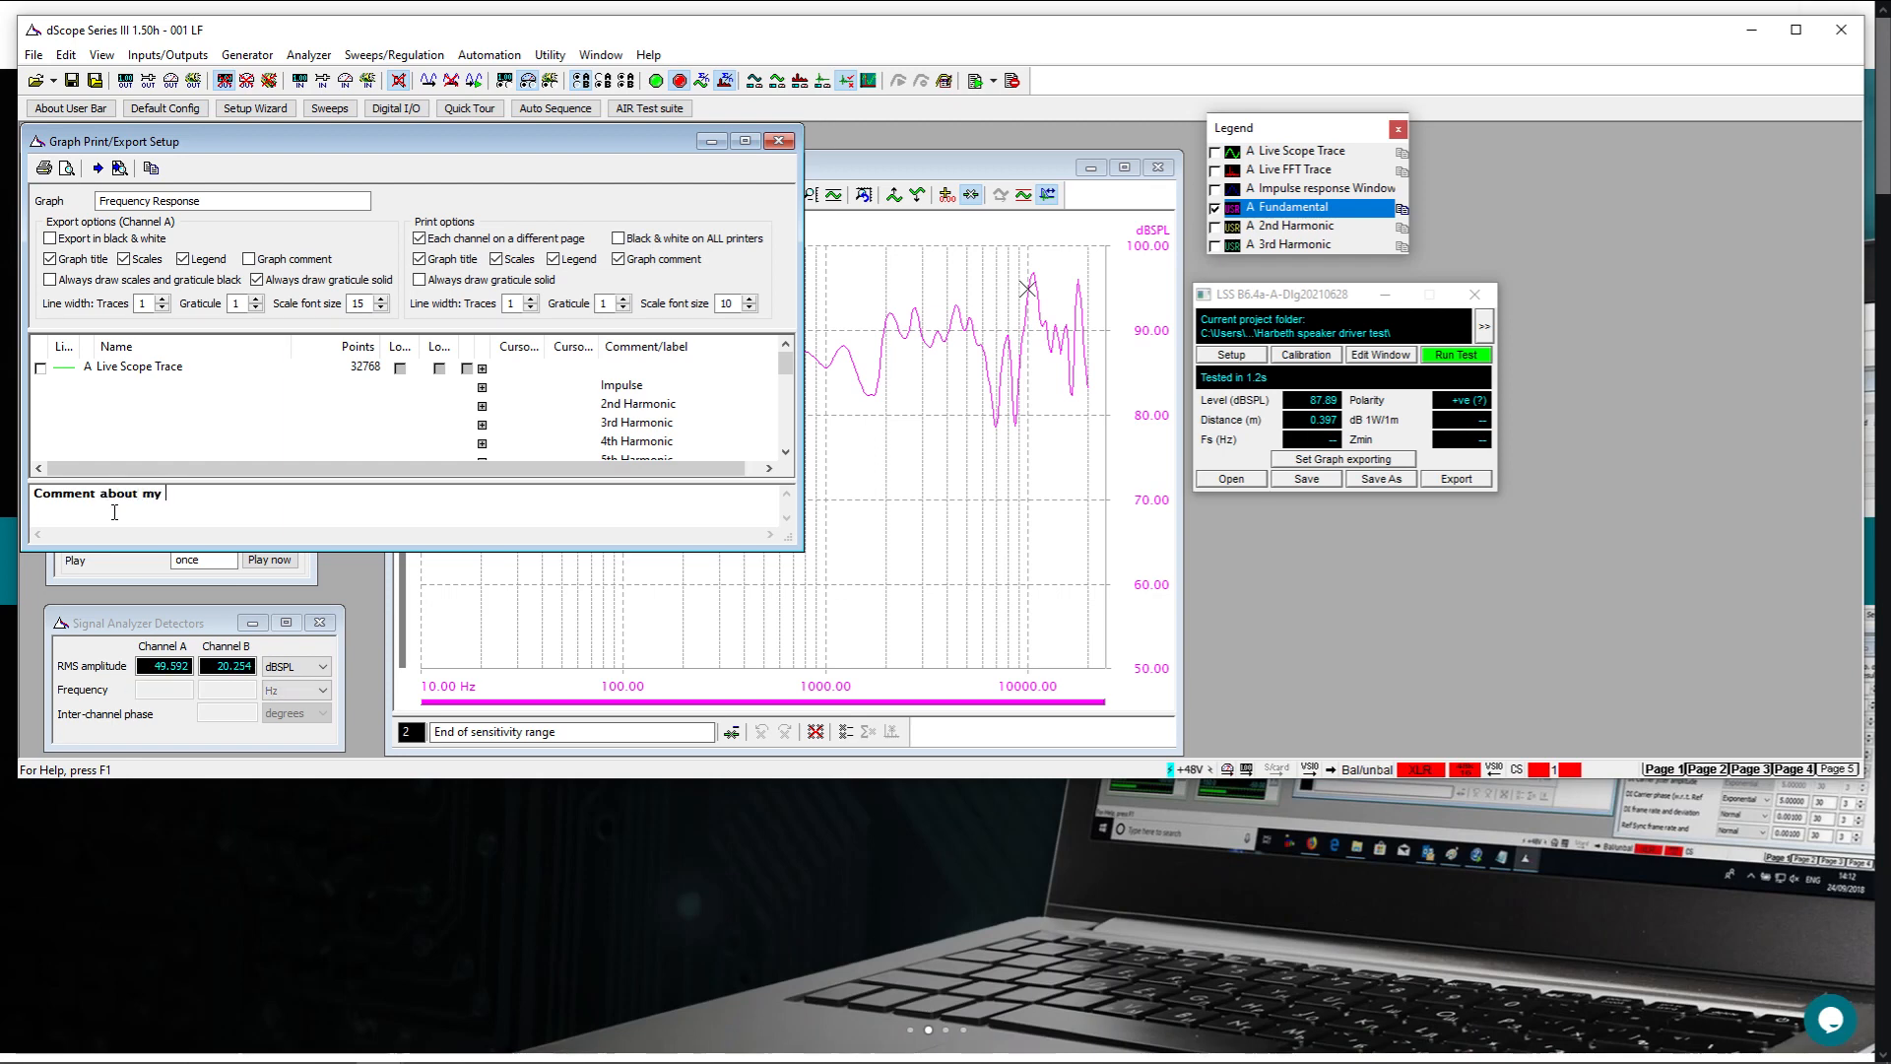
type("Bose S1 test")
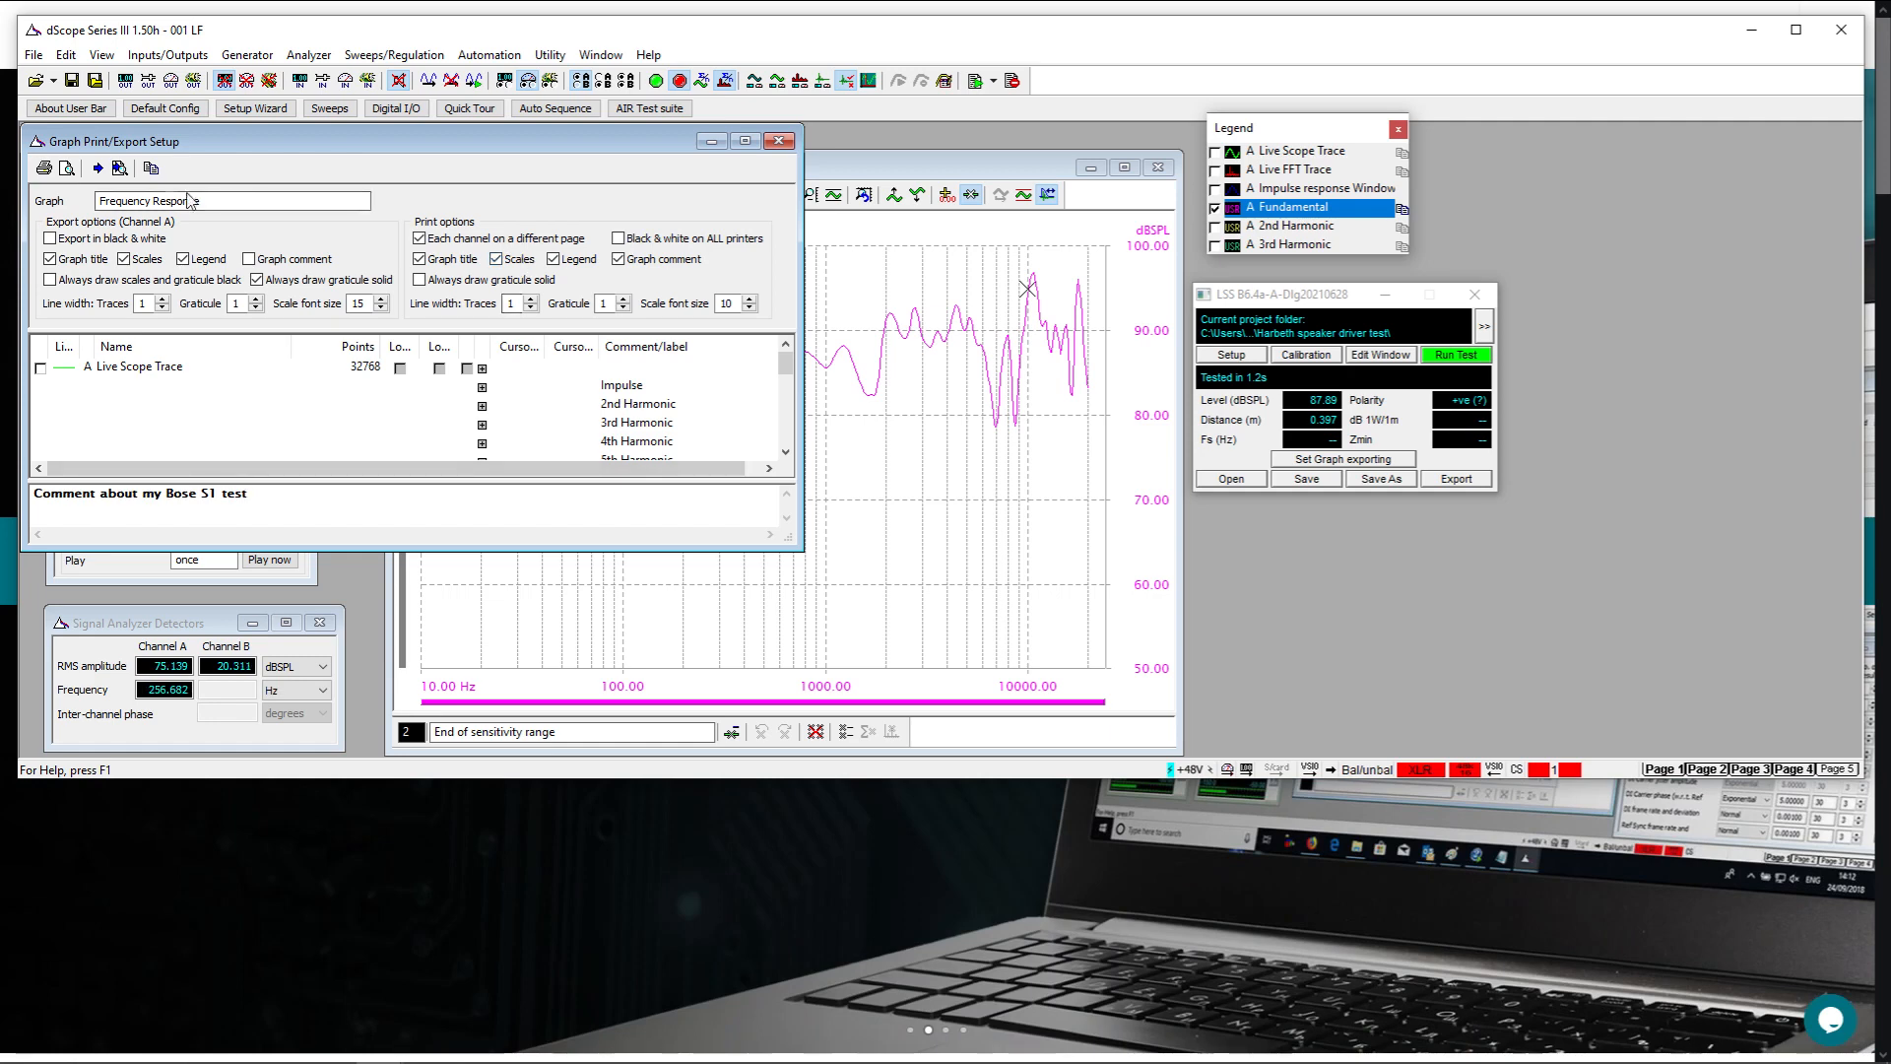
left_click(67, 168)
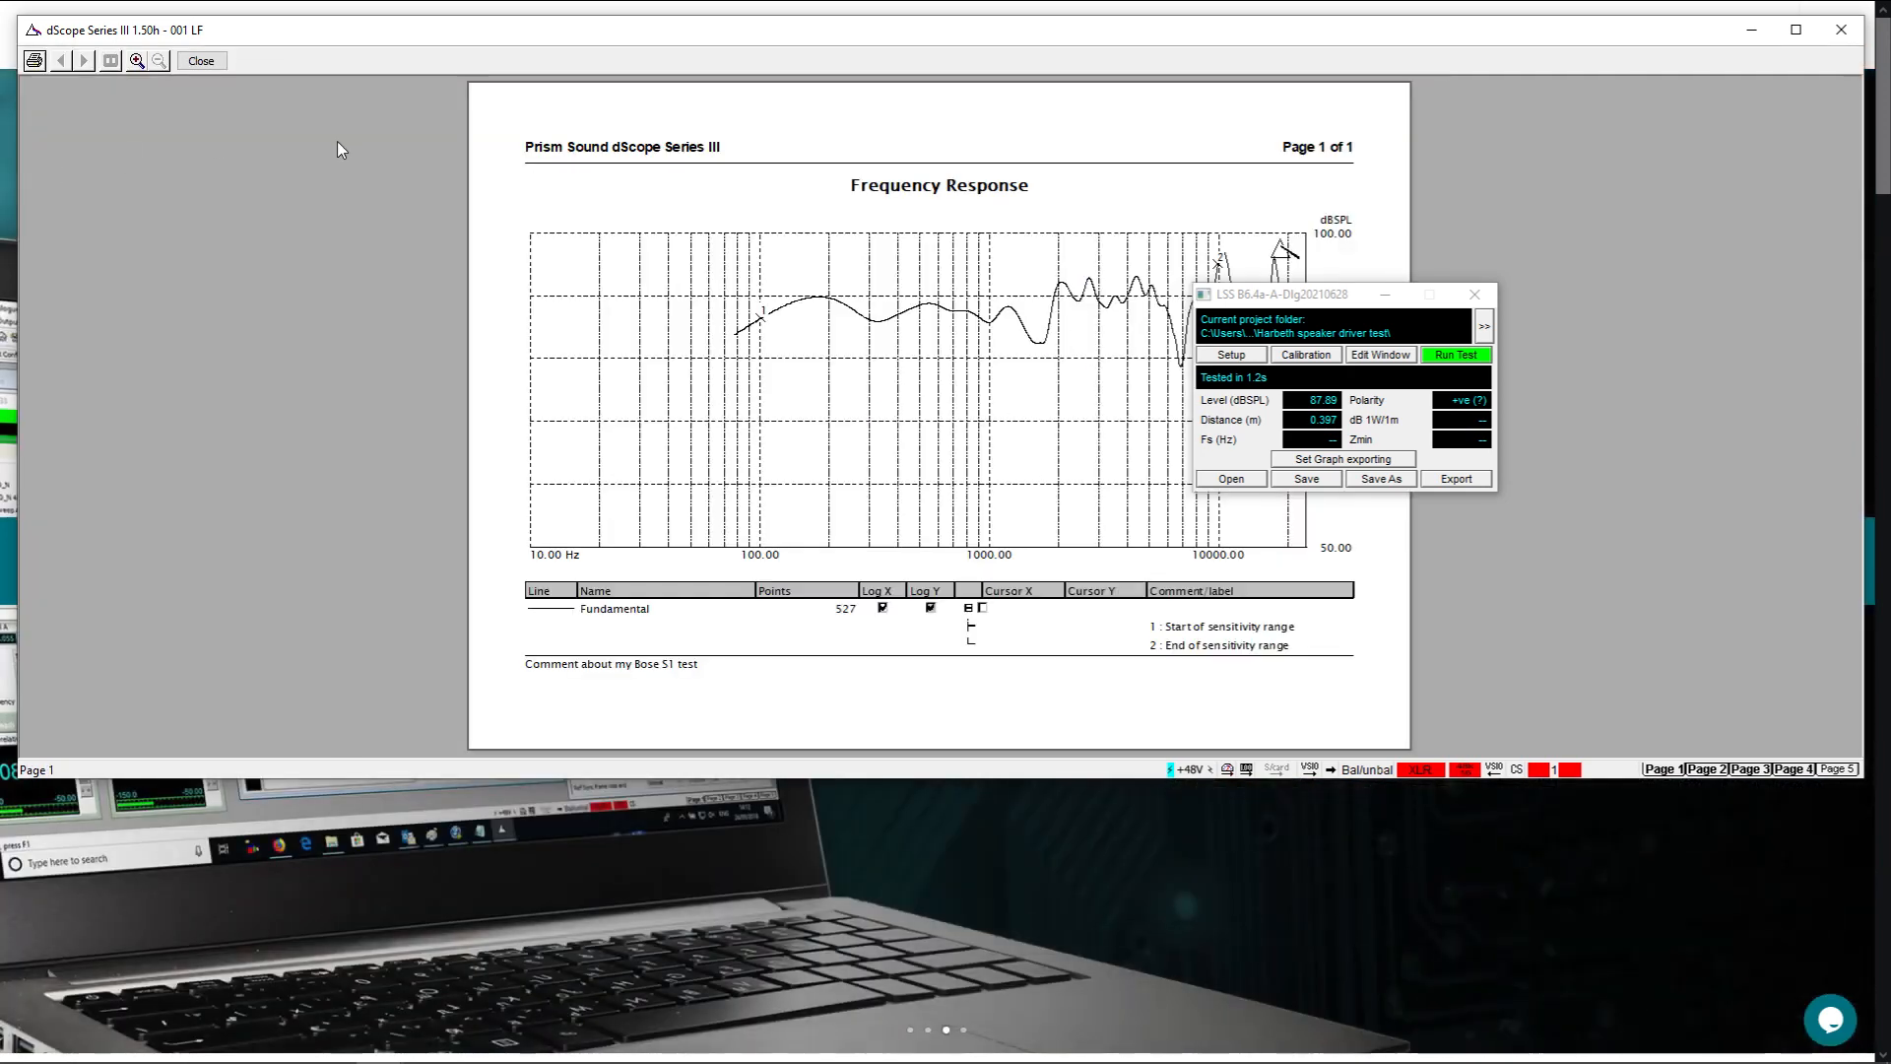
left_click(214, 61)
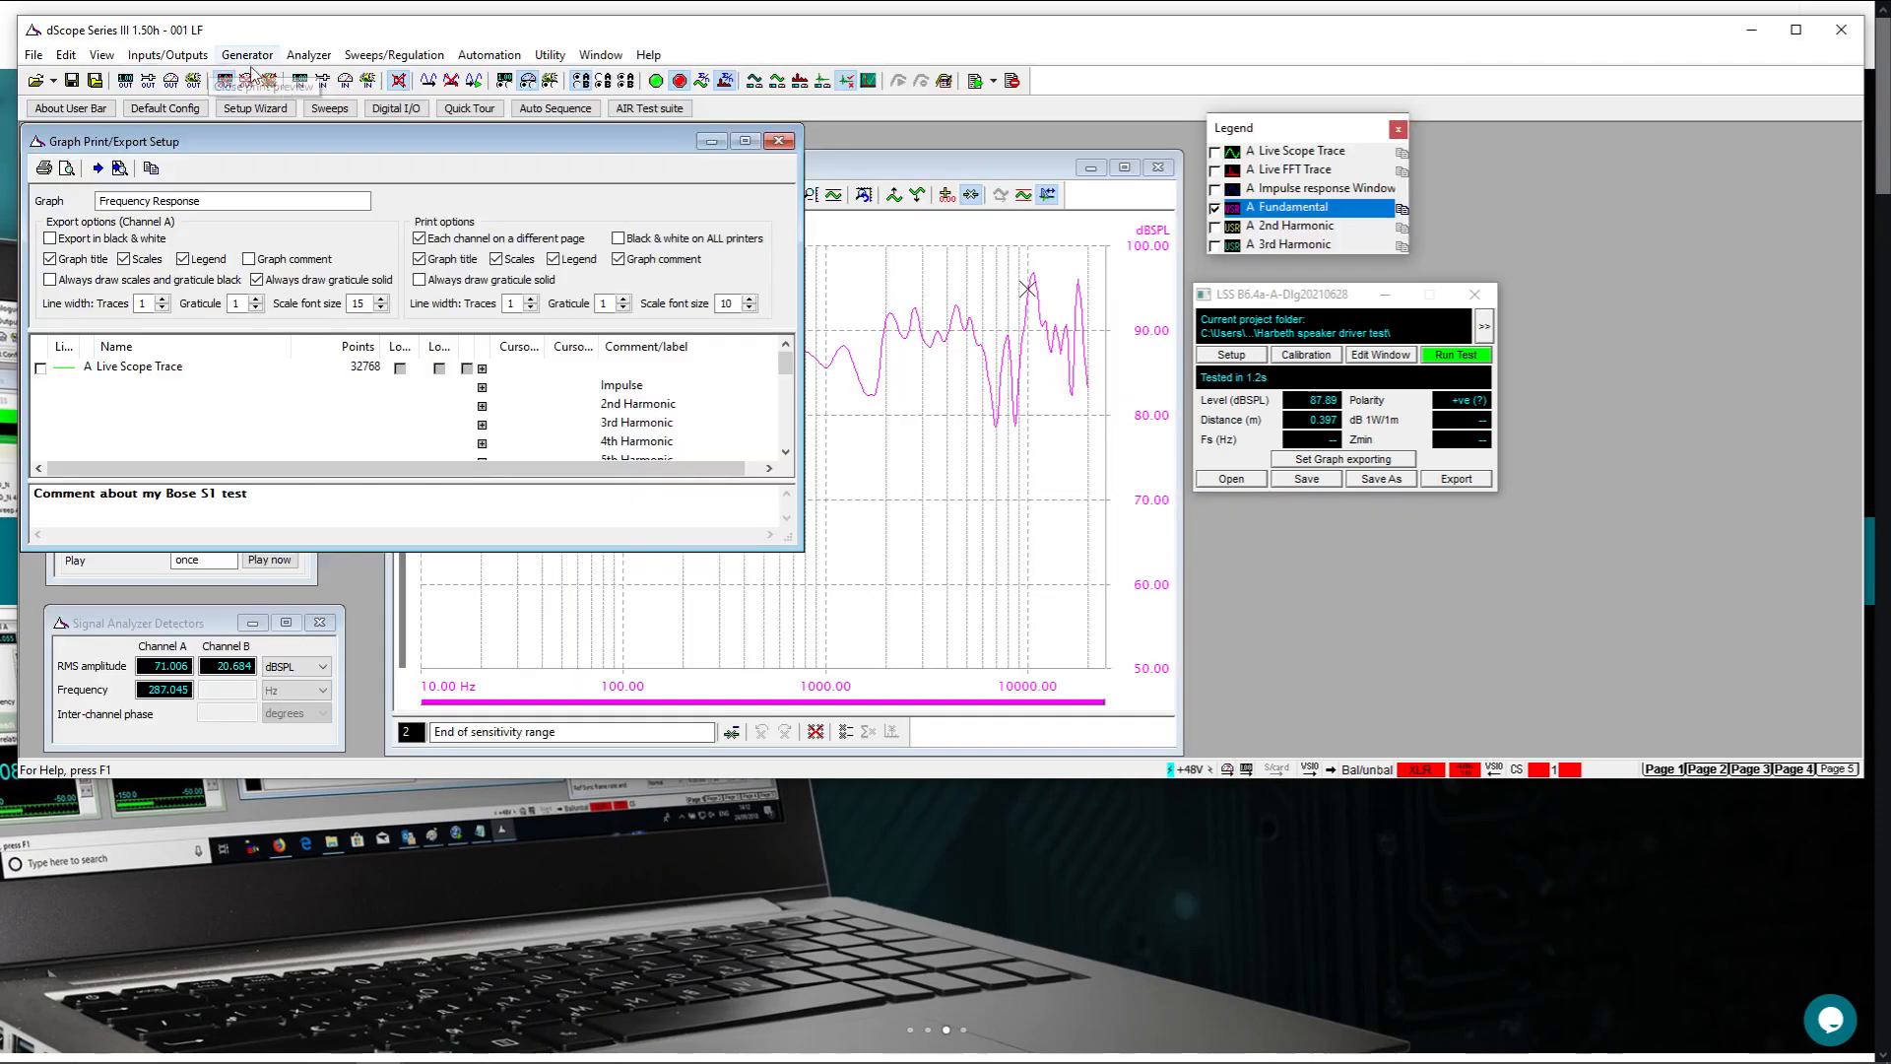
Set the printer to Microsoft Print to PDF in the print setup
left_click(33, 55)
left_click(114, 193)
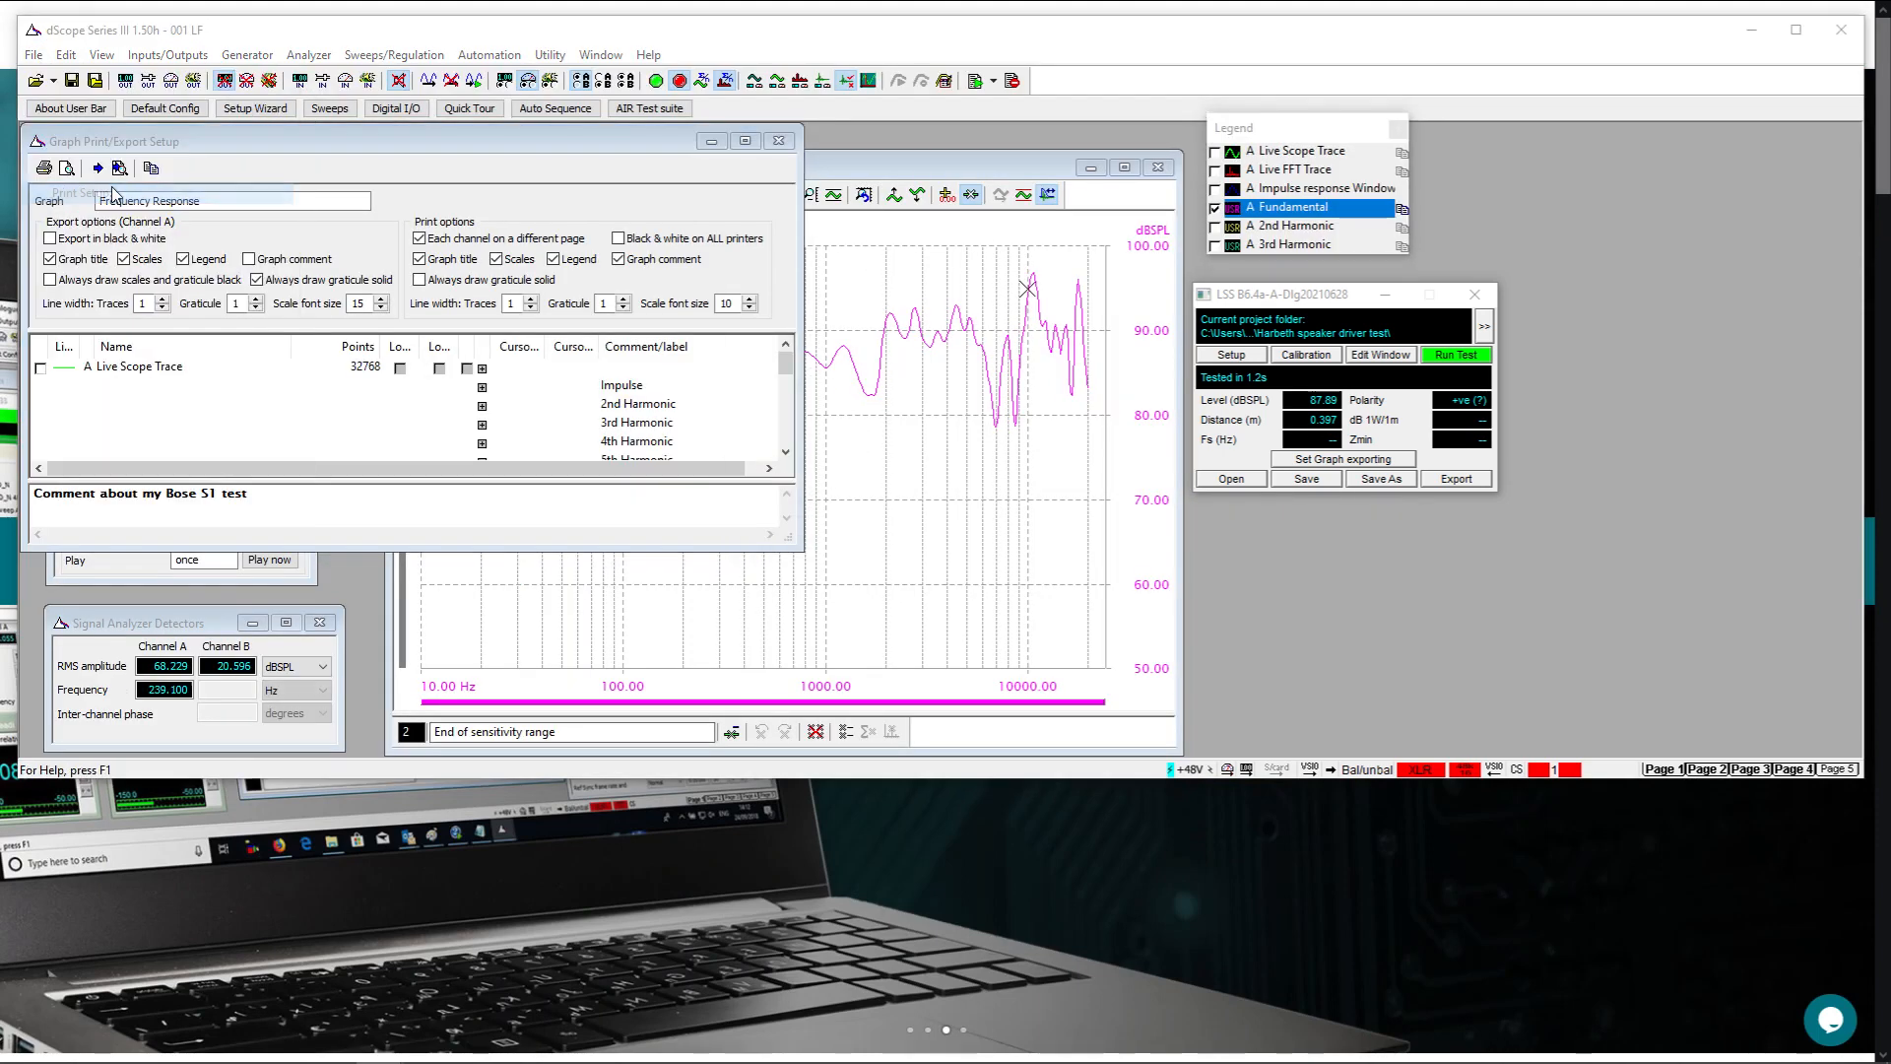
left_click(876, 309)
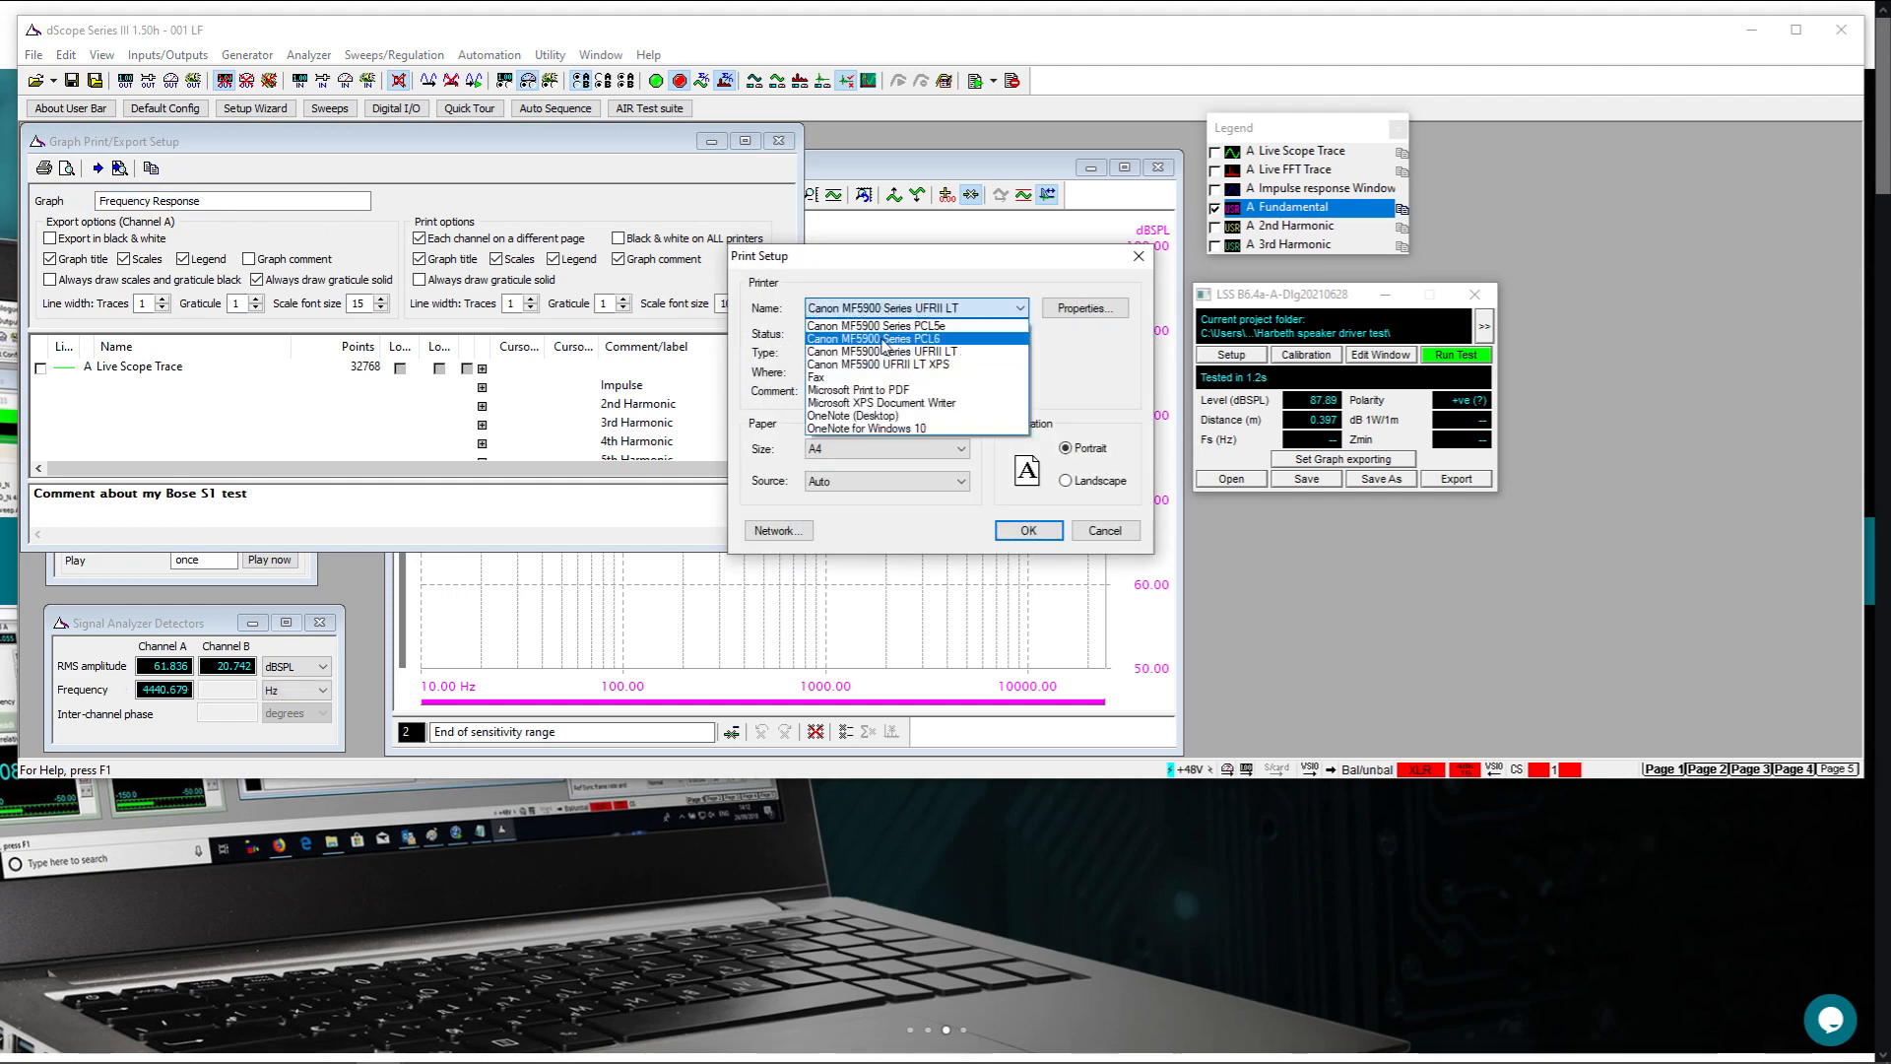
left_click(879, 389)
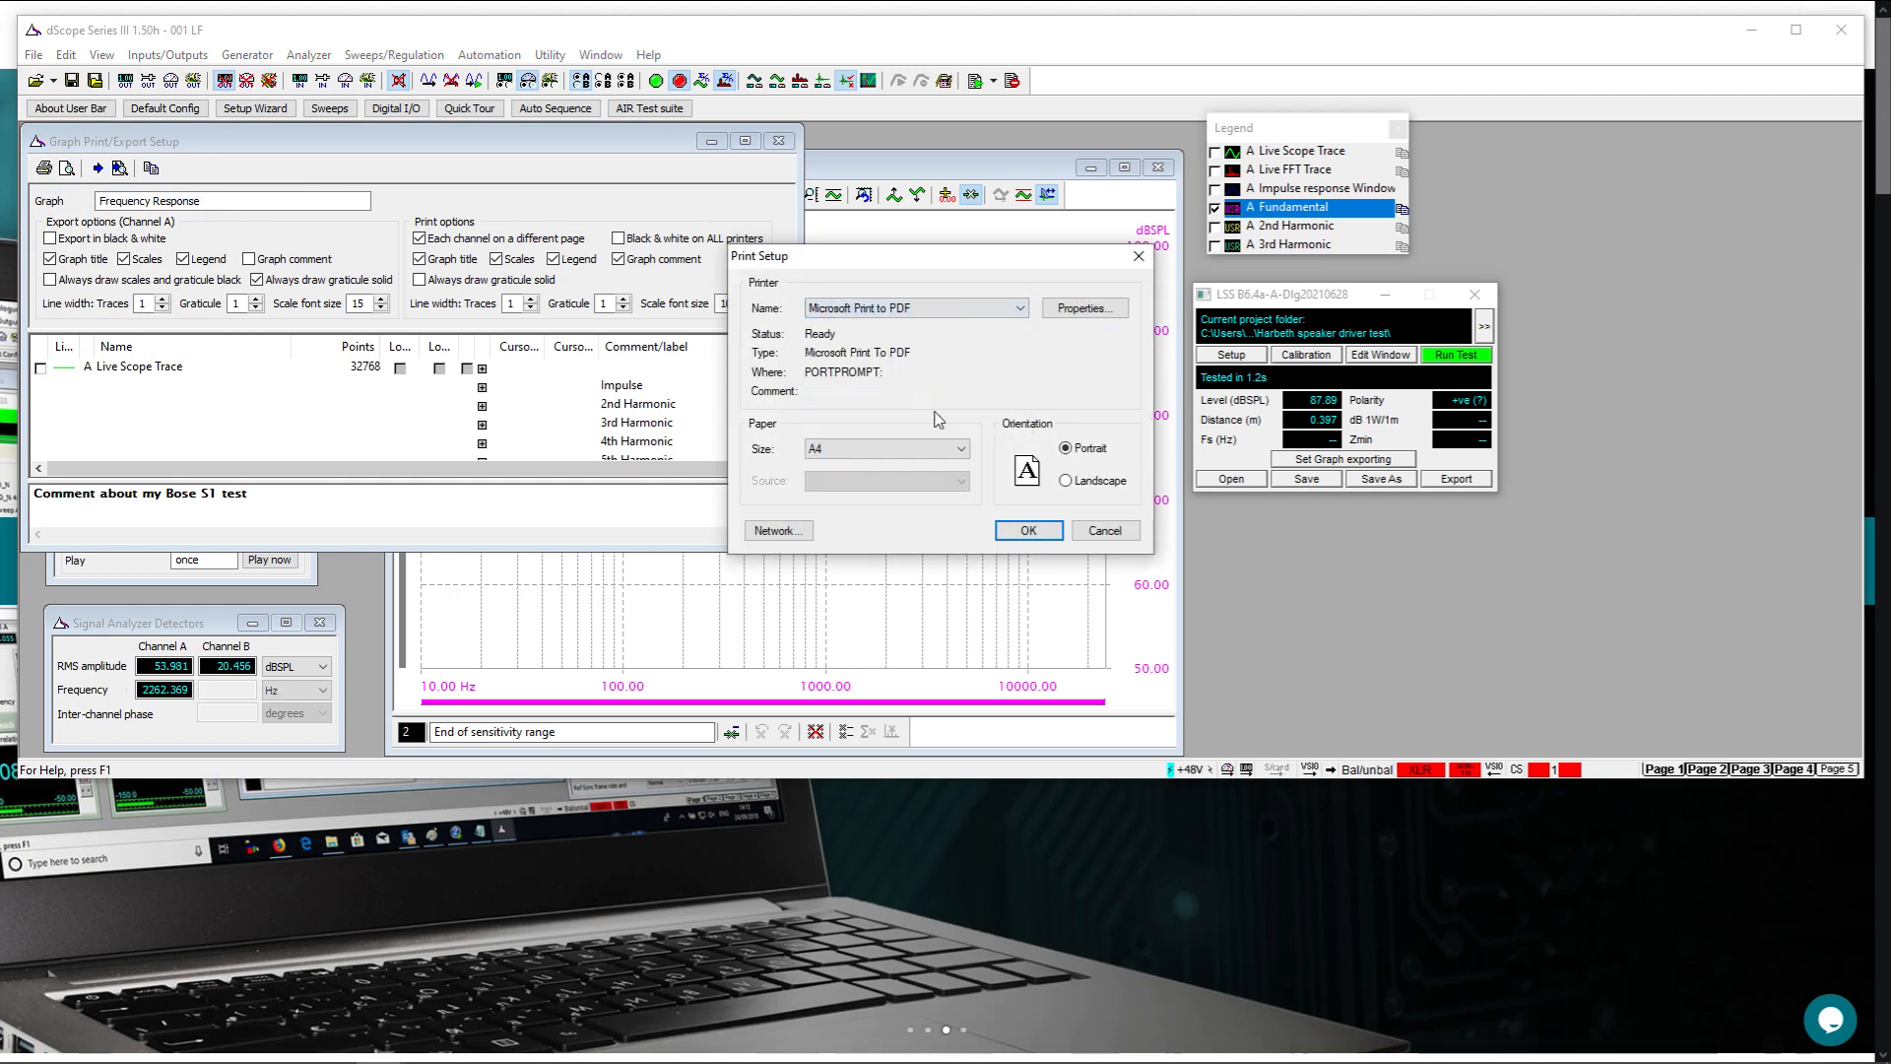
left_click(1027, 530)
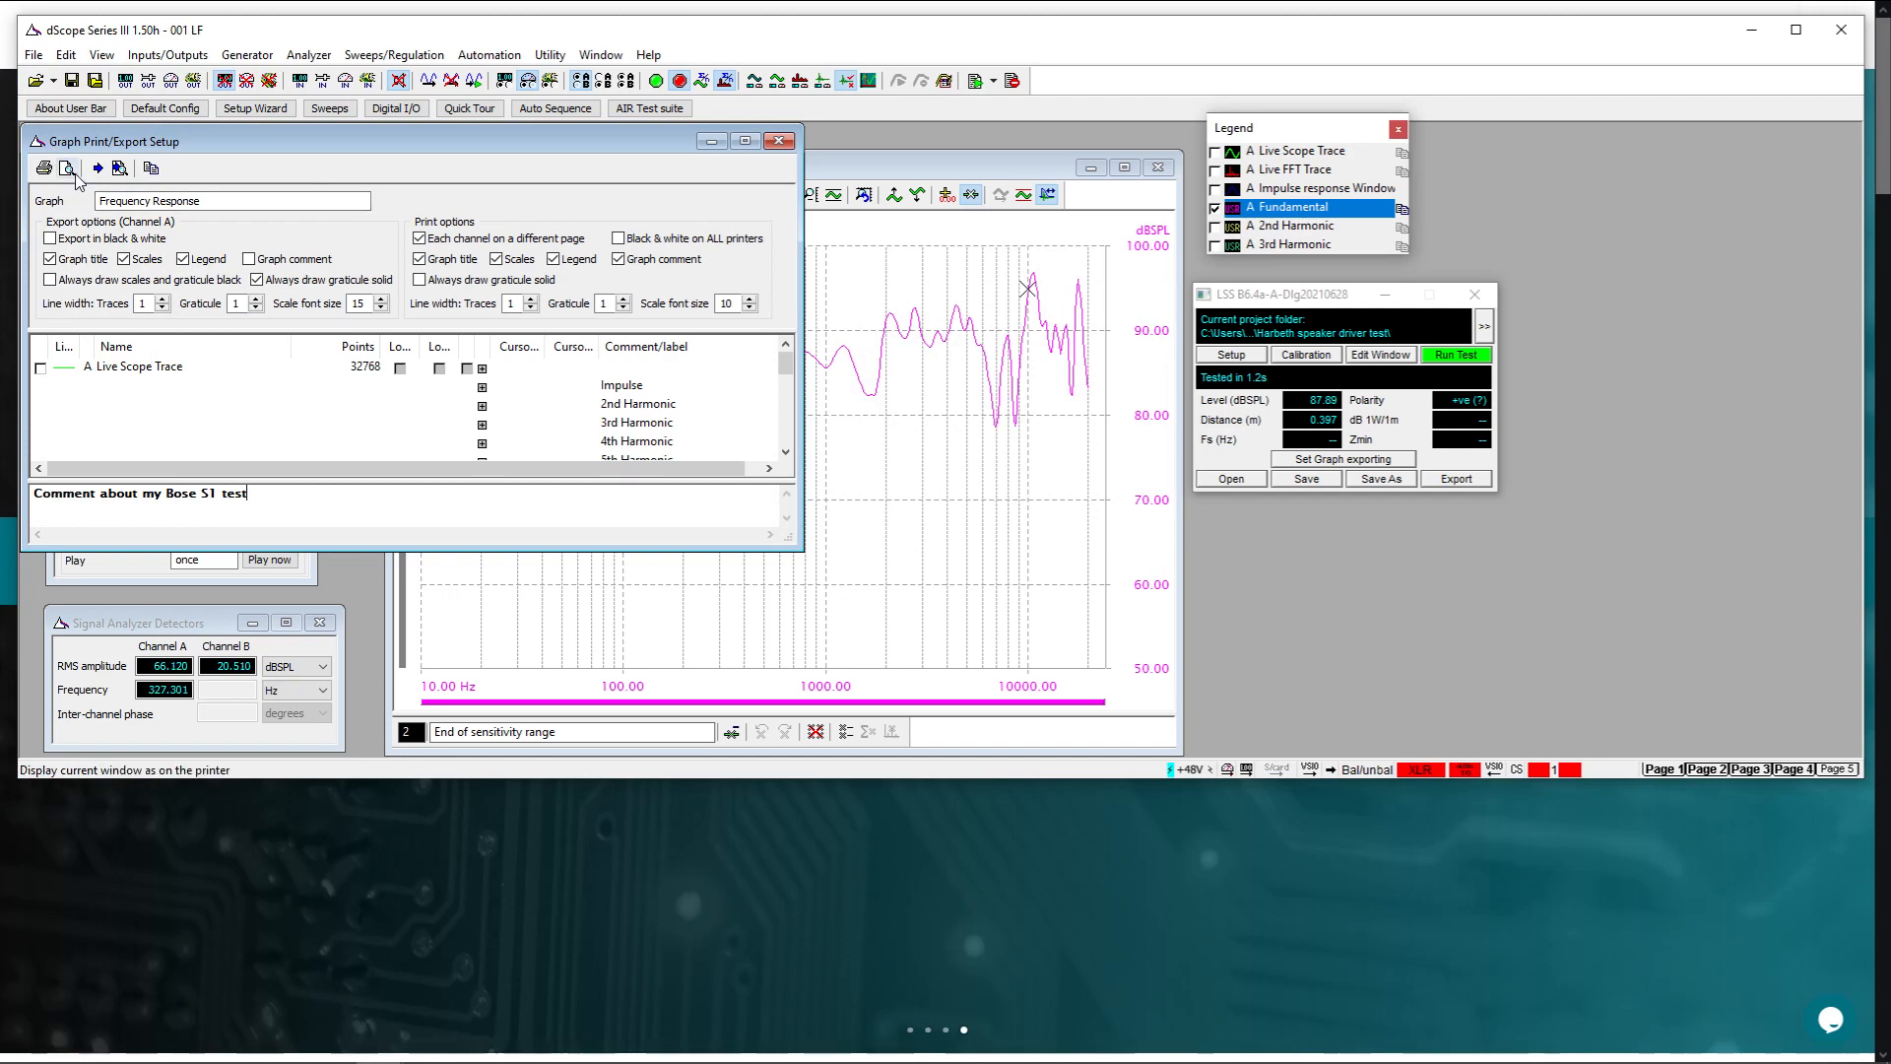
Preview the Frequency Response page, moving the LSS script window clear of the graph, and leave the preview
left_click(66, 168)
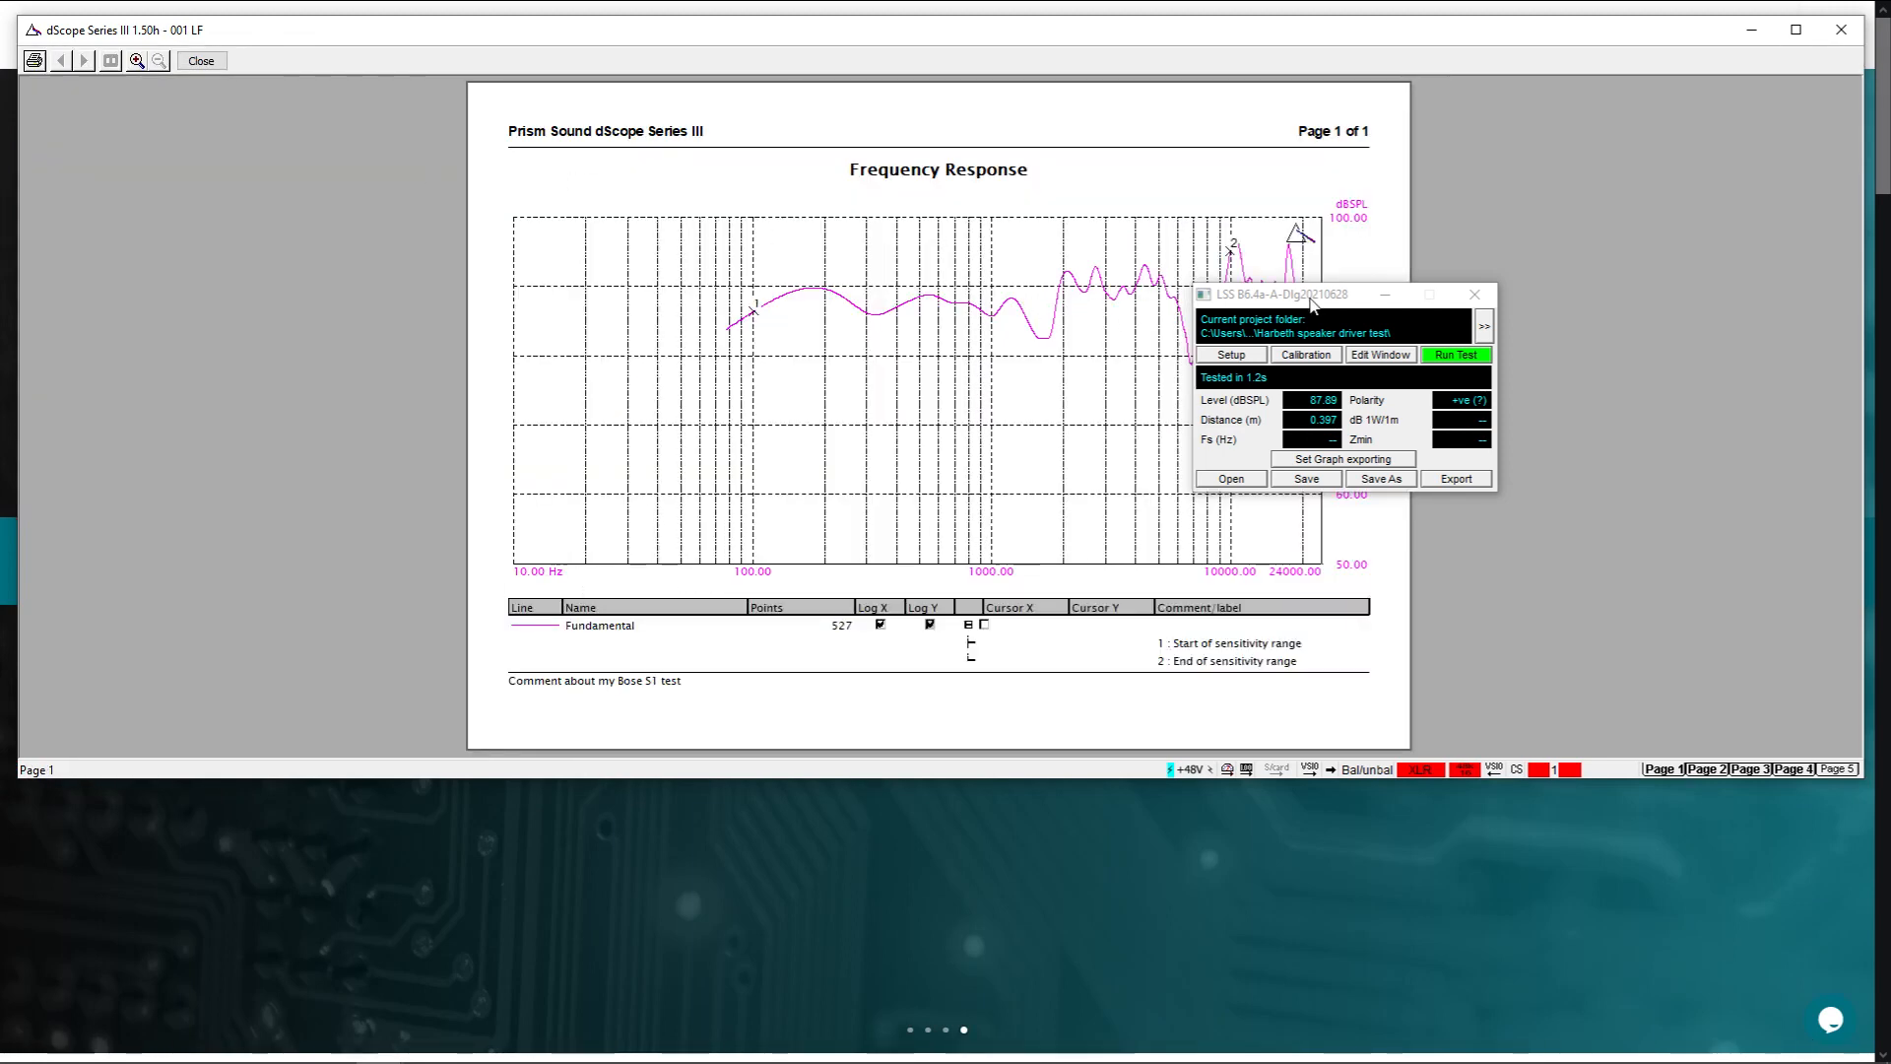
left_click_drag(1310, 298, 1623, 271)
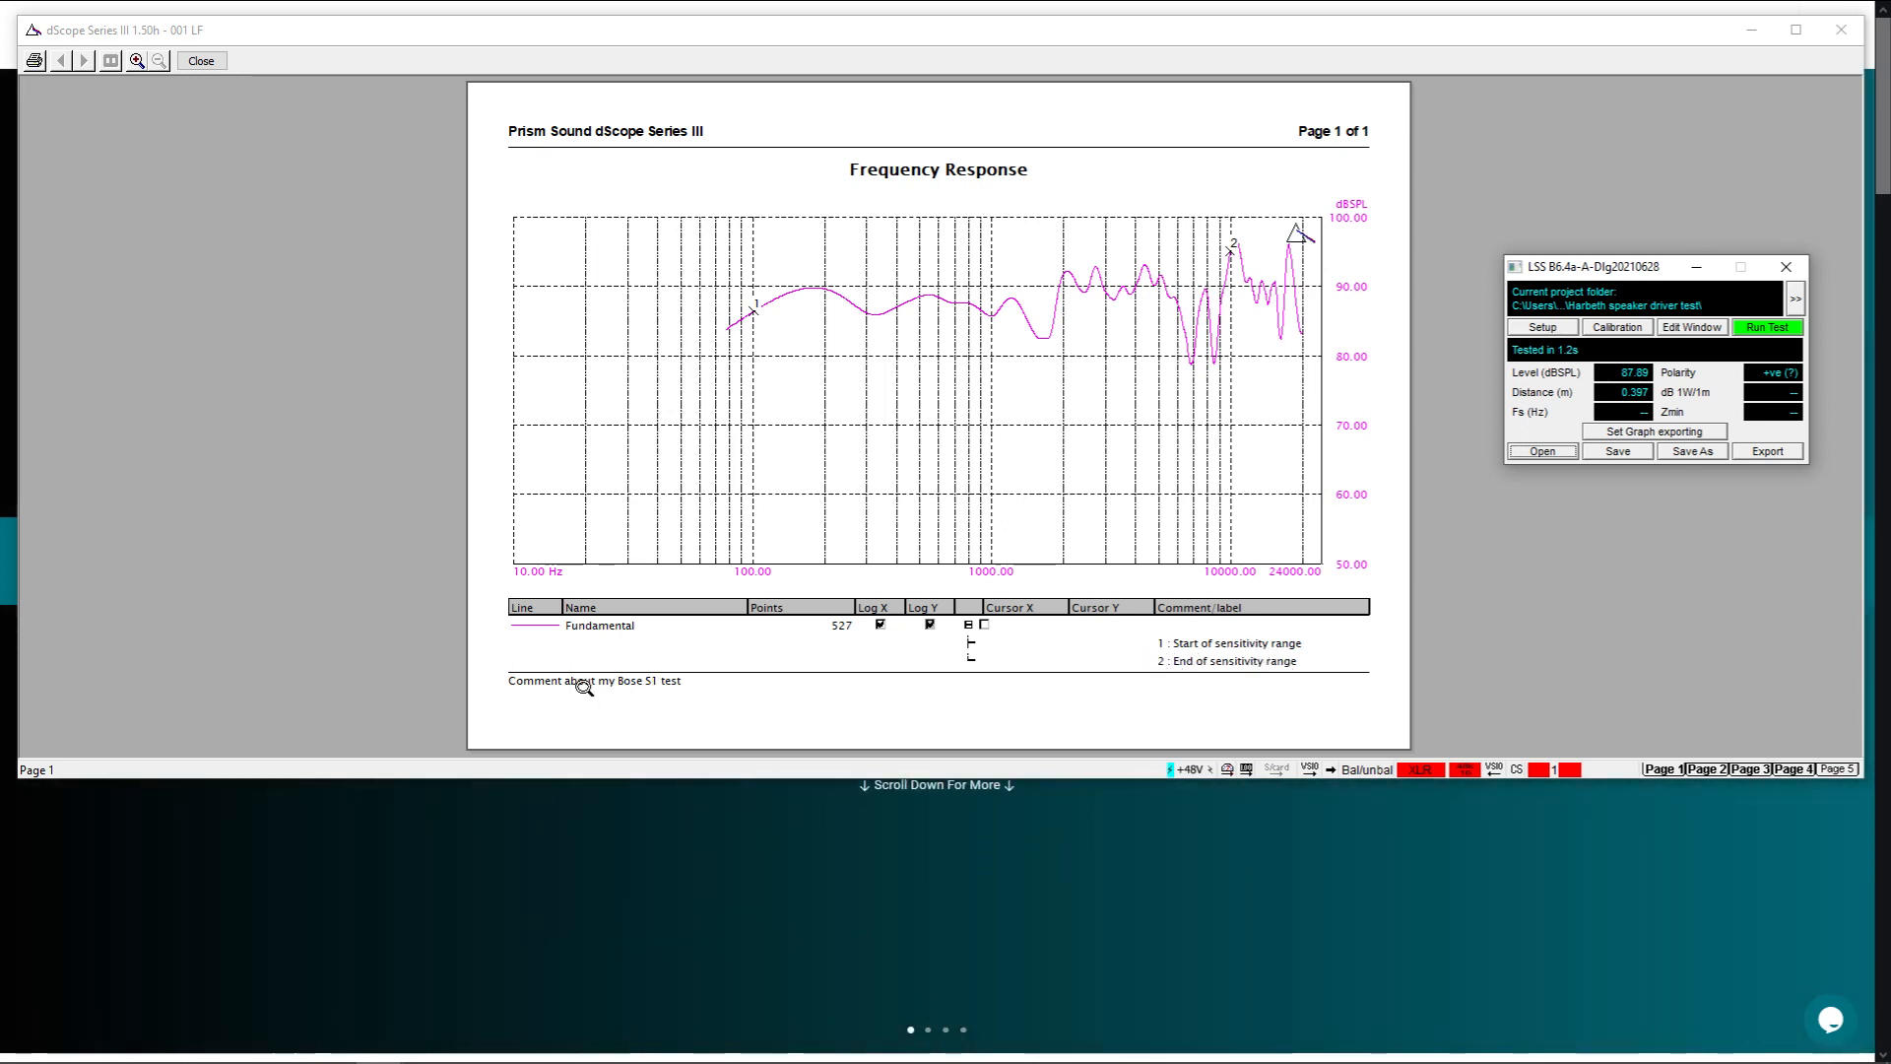
left_click(201, 60)
left_click_drag(1605, 267, 1063, 273)
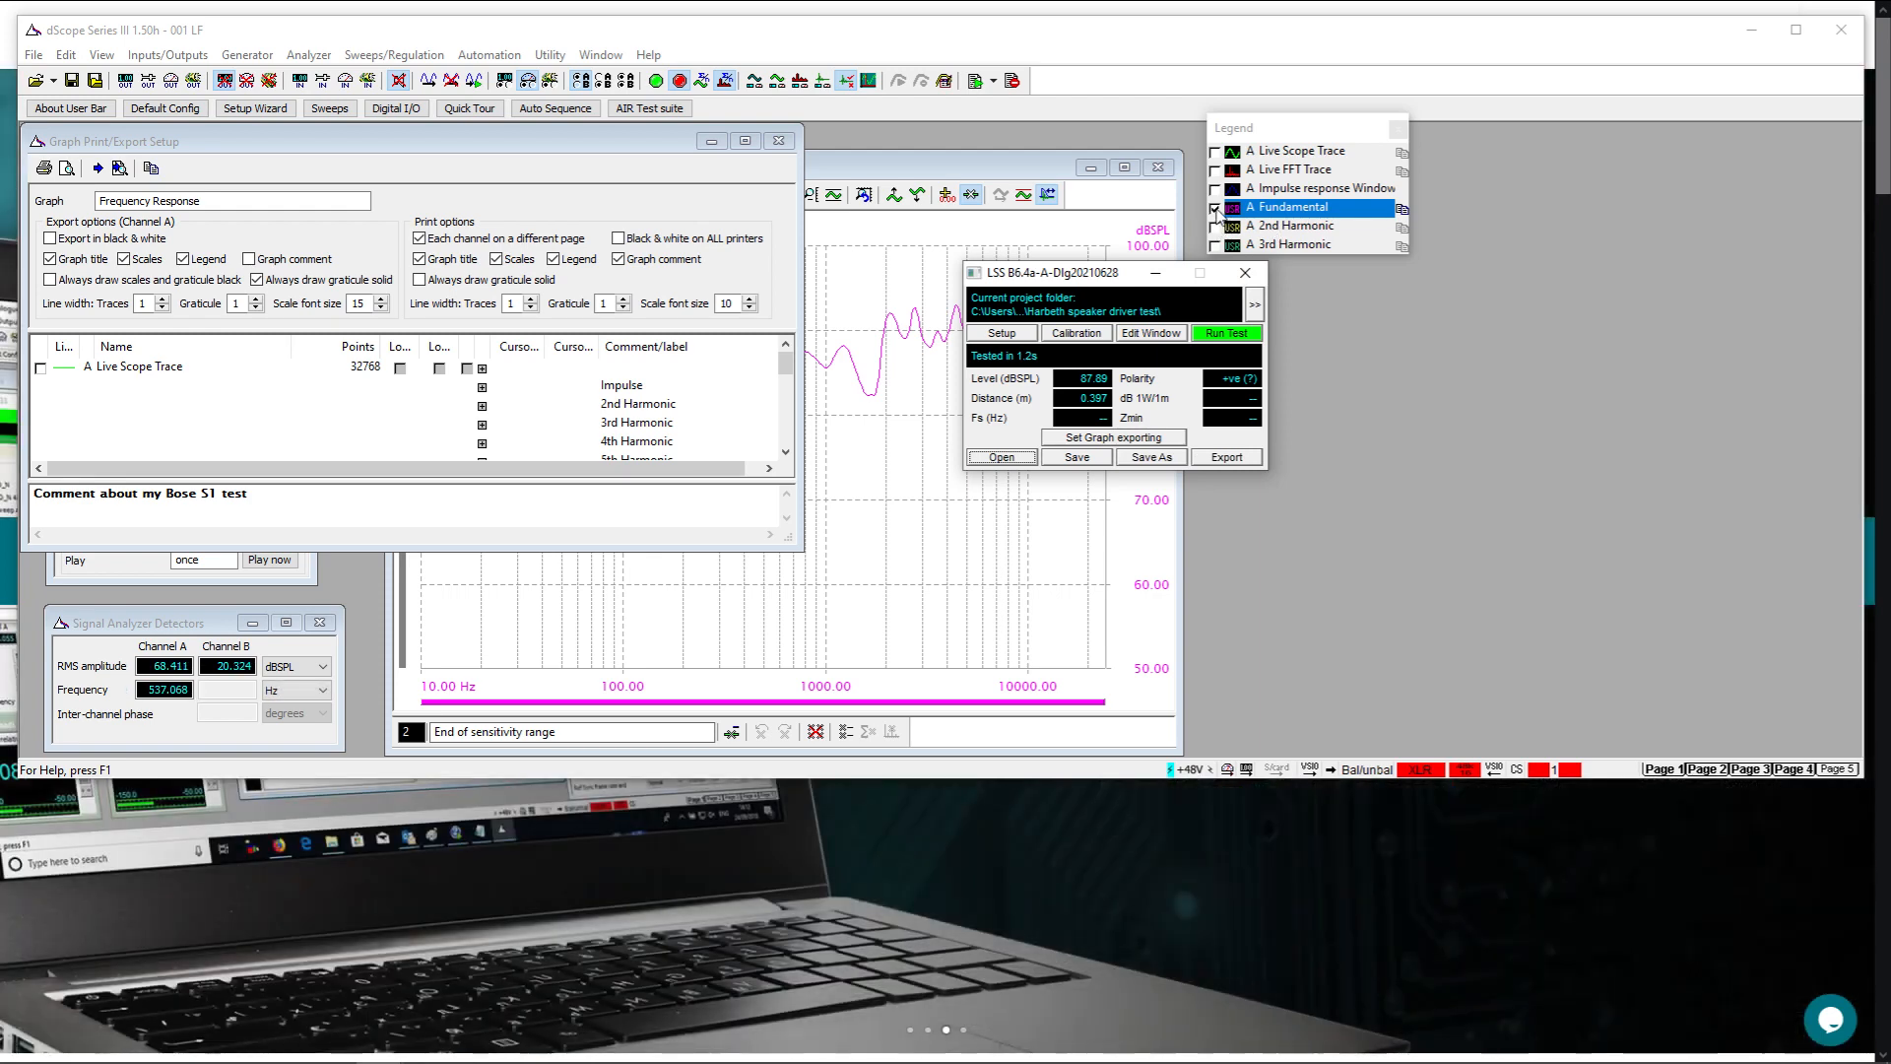
Hide the Fundamental trace and show the 2nd Harmonic and 3rd Harmonic traces instead
left_click(1215, 213)
left_click(1215, 226)
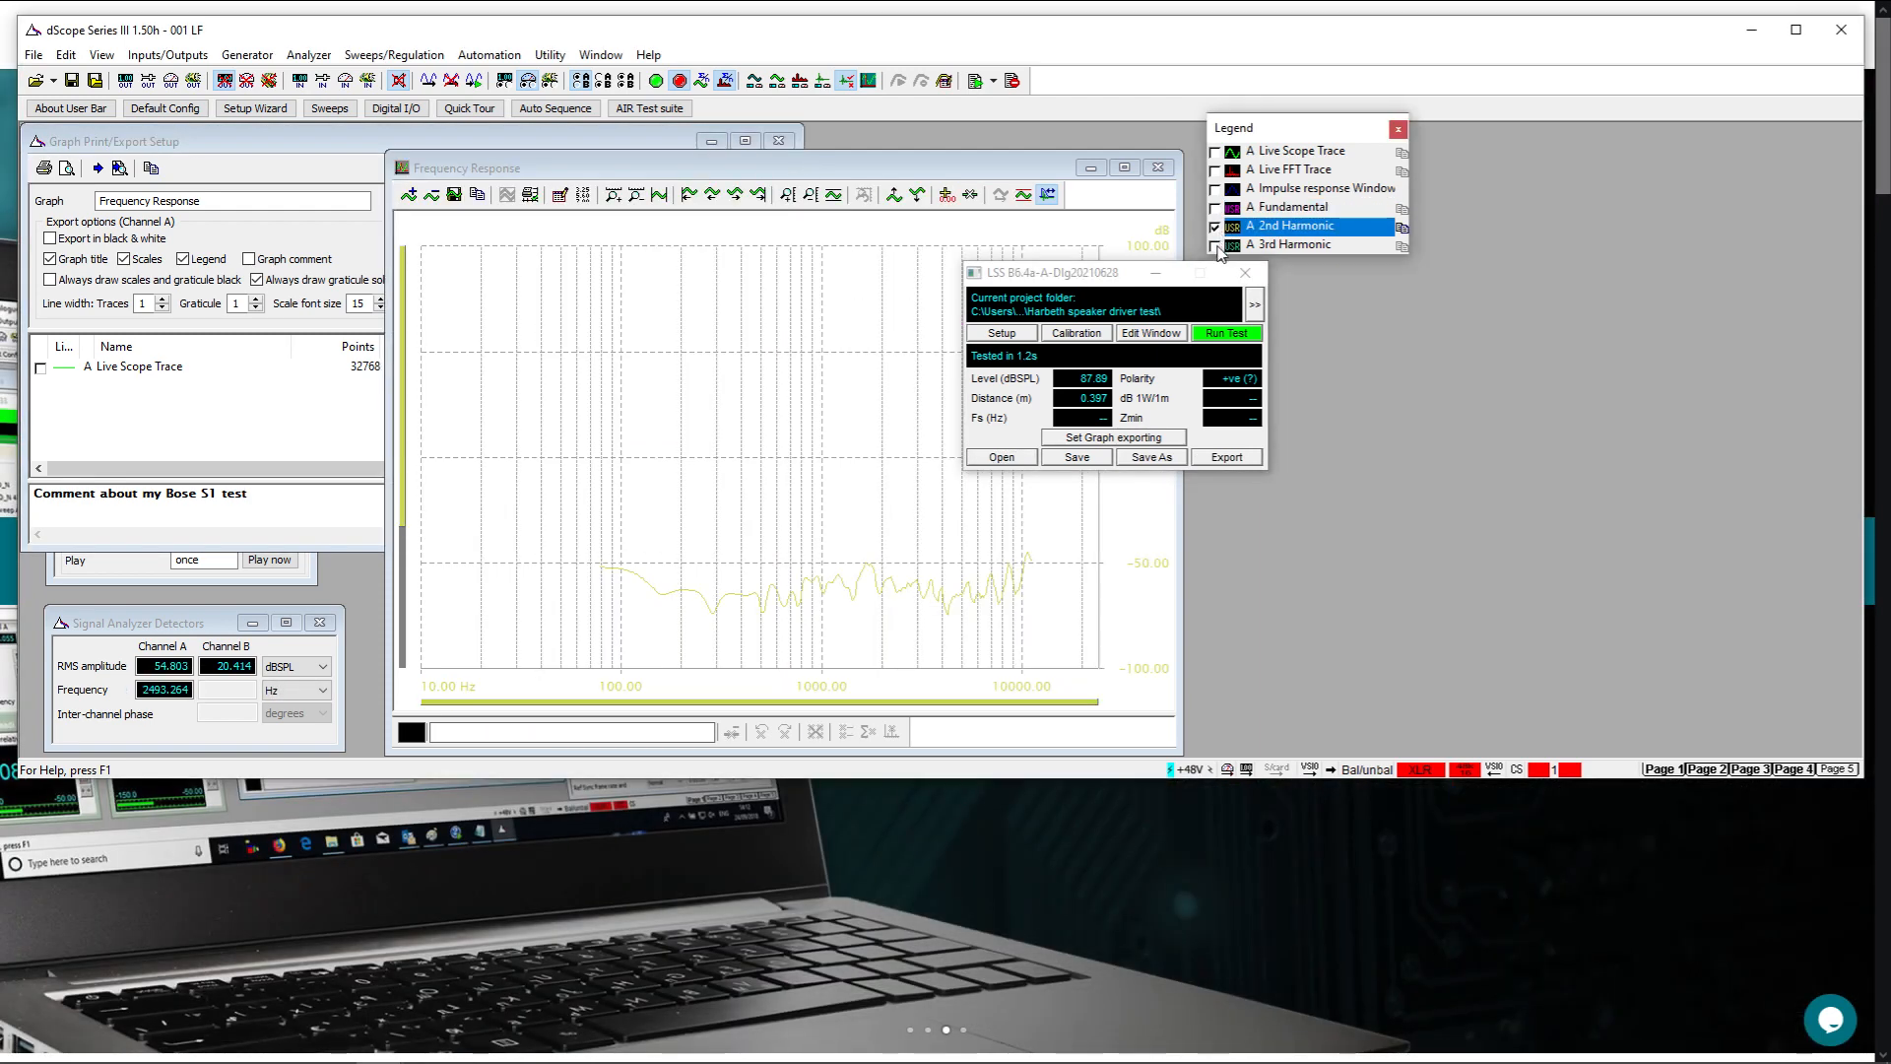
left_click(1216, 246)
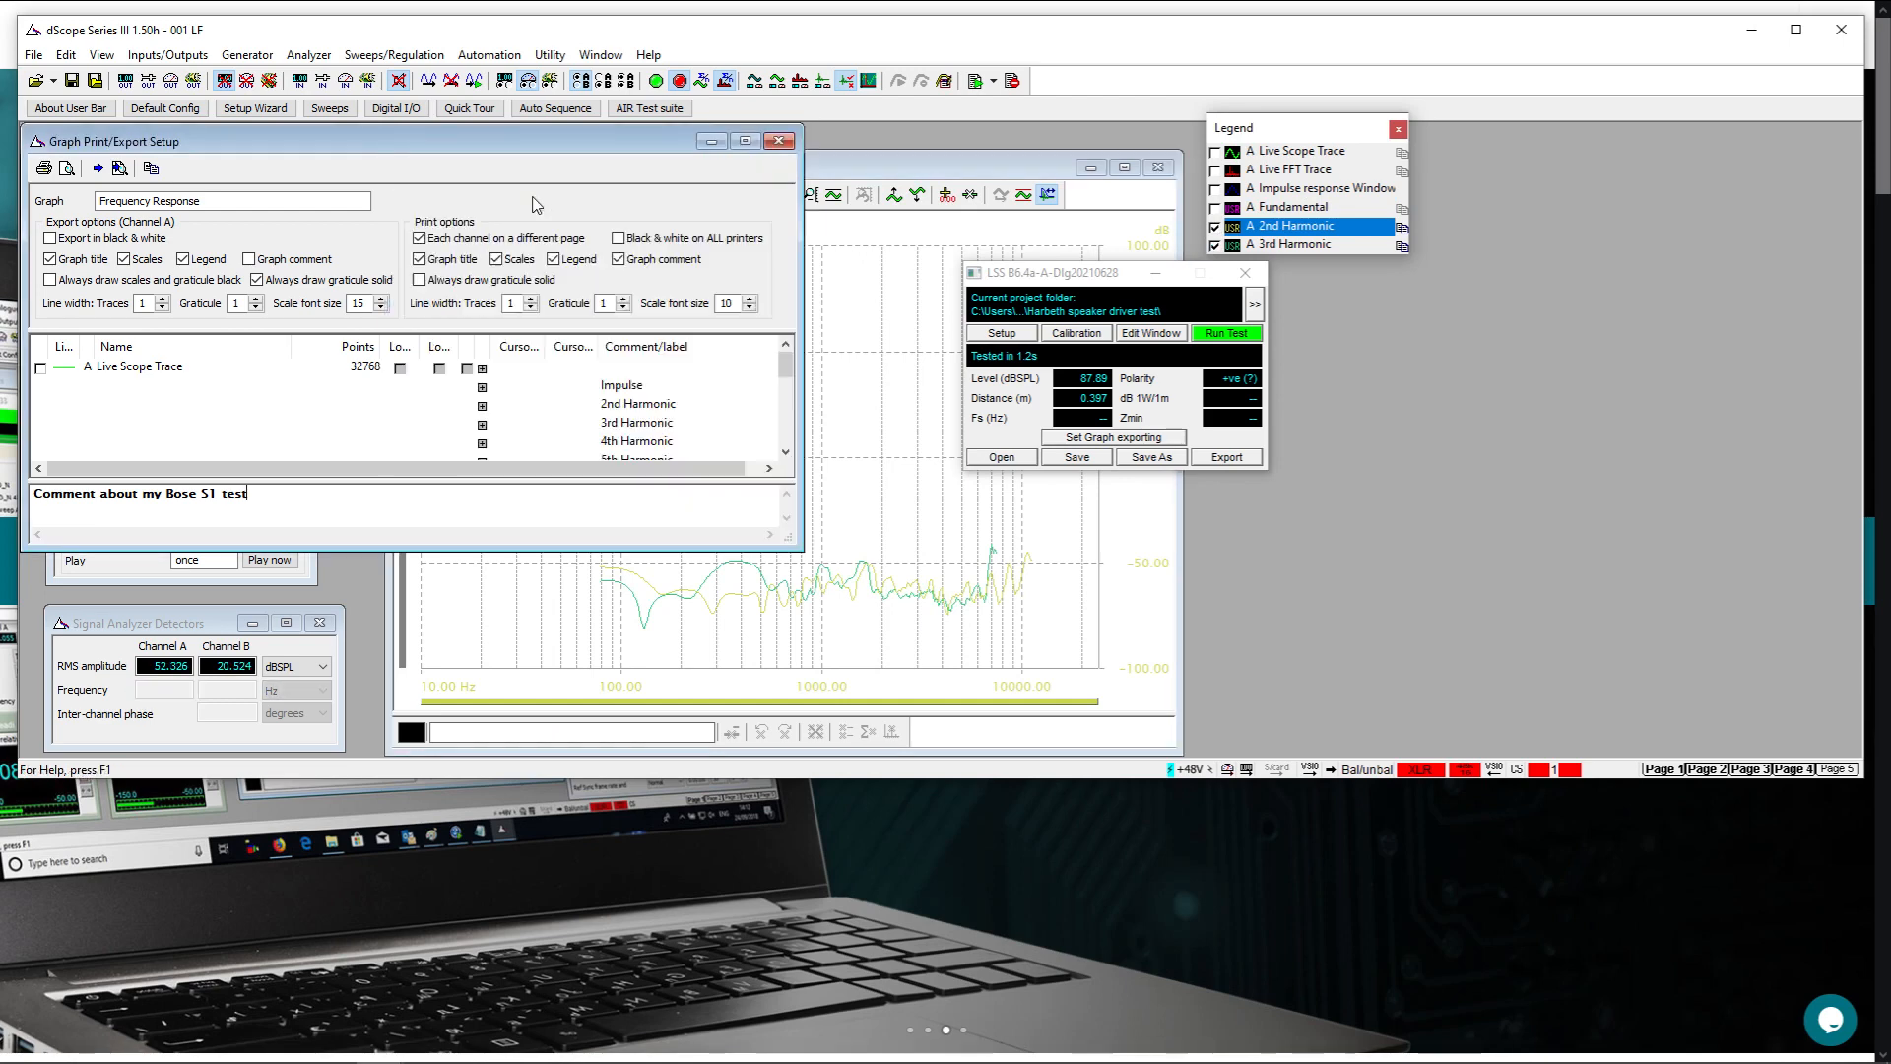
Change the graph title to "Harmonics Response" in the print/export setup
left_click_drag(205, 201, 96, 197)
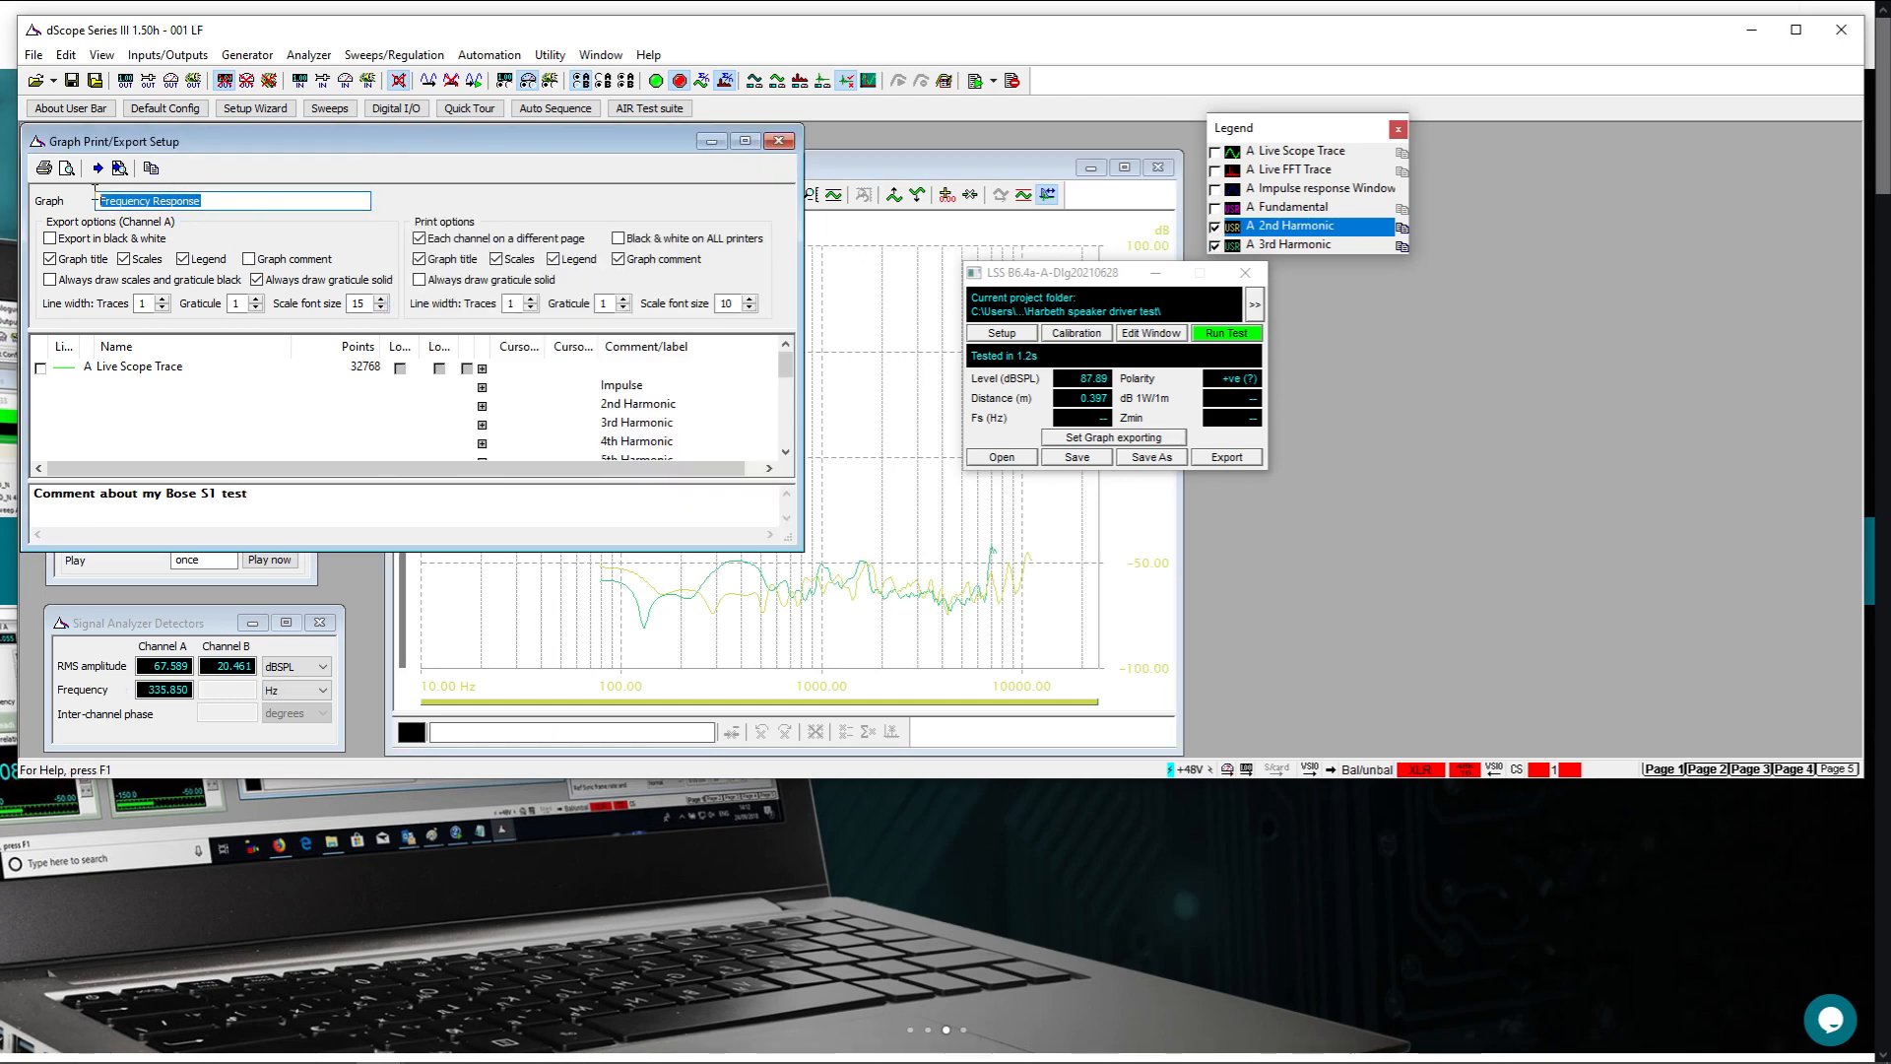
left_click(118, 200)
double_click(116, 200)
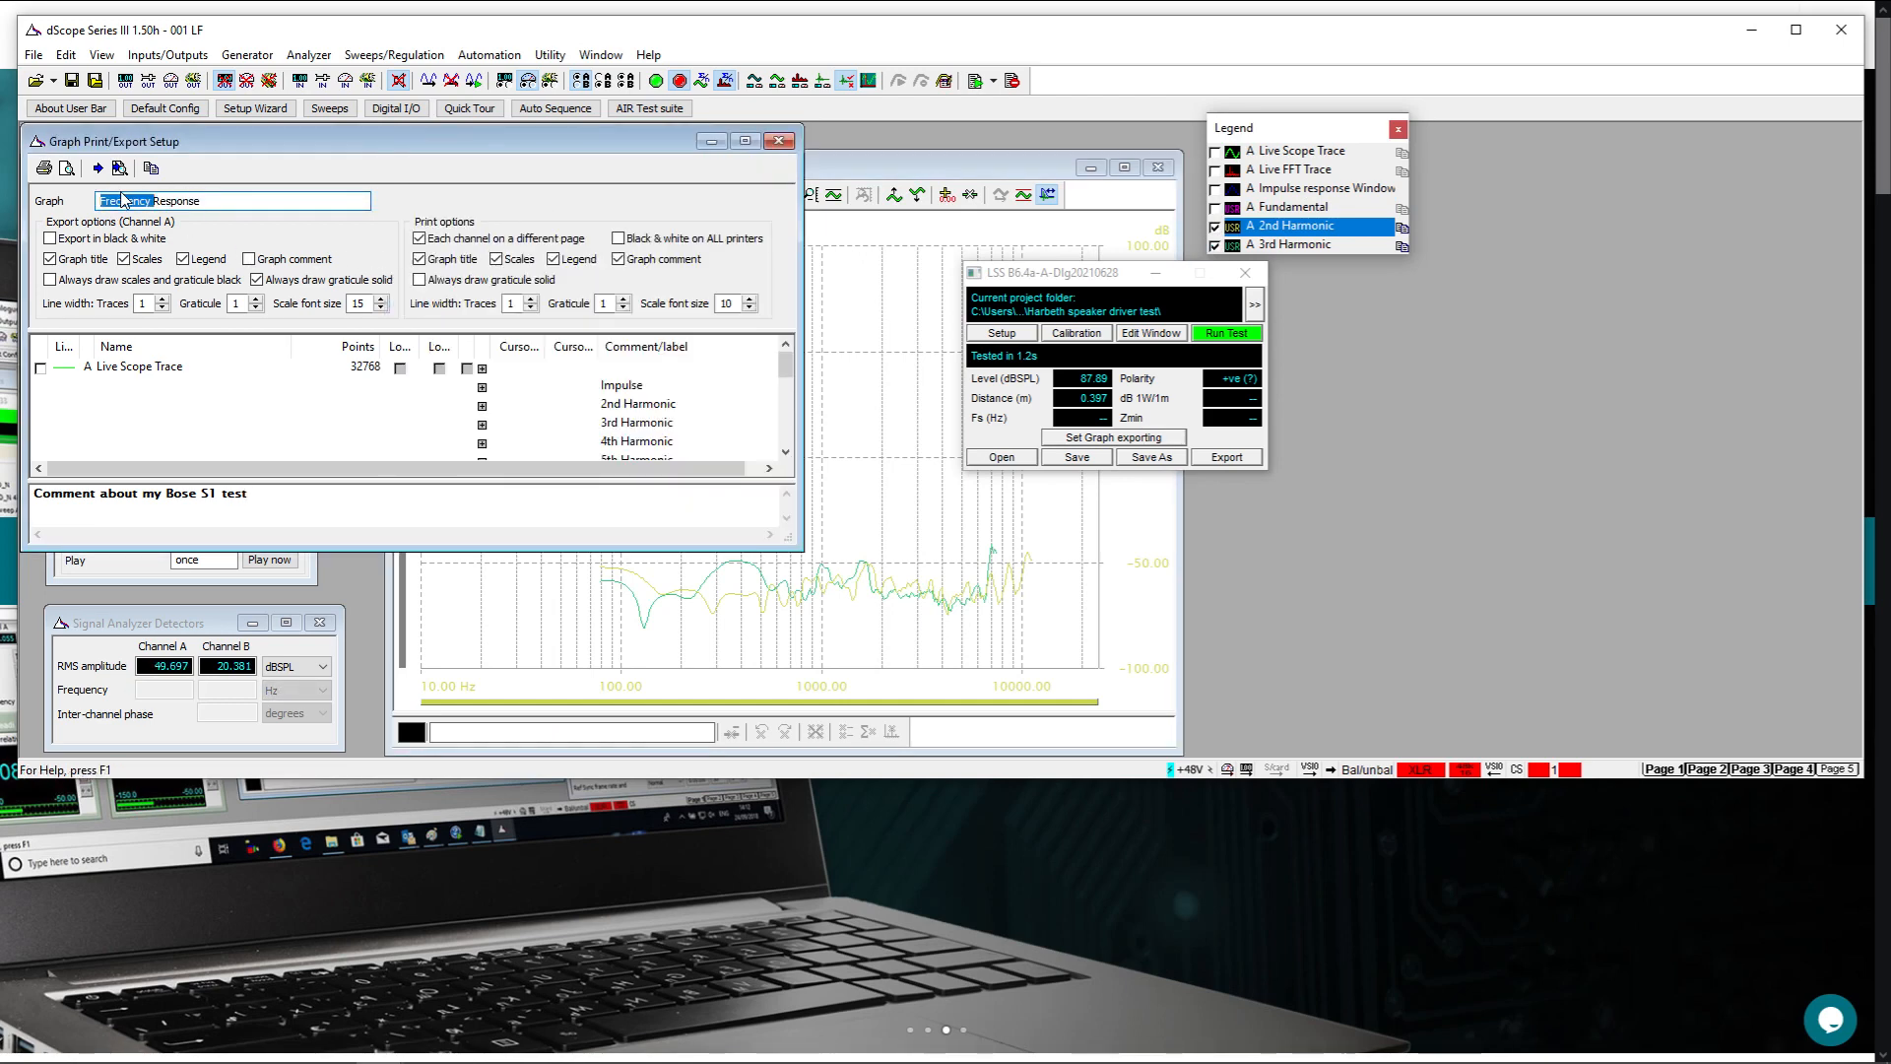
type("Harmonics")
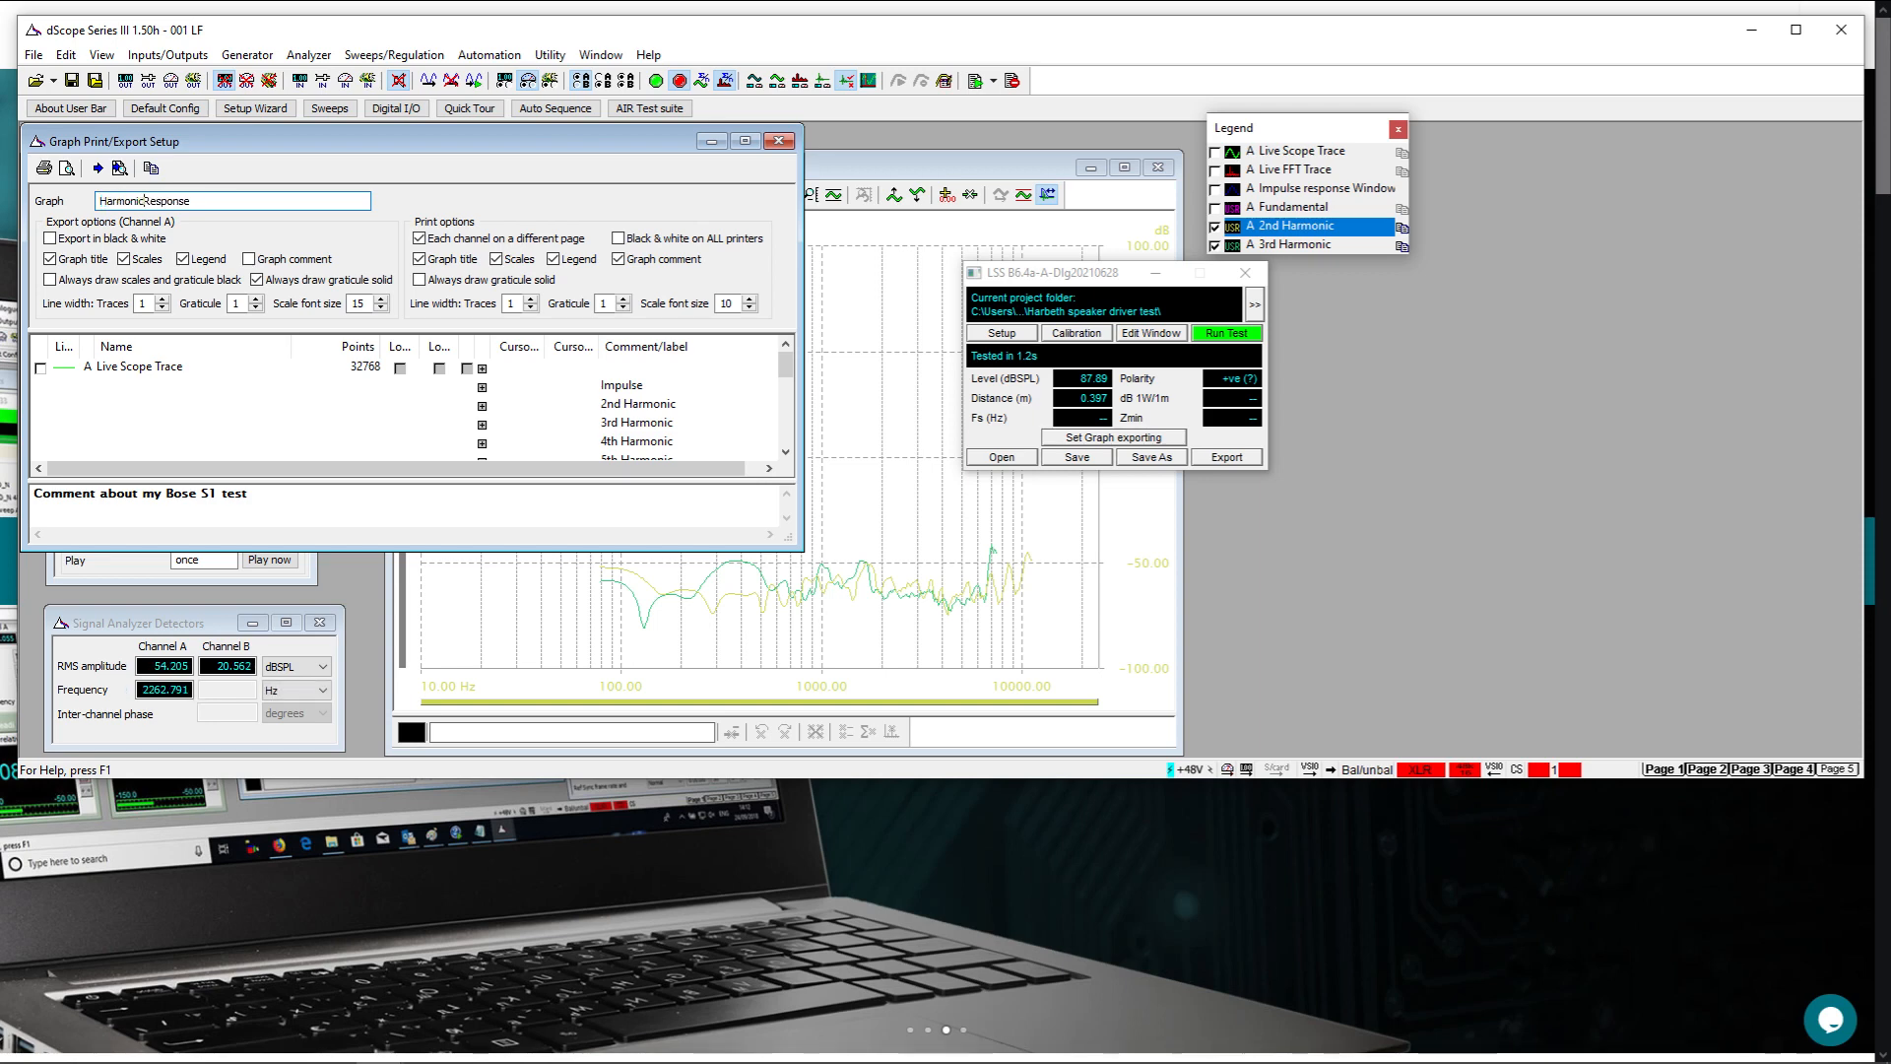
Preview the Harmonics Response page, leave the preview, and close the graph print/export setup
left_click(66, 168)
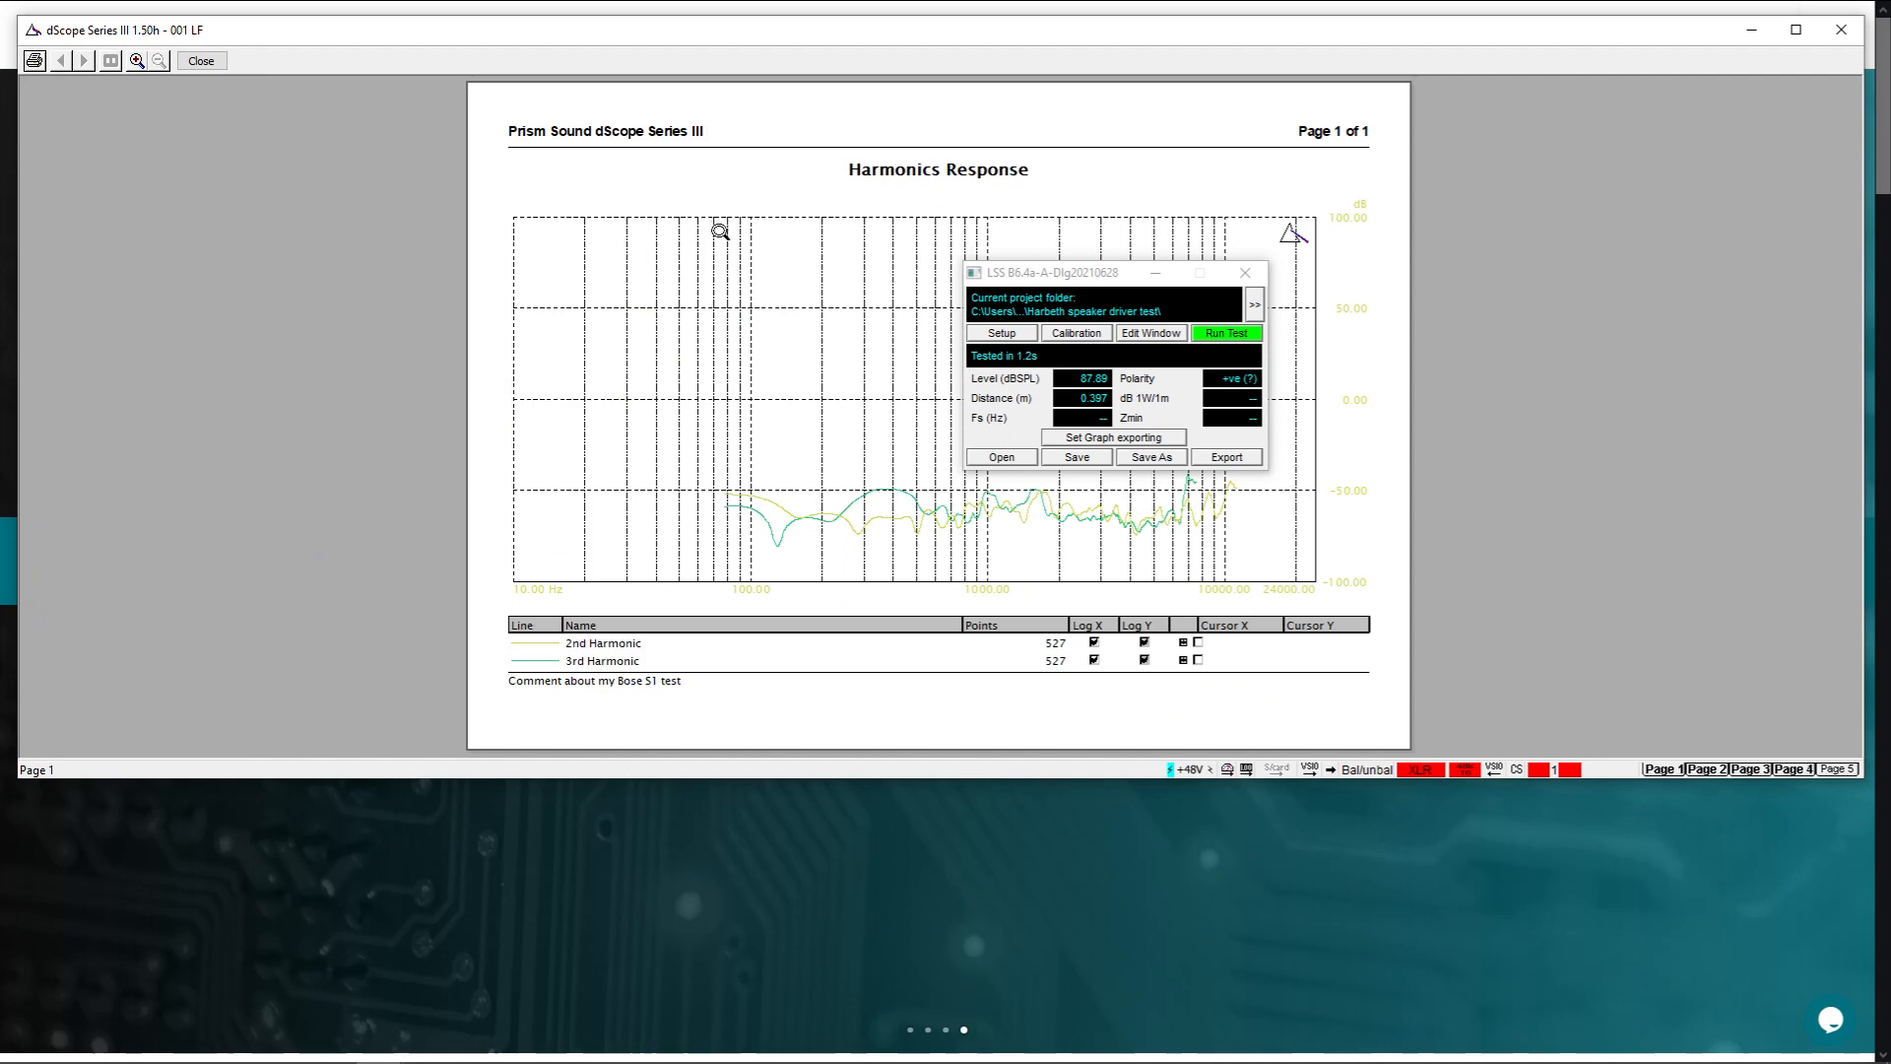
left_click_drag(1090, 272, 998, 254)
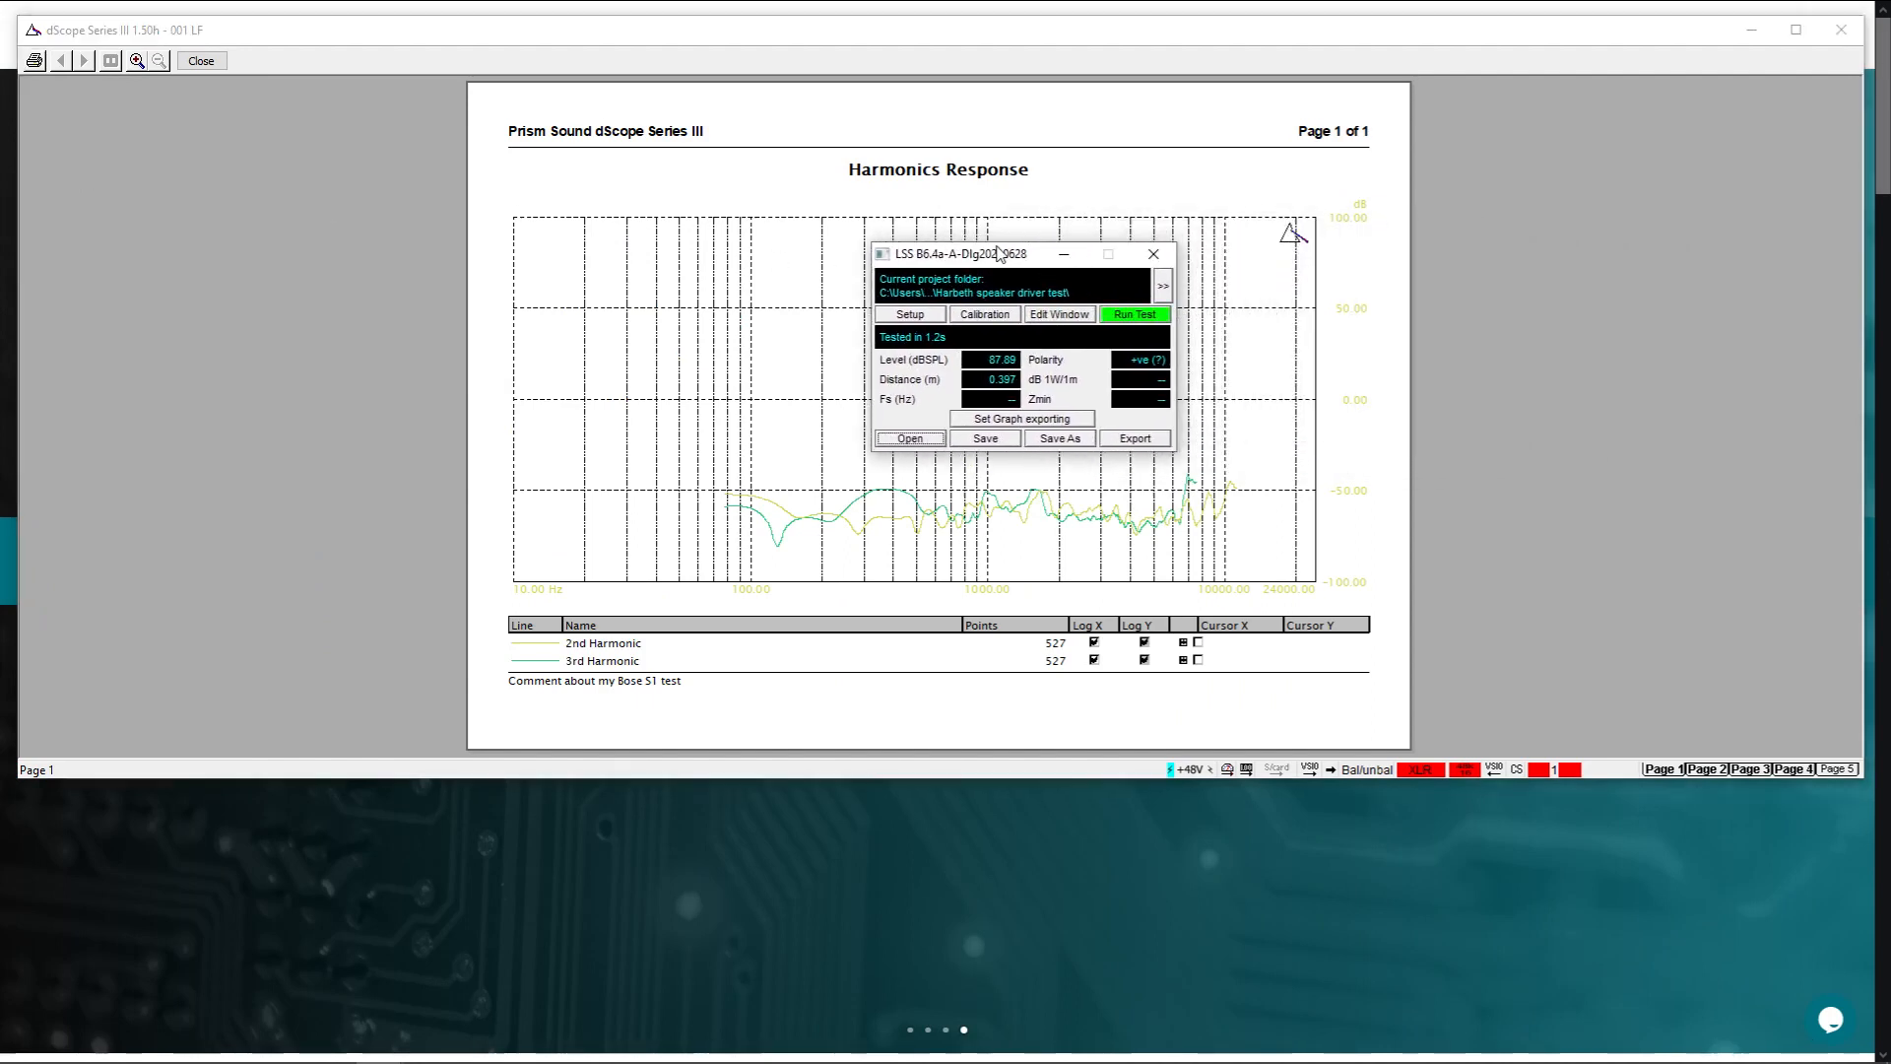
left_click(201, 61)
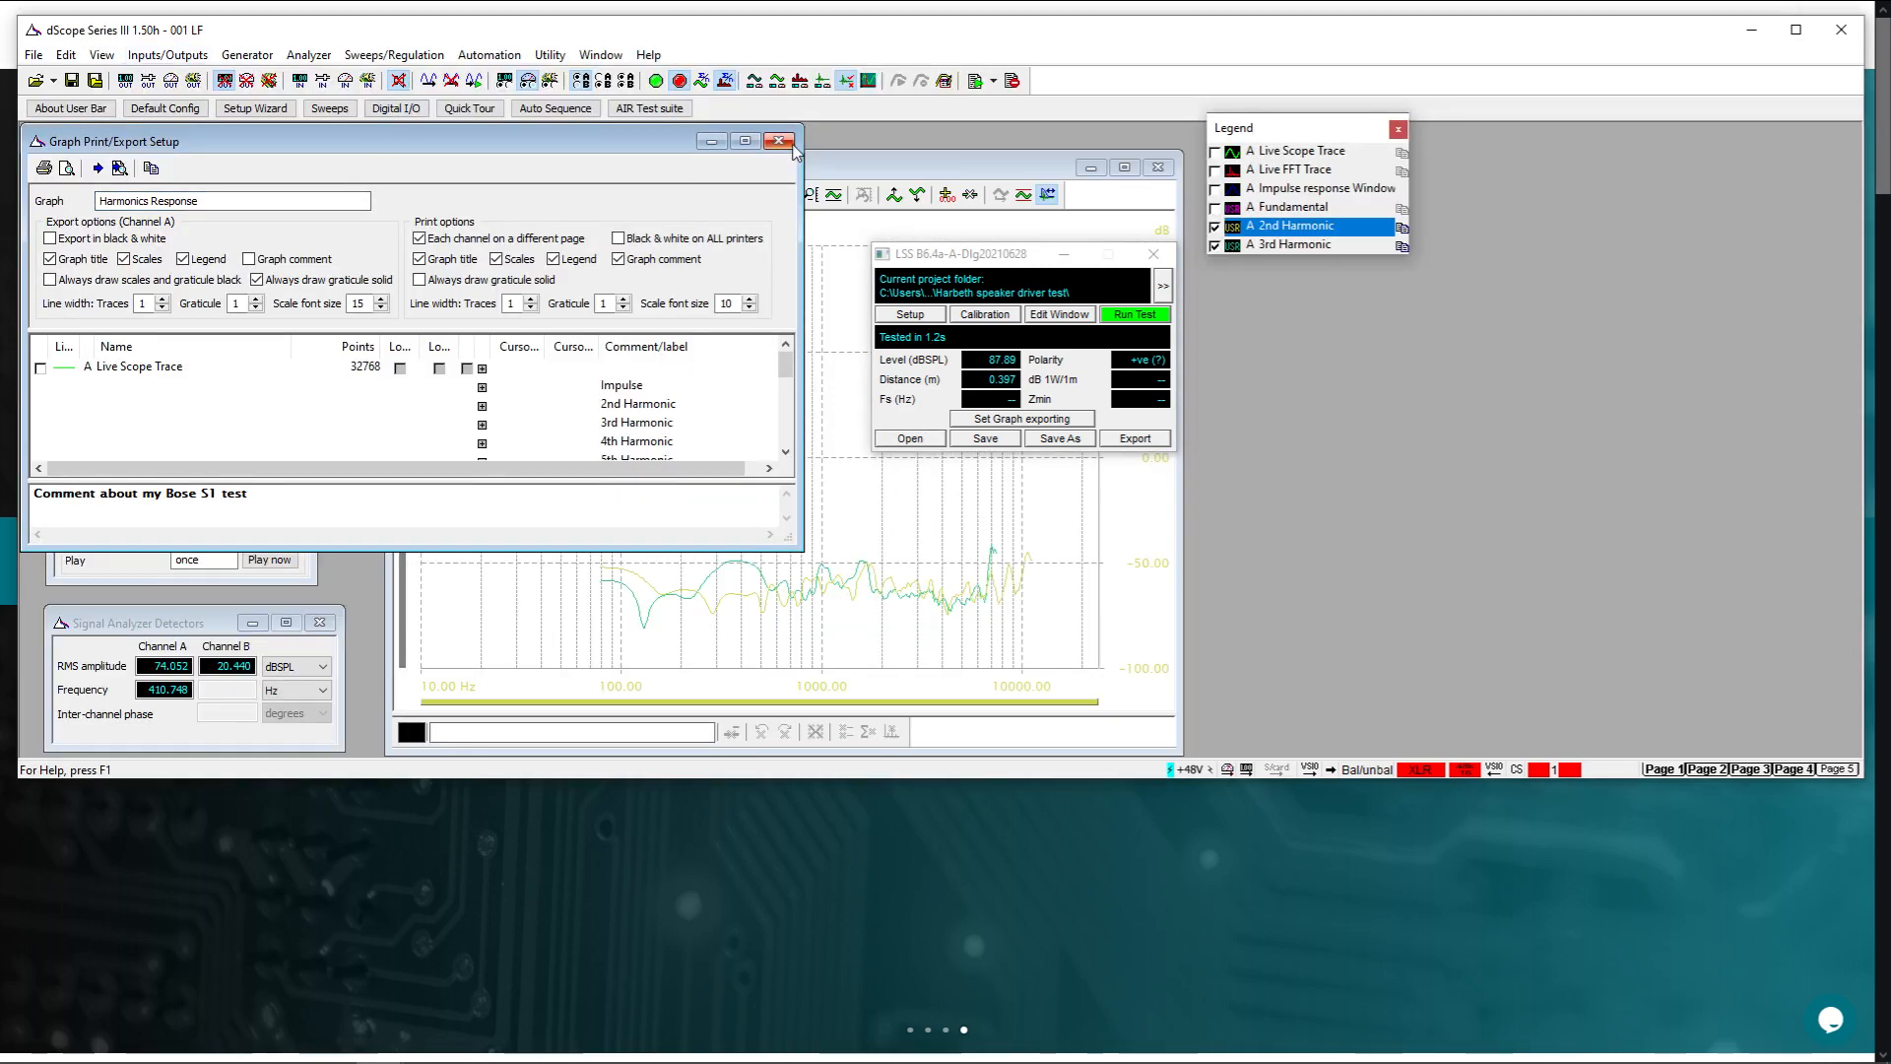
left_click(792, 144)
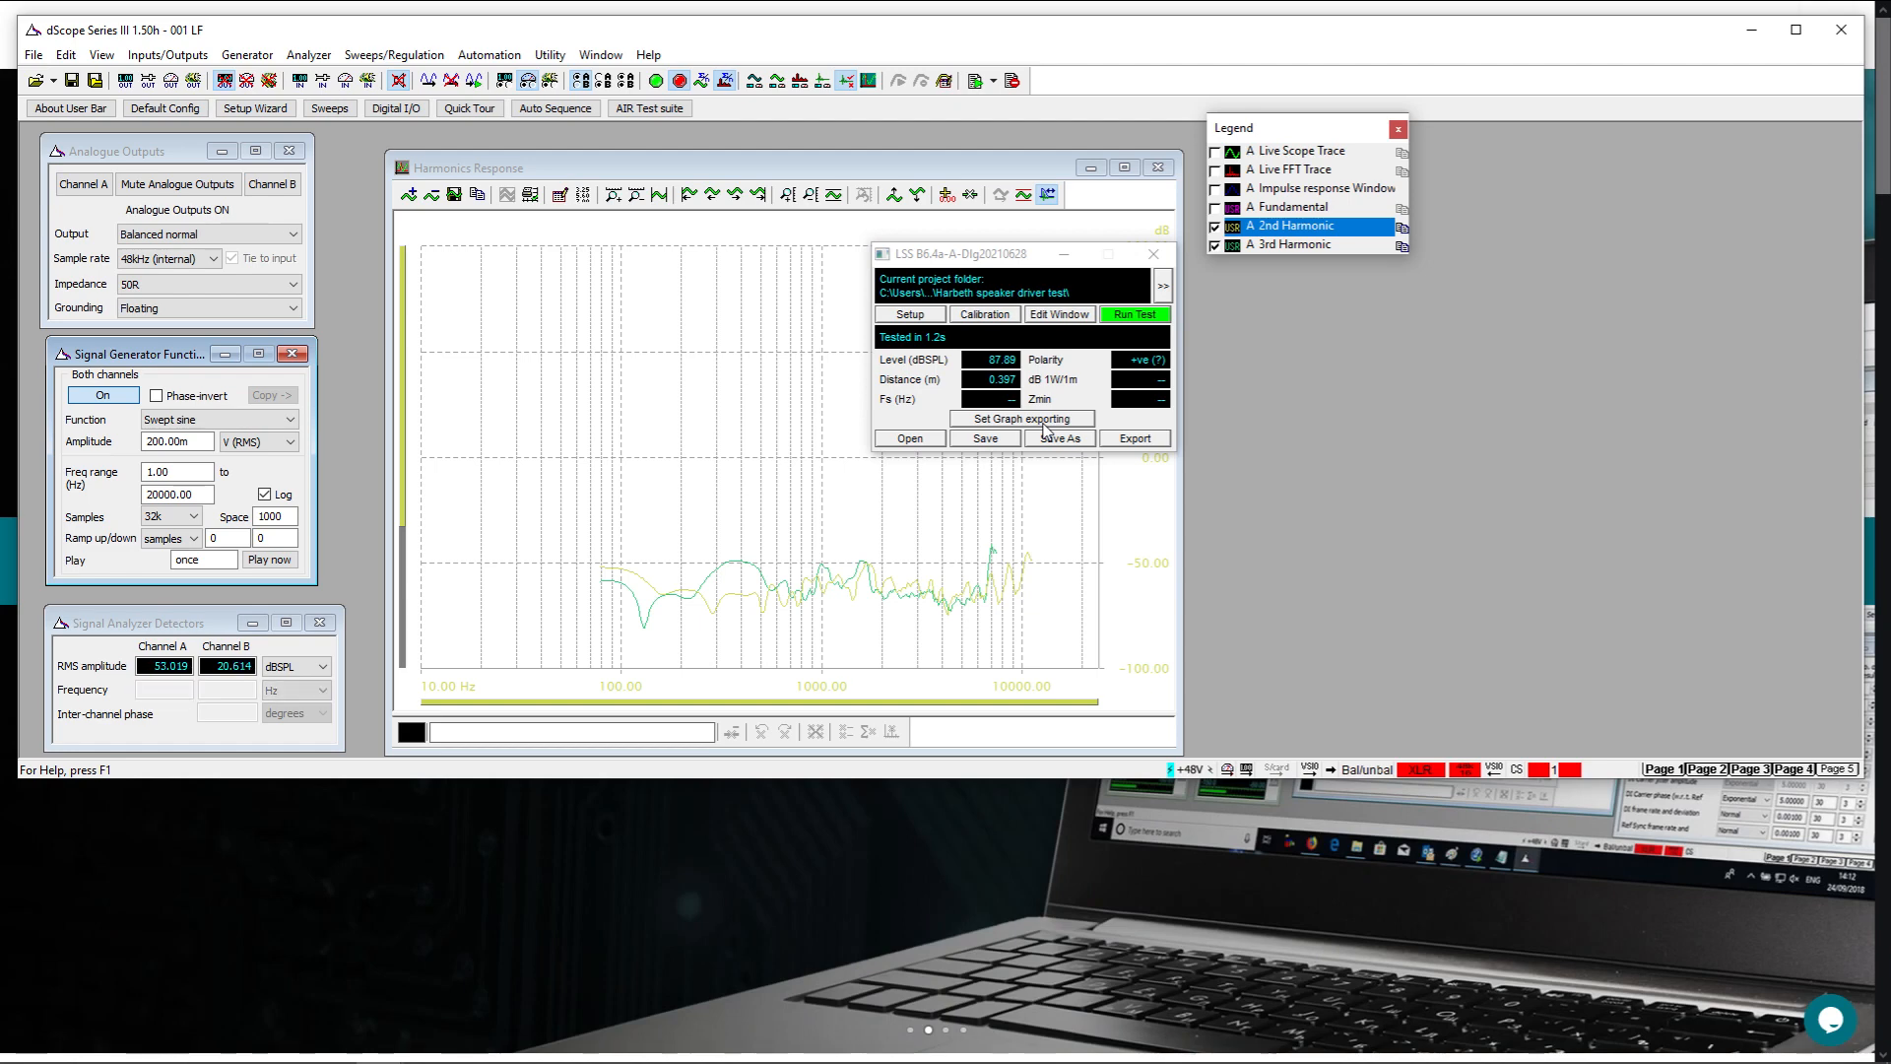
Open the LSS script's graph exporting settings and compare the traces assigned to Graph 1 and Graph 2
left_click(1044, 421)
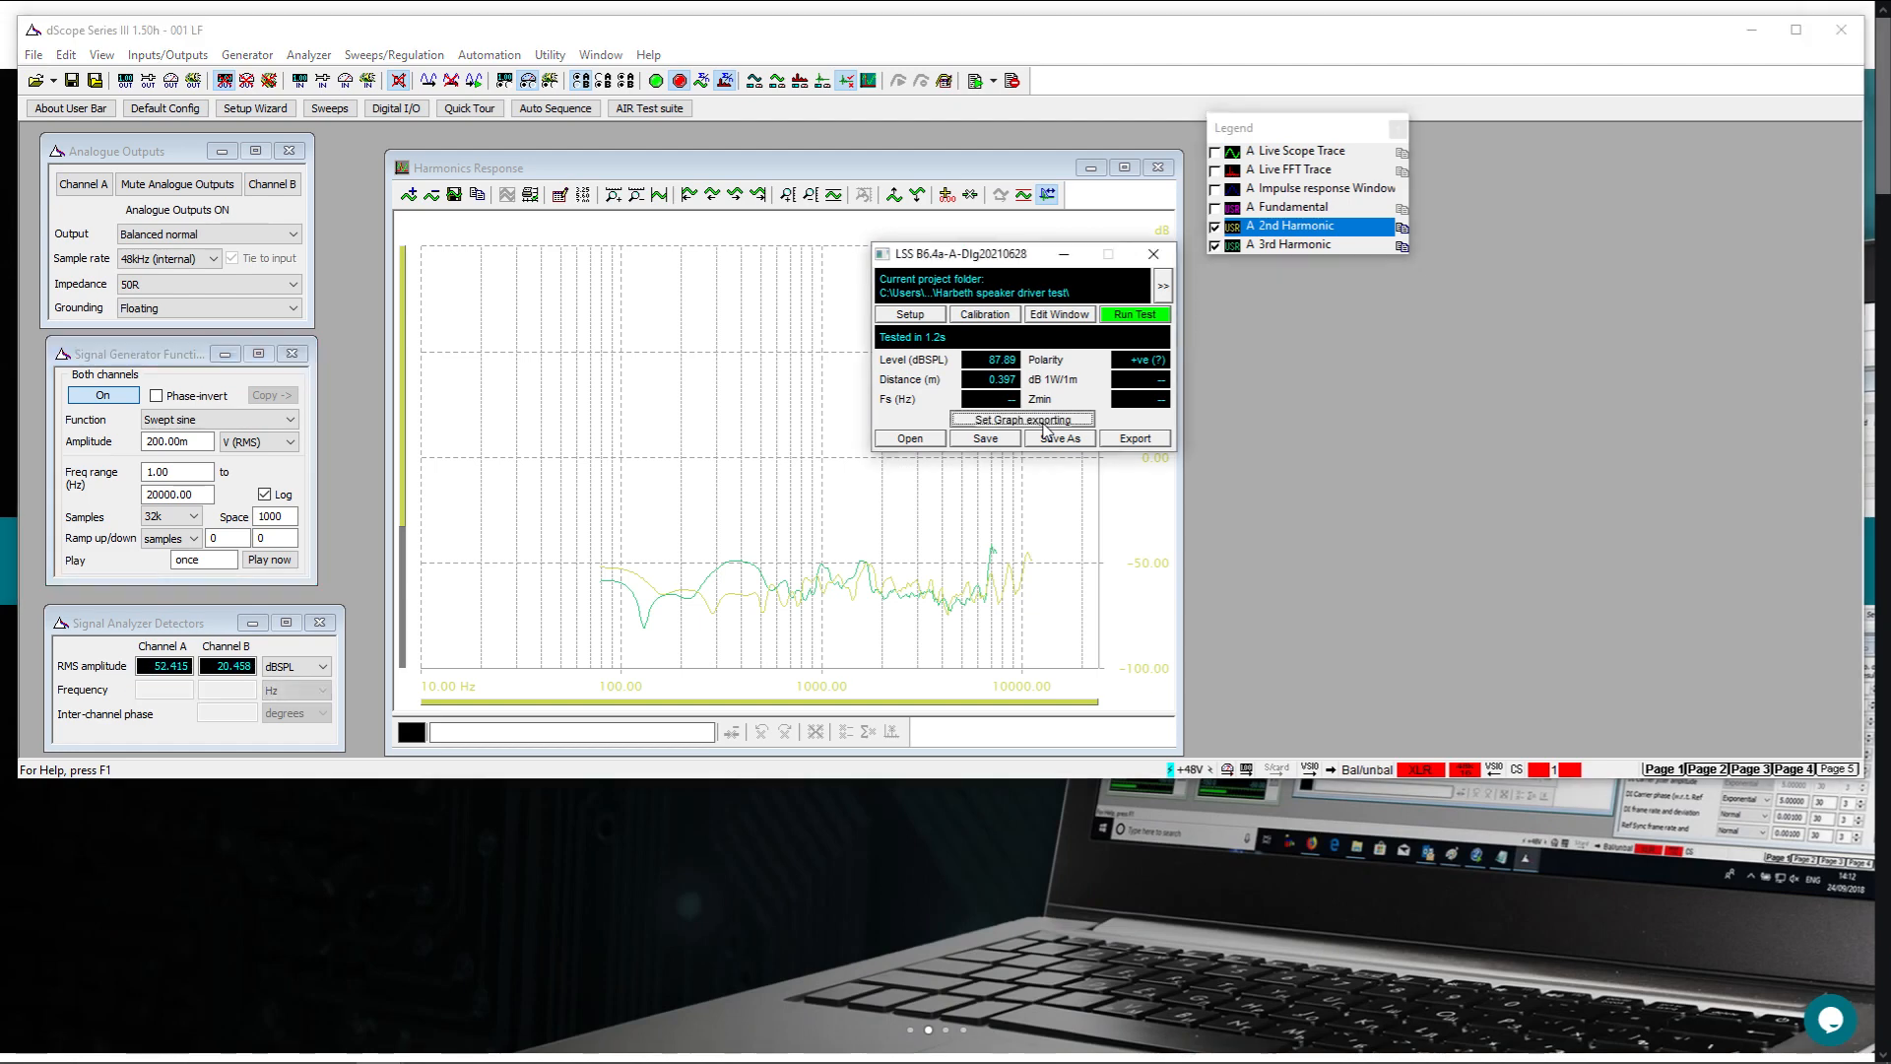
left_click_drag(1447, 351, 1007, 396)
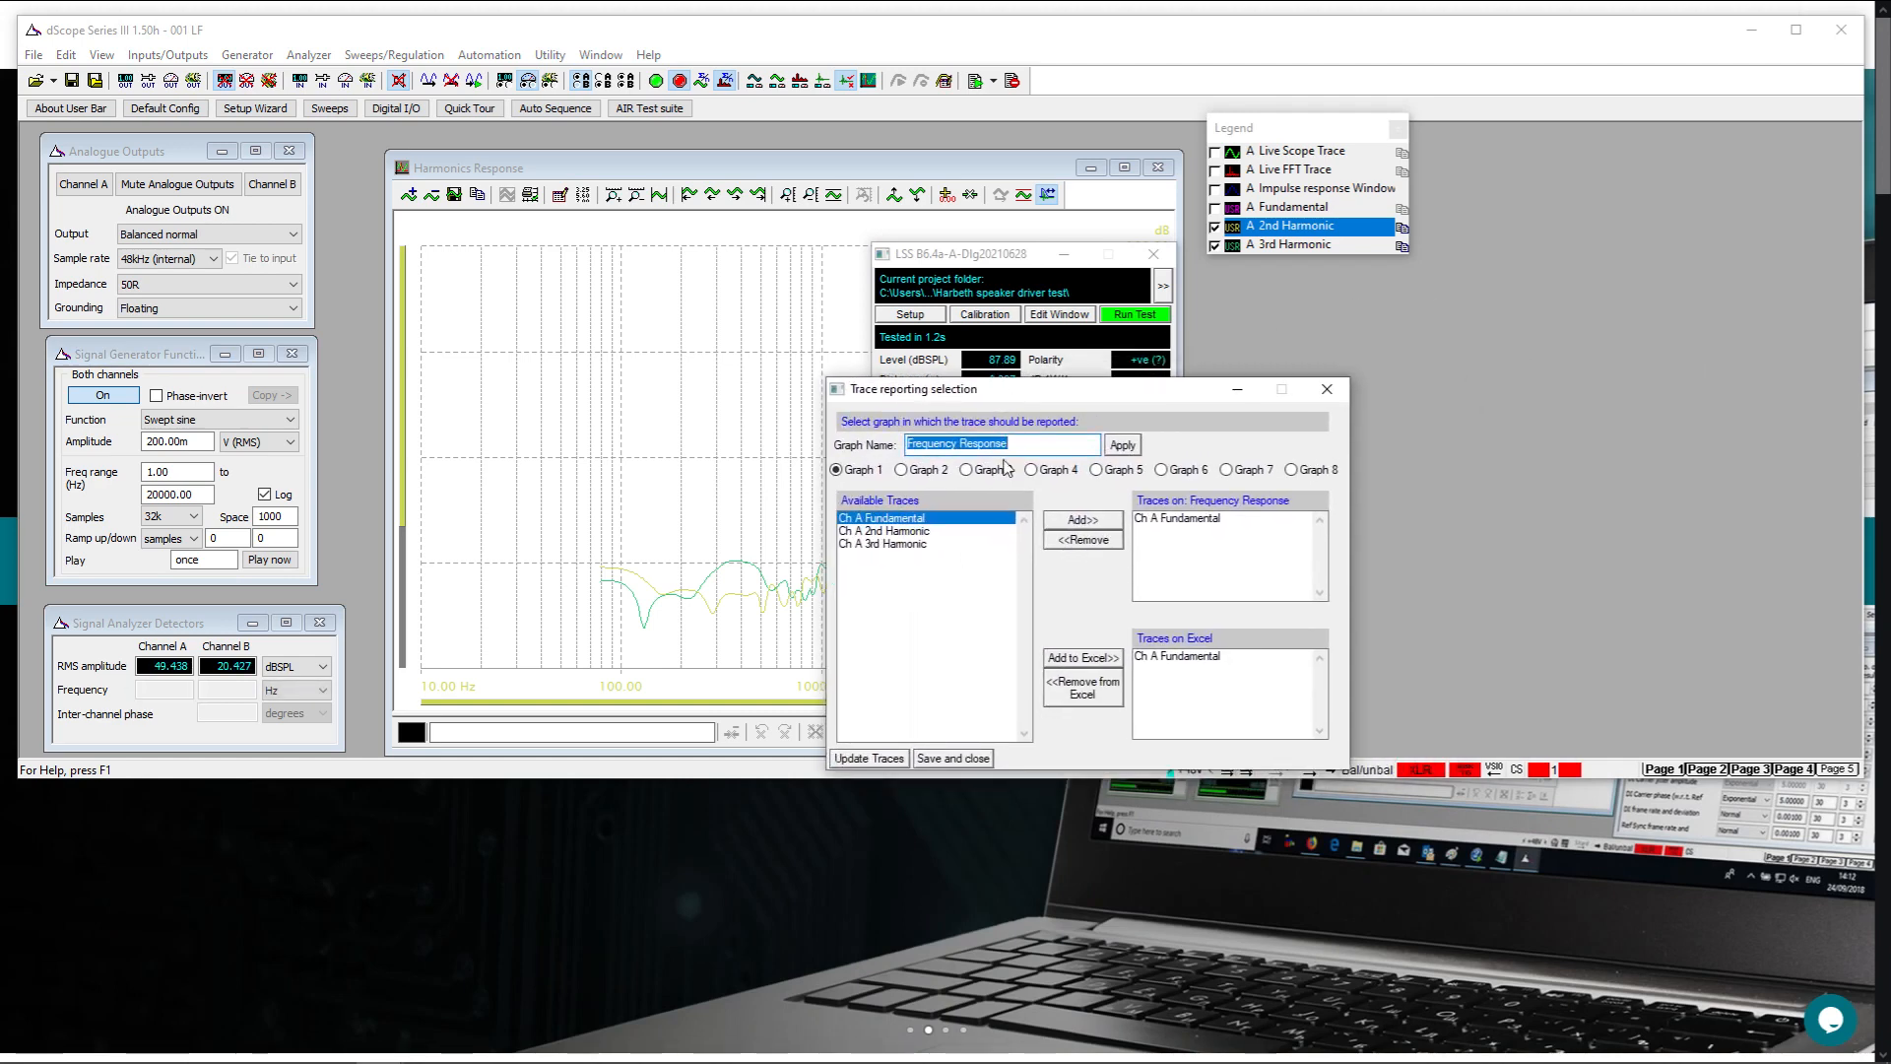
left_click_drag(1060, 393, 1043, 480)
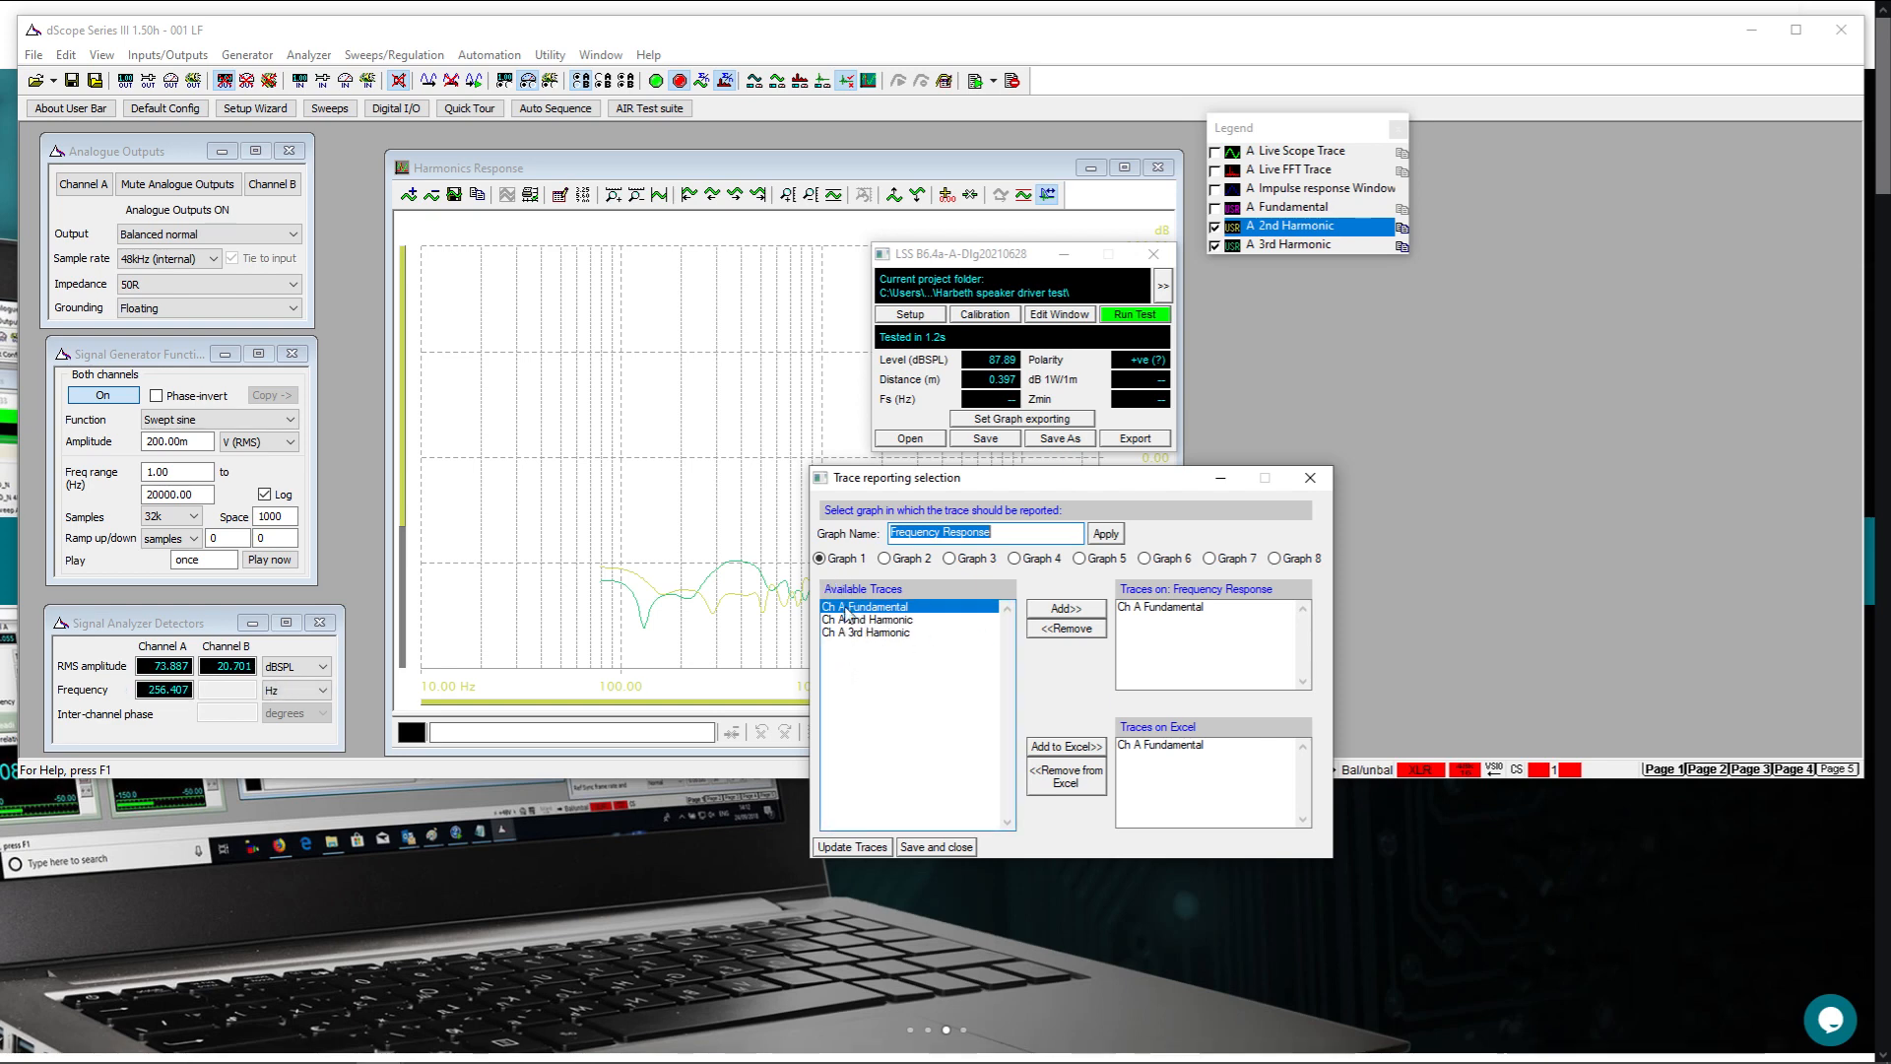
left_click(884, 558)
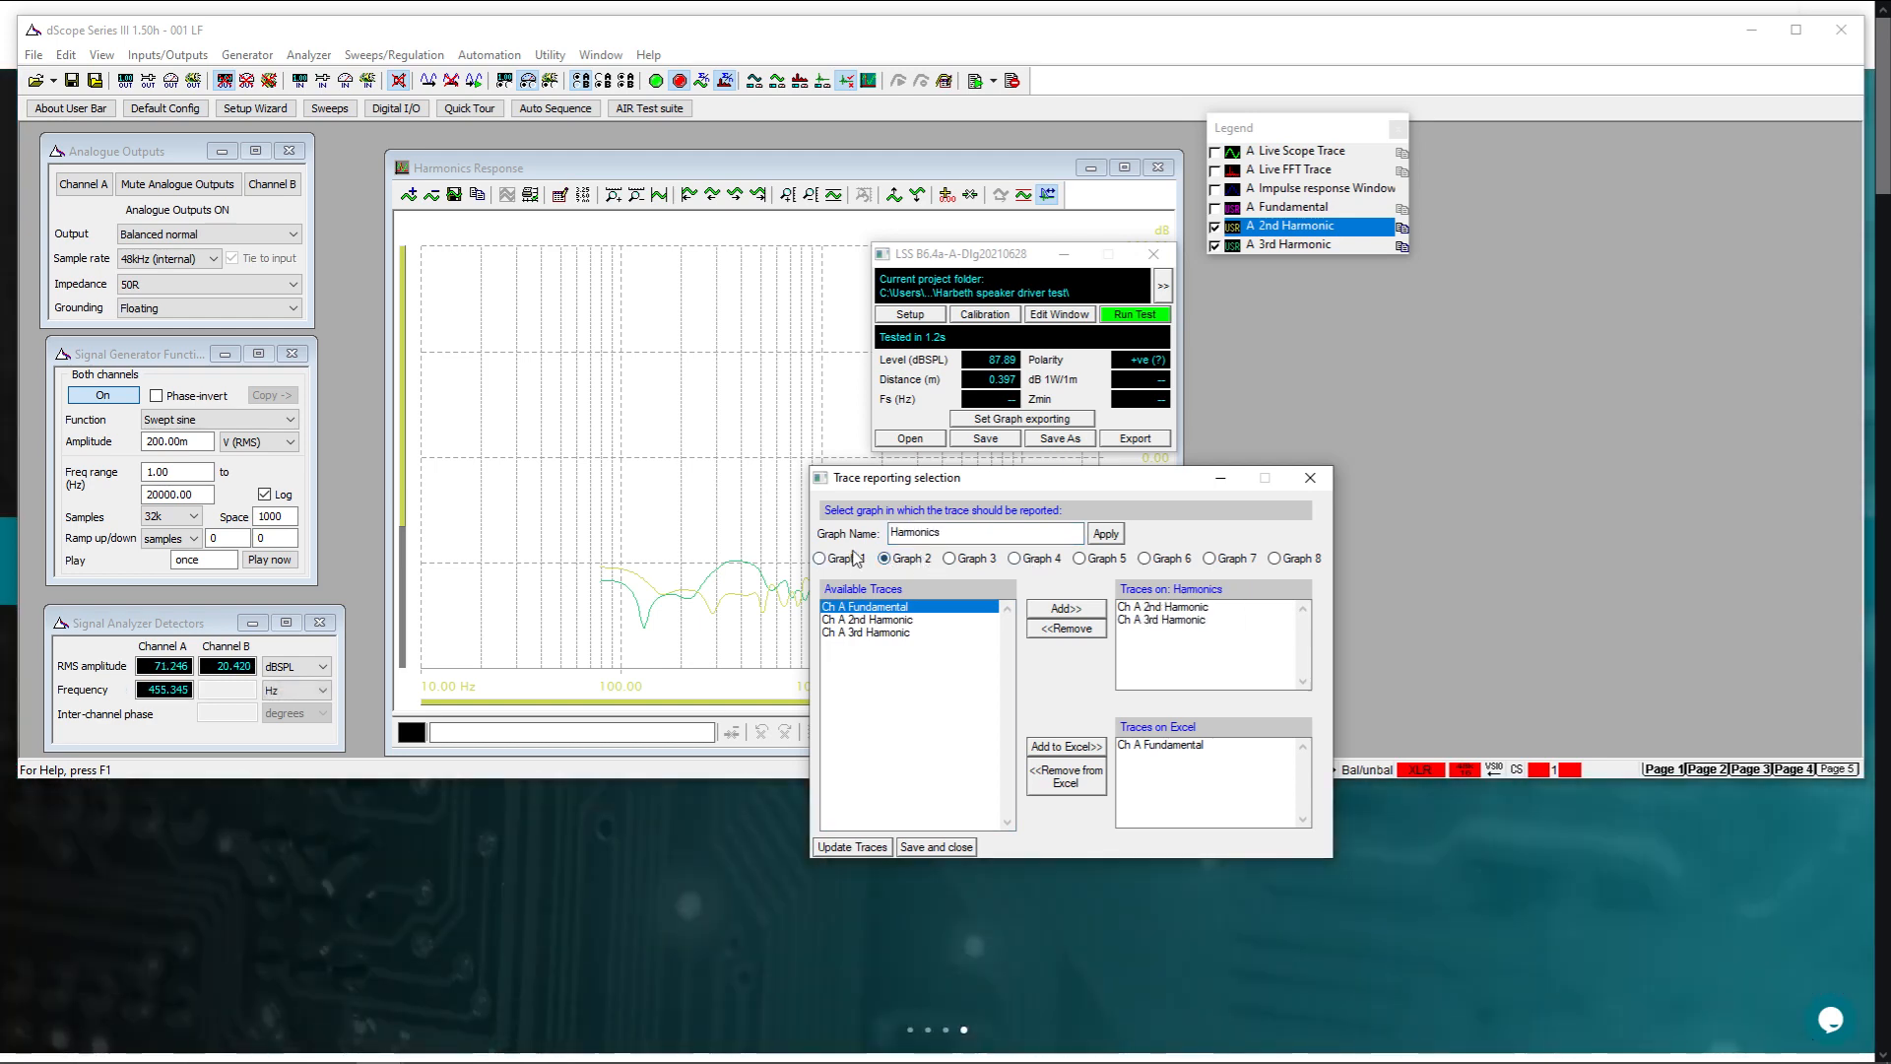
left_click(840, 562)
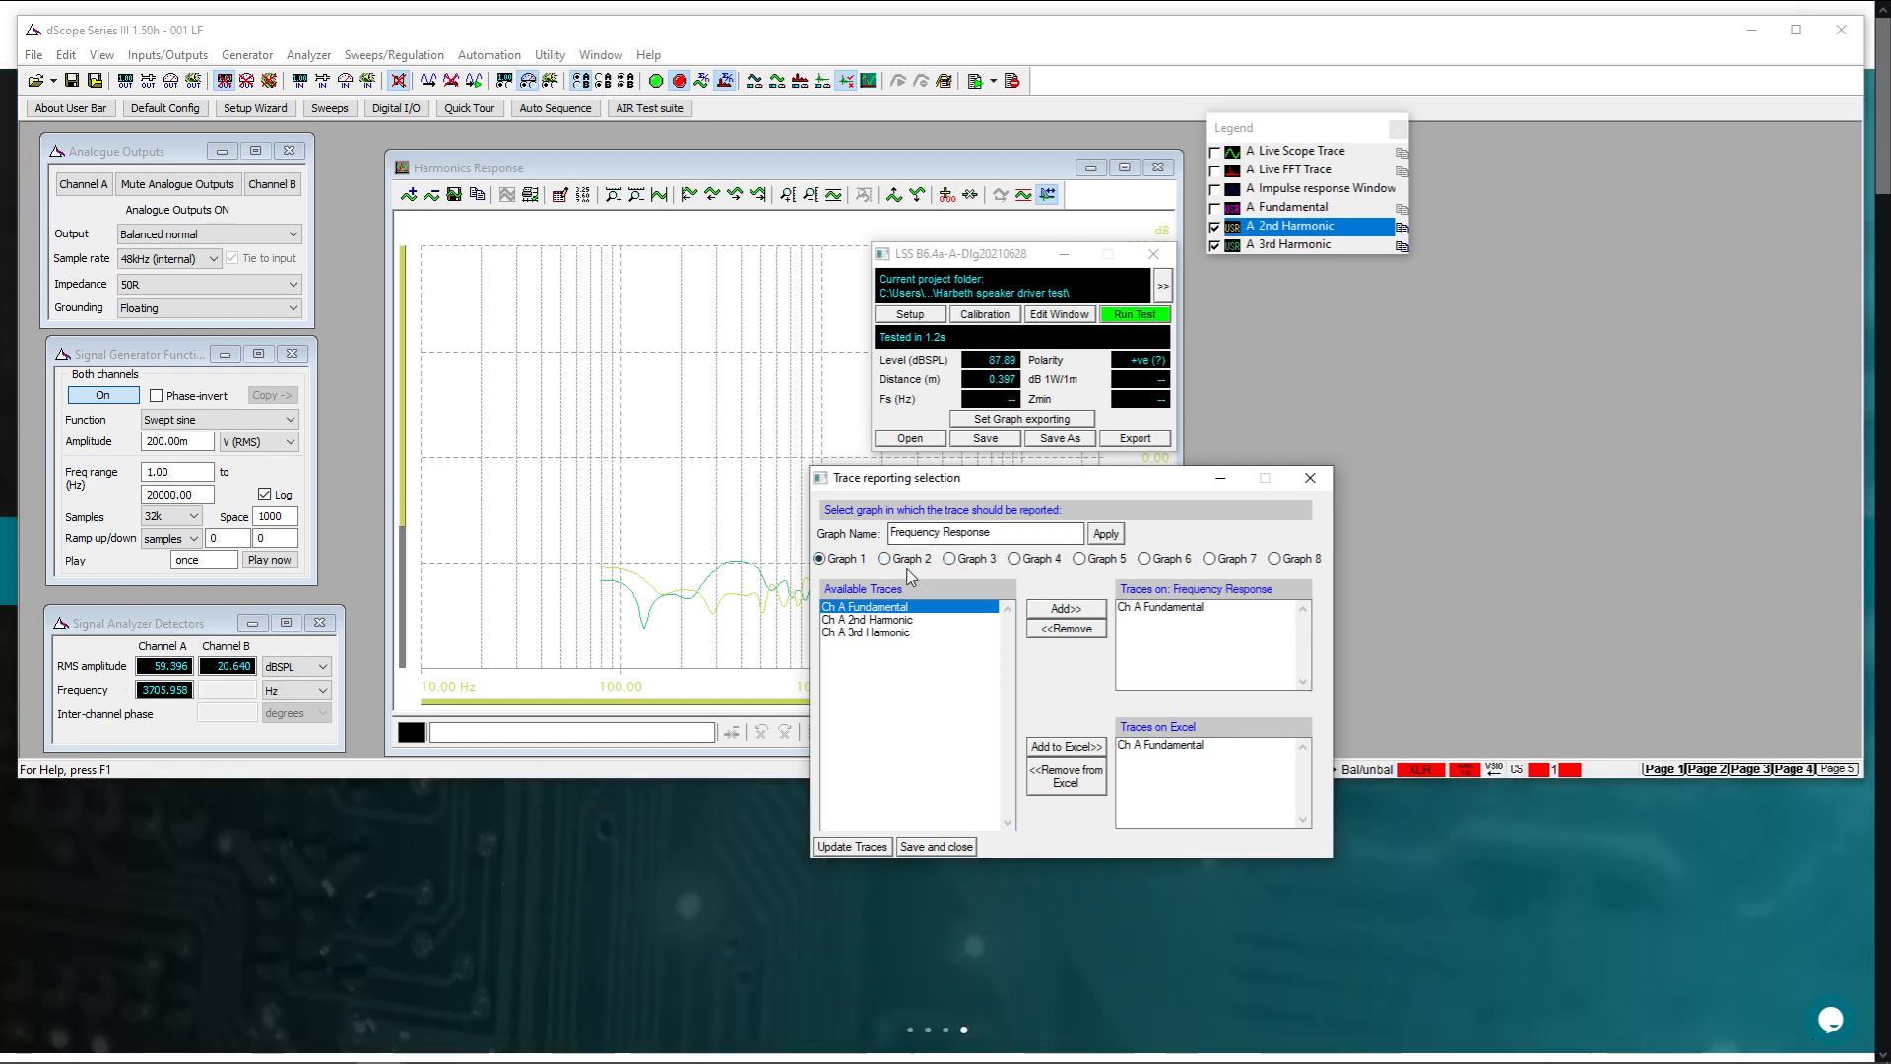
left_click(906, 562)
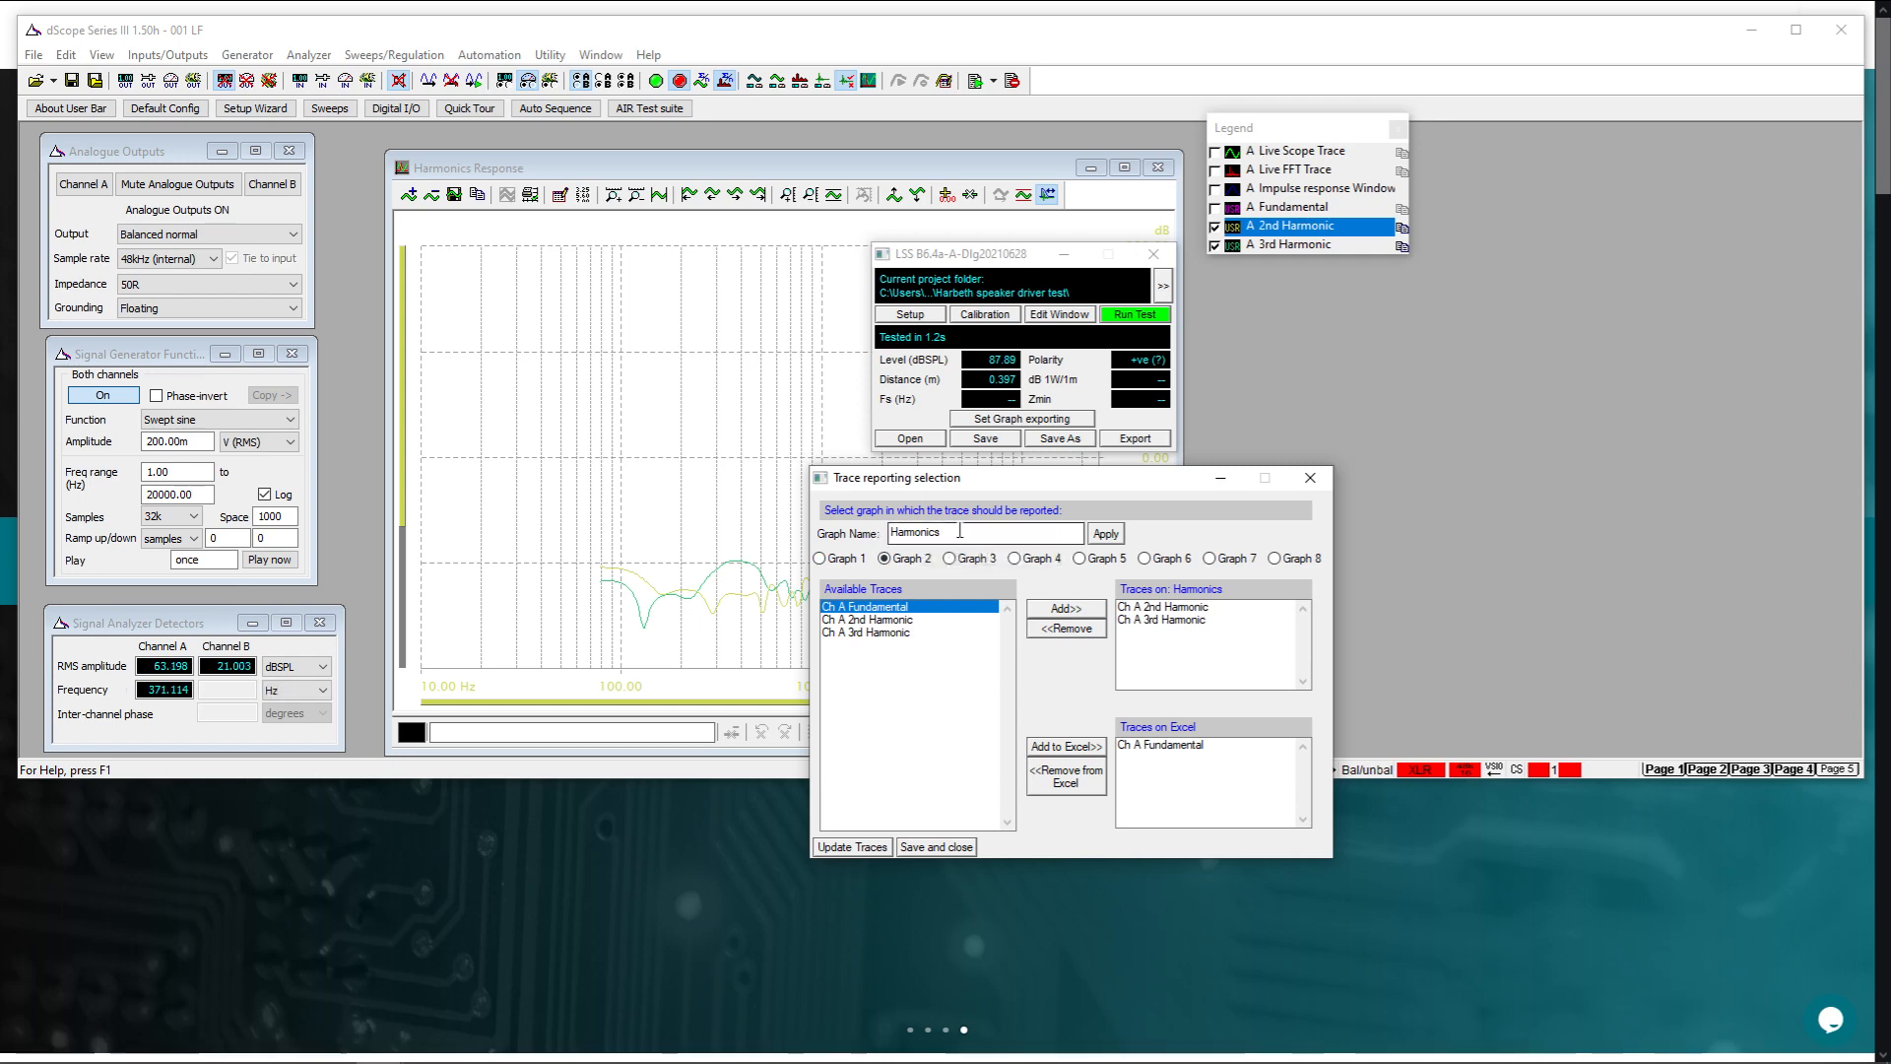
Review the names and trace assignments of the other report graphs, including Graph 3, 5 and 6, and return to Graph 1
double_click(891, 532)
left_click(973, 560)
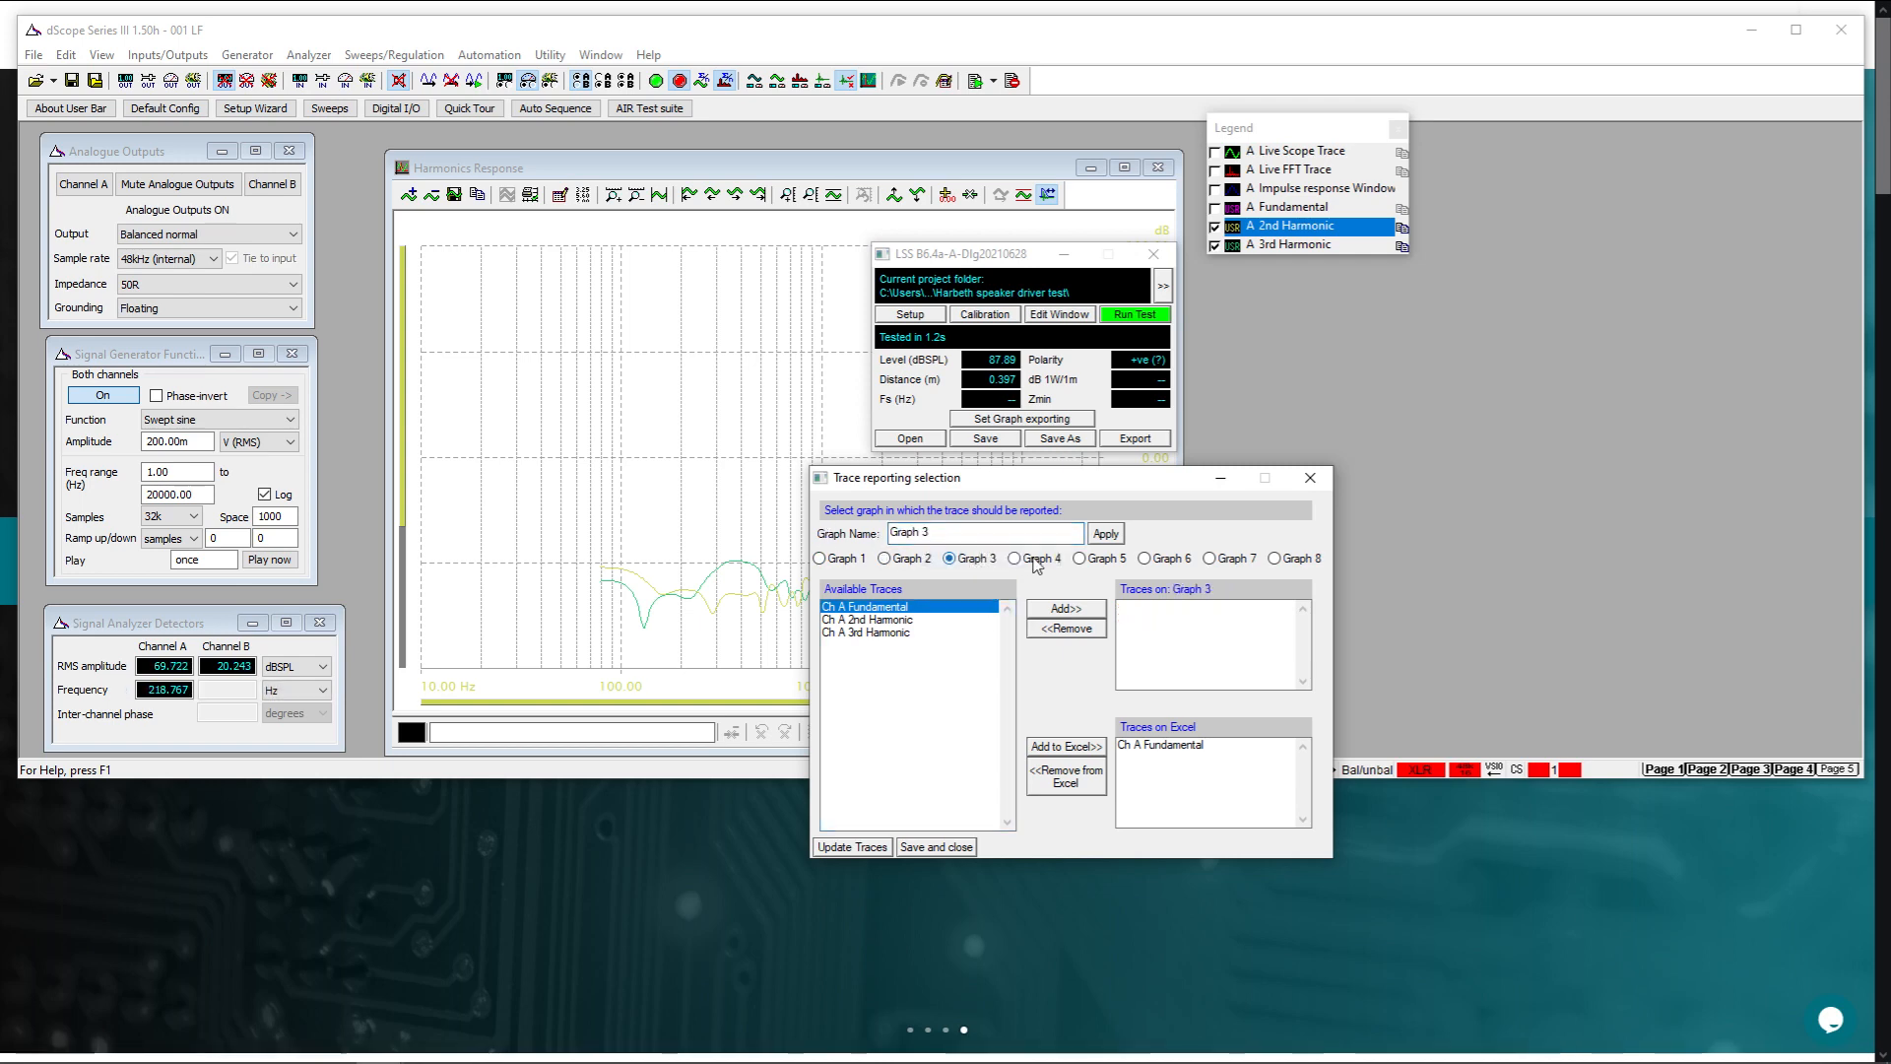
left_click(1165, 558)
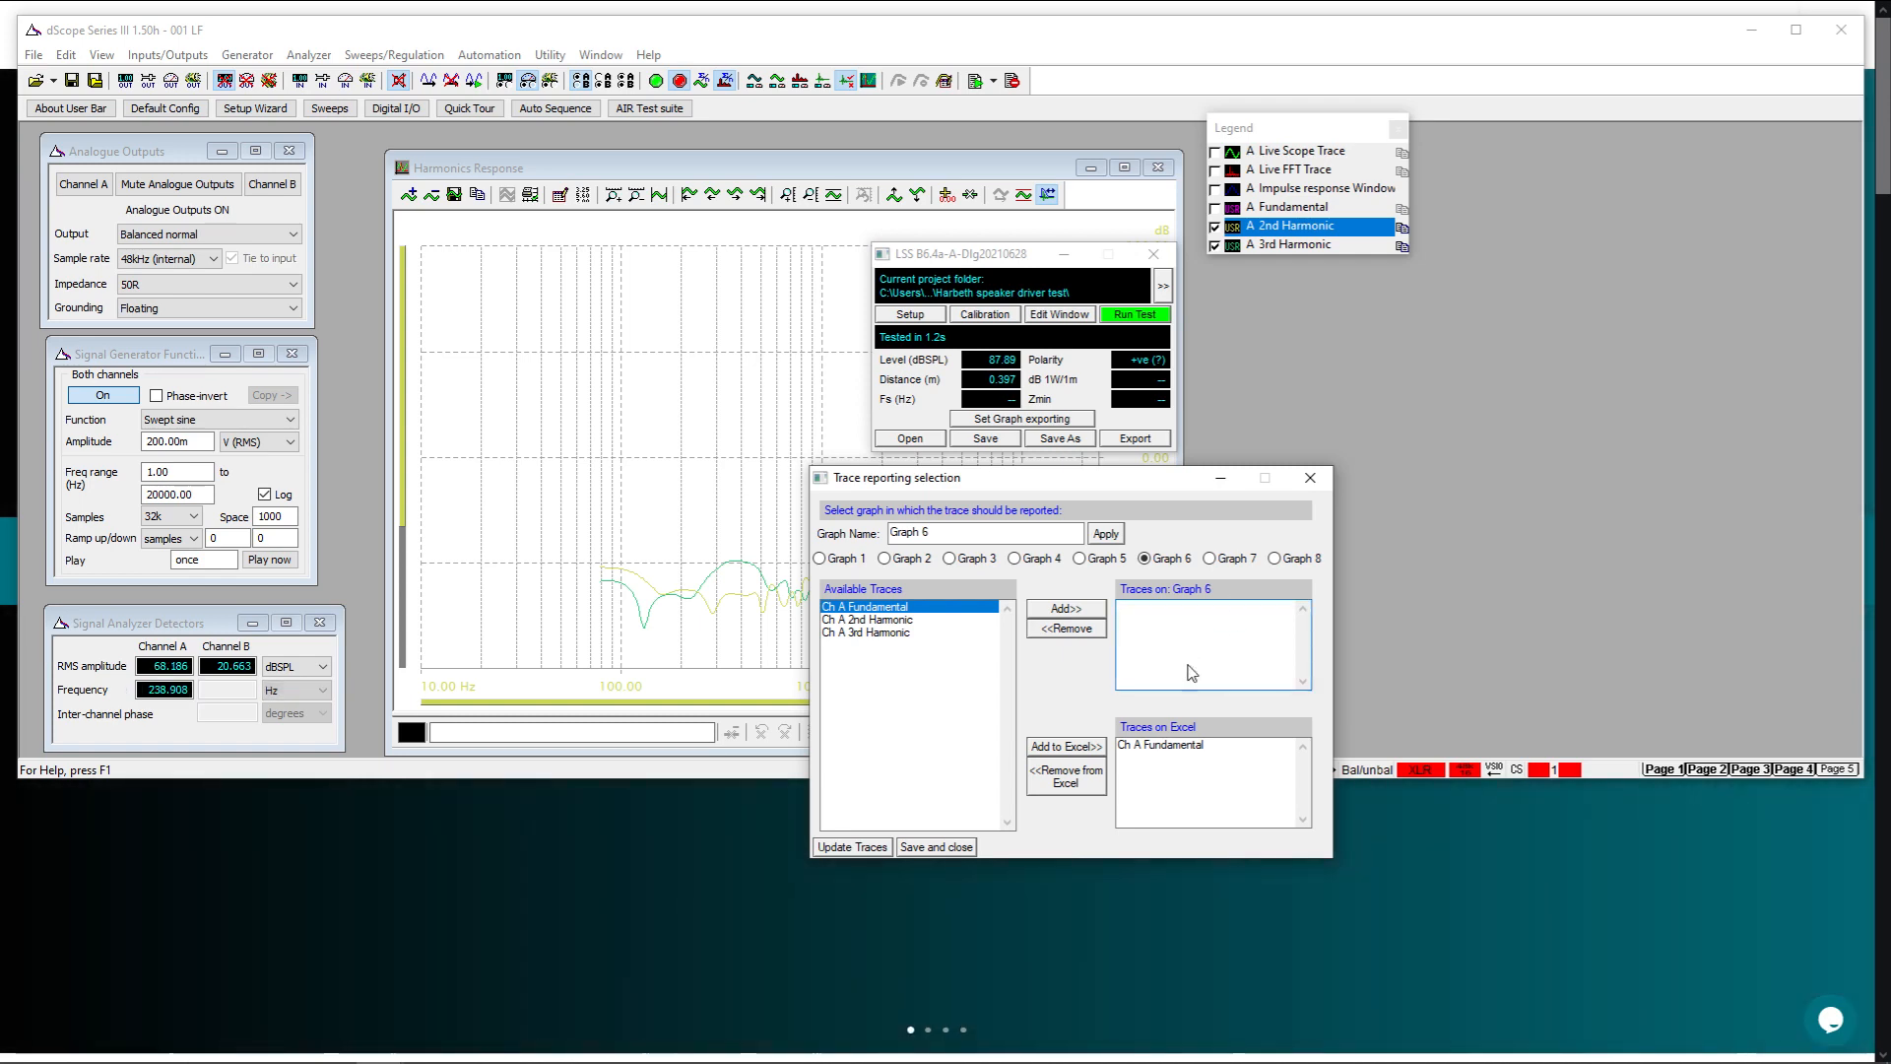
left_click(1042, 561)
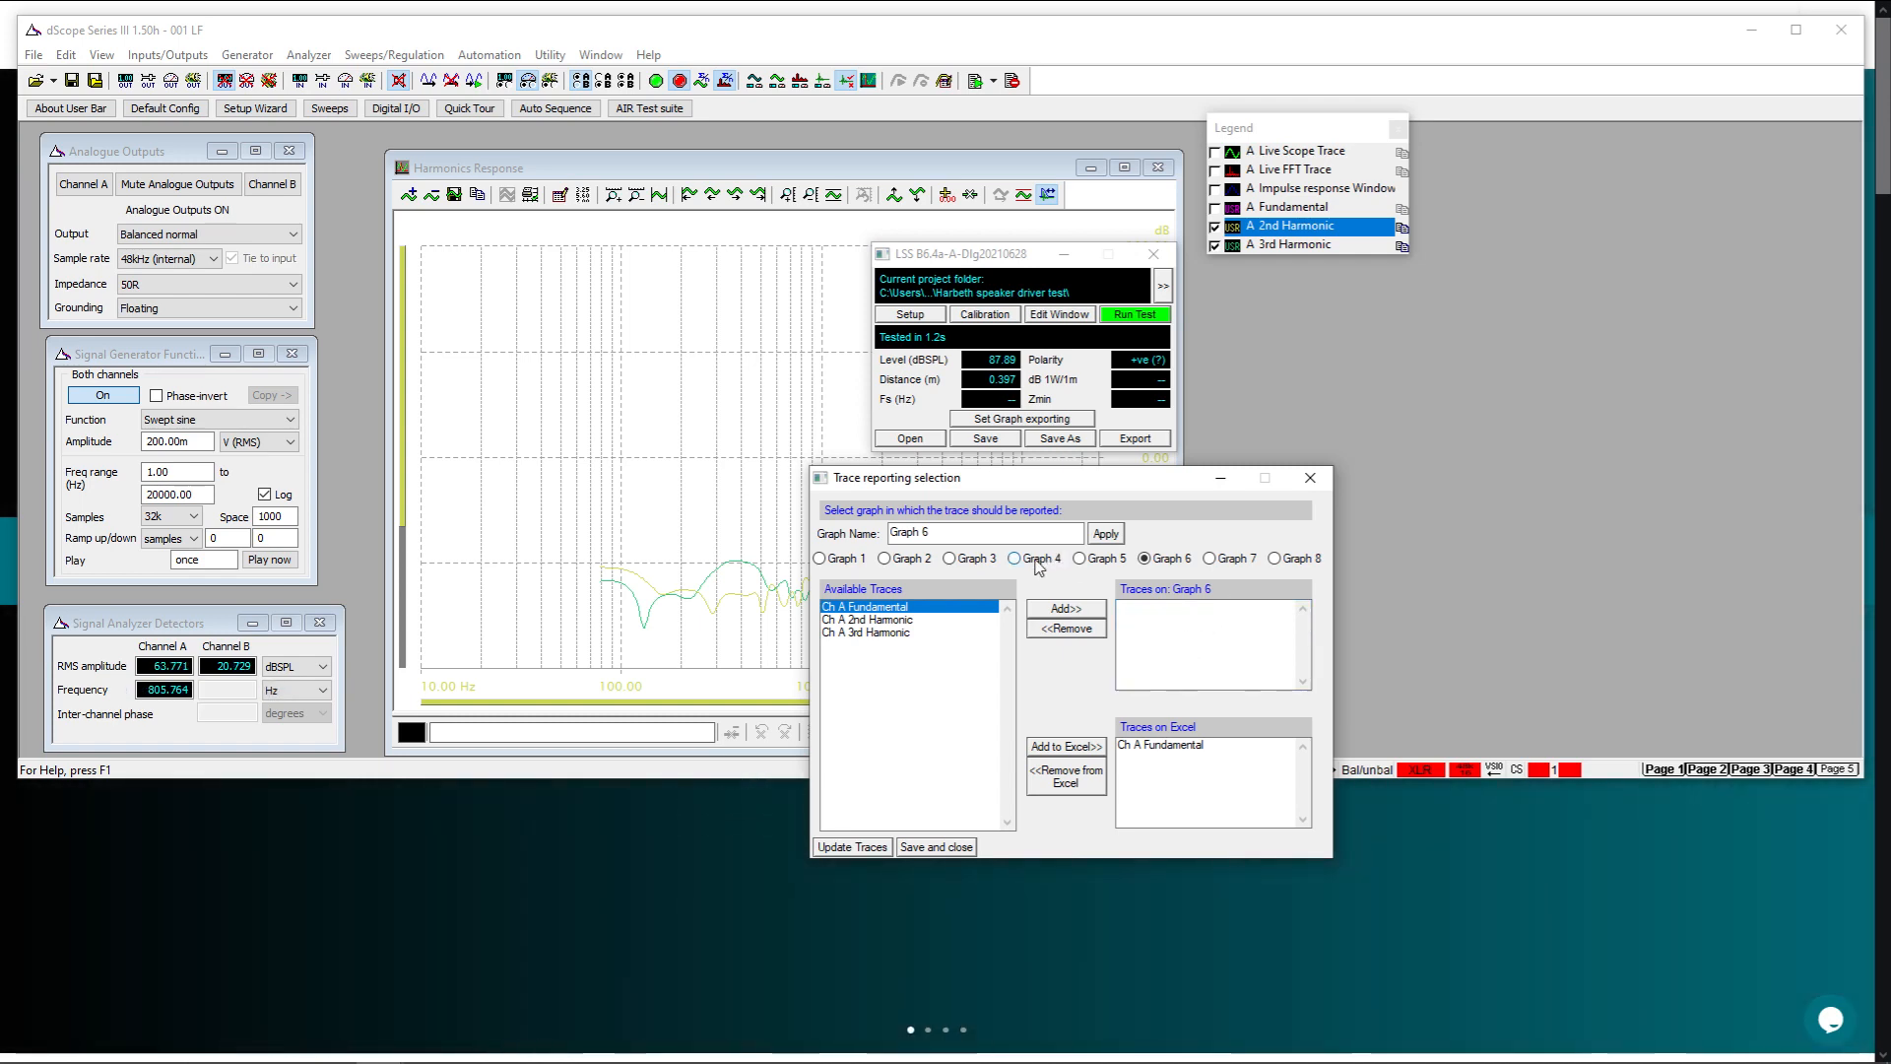
left_click(898, 558)
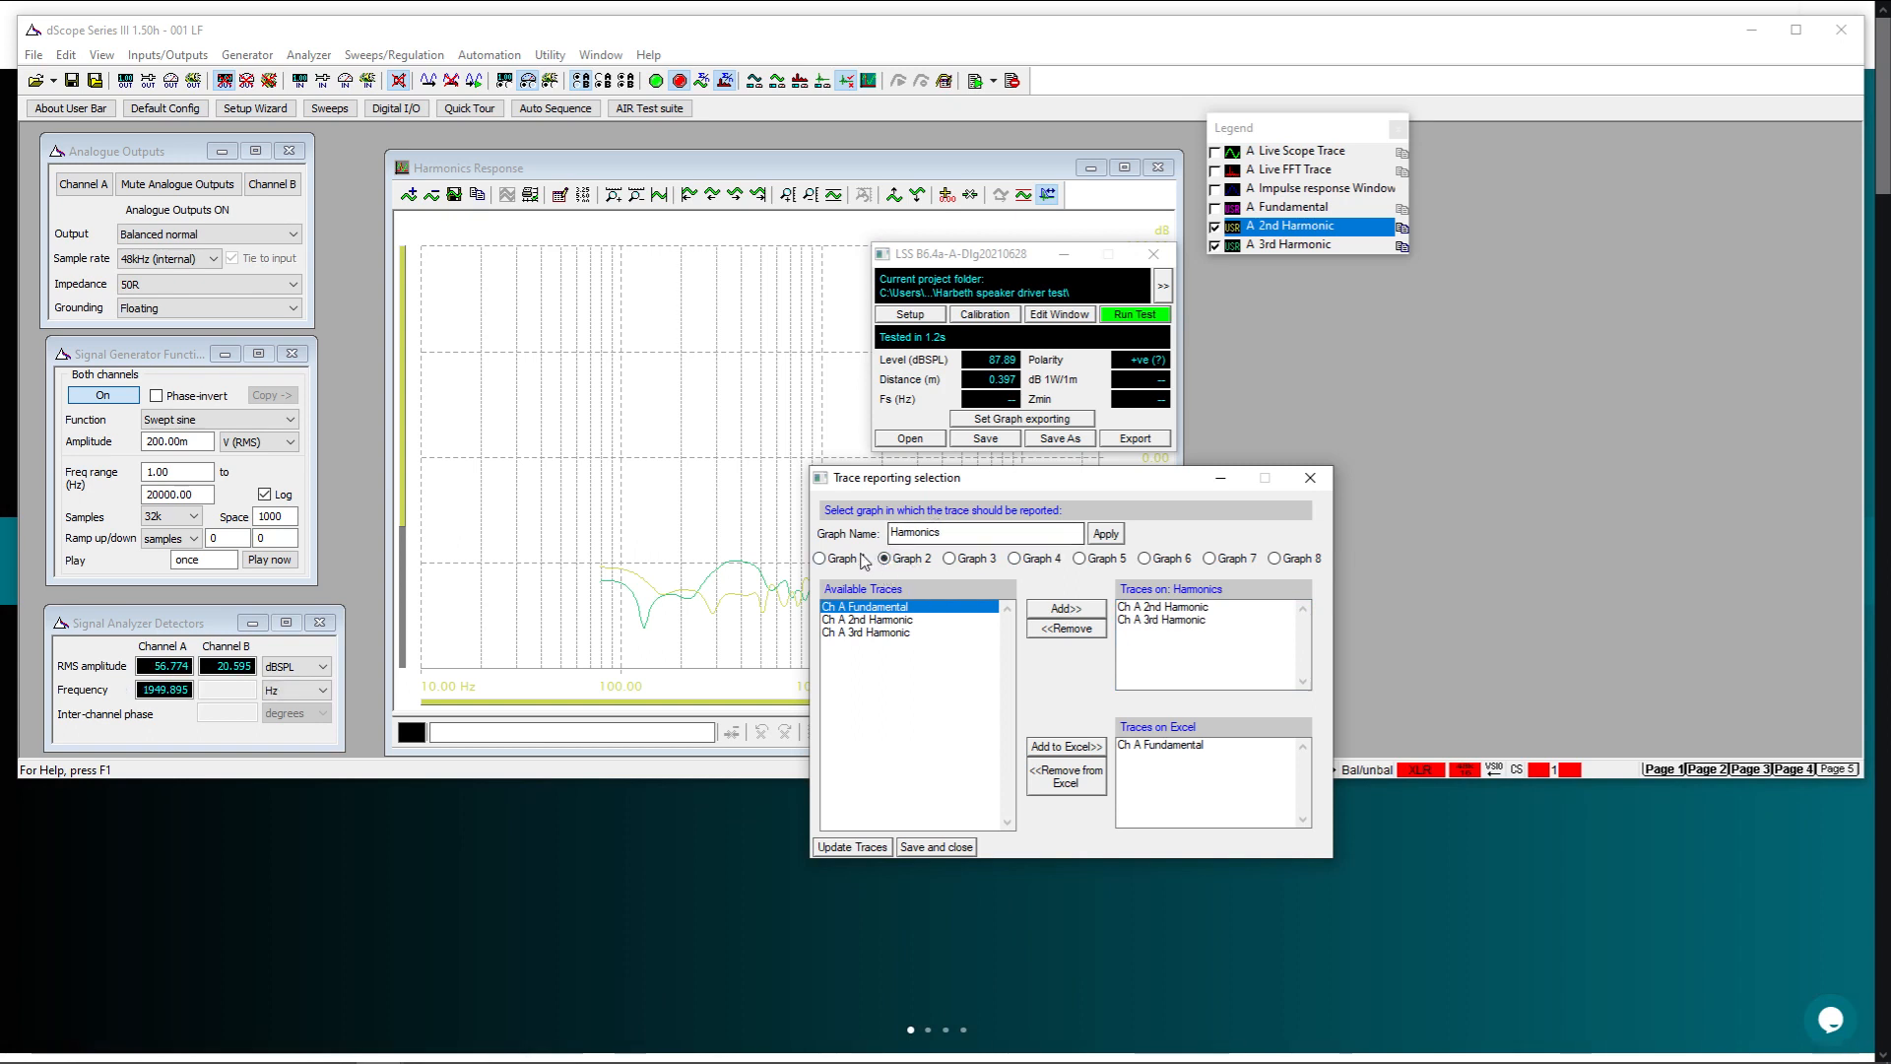
left_click(860, 560)
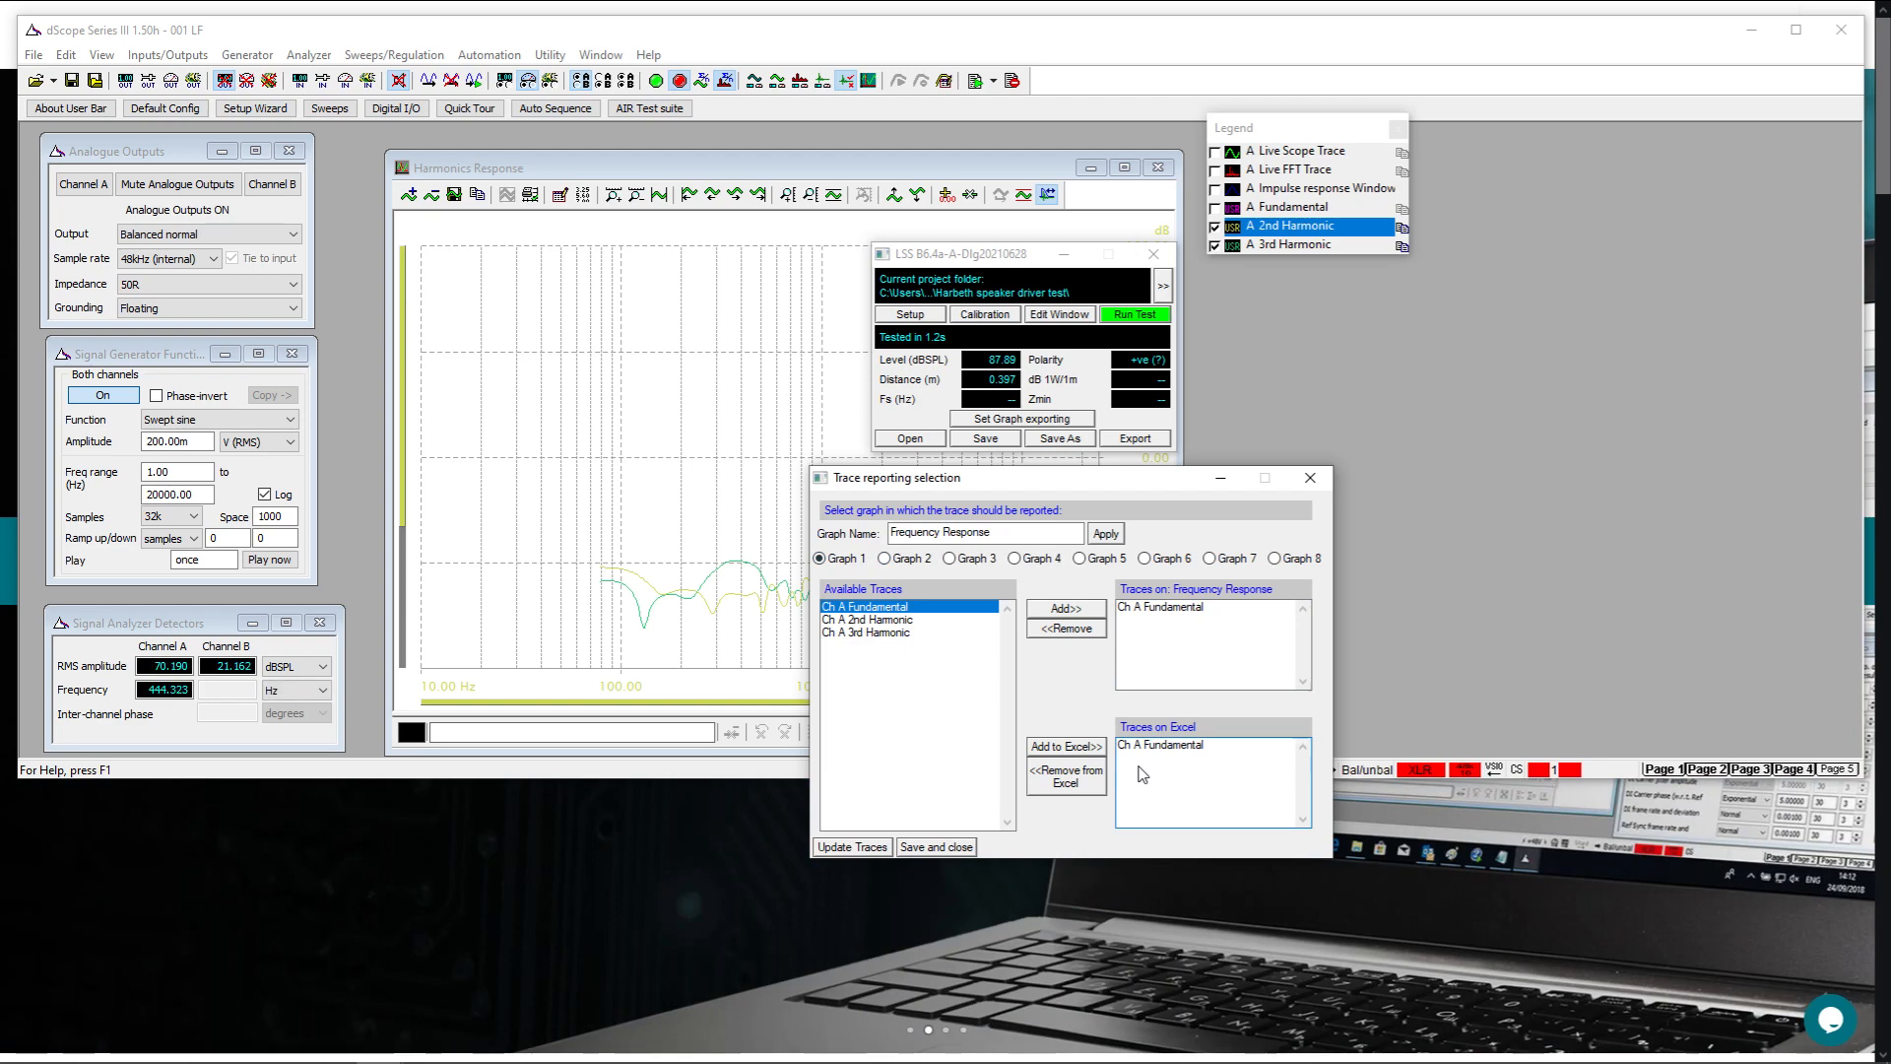
left_click(906, 559)
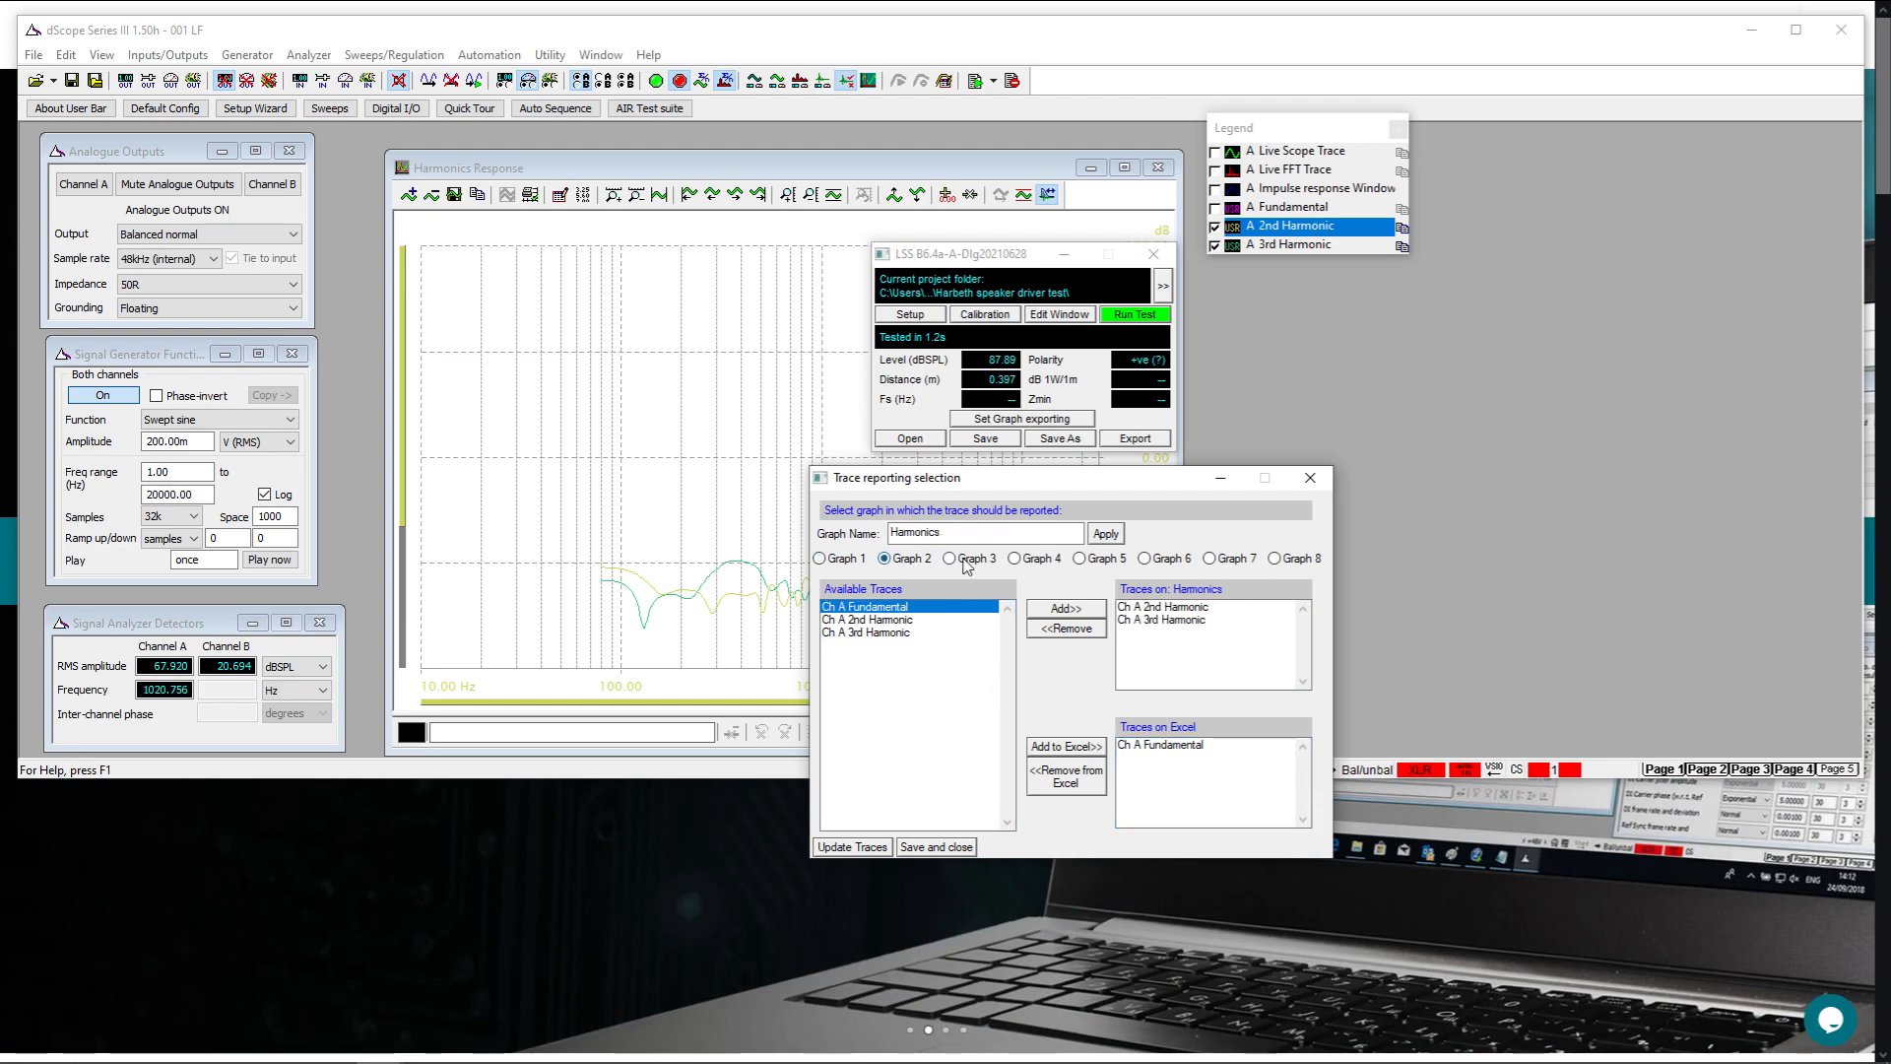
left_click(968, 559)
left_click(1033, 560)
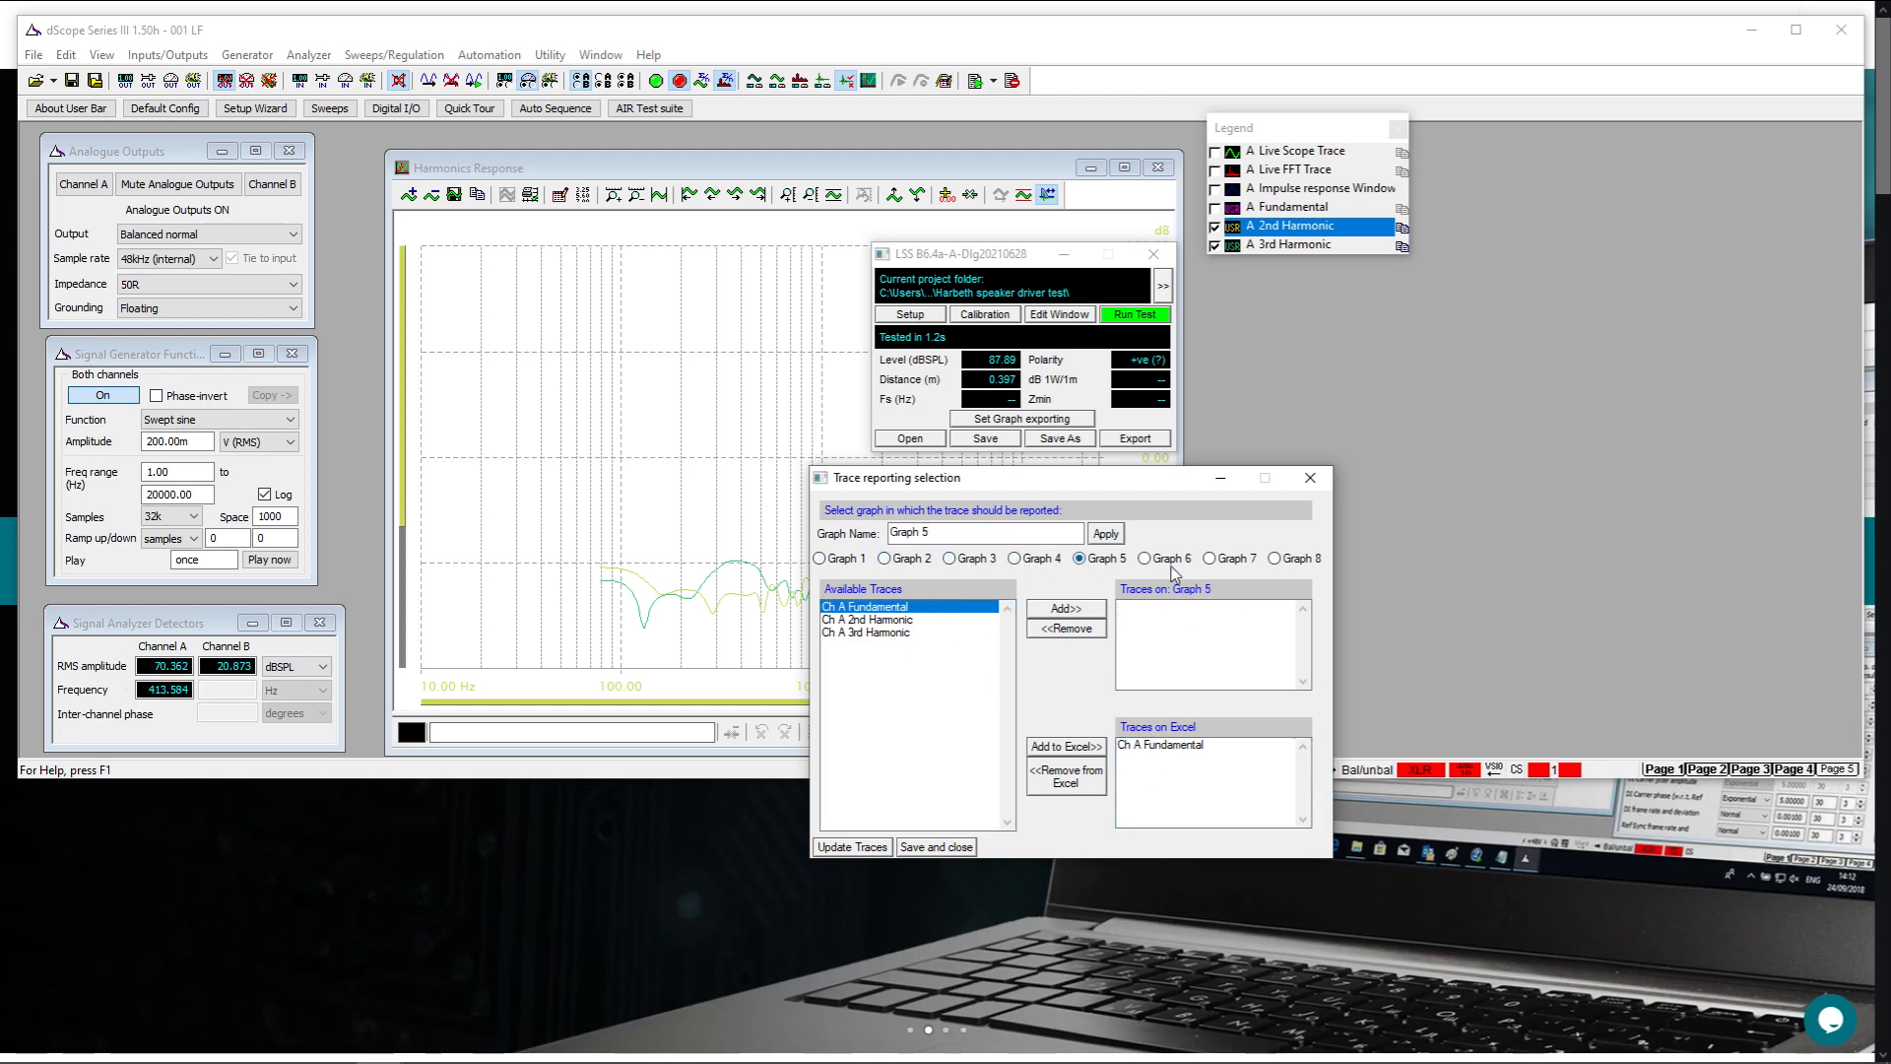
left_click(844, 561)
left_click(1131, 824)
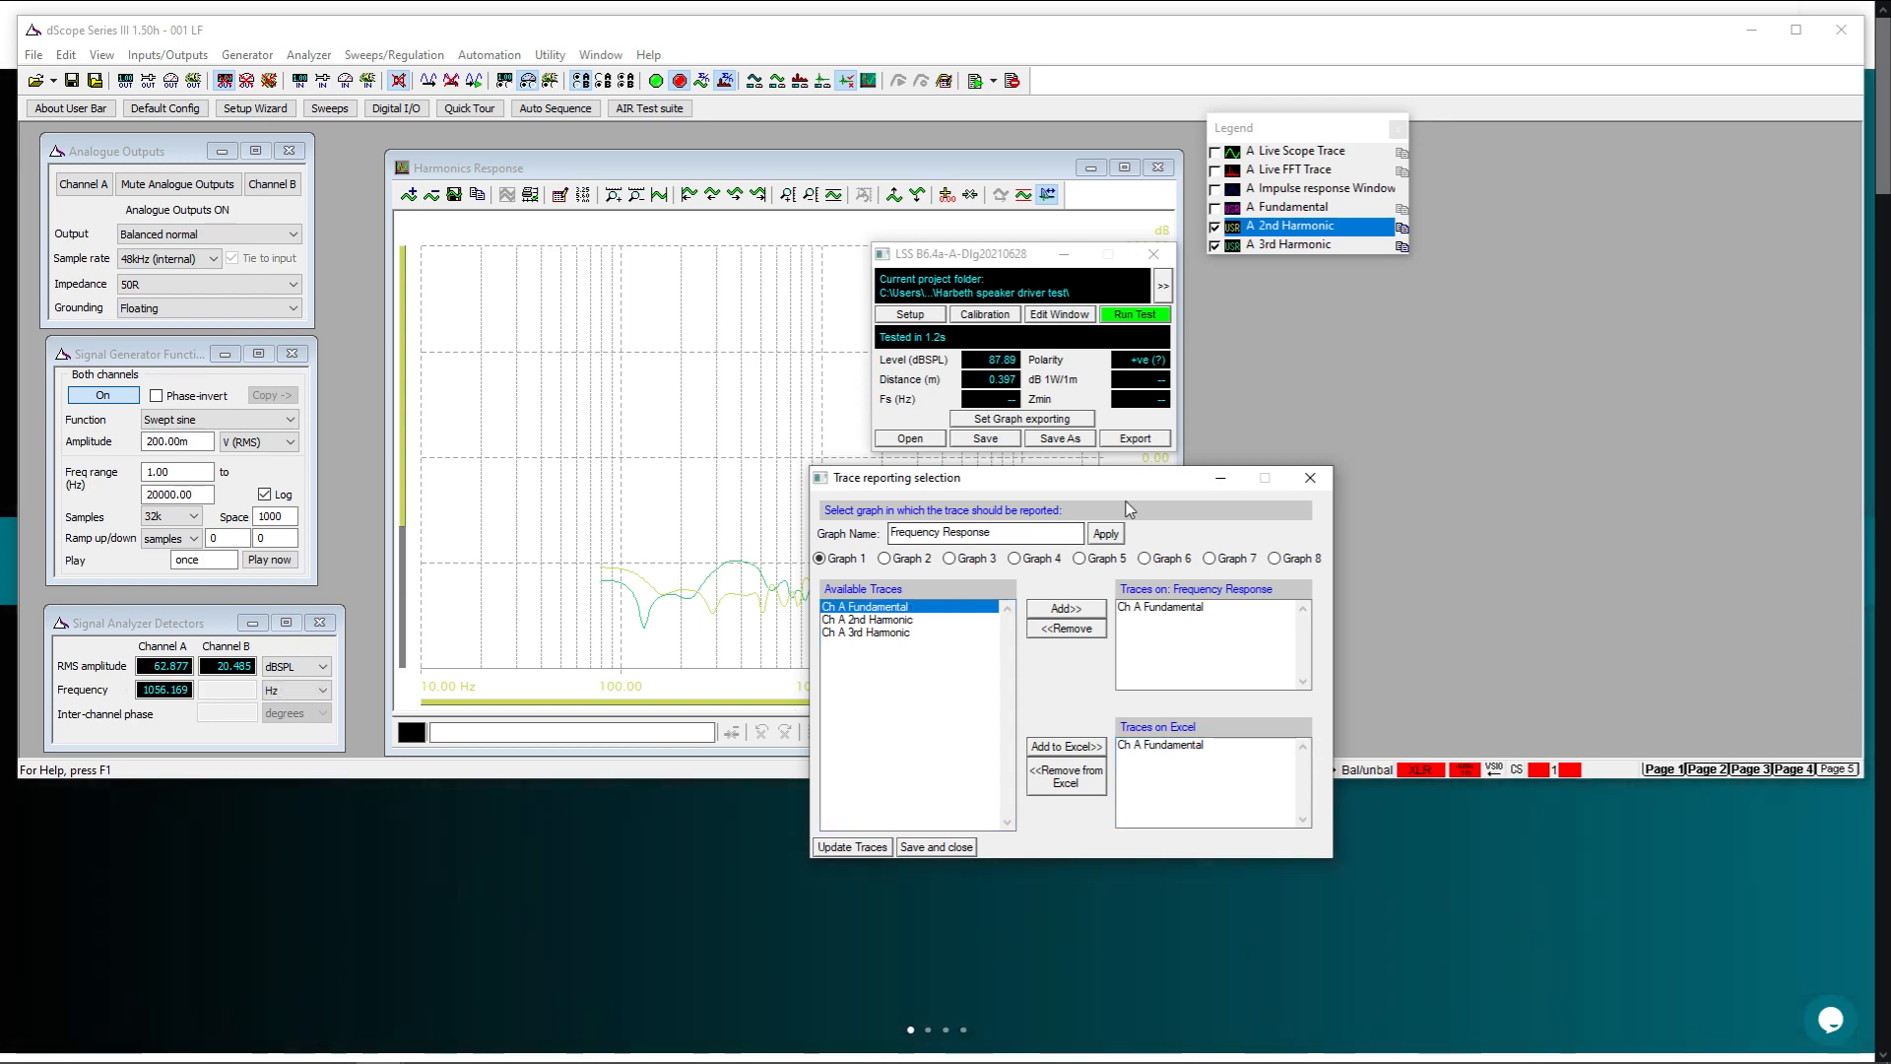
Close the trace reporting selection, declining to save the configuration and settings
mouse_move(1114, 490)
left_mouse_down()
mouse_move(1157, 490)
mouse_move(1108, 506)
left_mouse_up()
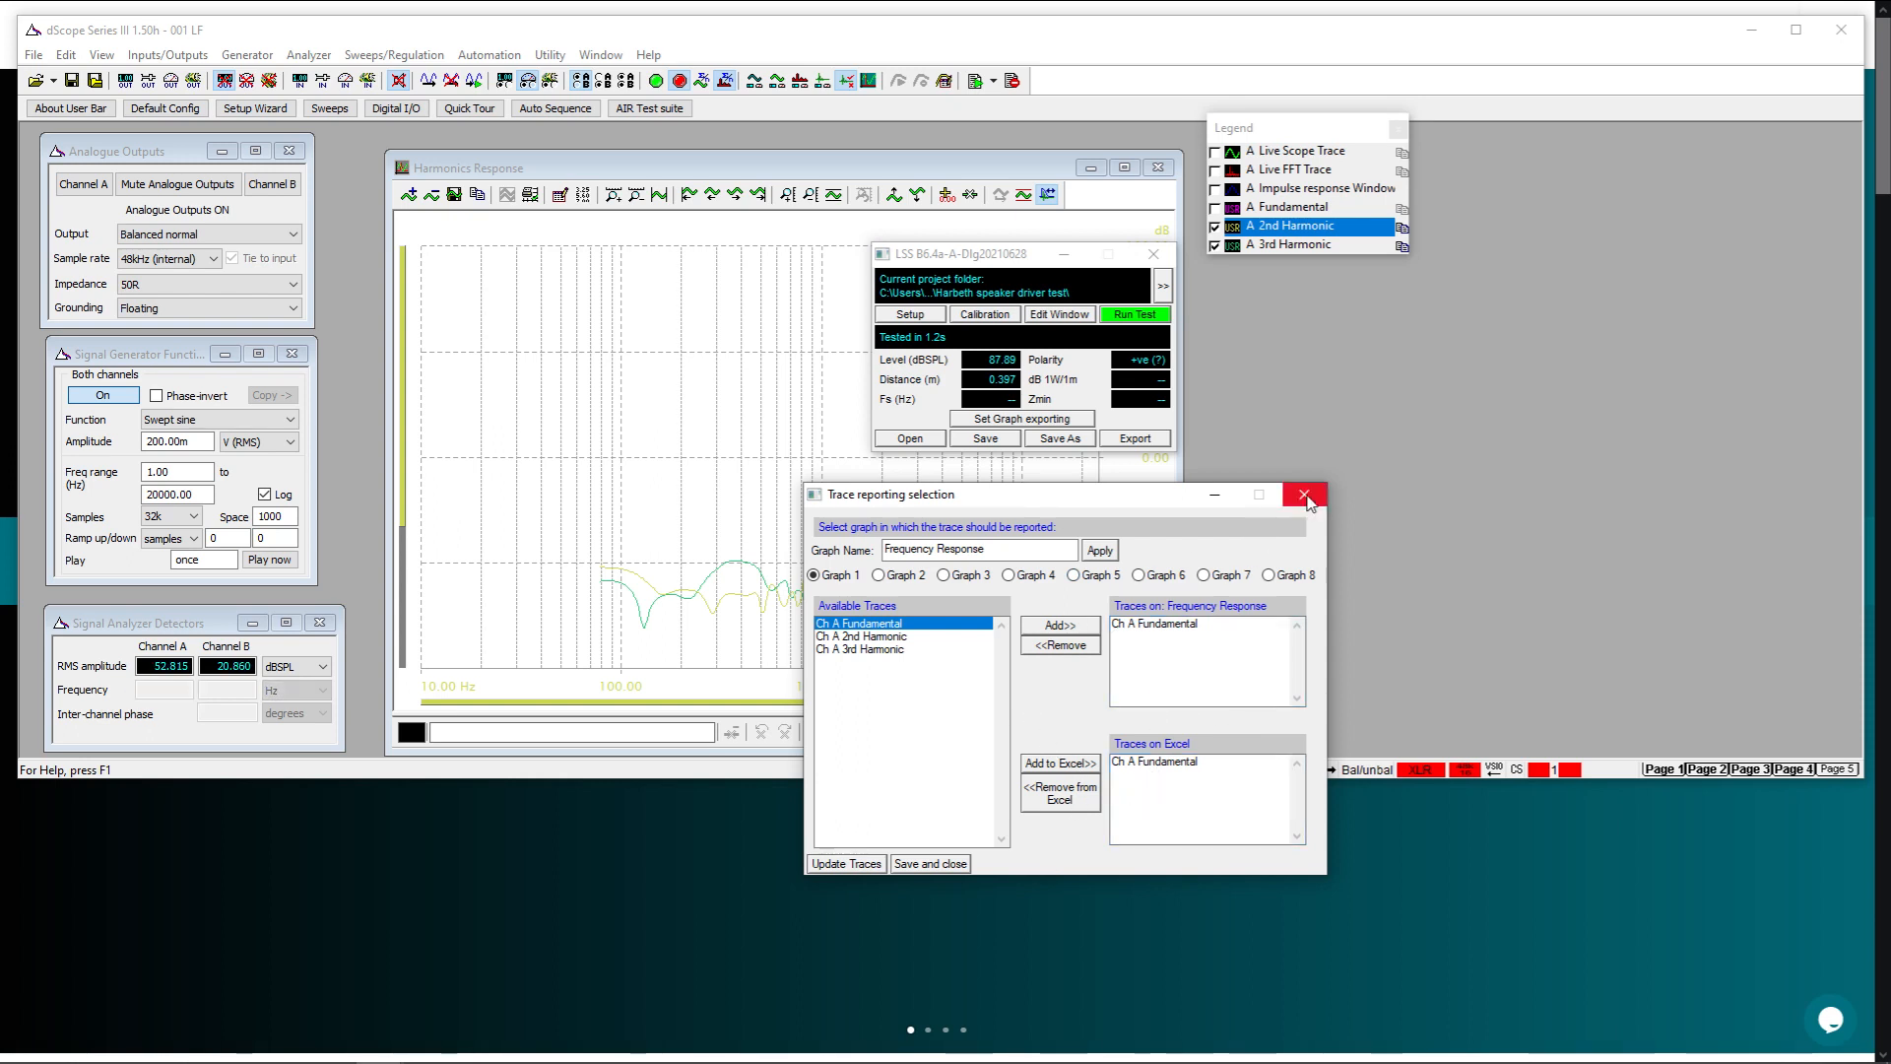
left_click(1307, 498)
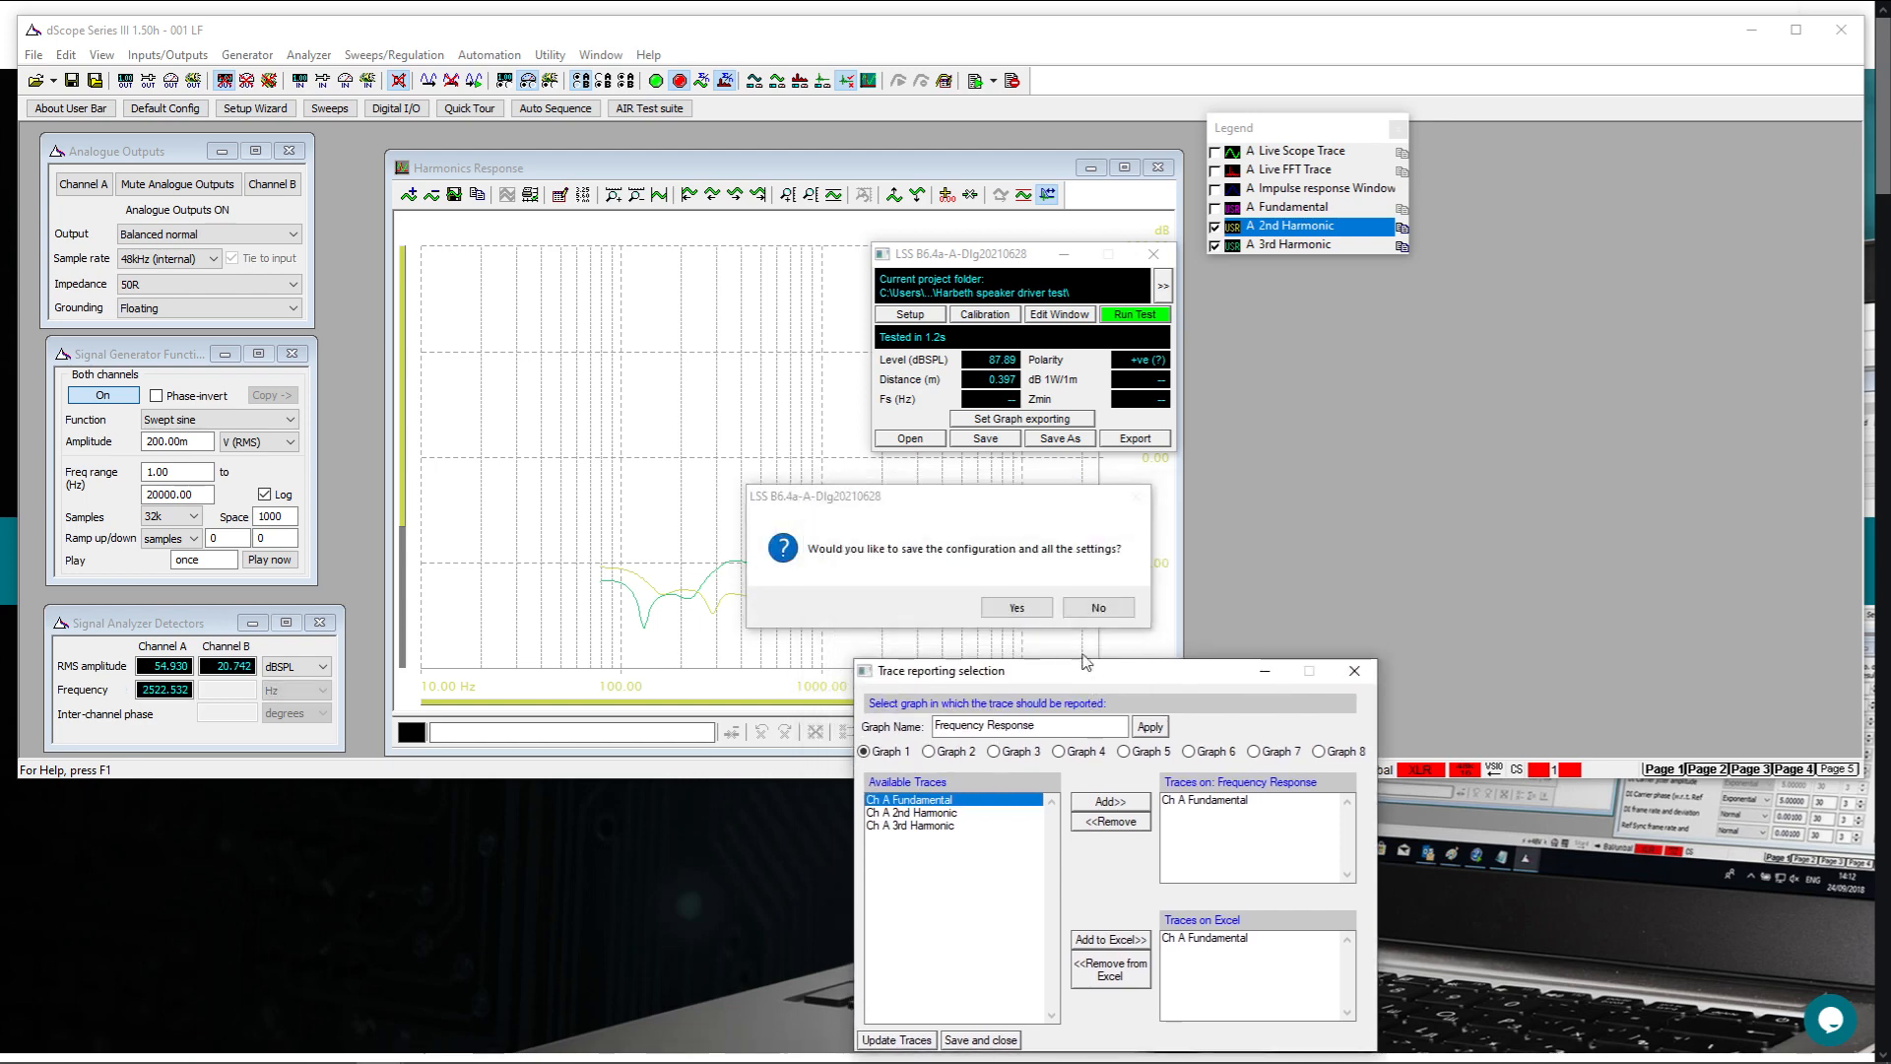
left_click(1098, 608)
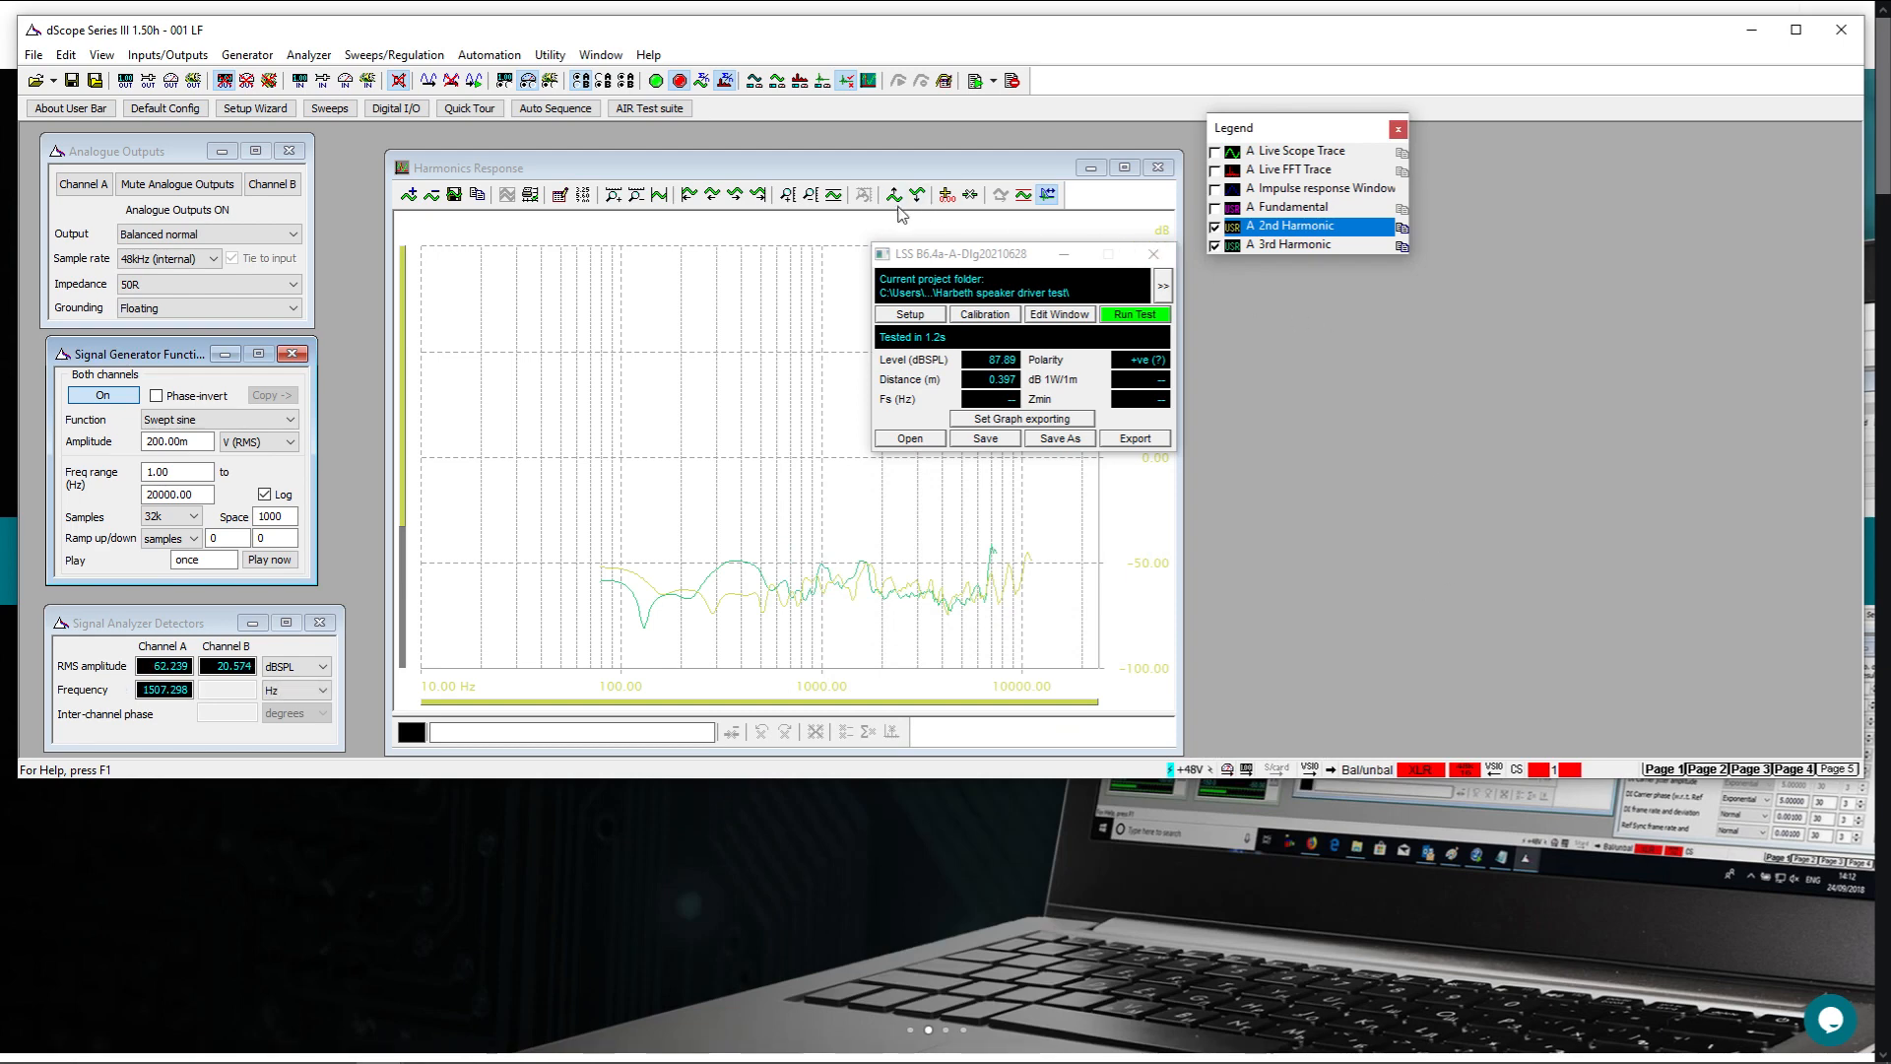
Run the Auto Sequence script and load the "Harbeth speaker driver test" sequence in set-up mode, with "Select sequence with Script" turned off
left_click_drag(973, 256, 1532, 151)
left_click(993, 81)
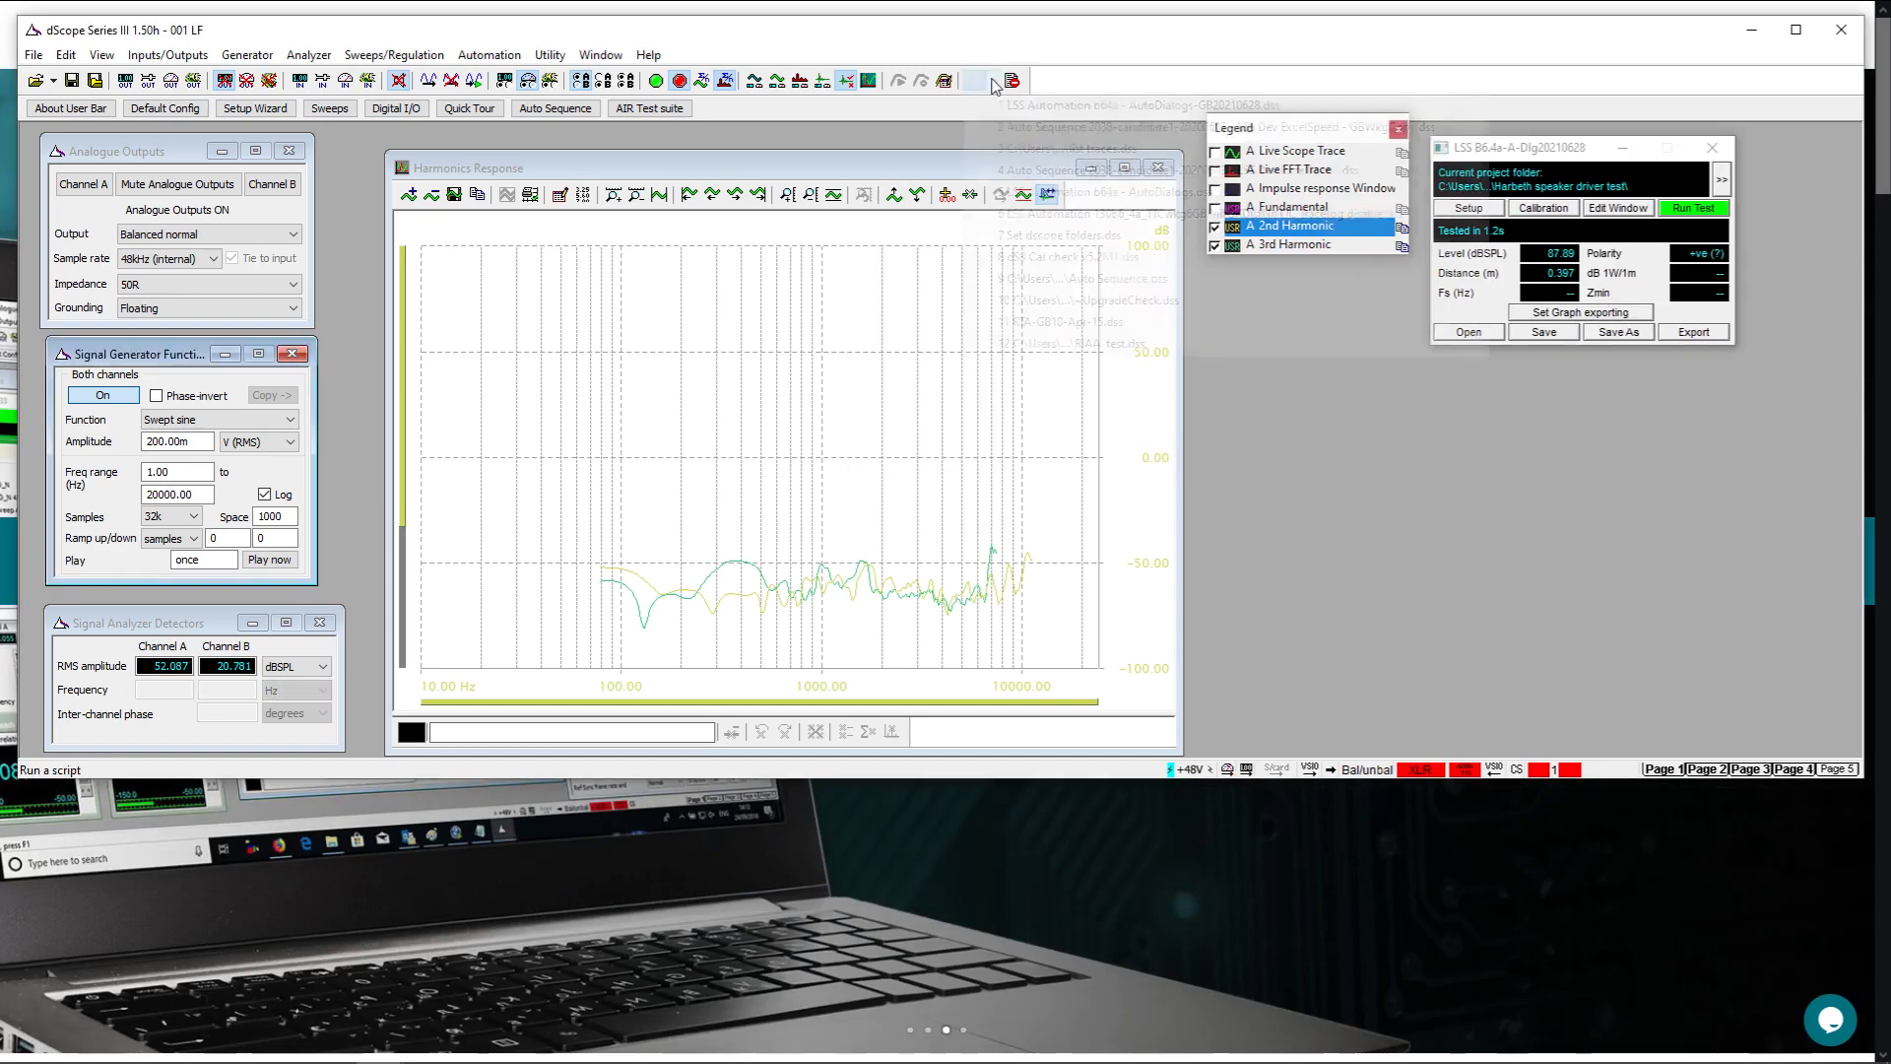
left_click(1017, 131)
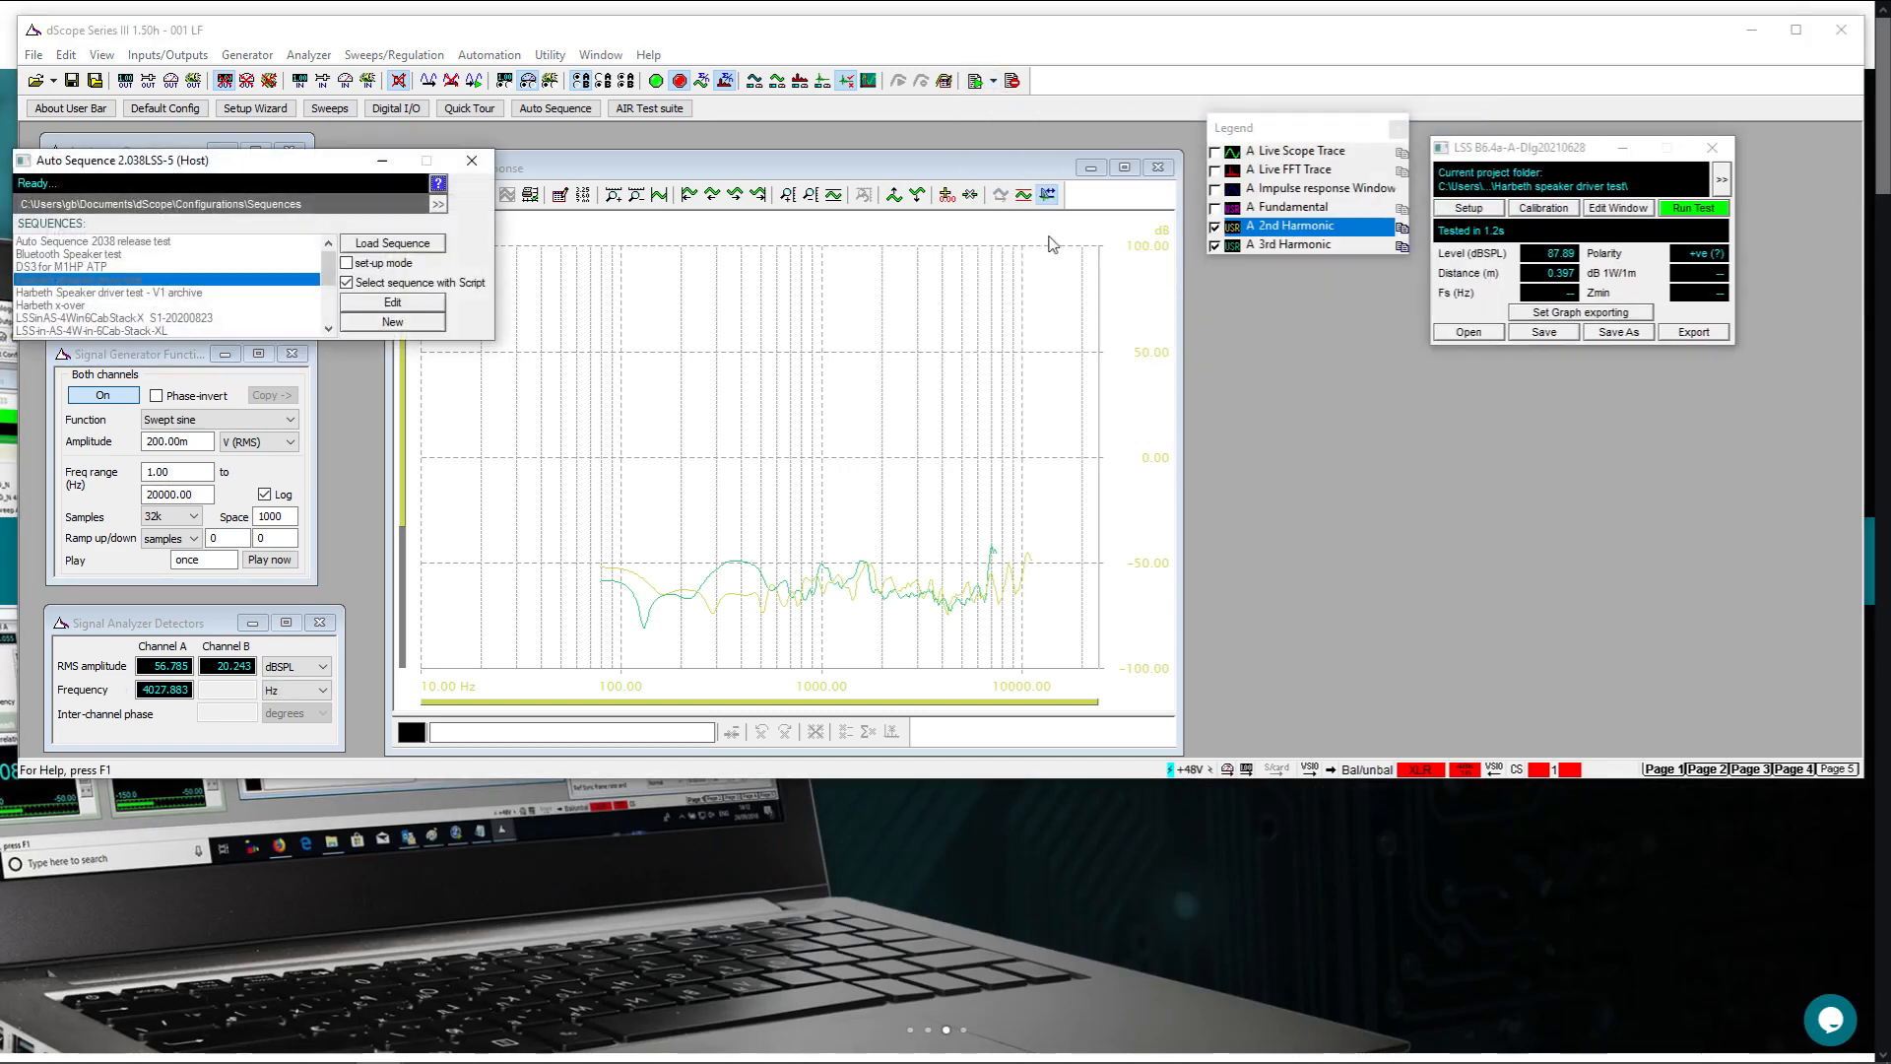
left_click(365, 287)
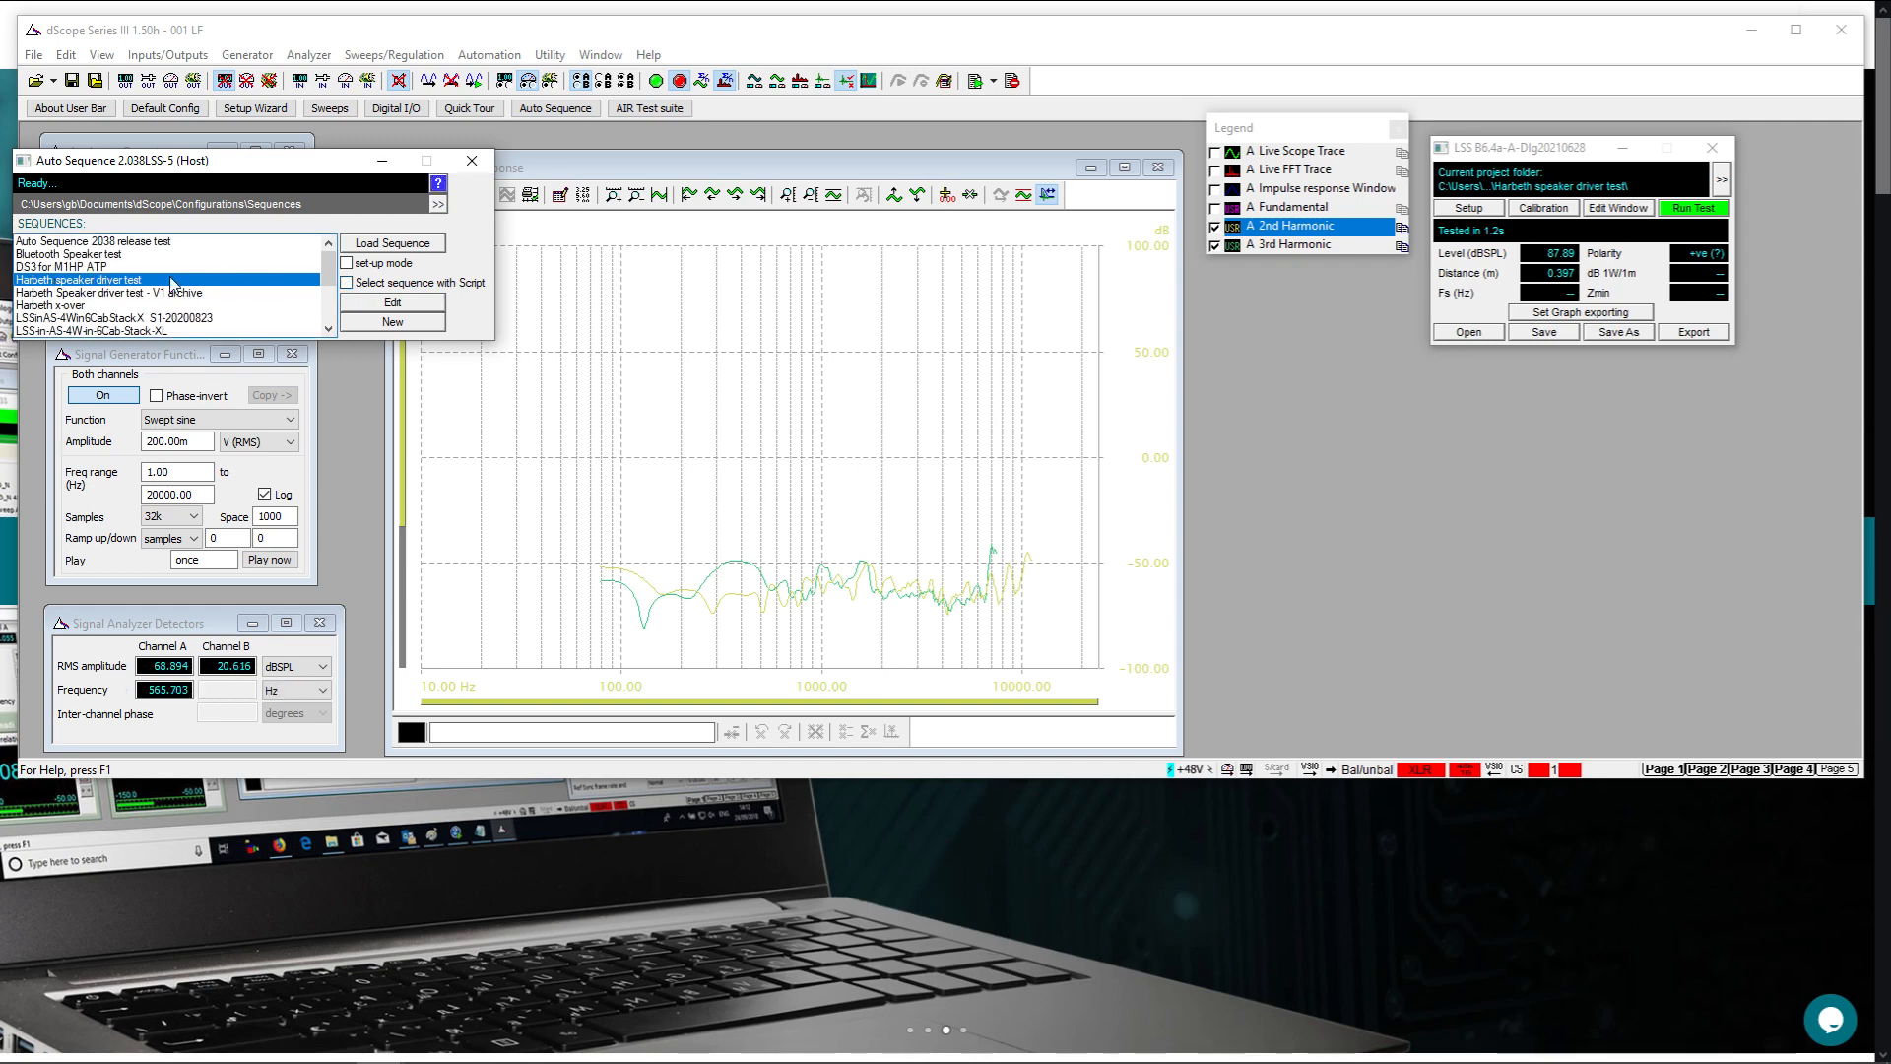
left_click(369, 265)
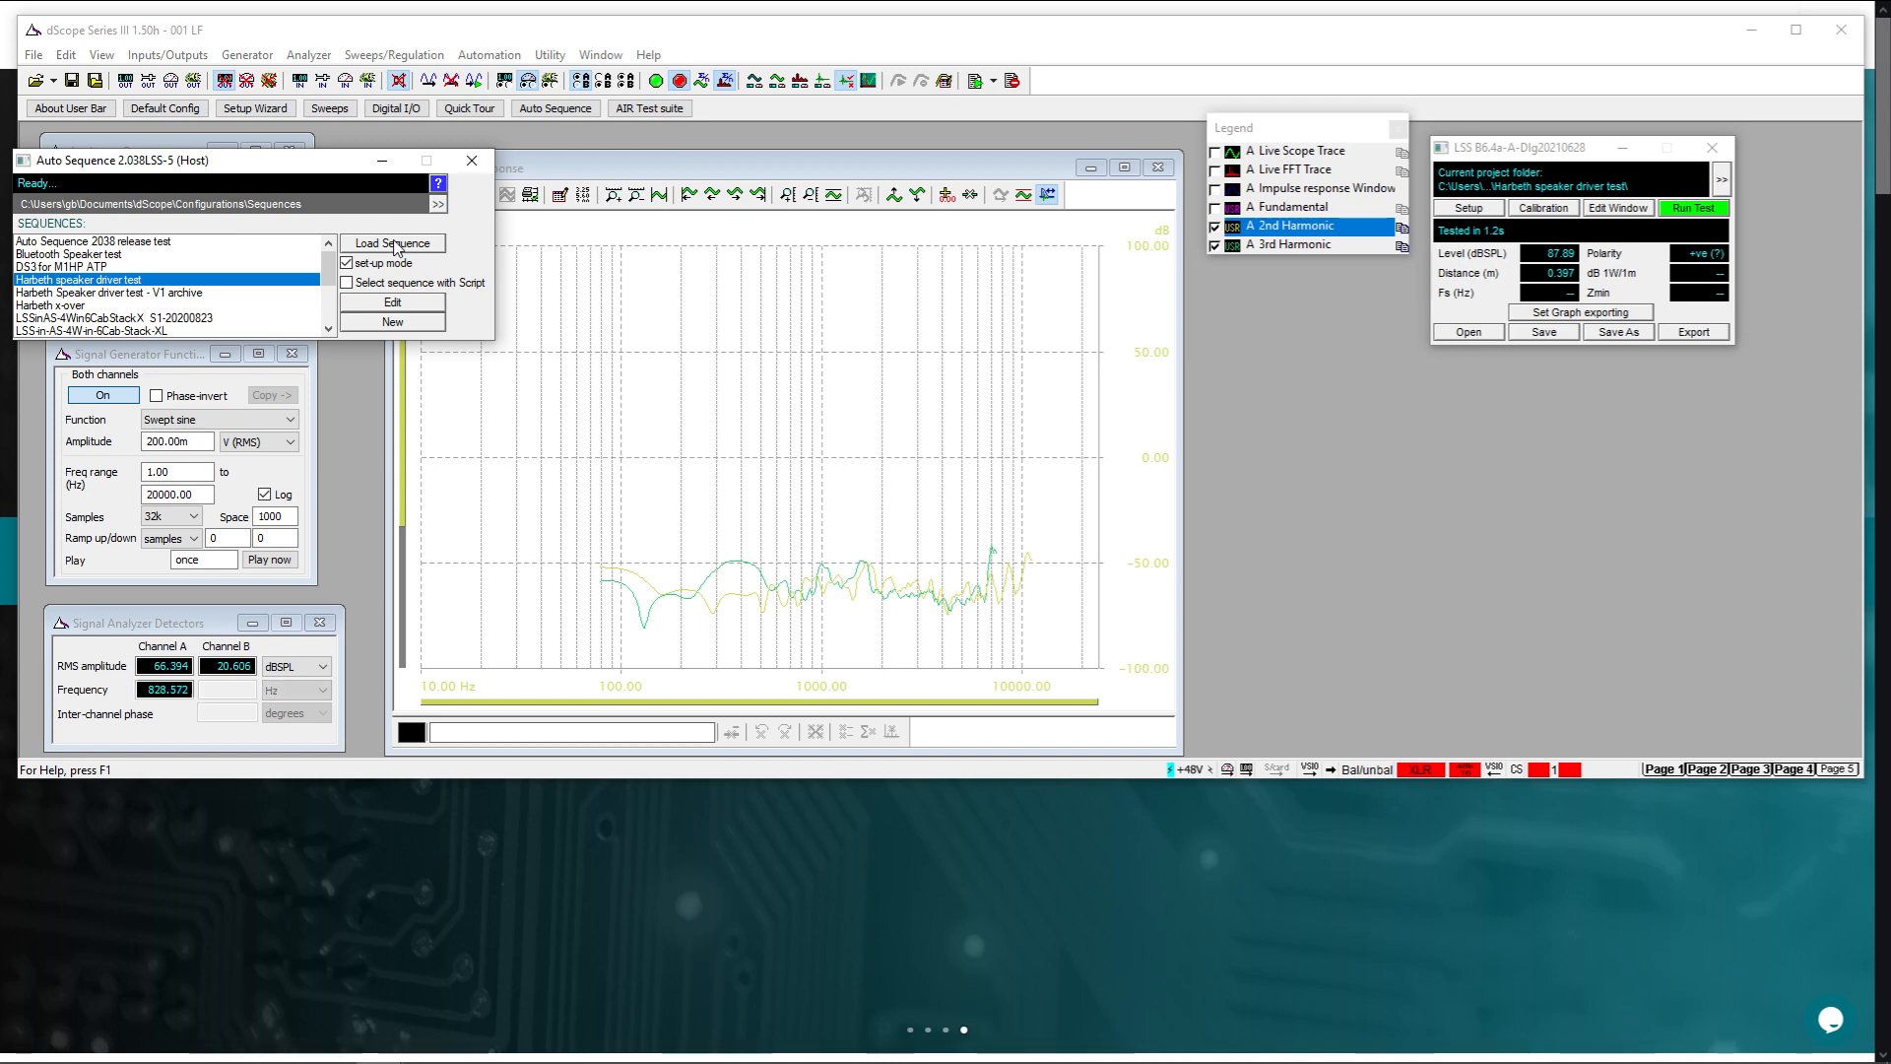
left_click(395, 245)
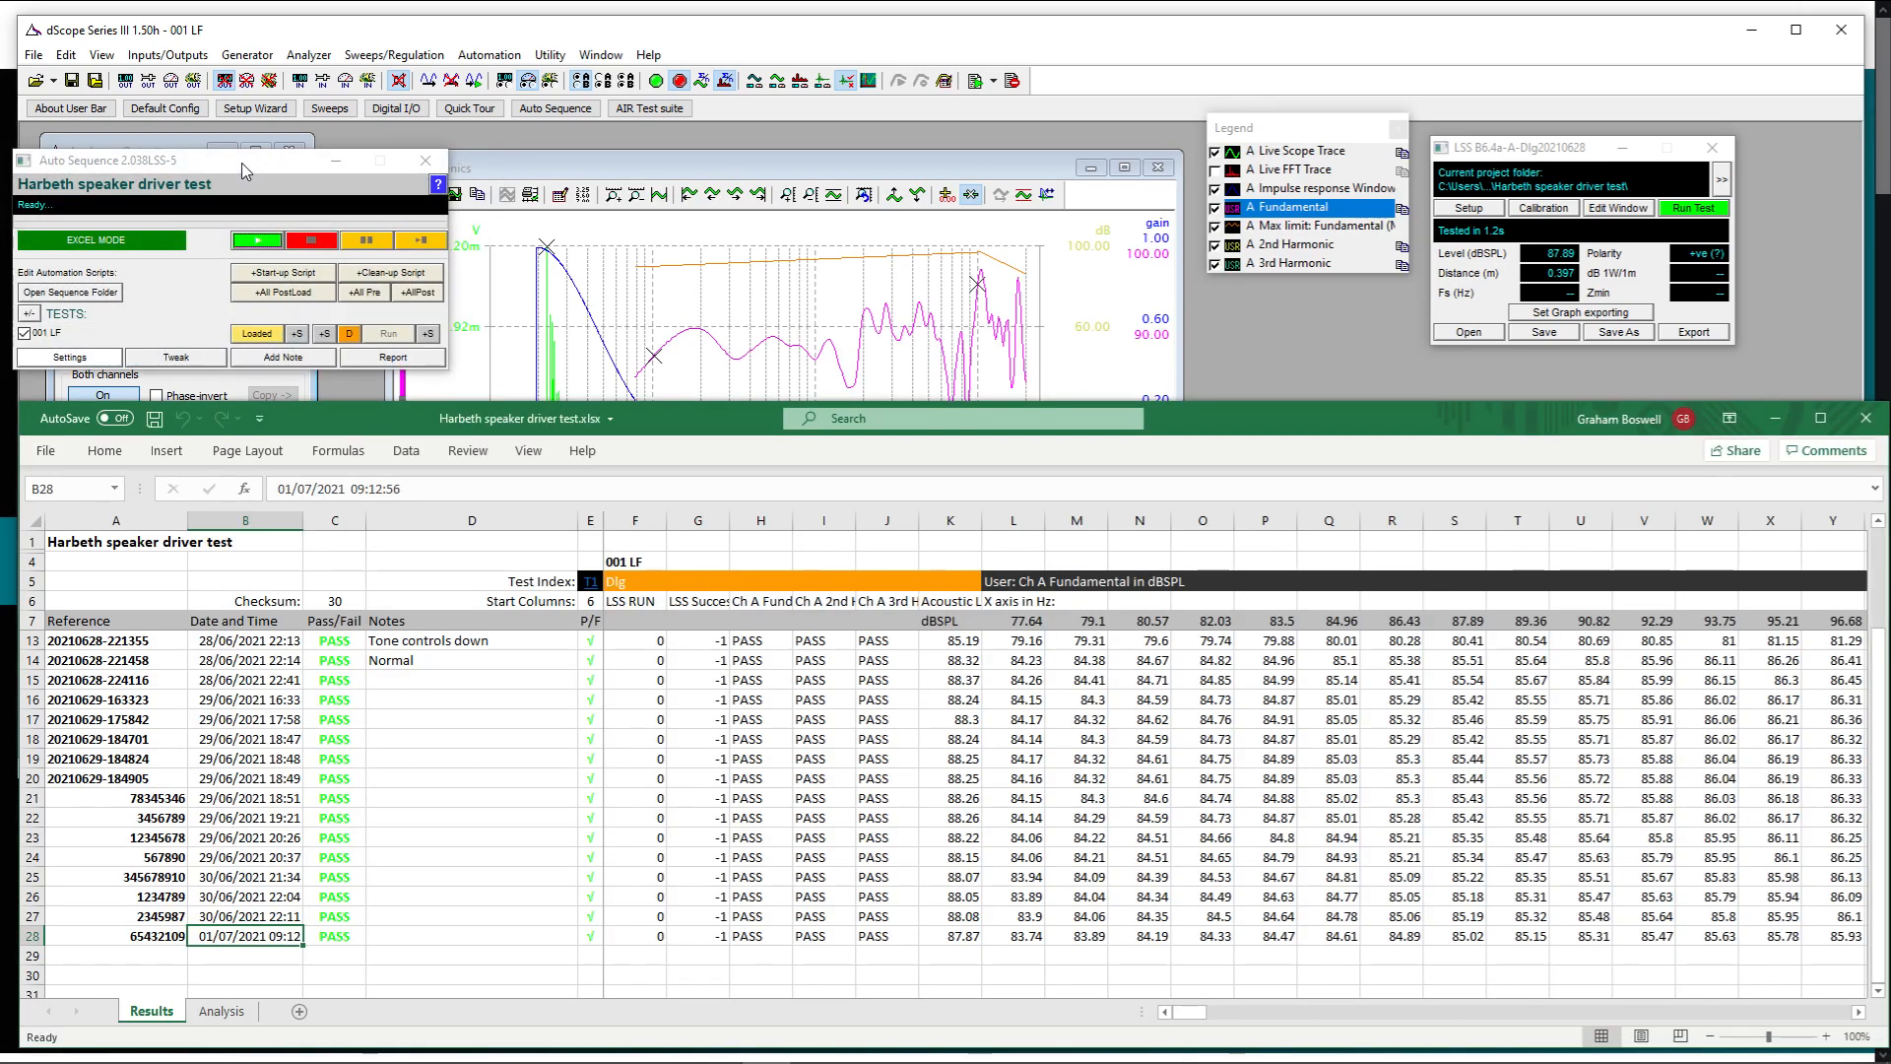
Open the sequence settings and look through the saved HTML and Excel files in the sequence's report folder
left_click_drag(240, 162, 1422, 376)
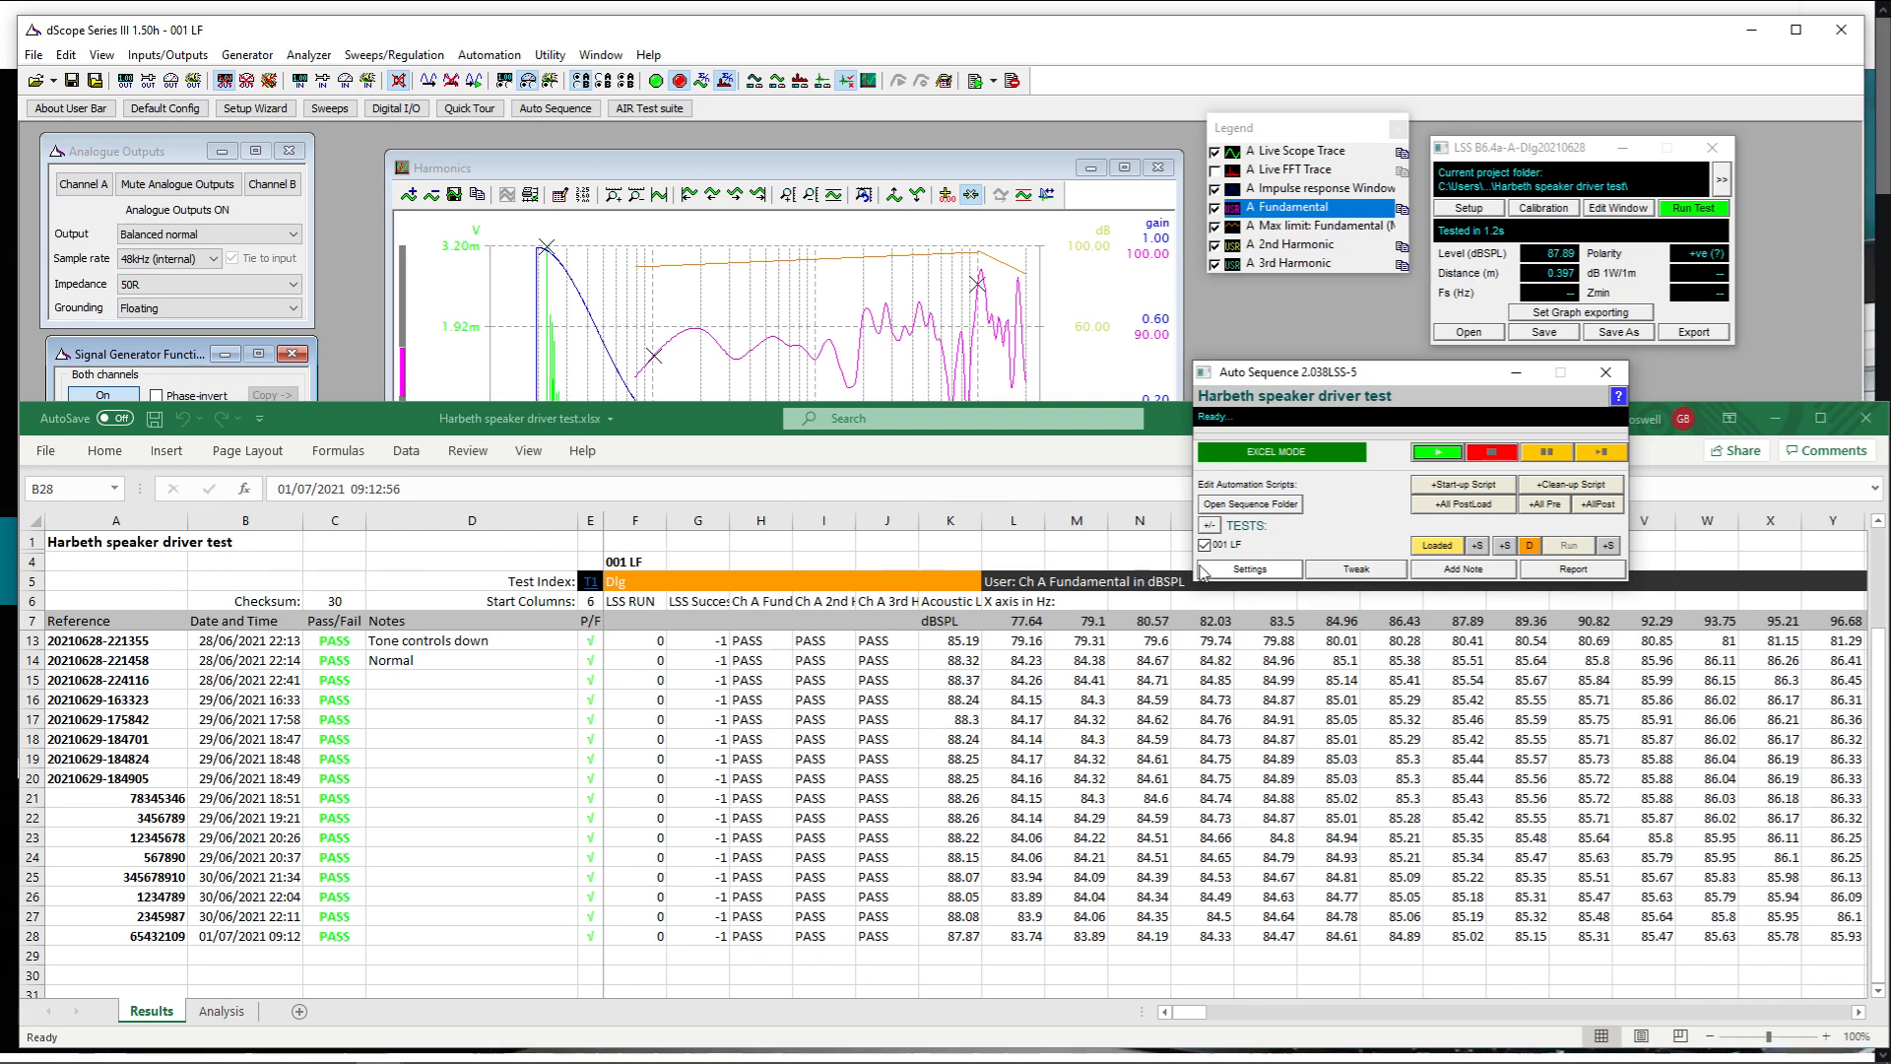
left_click(1271, 508)
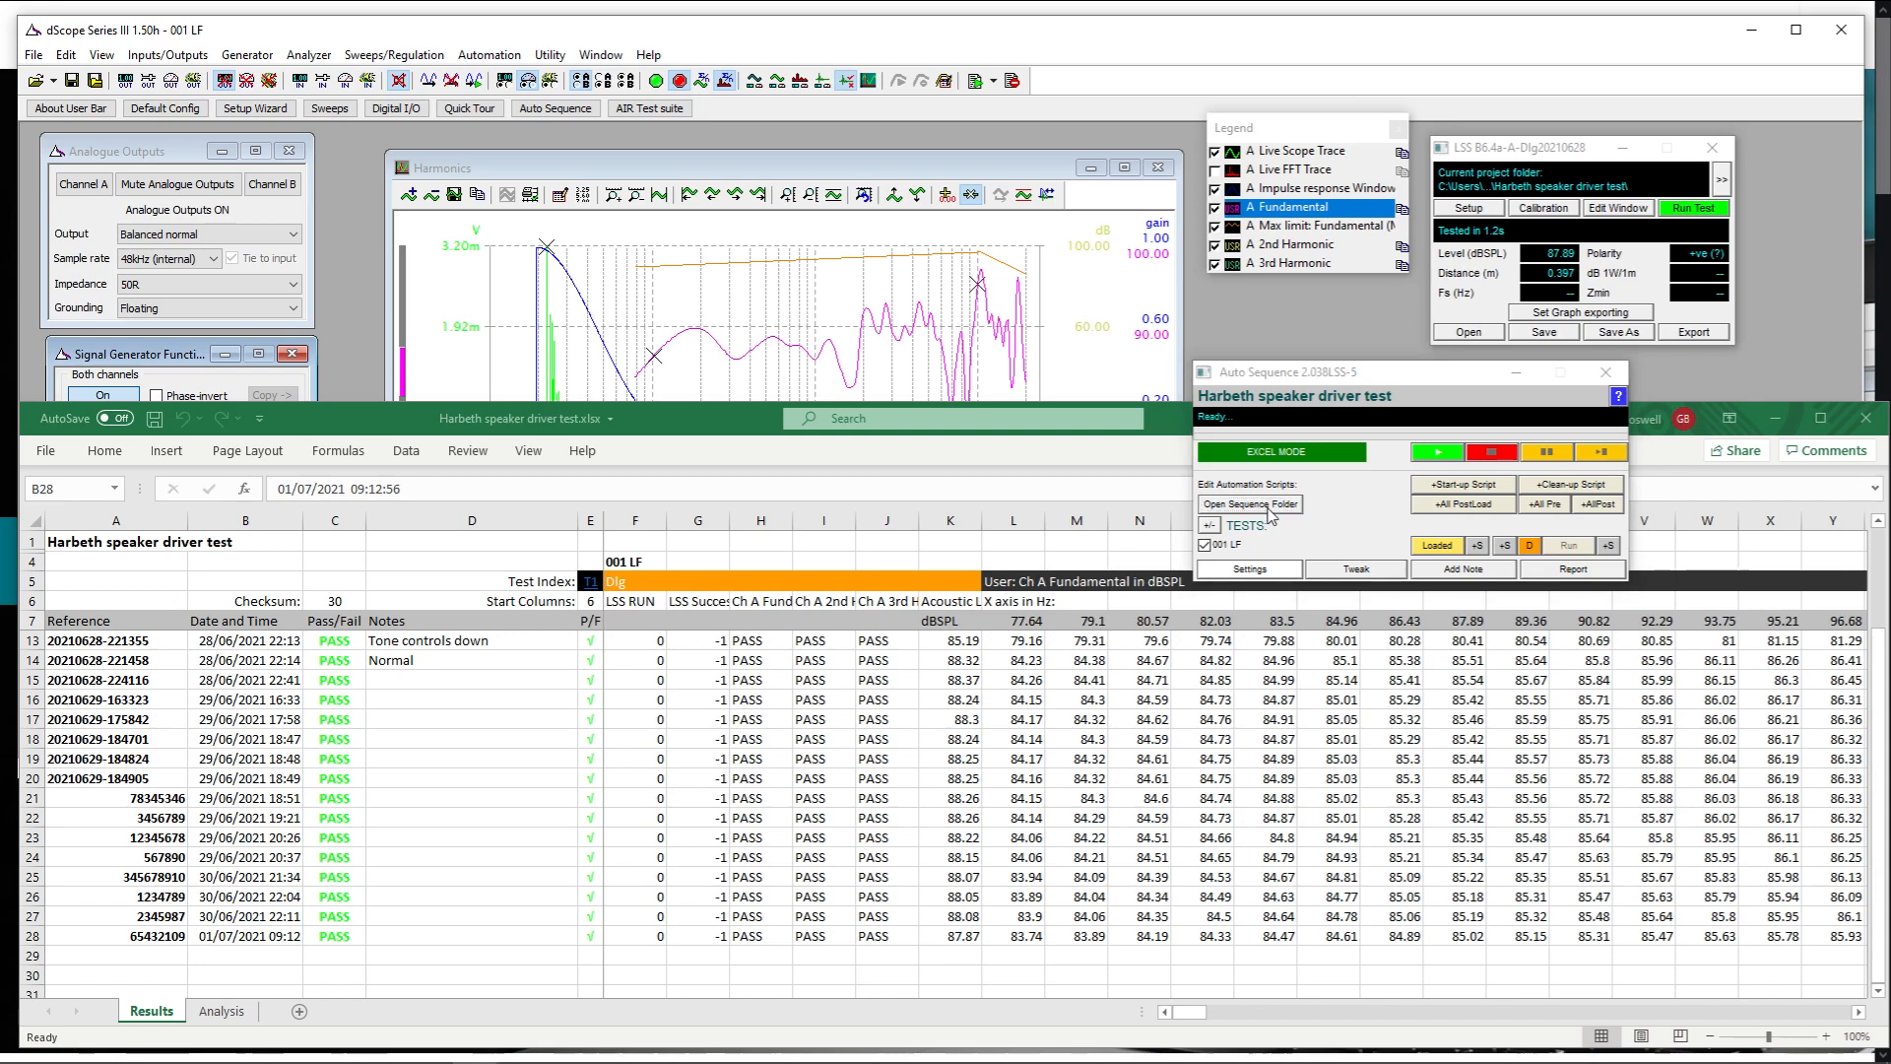
left_click(1251, 570)
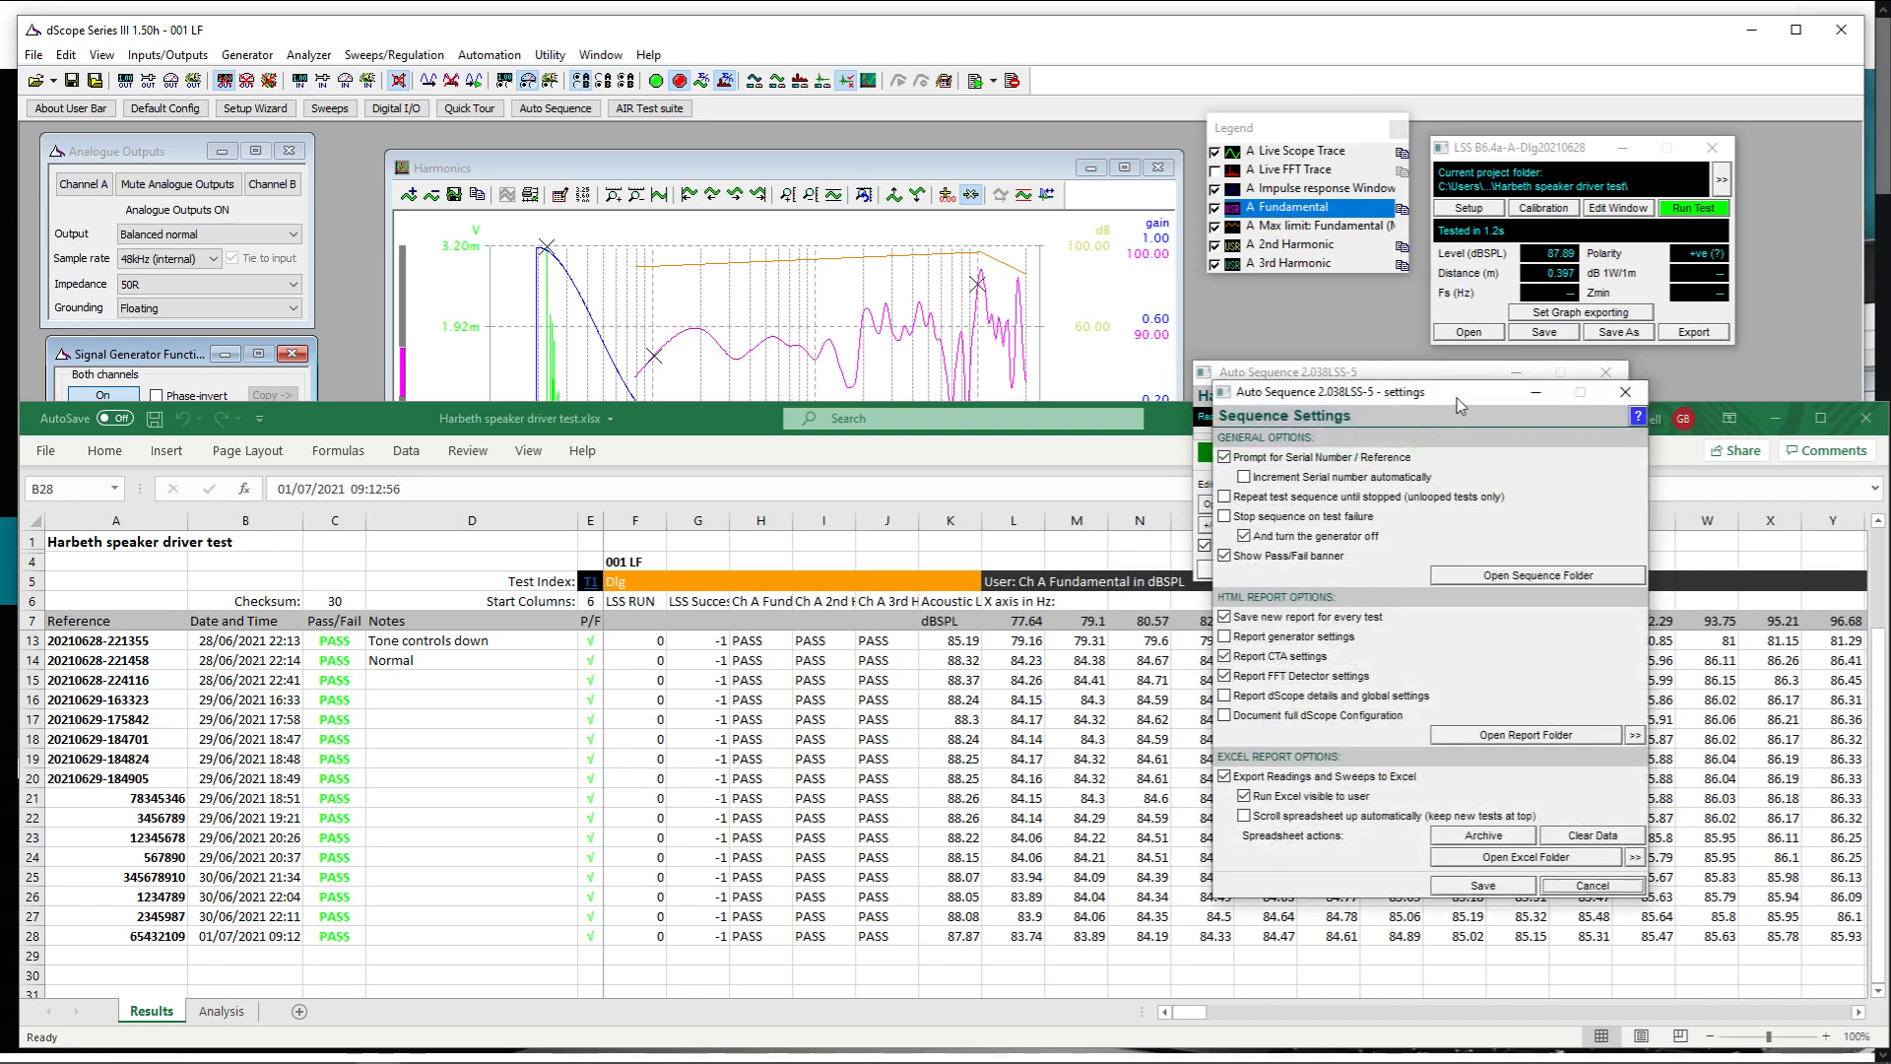
left_click_drag(1461, 396, 851, 329)
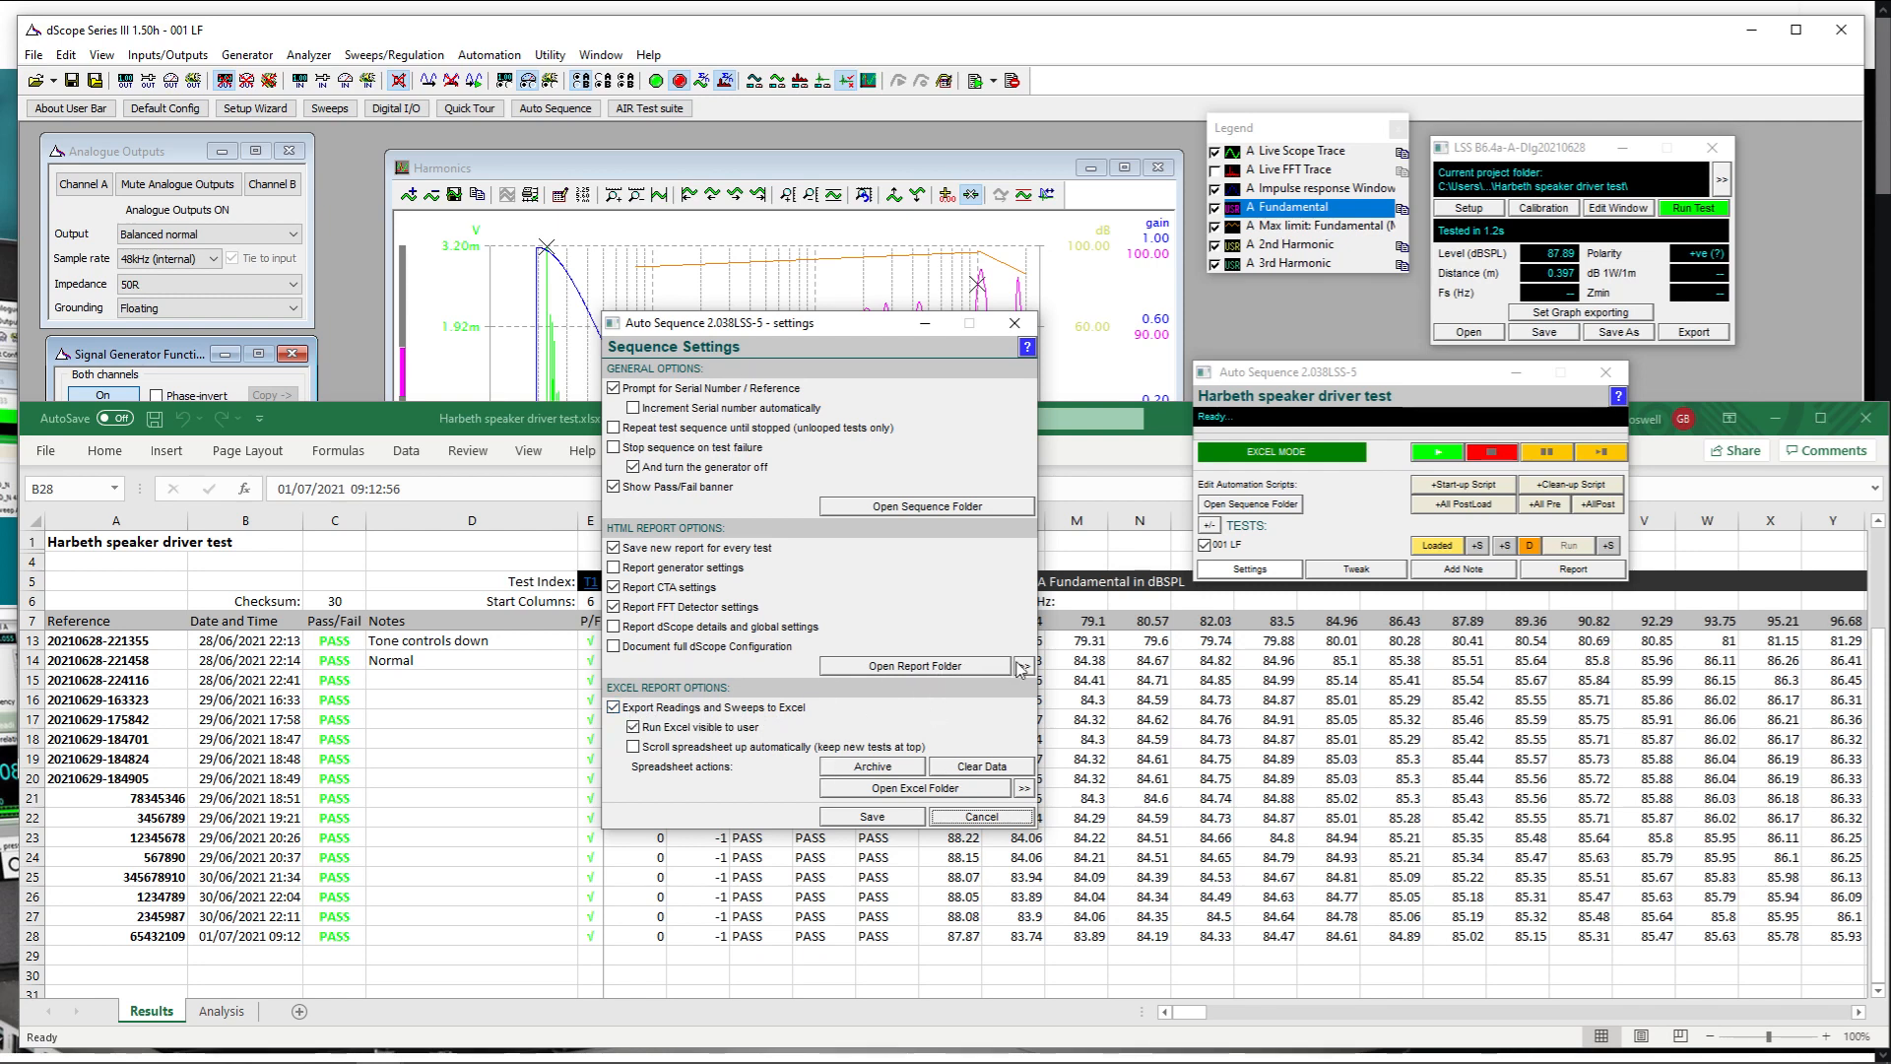
left_click(904, 669)
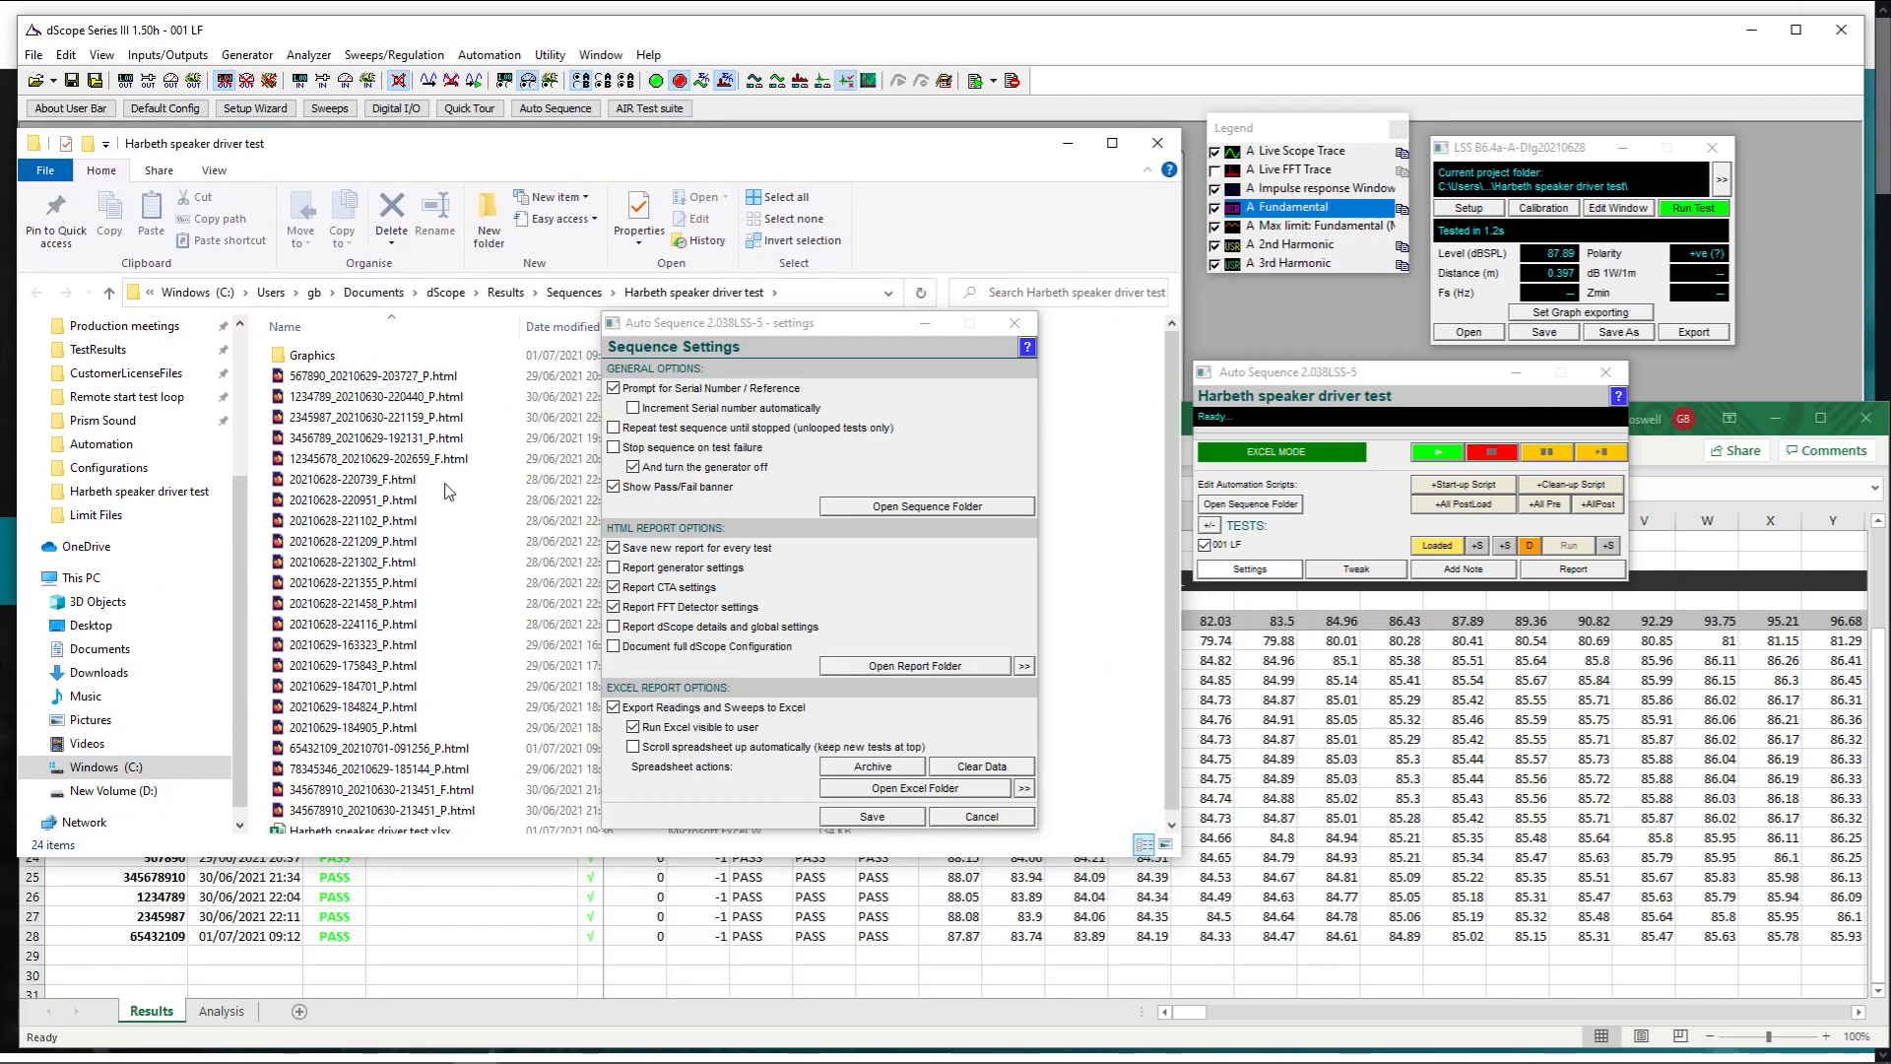
scroll(433, 640, "down", 1)
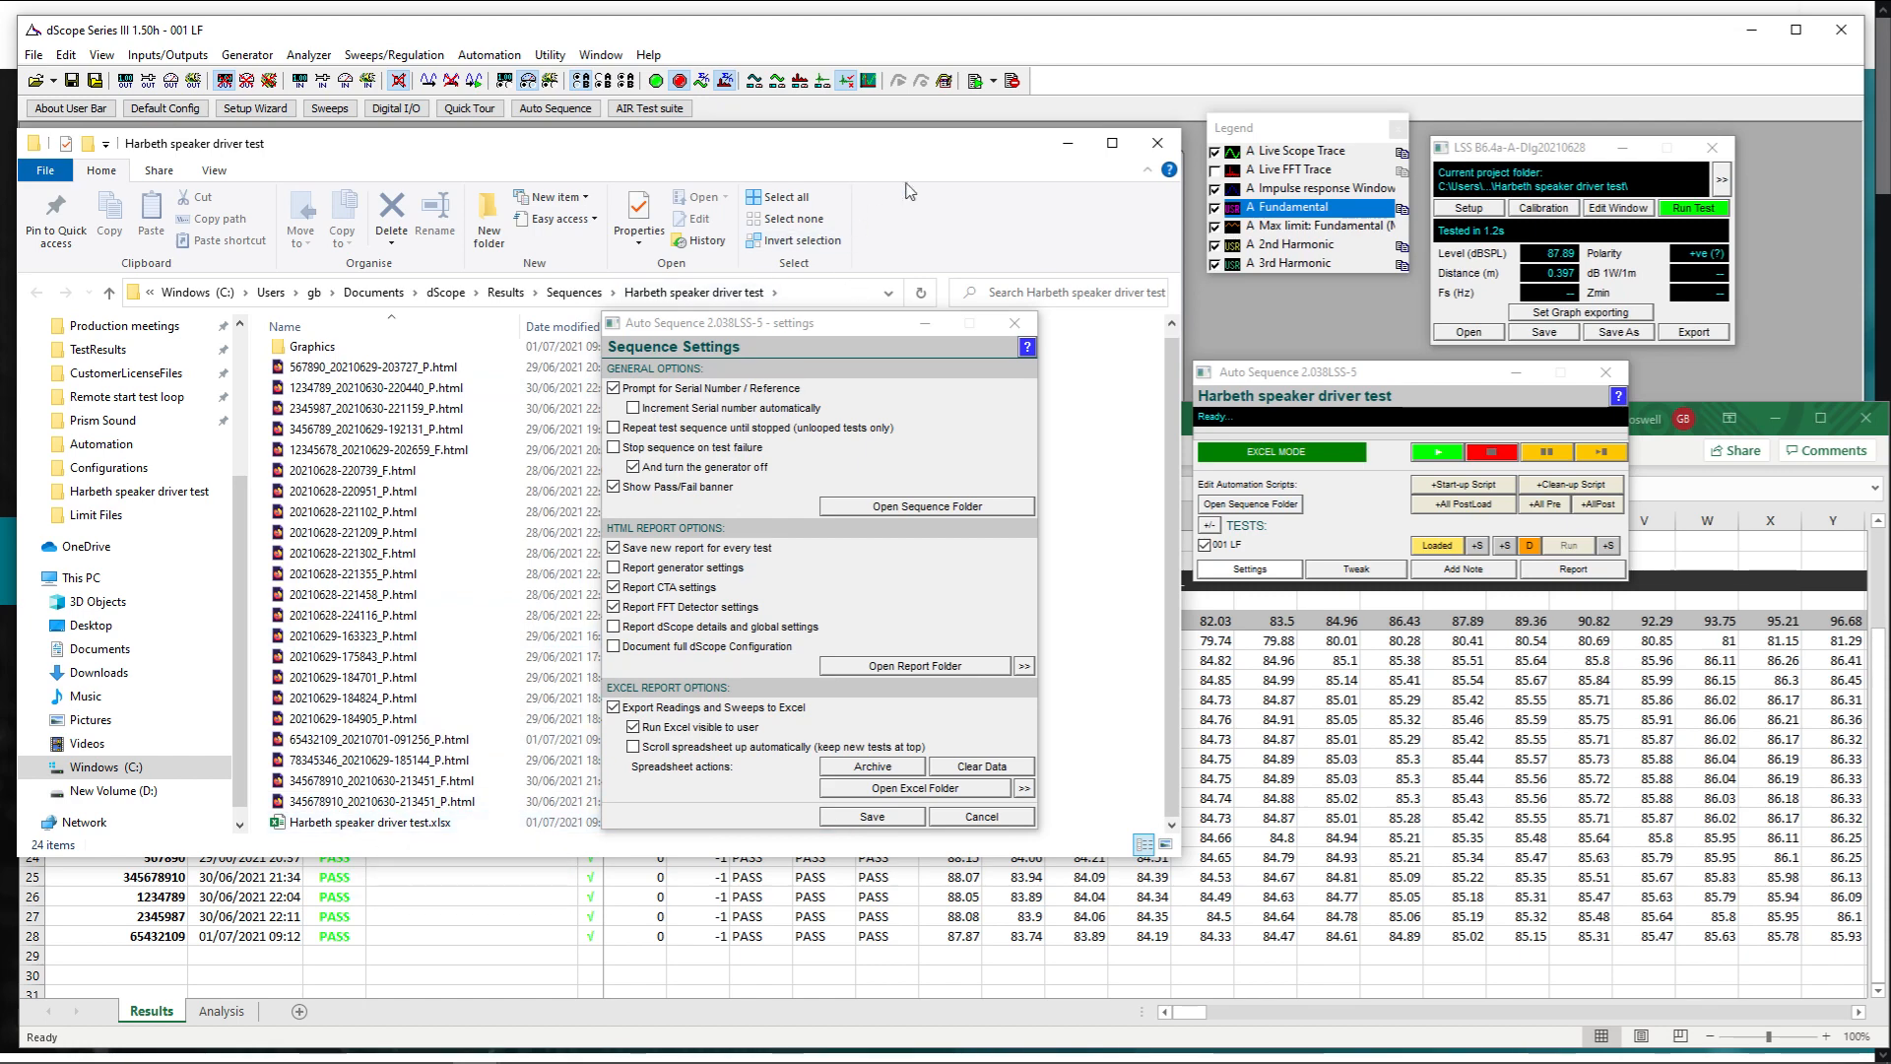
left_click_drag(906, 144, 0, 148)
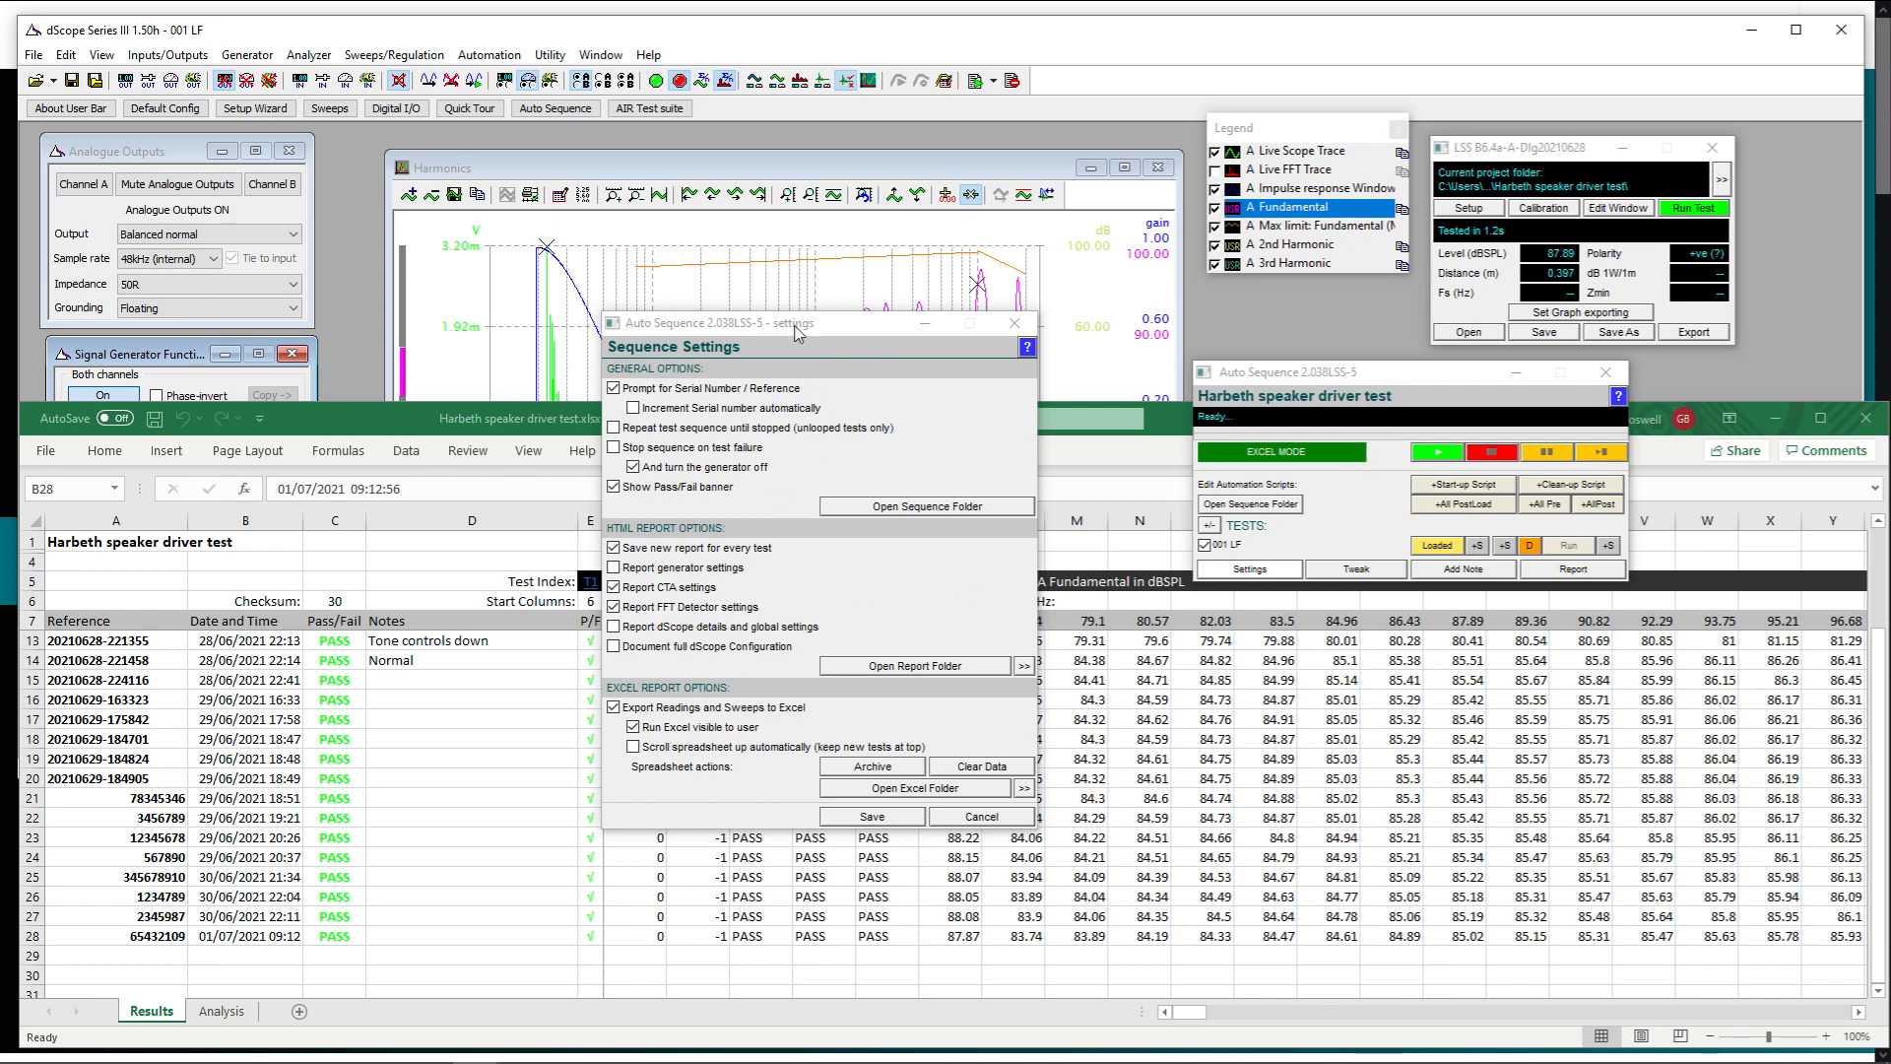
Review the general, HTML report and Excel report options in the sequence settings, and close them without saving
left_click_drag(796, 329, 754, 663)
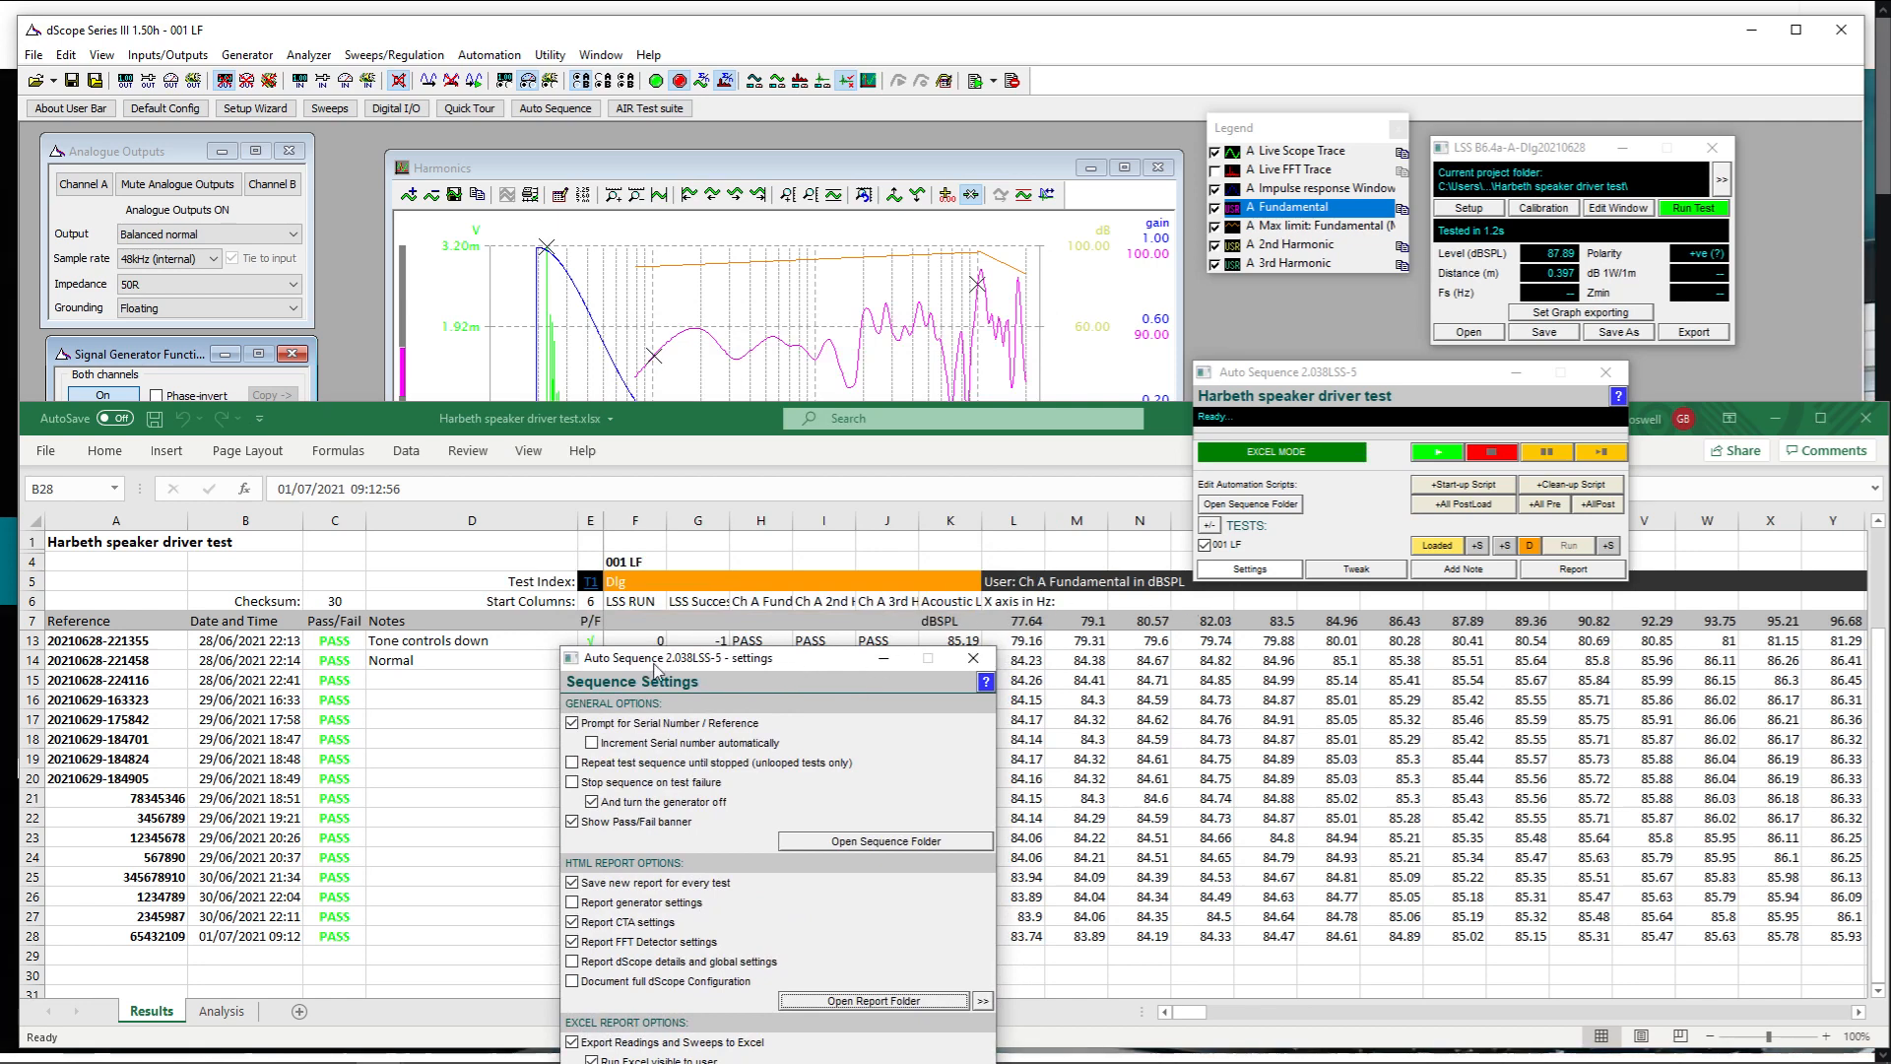
left_click_drag(790, 665, 755, 412)
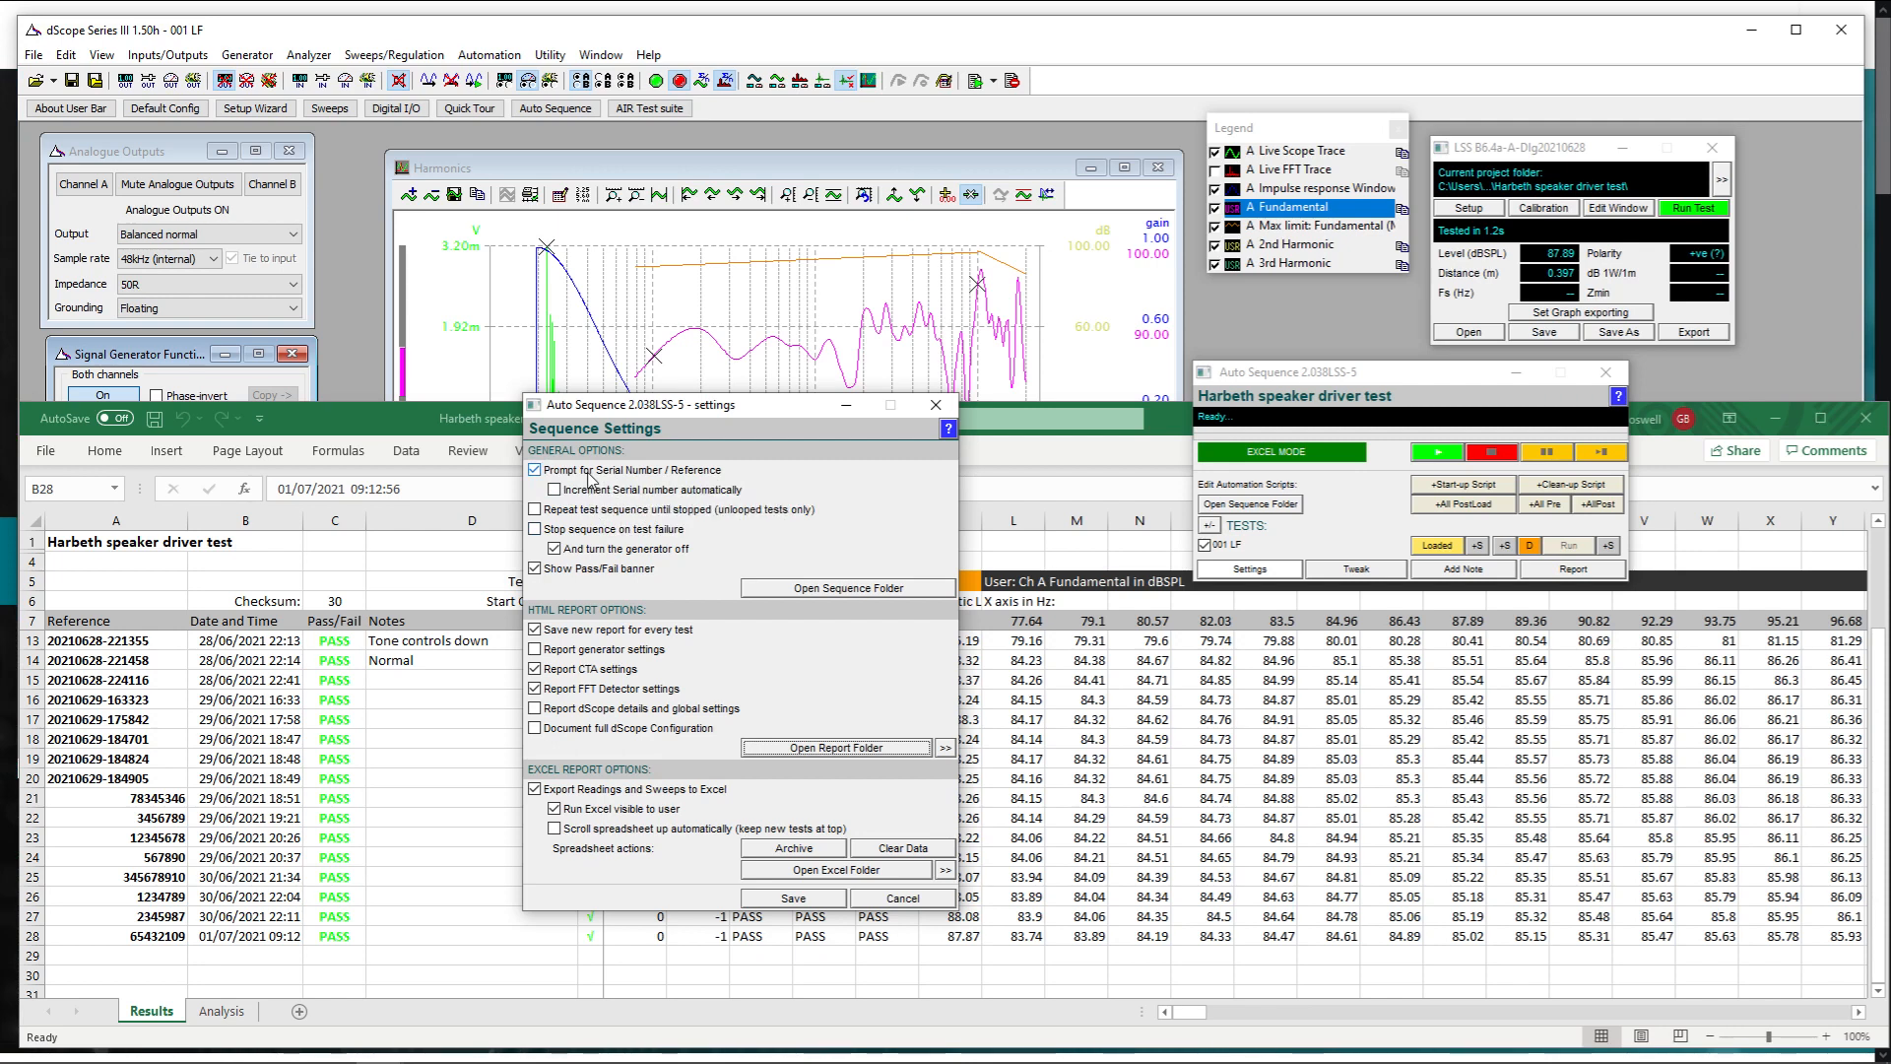
left_click_drag(785, 409, 925, 414)
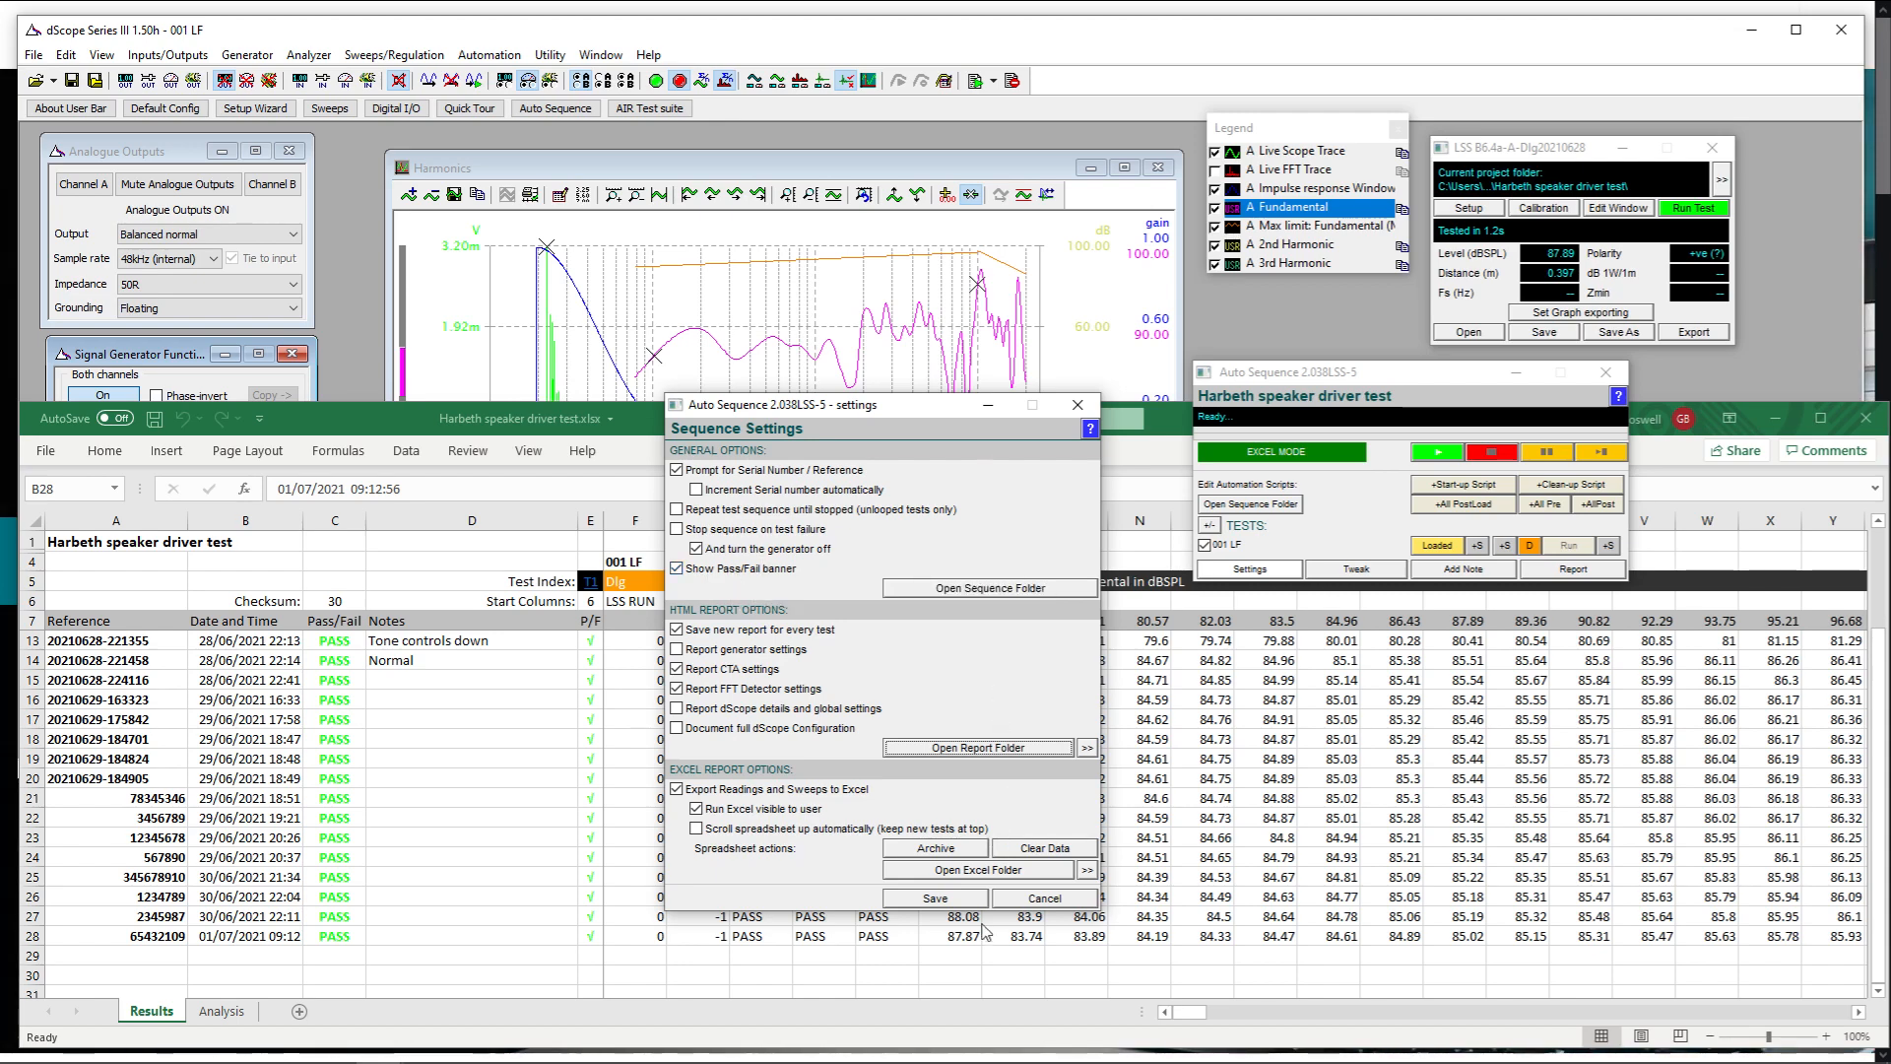
left_click(1011, 899)
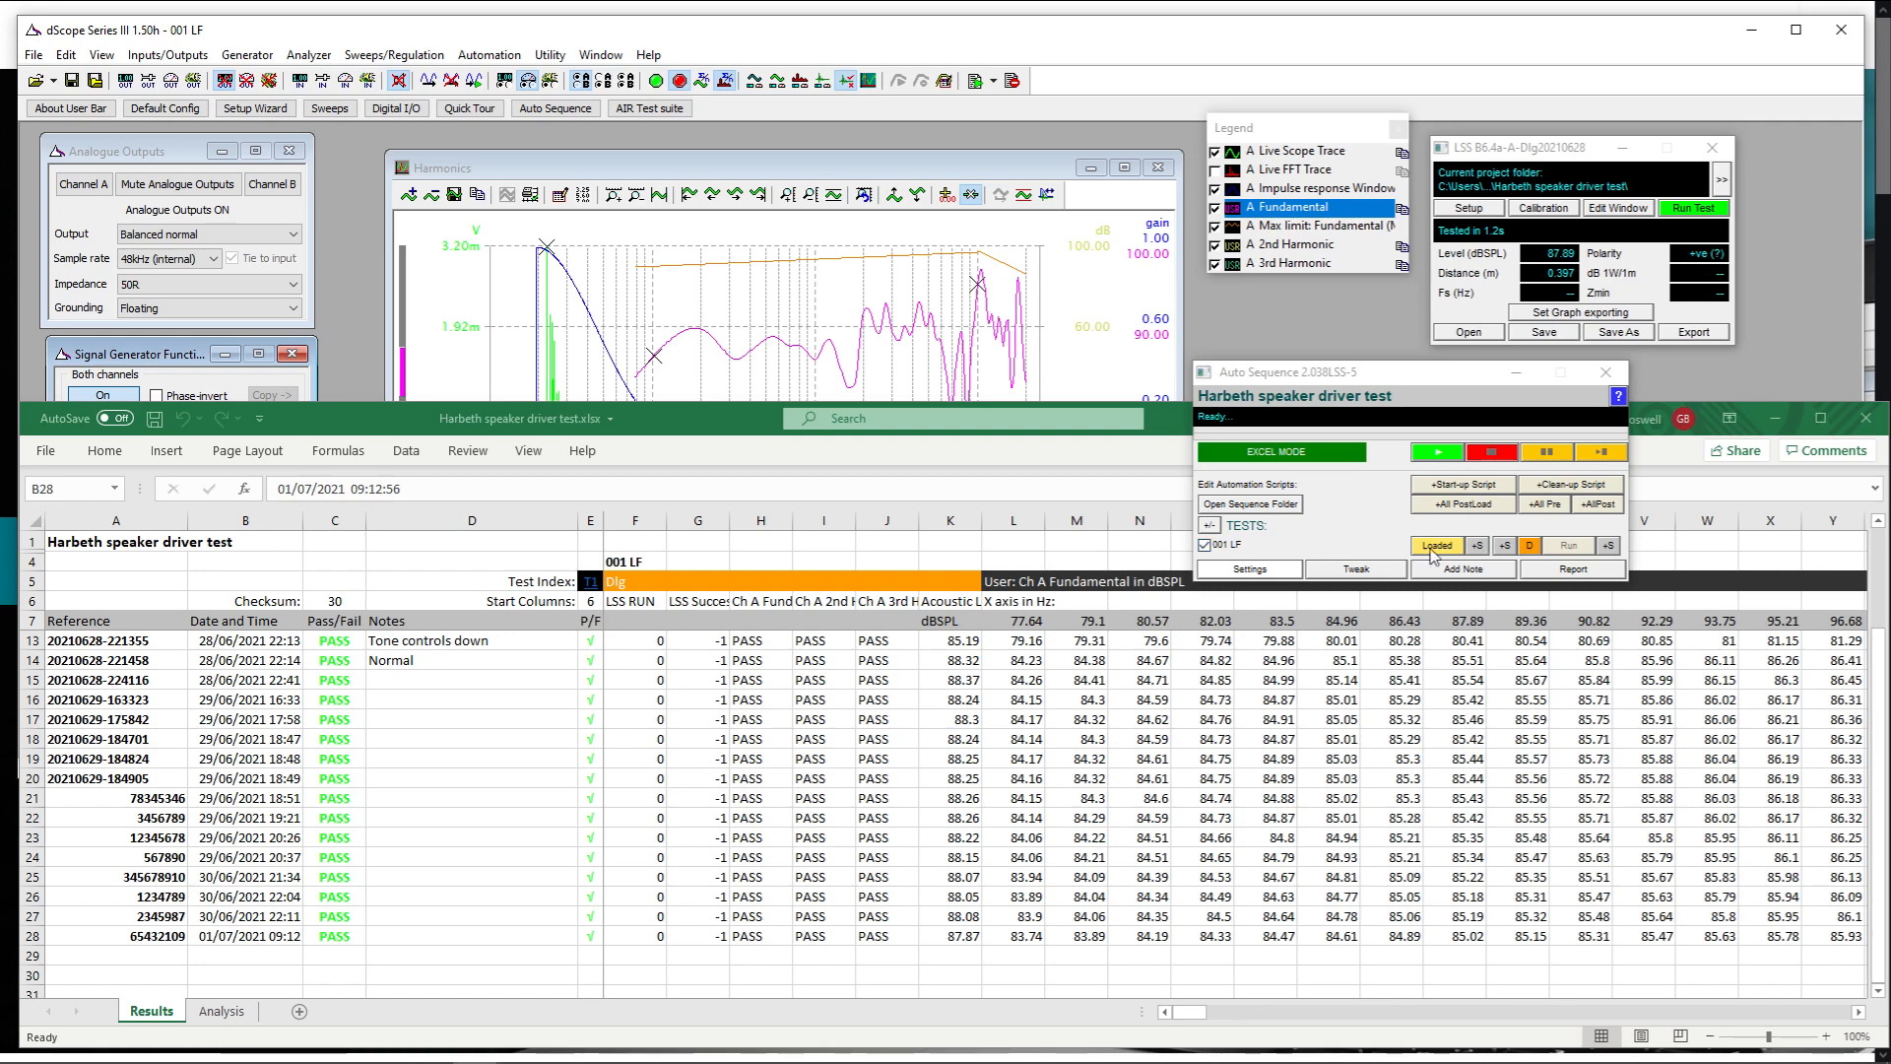
Open the dialogue editor for test 001 LF and examine the XML result choices of the Ch A Fundamental dialogue
left_click(1530, 547)
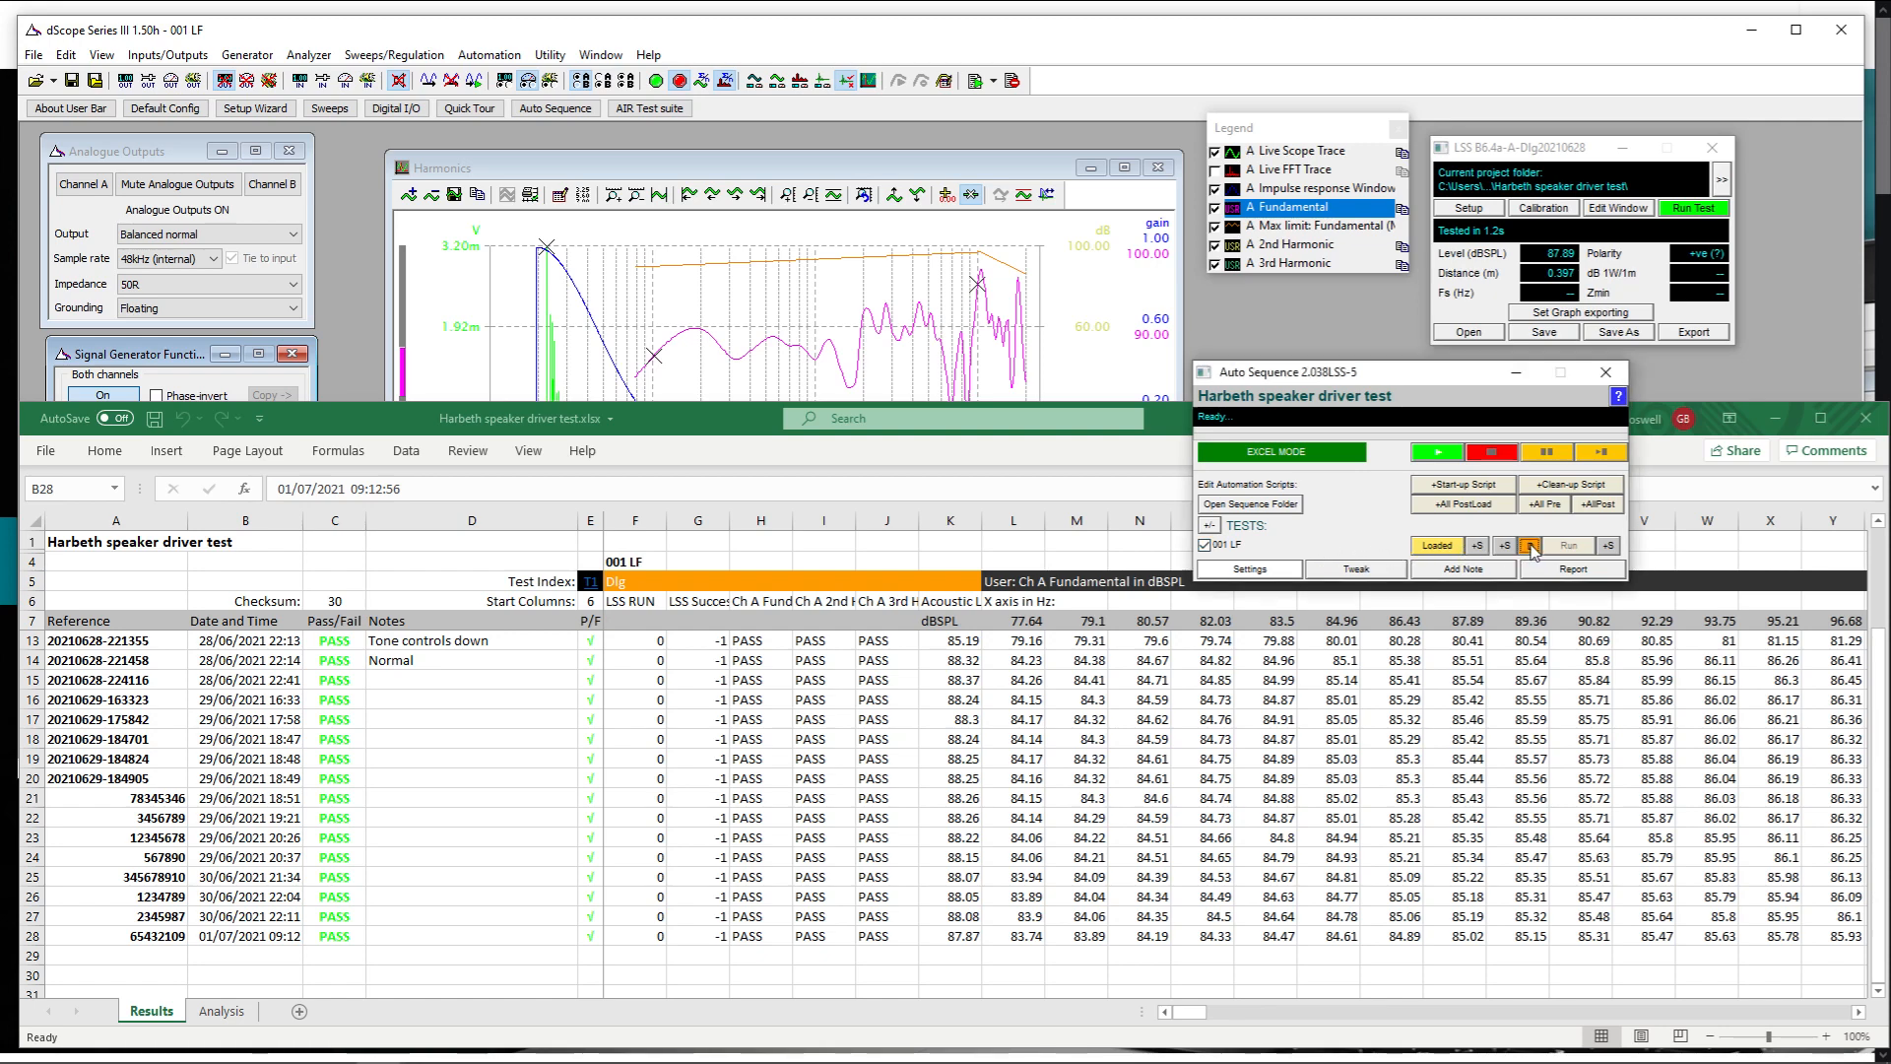
left_click_drag(1489, 394, 1052, 323)
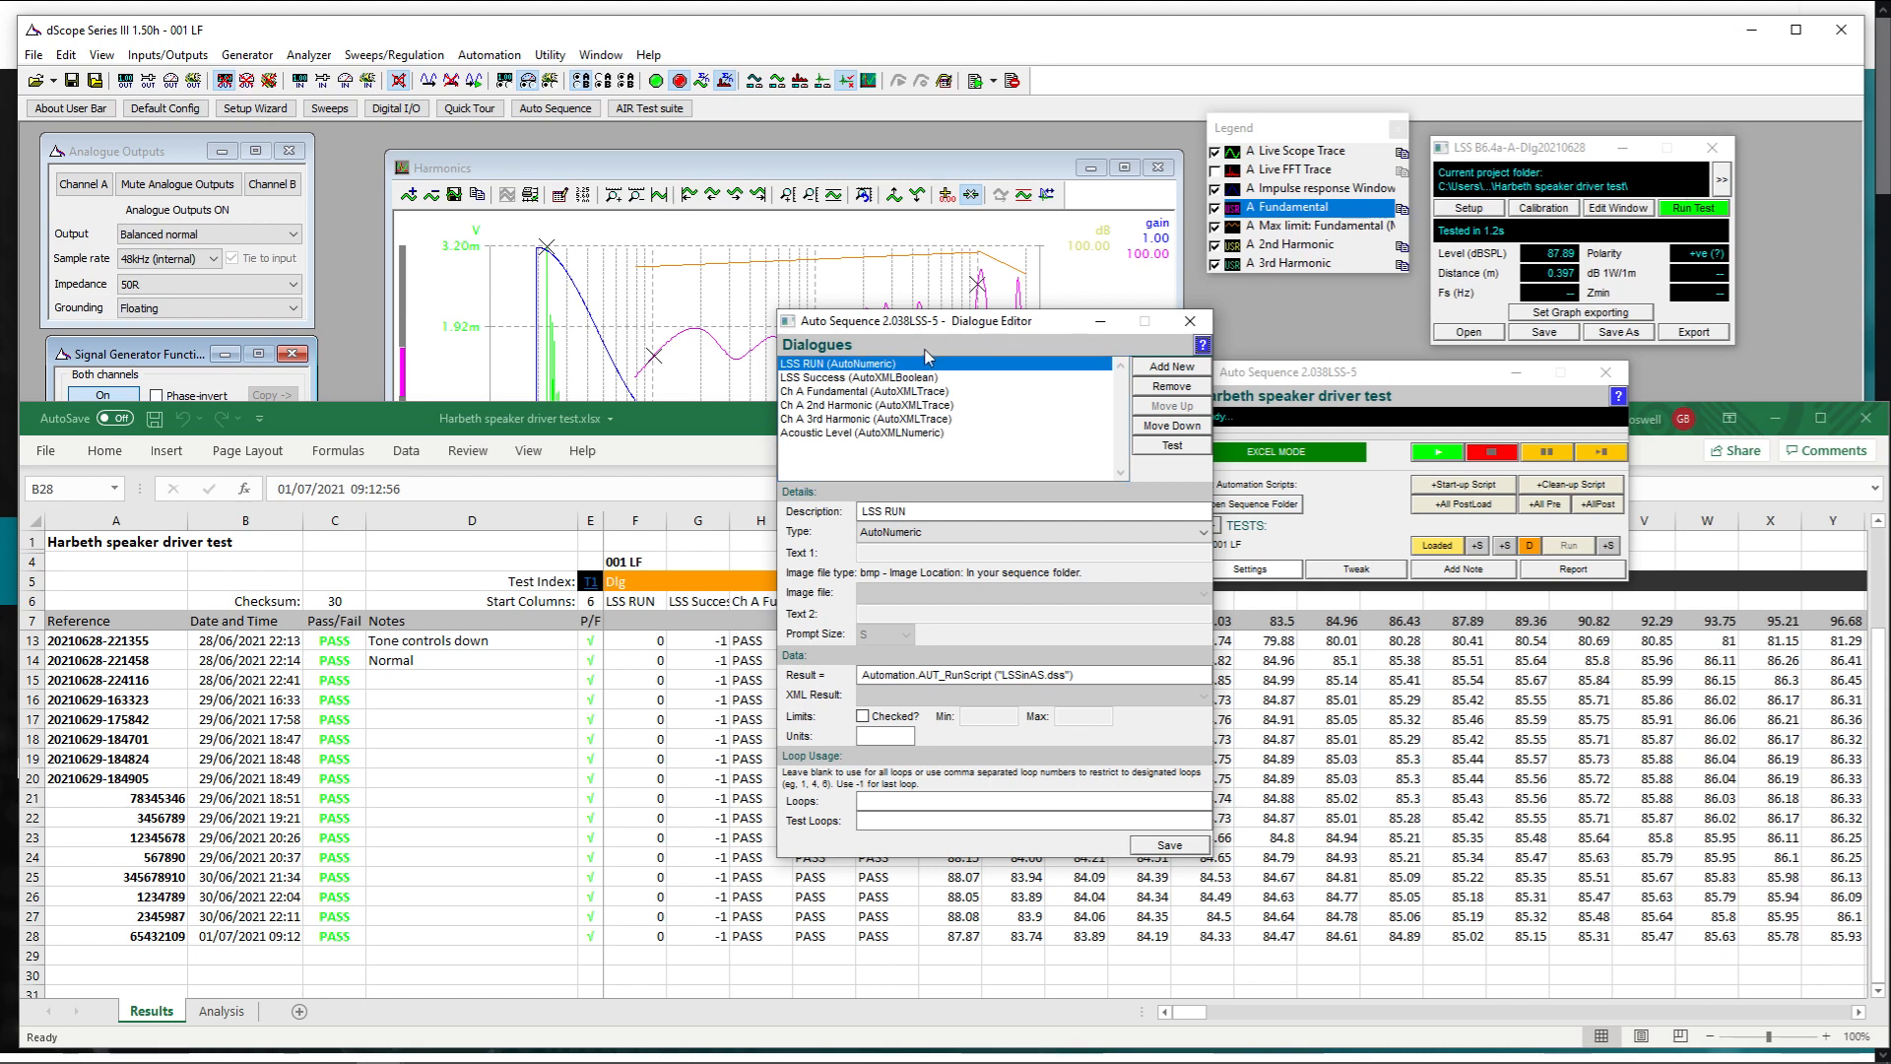
left_click(835, 392)
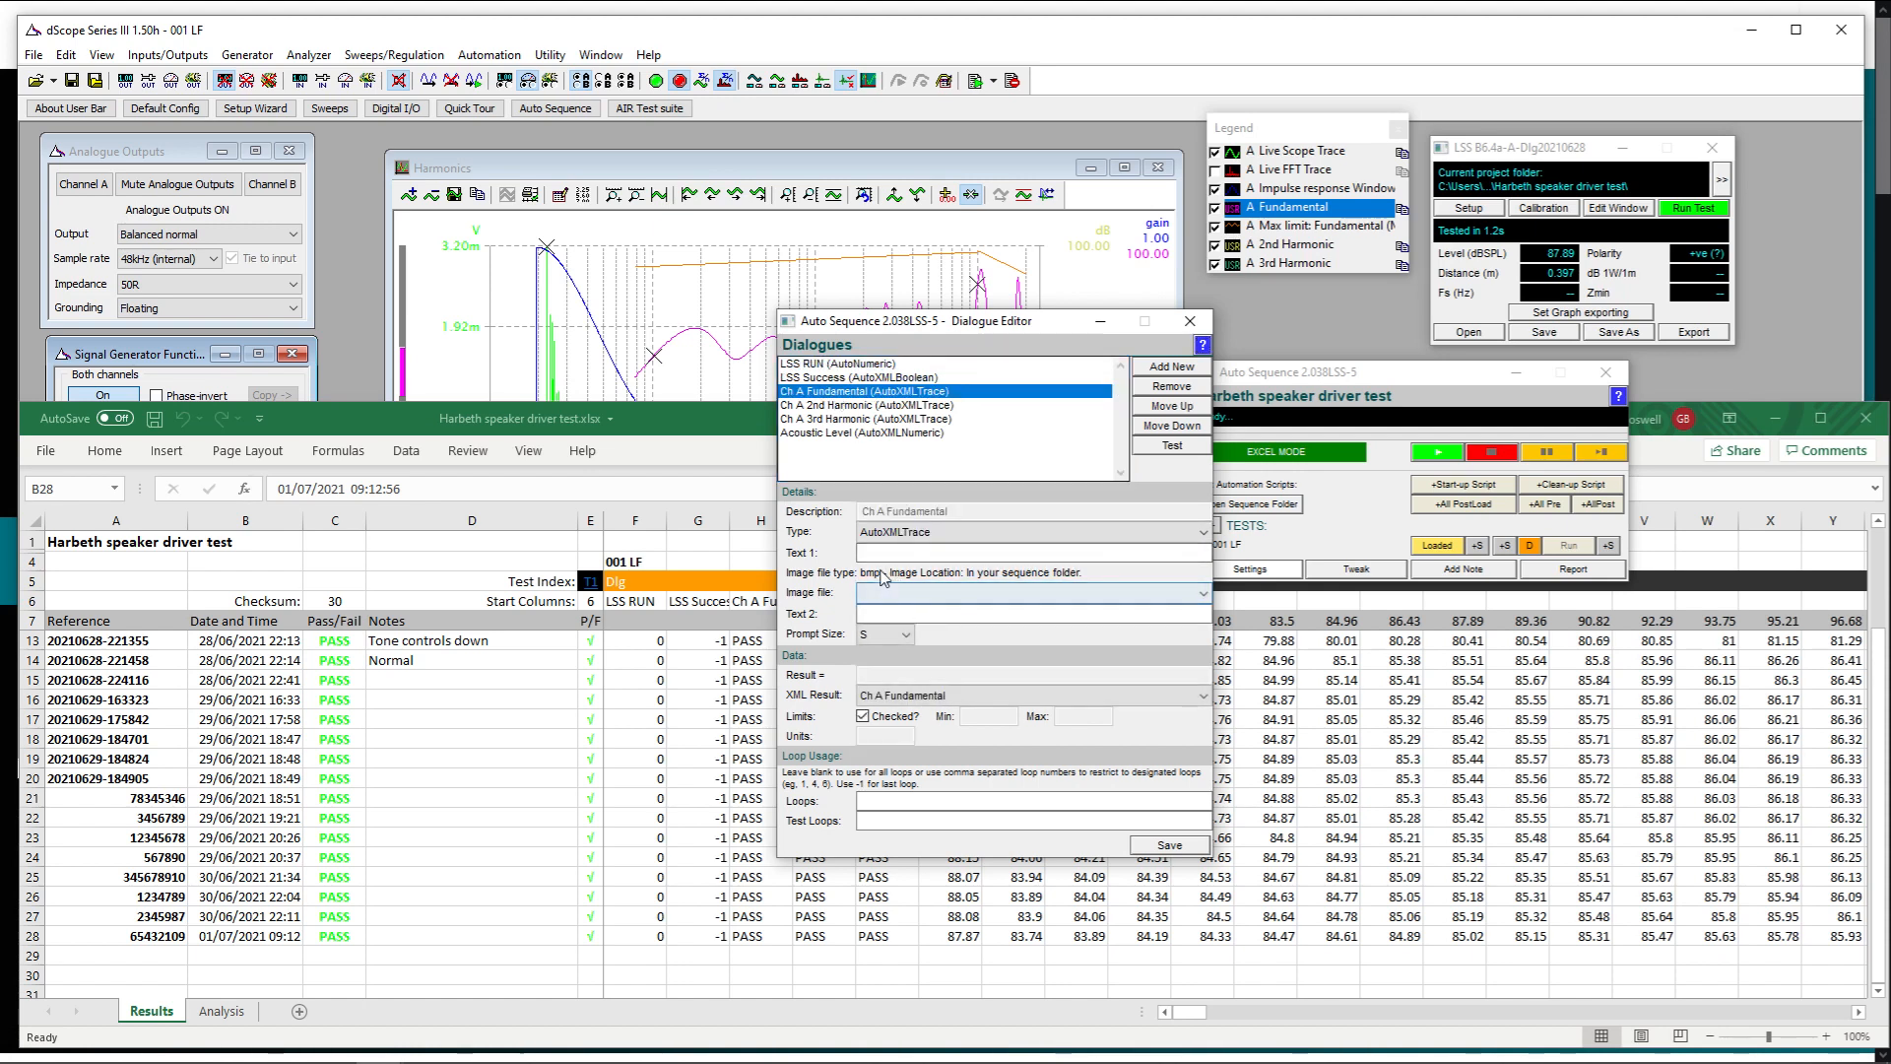
left_click(933, 696)
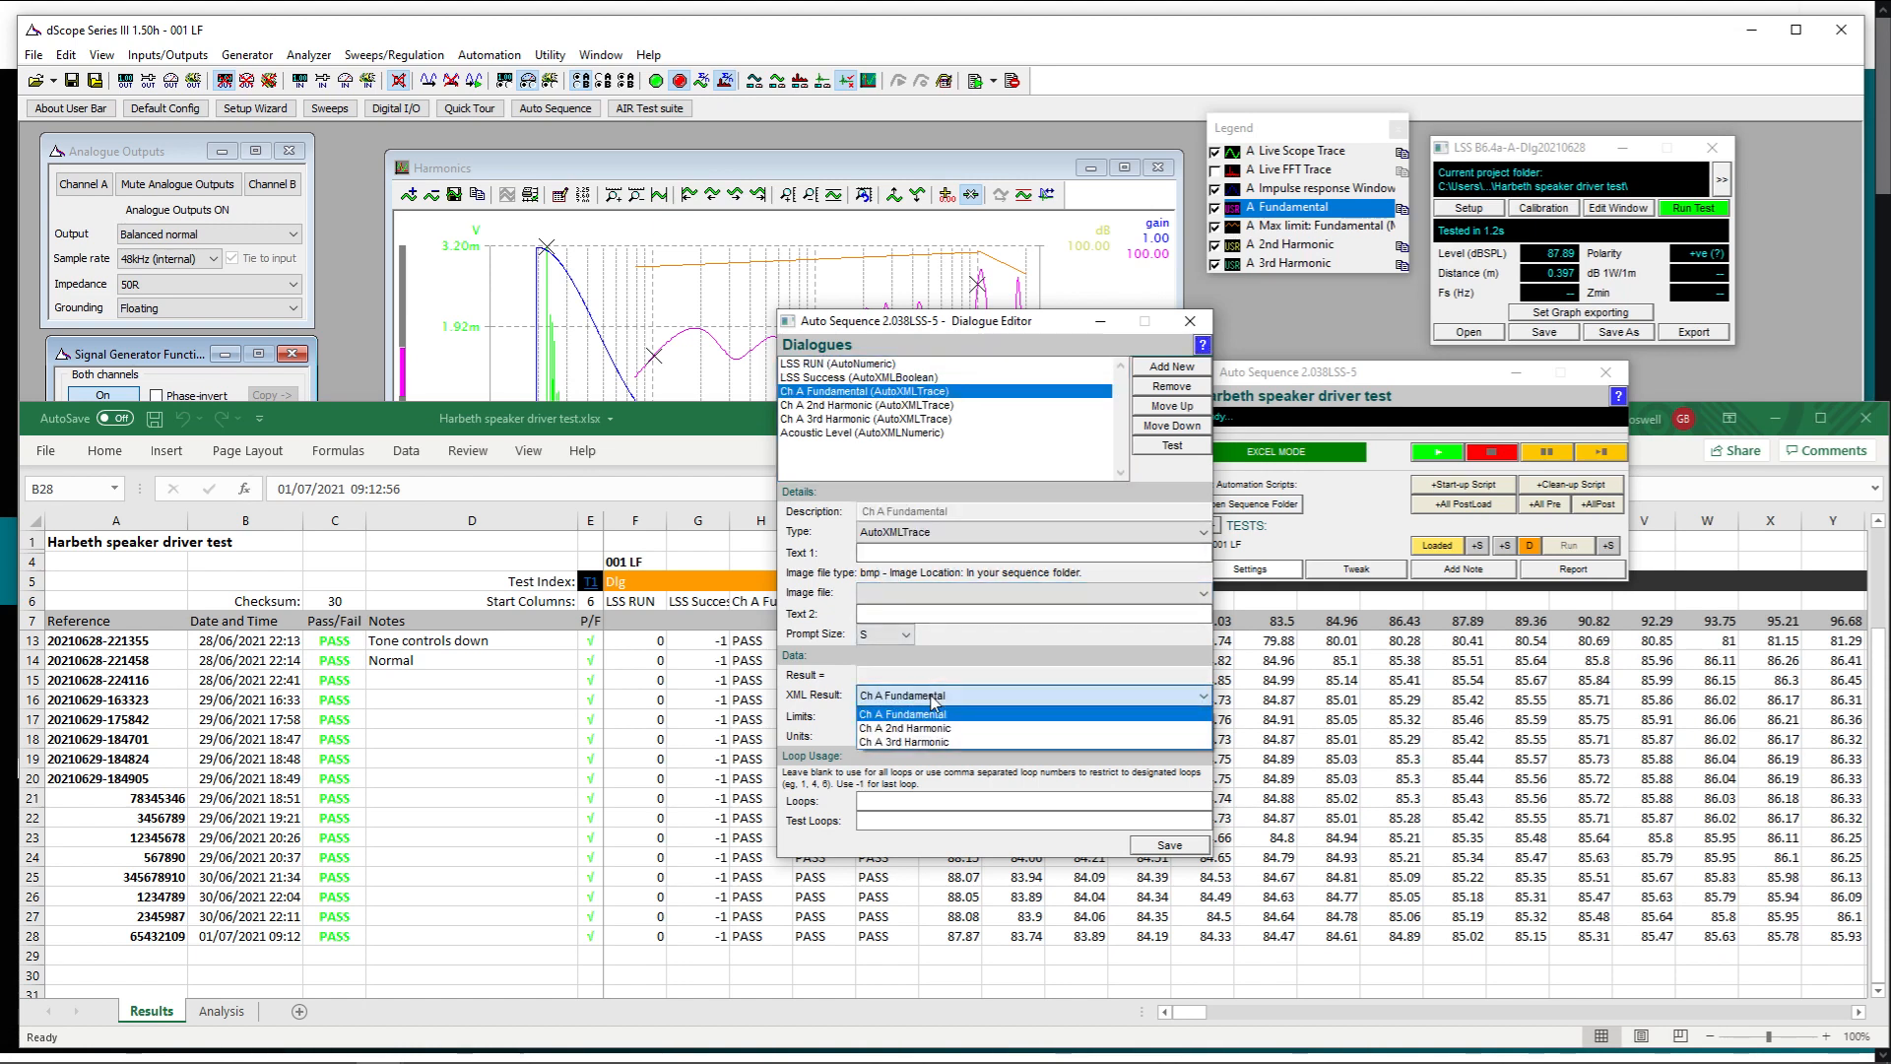
left_click(932, 701)
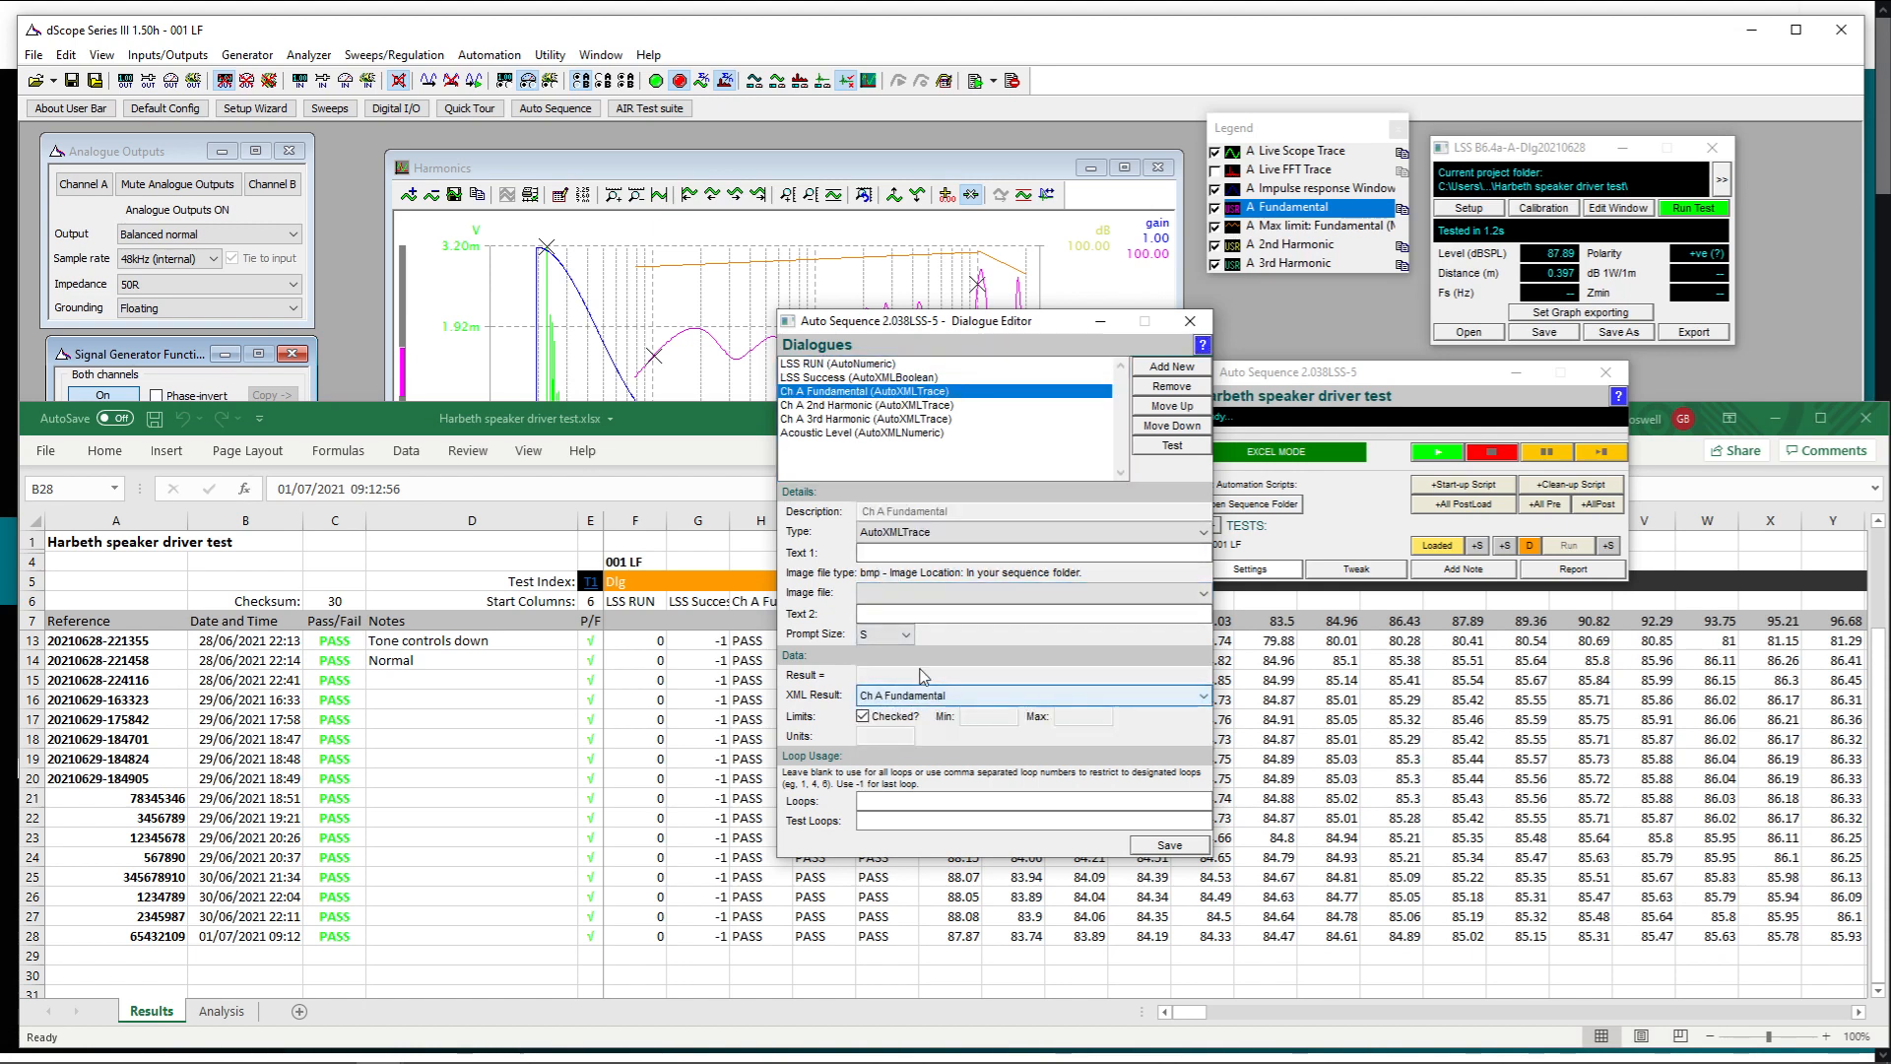
Compare the XML results assigned to the Ch A Fundamental, 2nd Harmonic and 3rd Harmonic trace dialogues
left_click(864, 405)
left_click(853, 418)
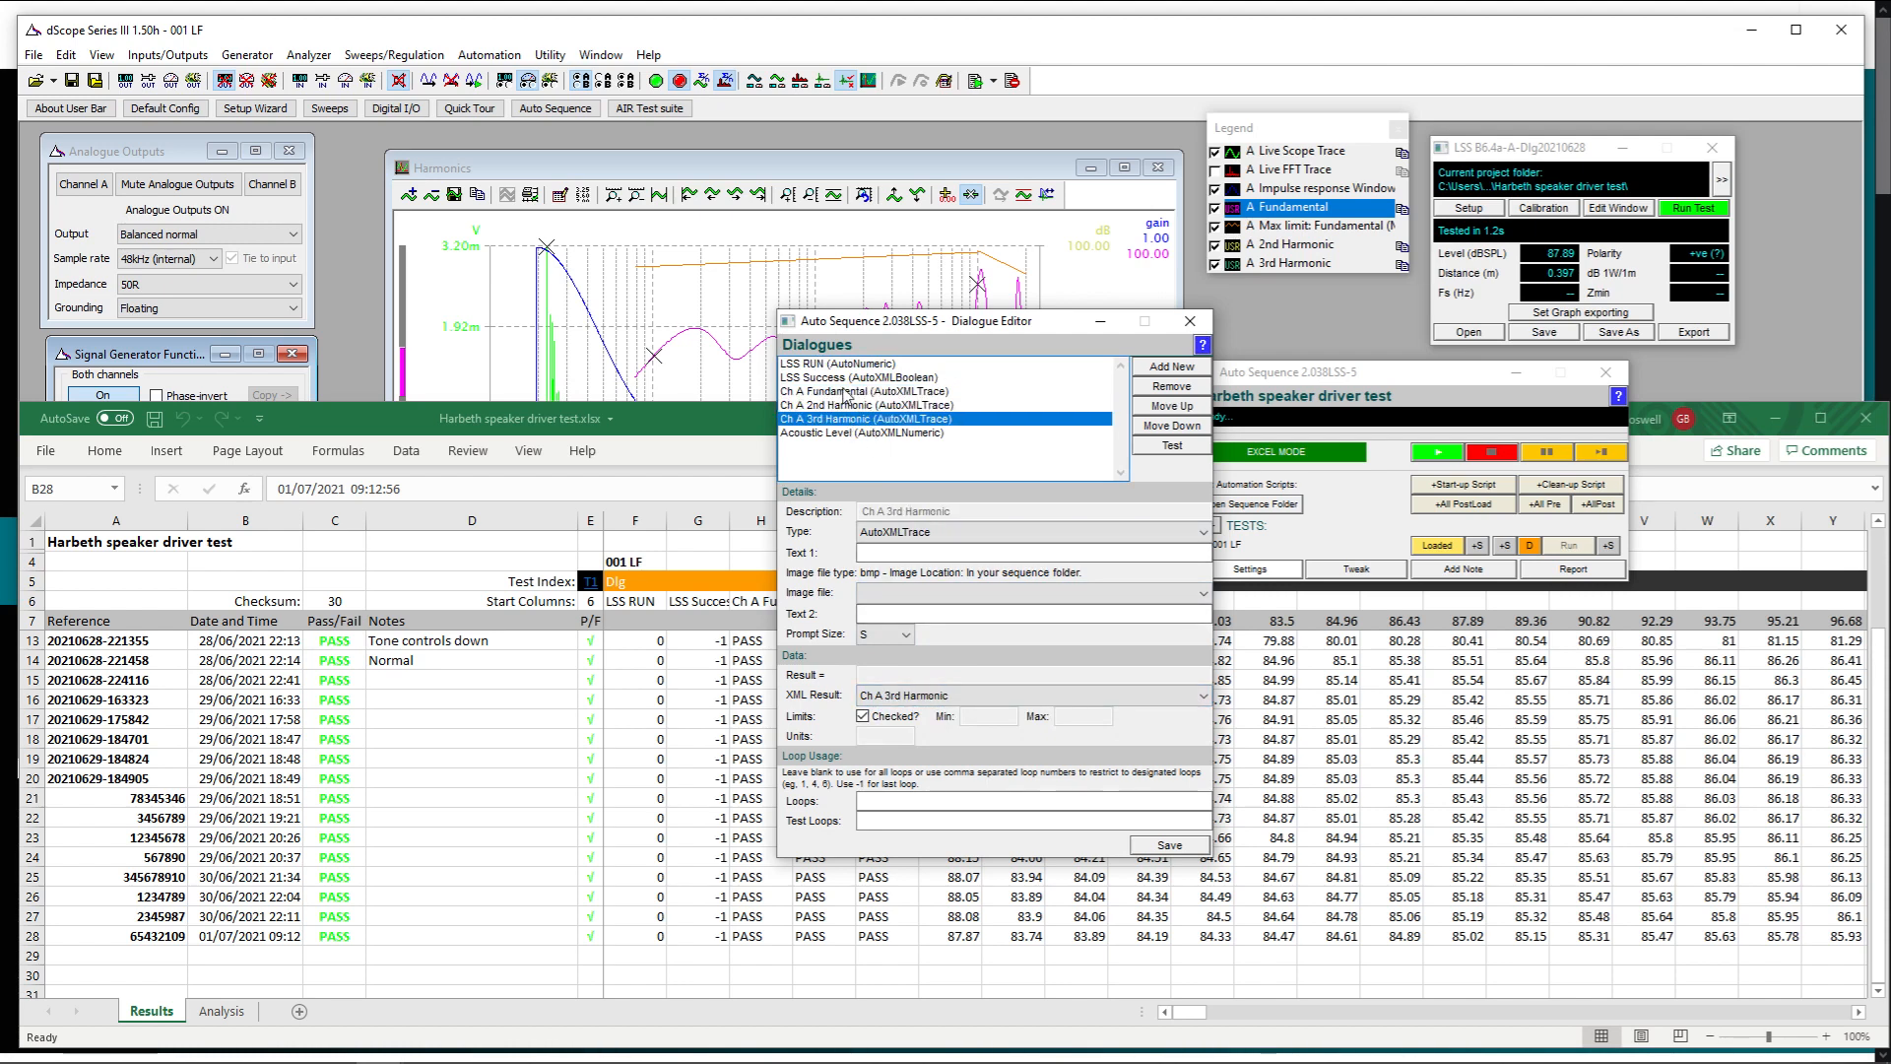
left_click(839, 394)
left_click(838, 406)
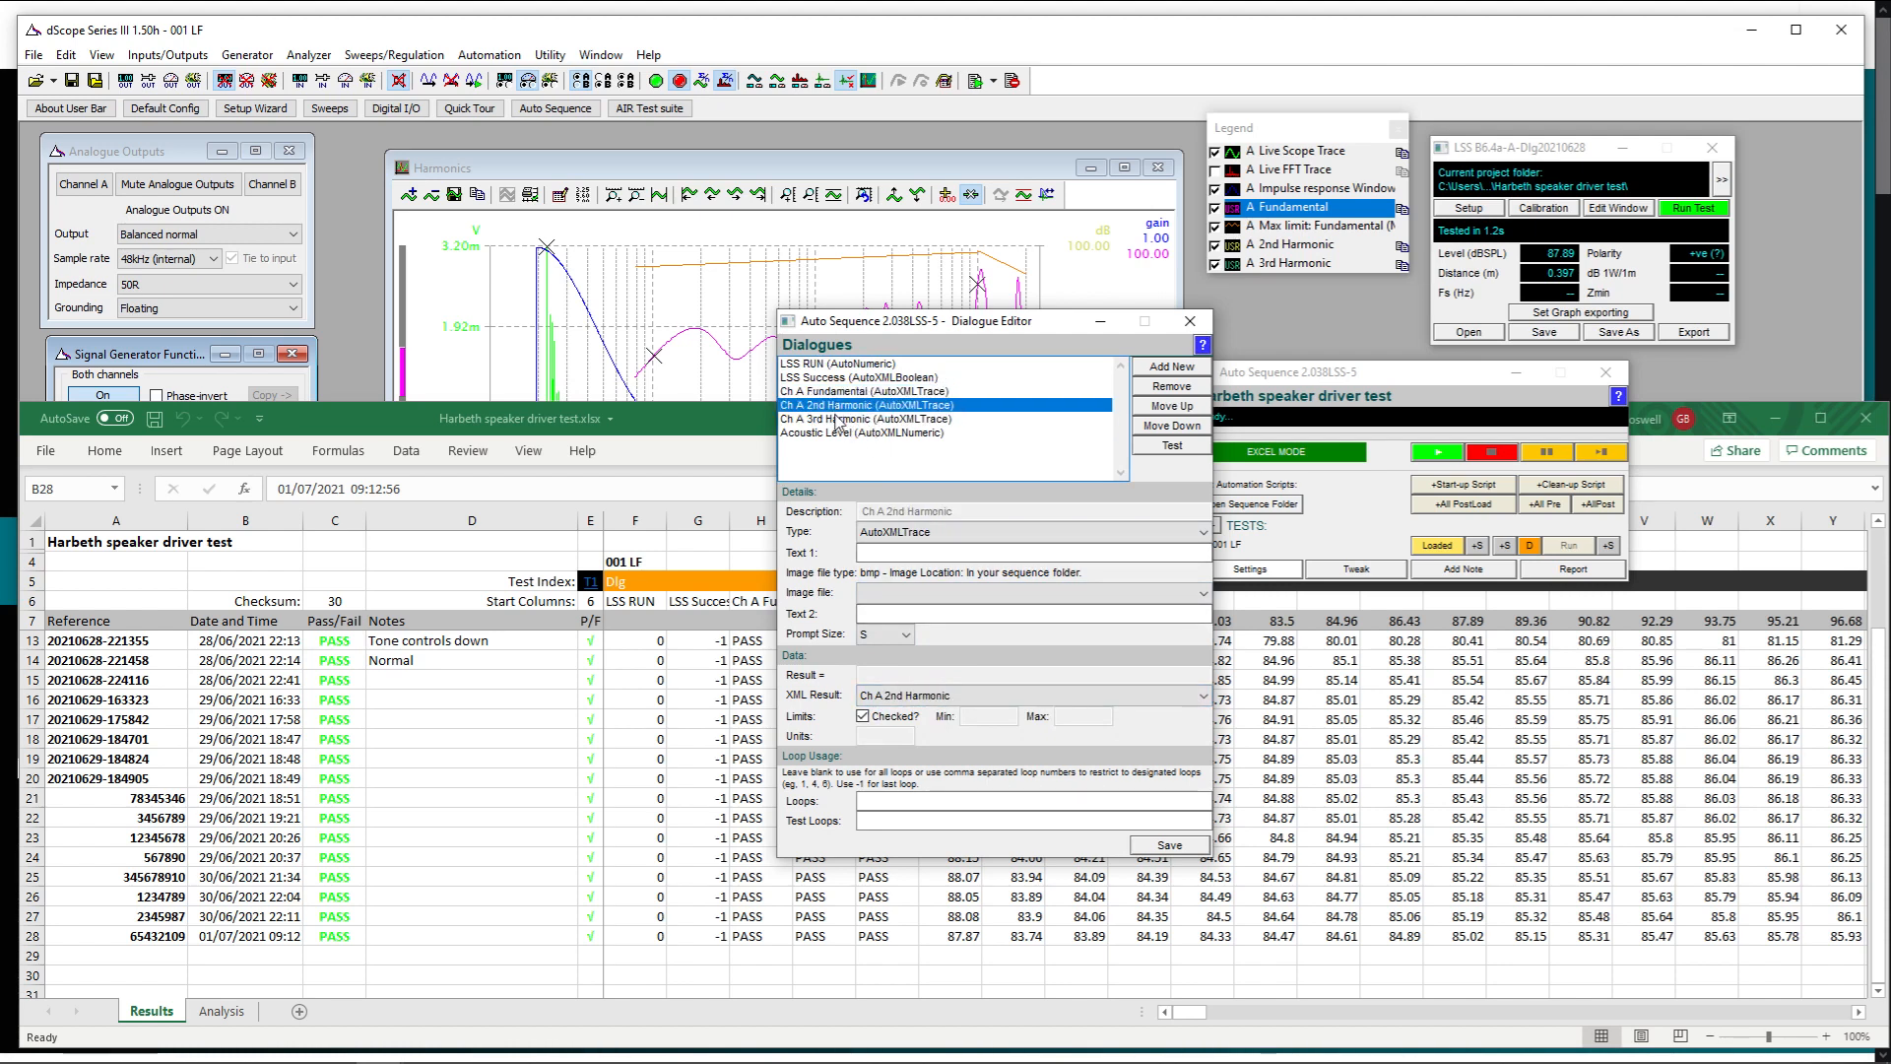
left_click(838, 421)
left_click(838, 392)
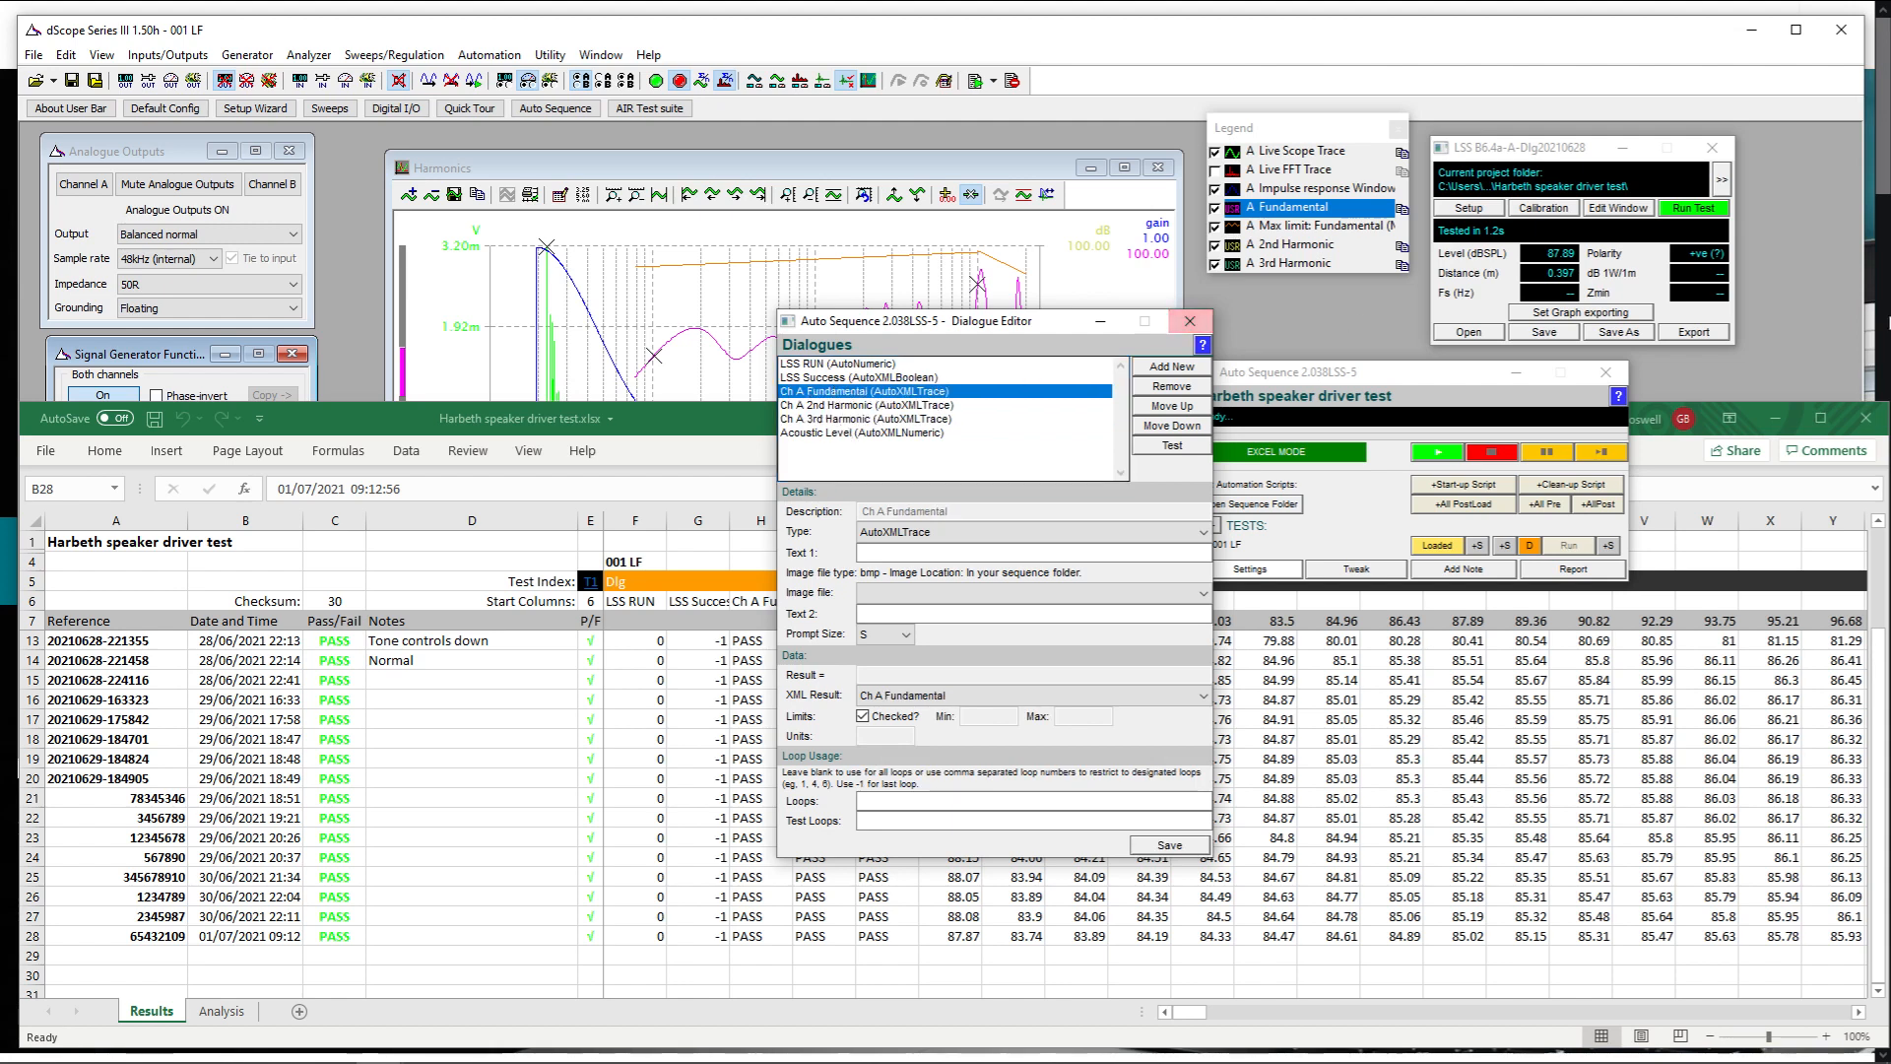
Check the Acoustic Level dialogue's XML result and limits against the LSS level reading, and close the dialogue editor
left_click(853, 433)
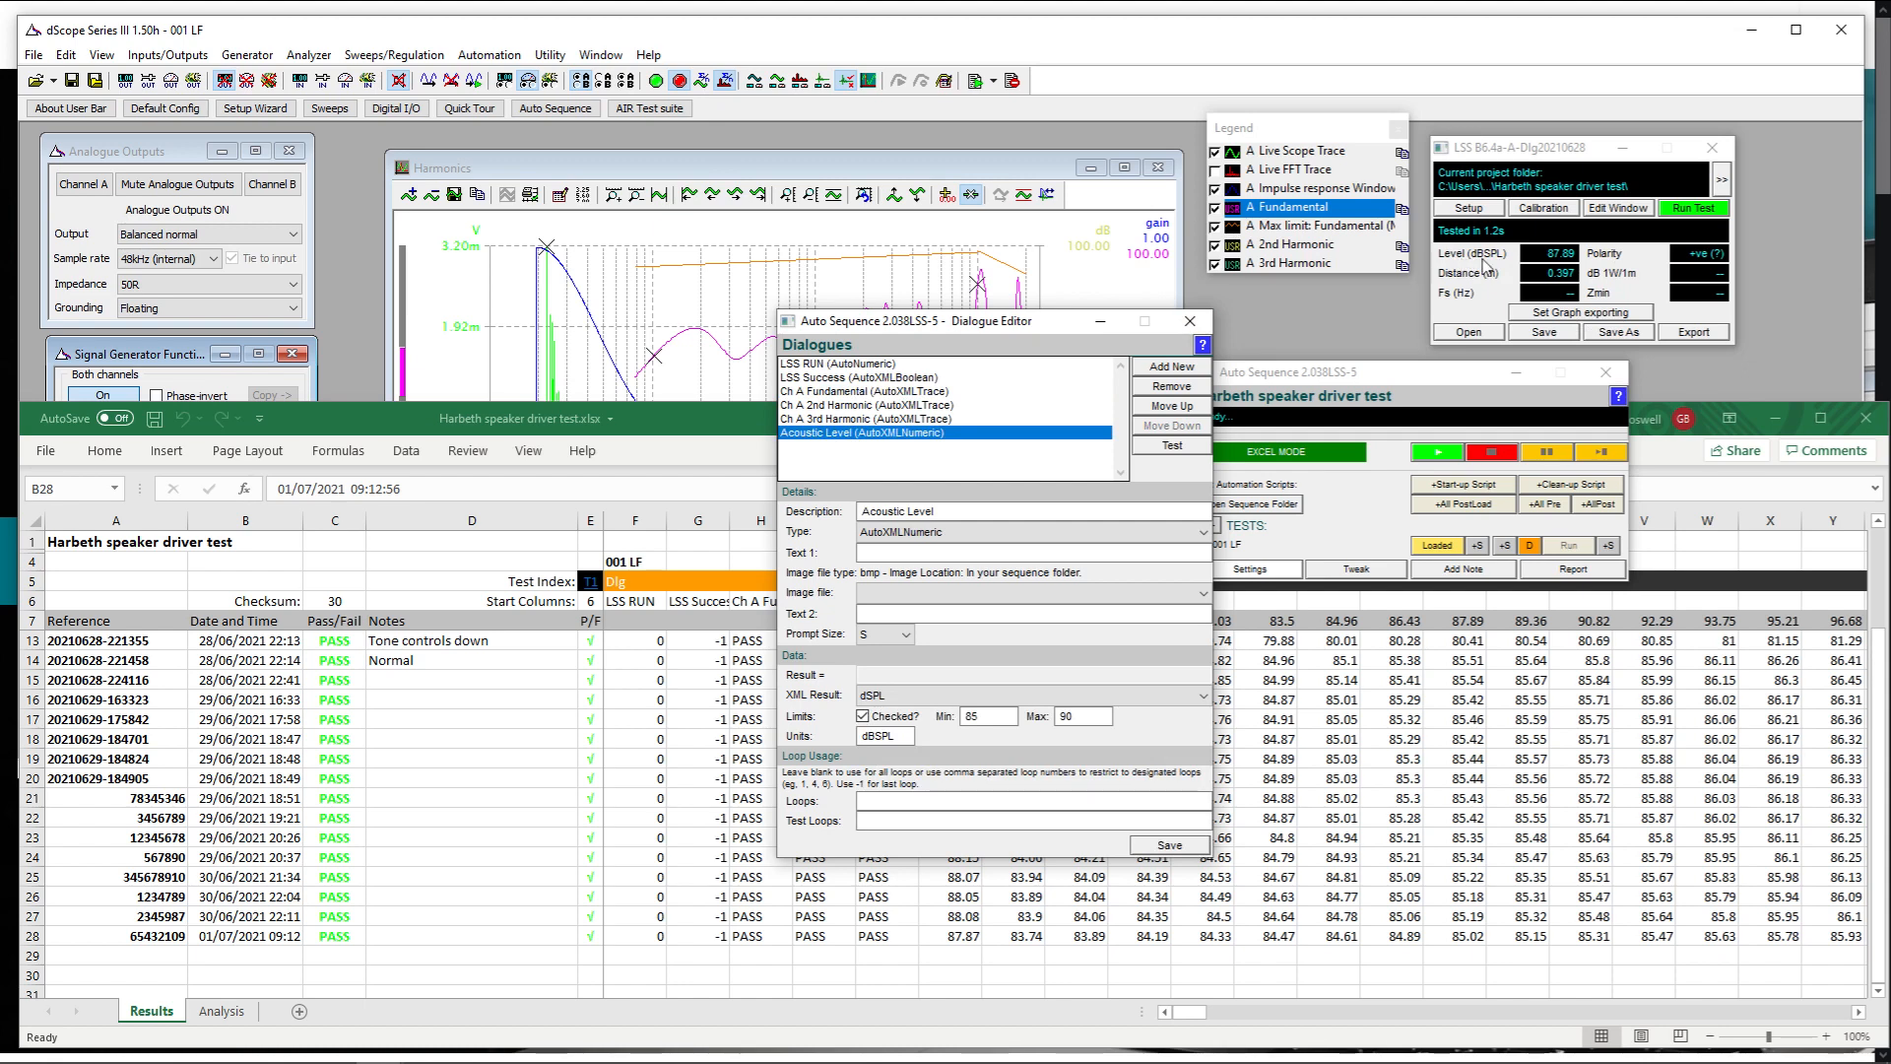
left_click(1548, 157)
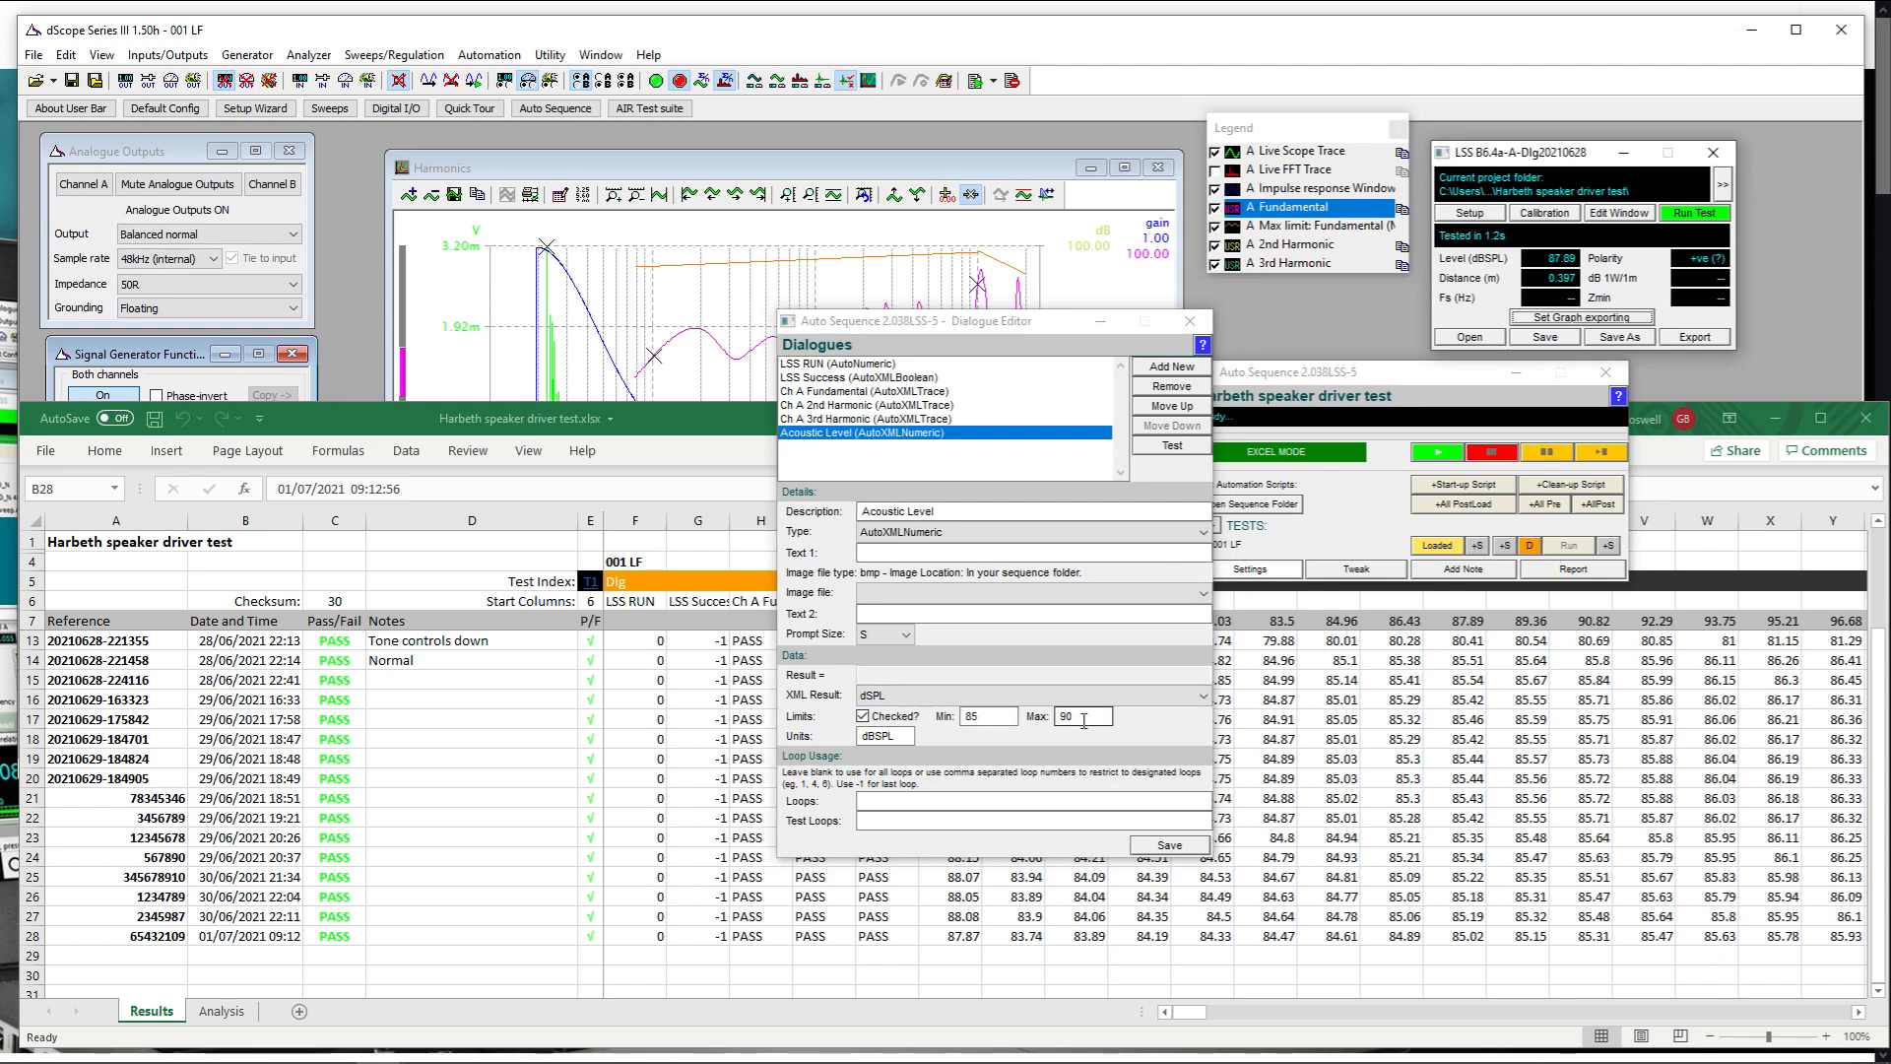
left_click(1186, 323)
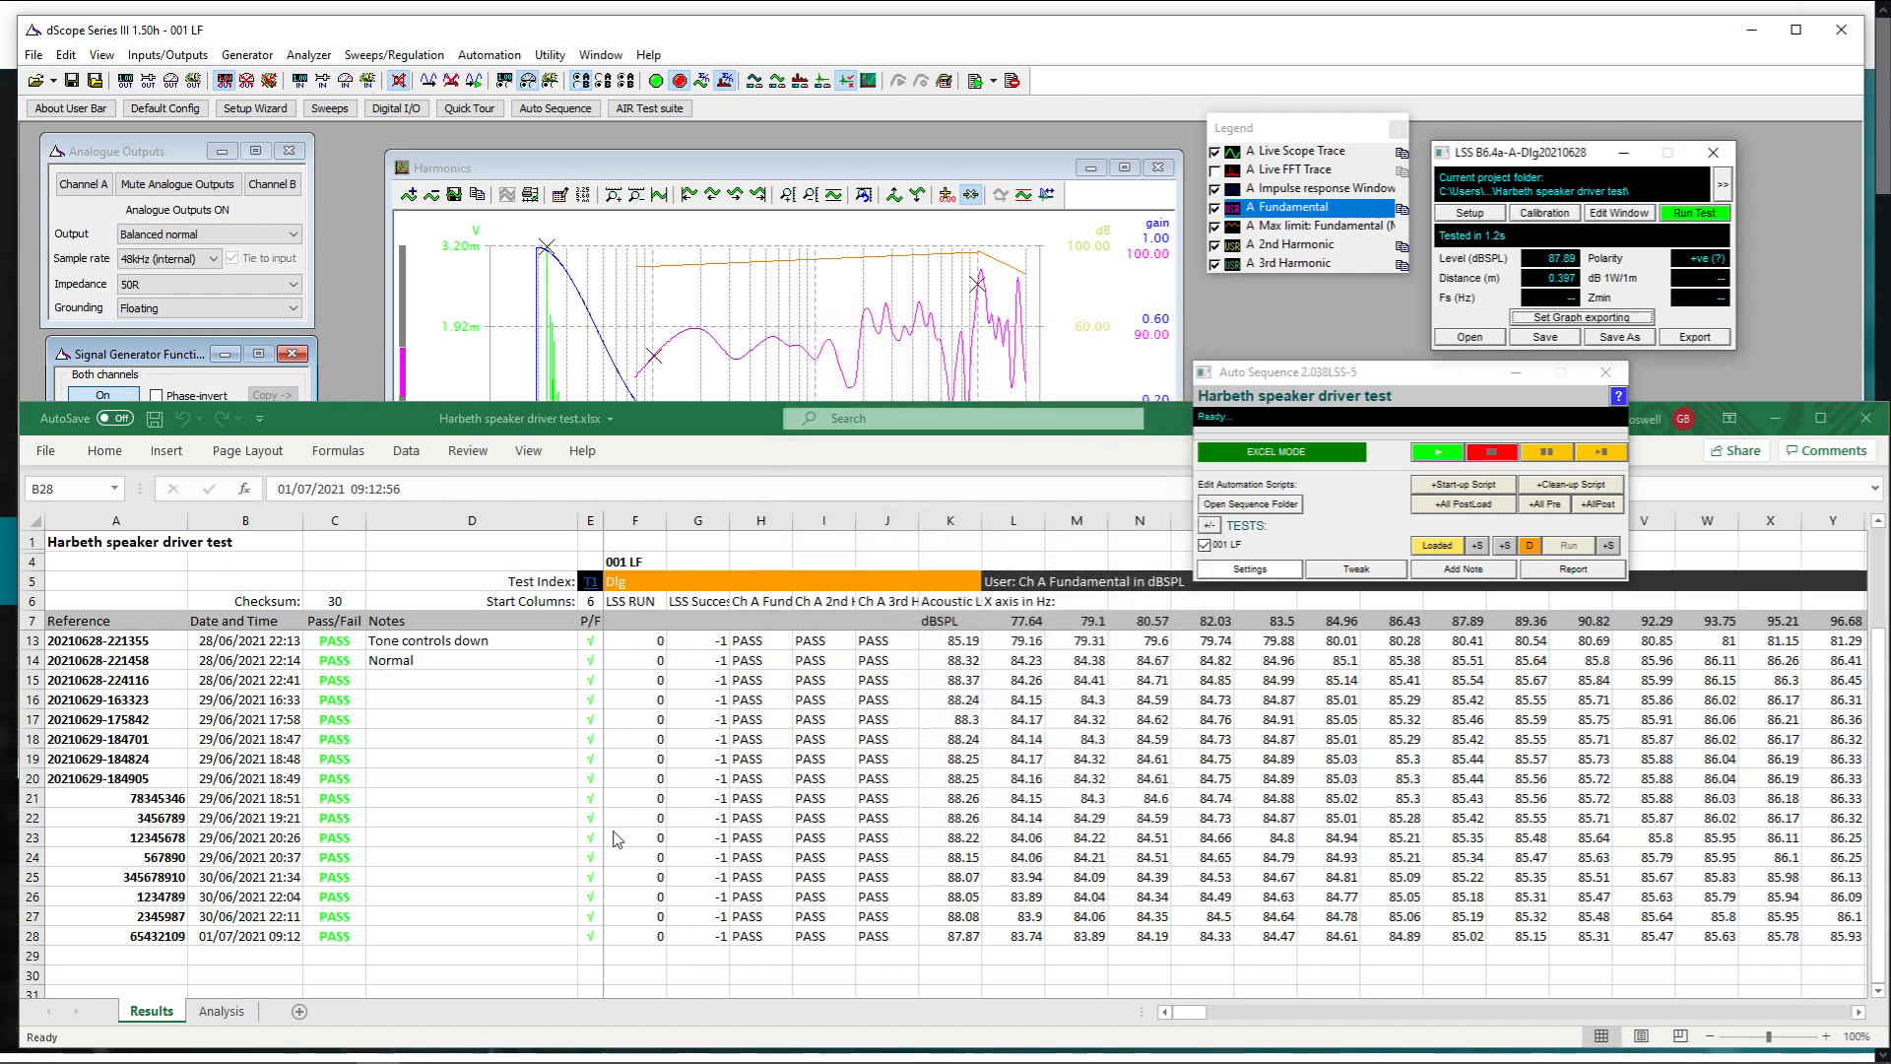
Review the earlier pass/fail results and notes in the Excel Results sheet, and return to the dScope window
scroll(602, 862, "up", 2)
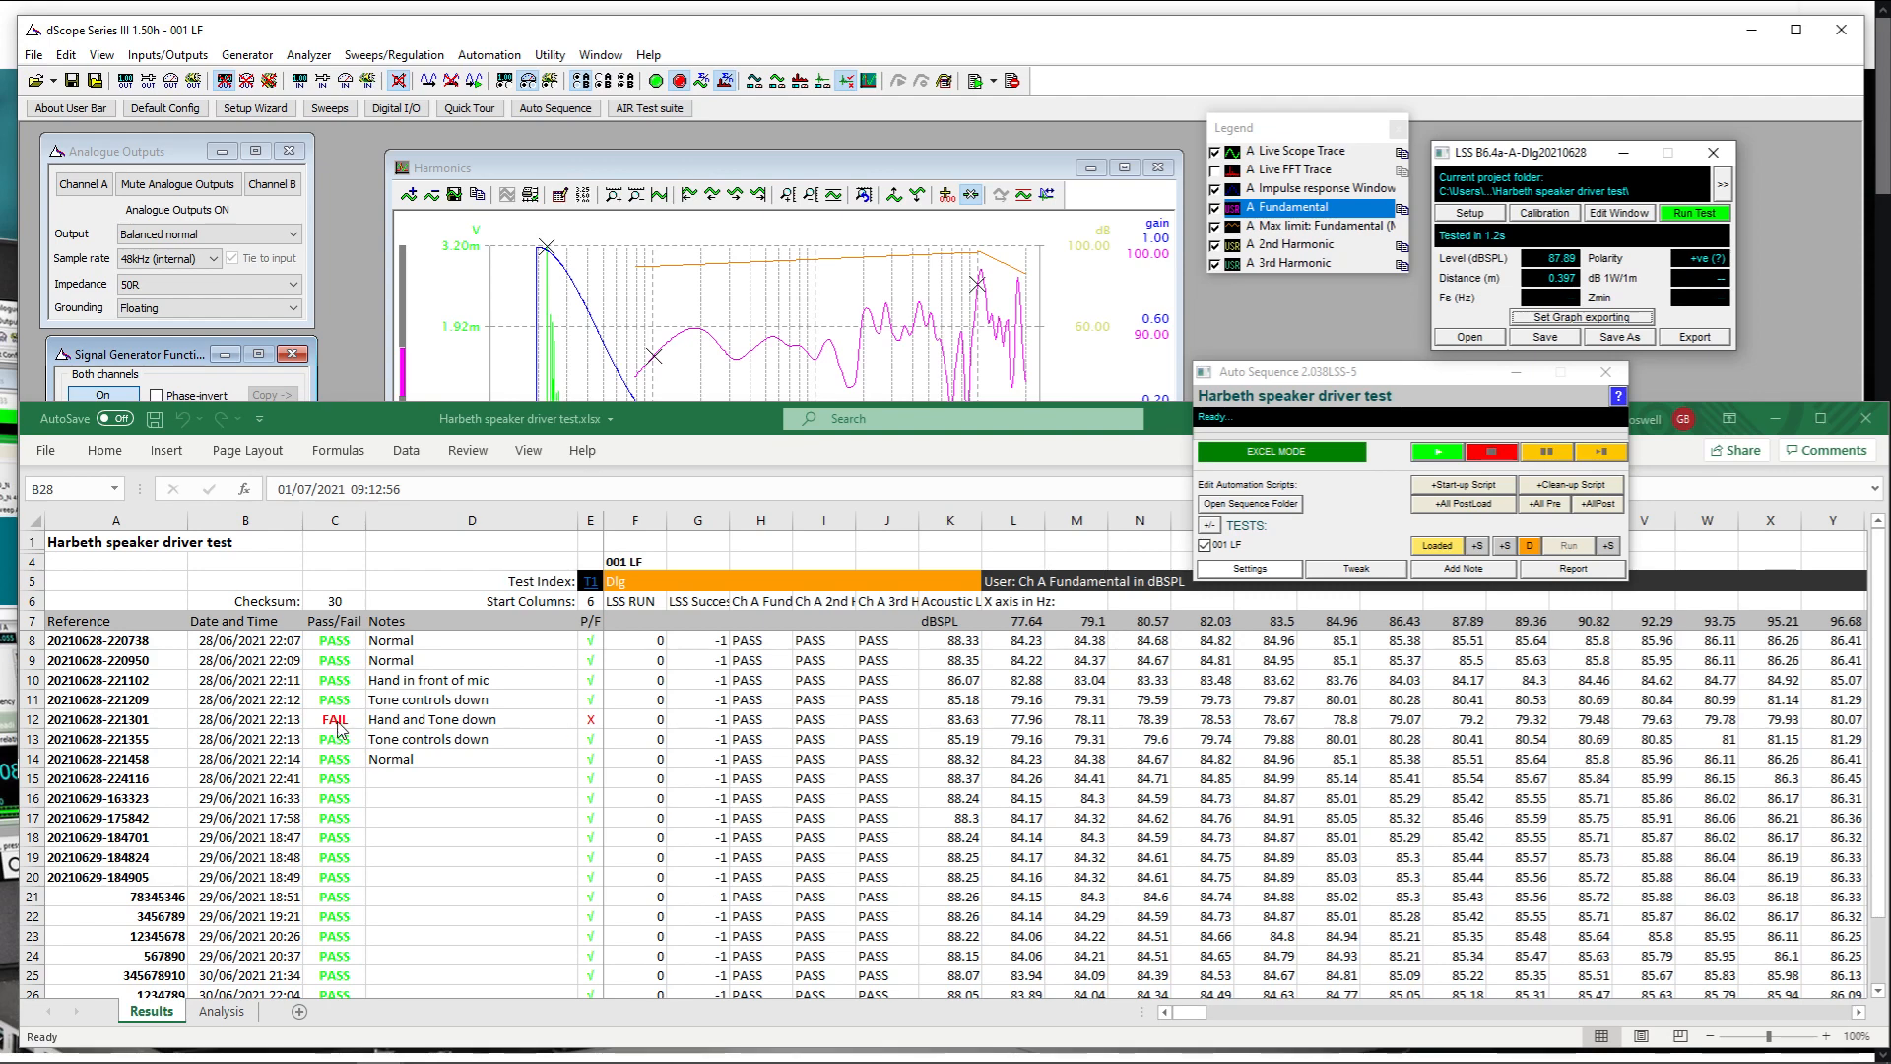
scroll(884, 775, "down", 4)
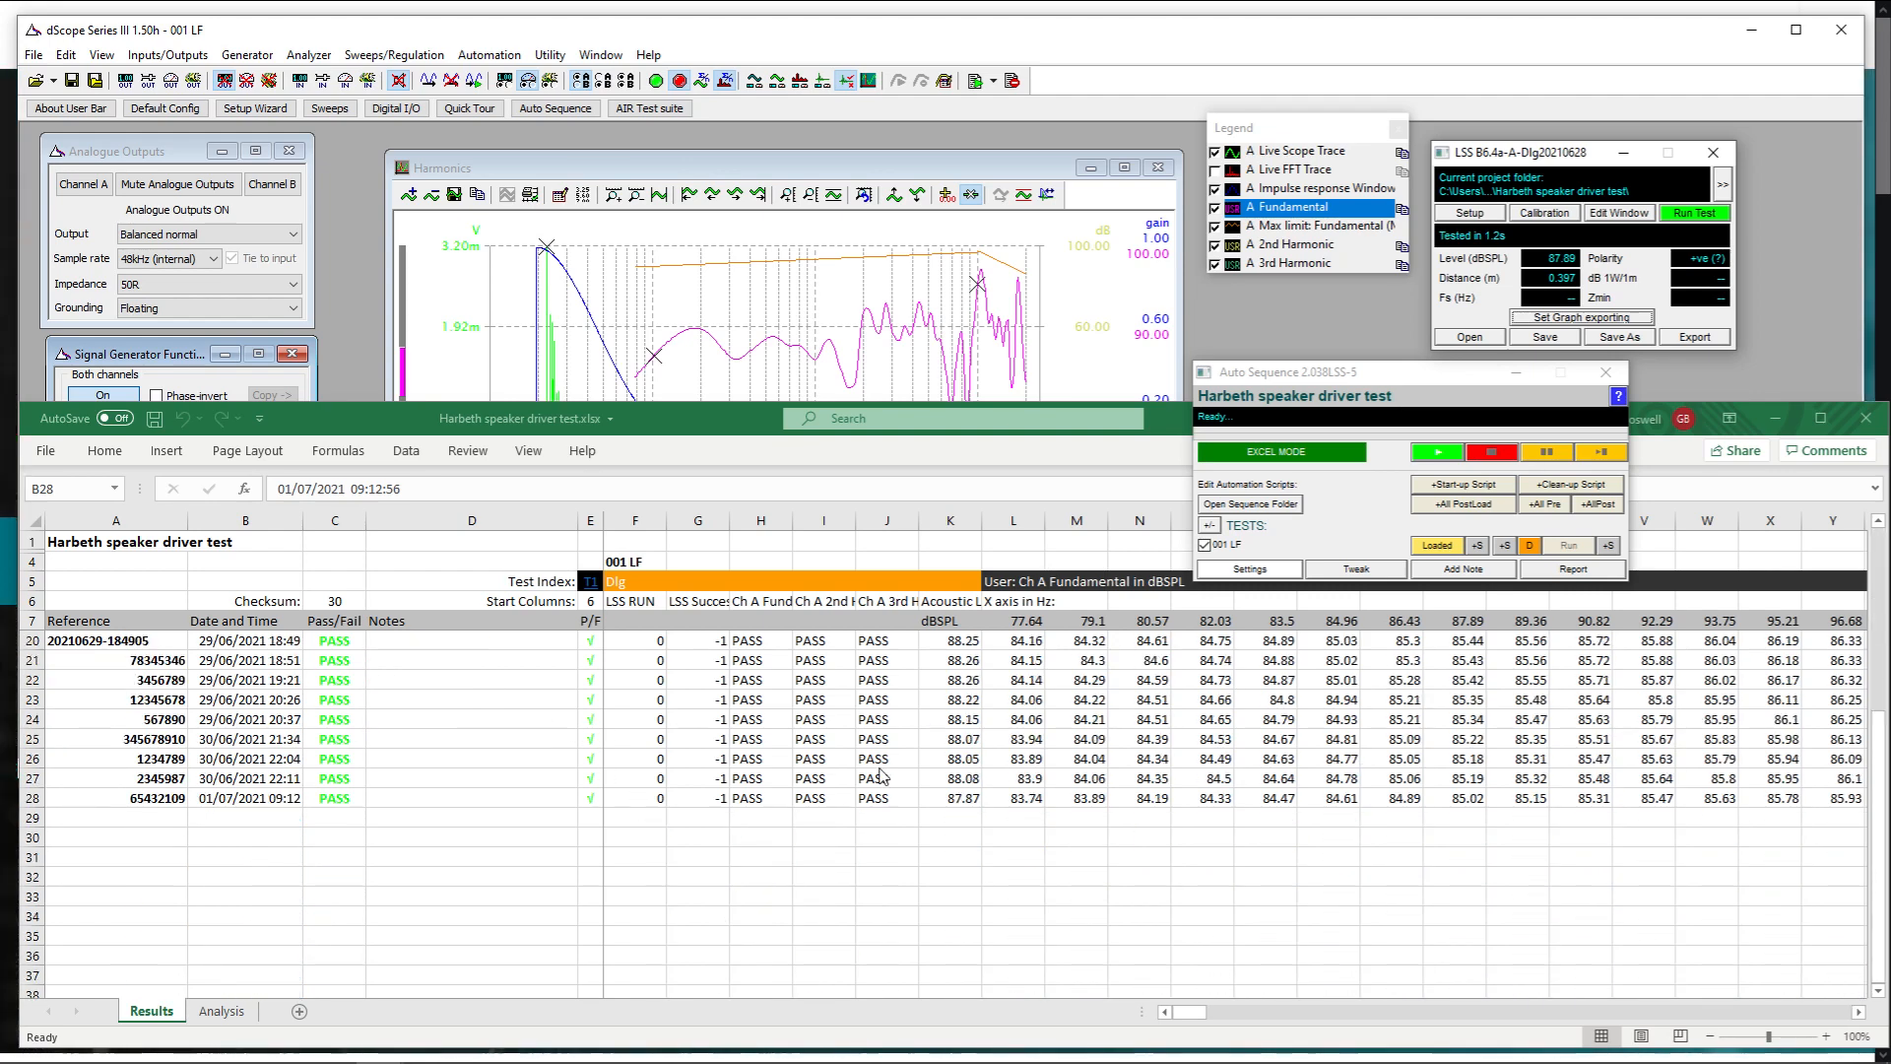
scroll(883, 775, "up", 4)
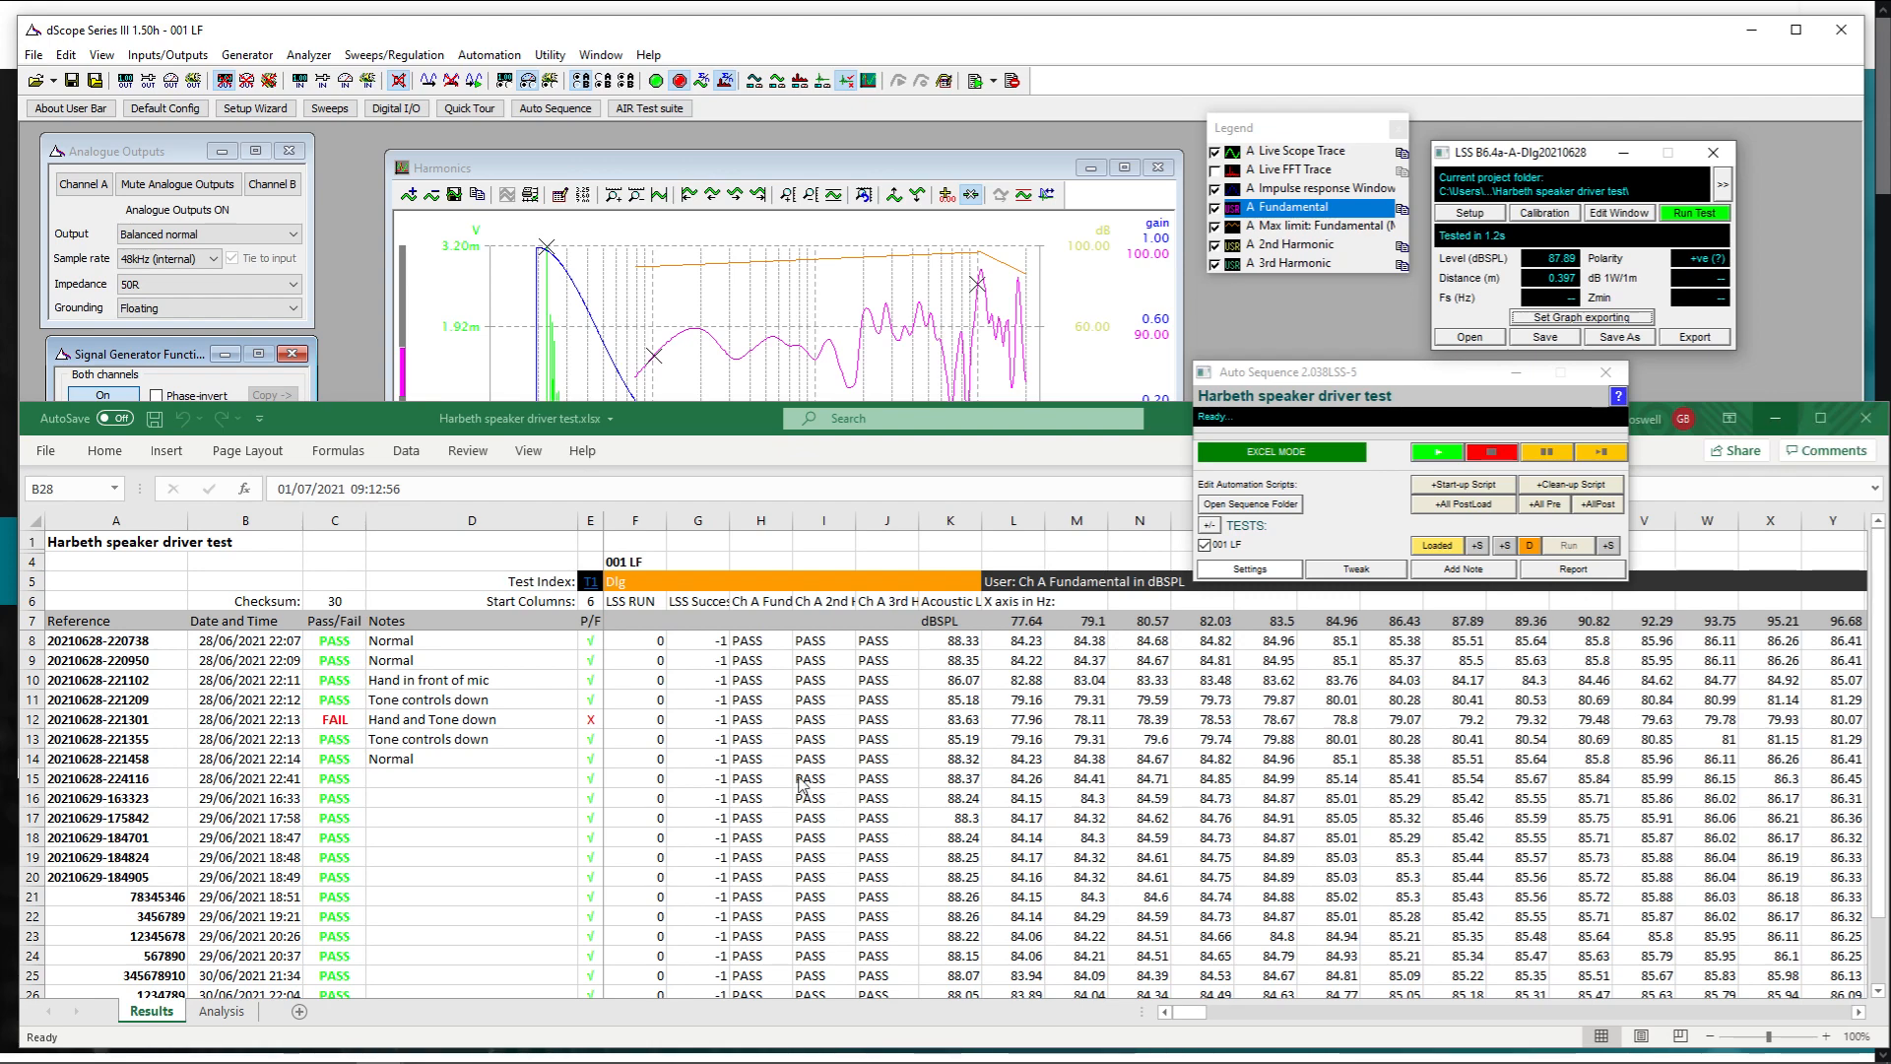
scroll(801, 783, "down", 3)
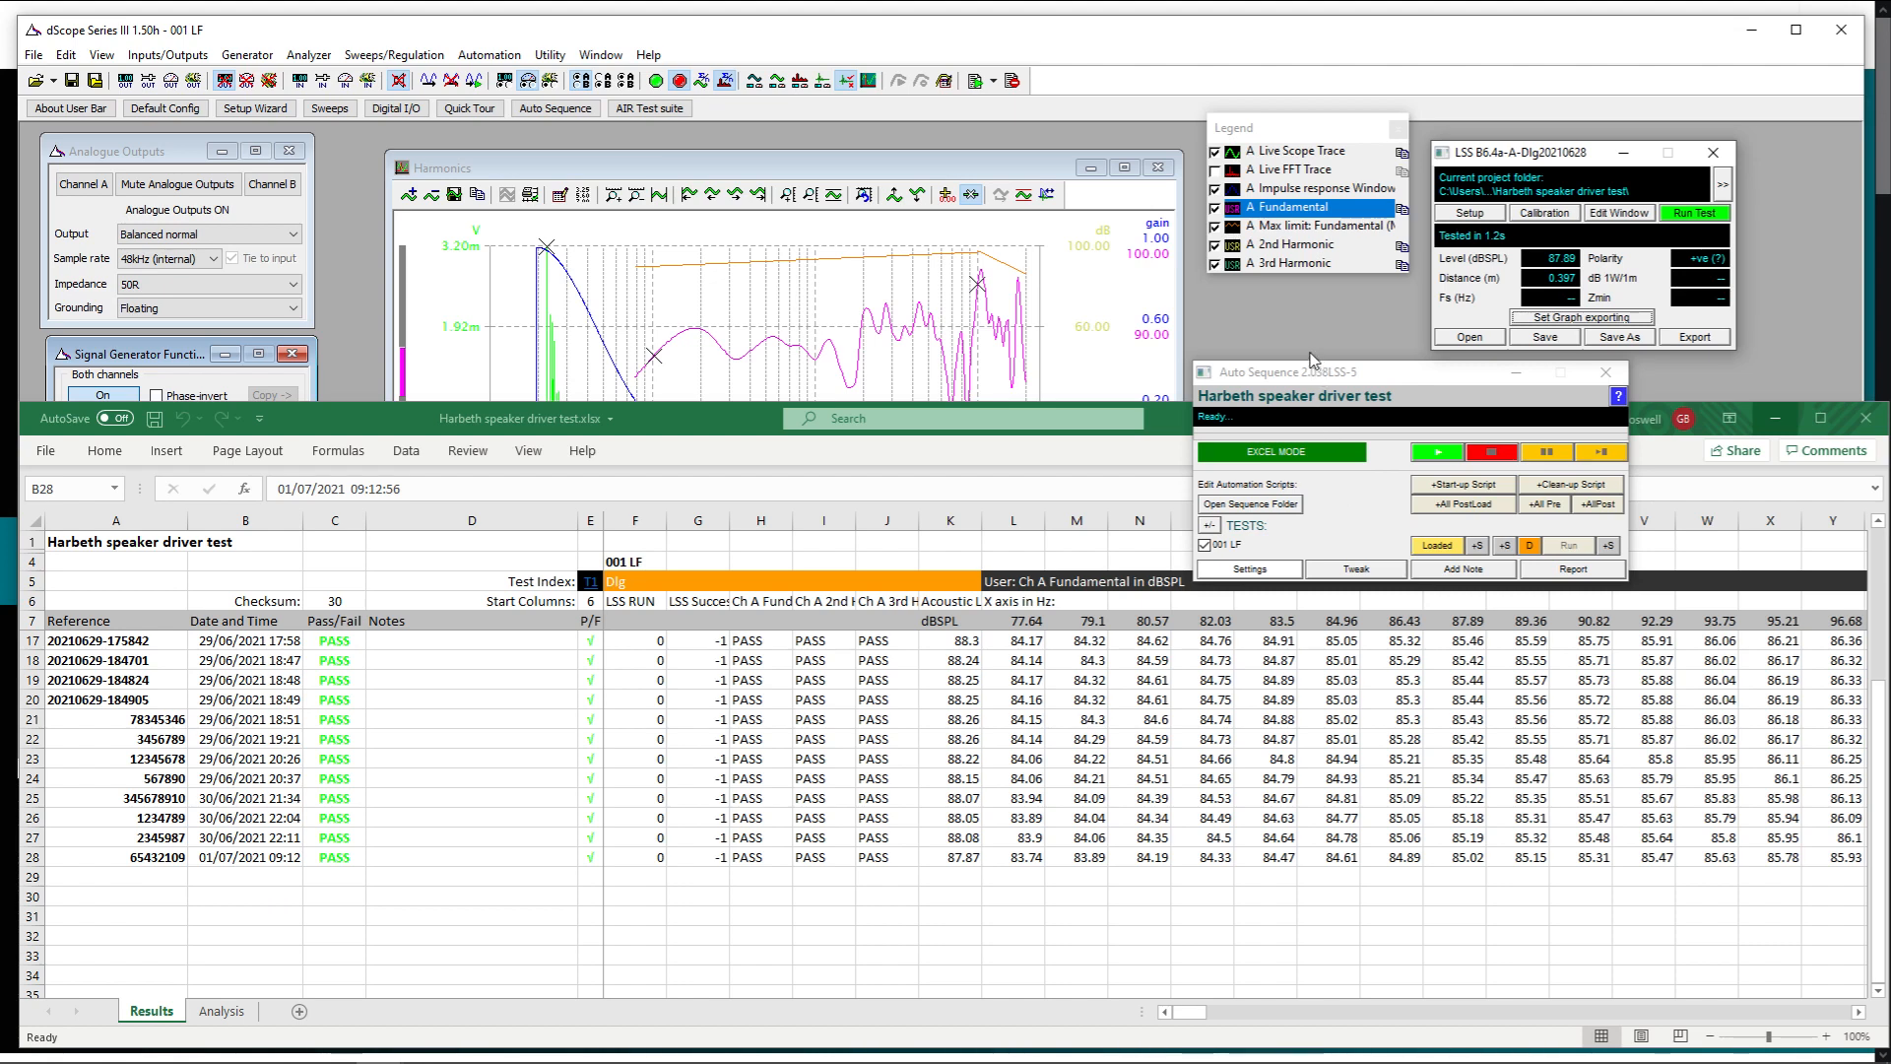
left_click(1310, 313)
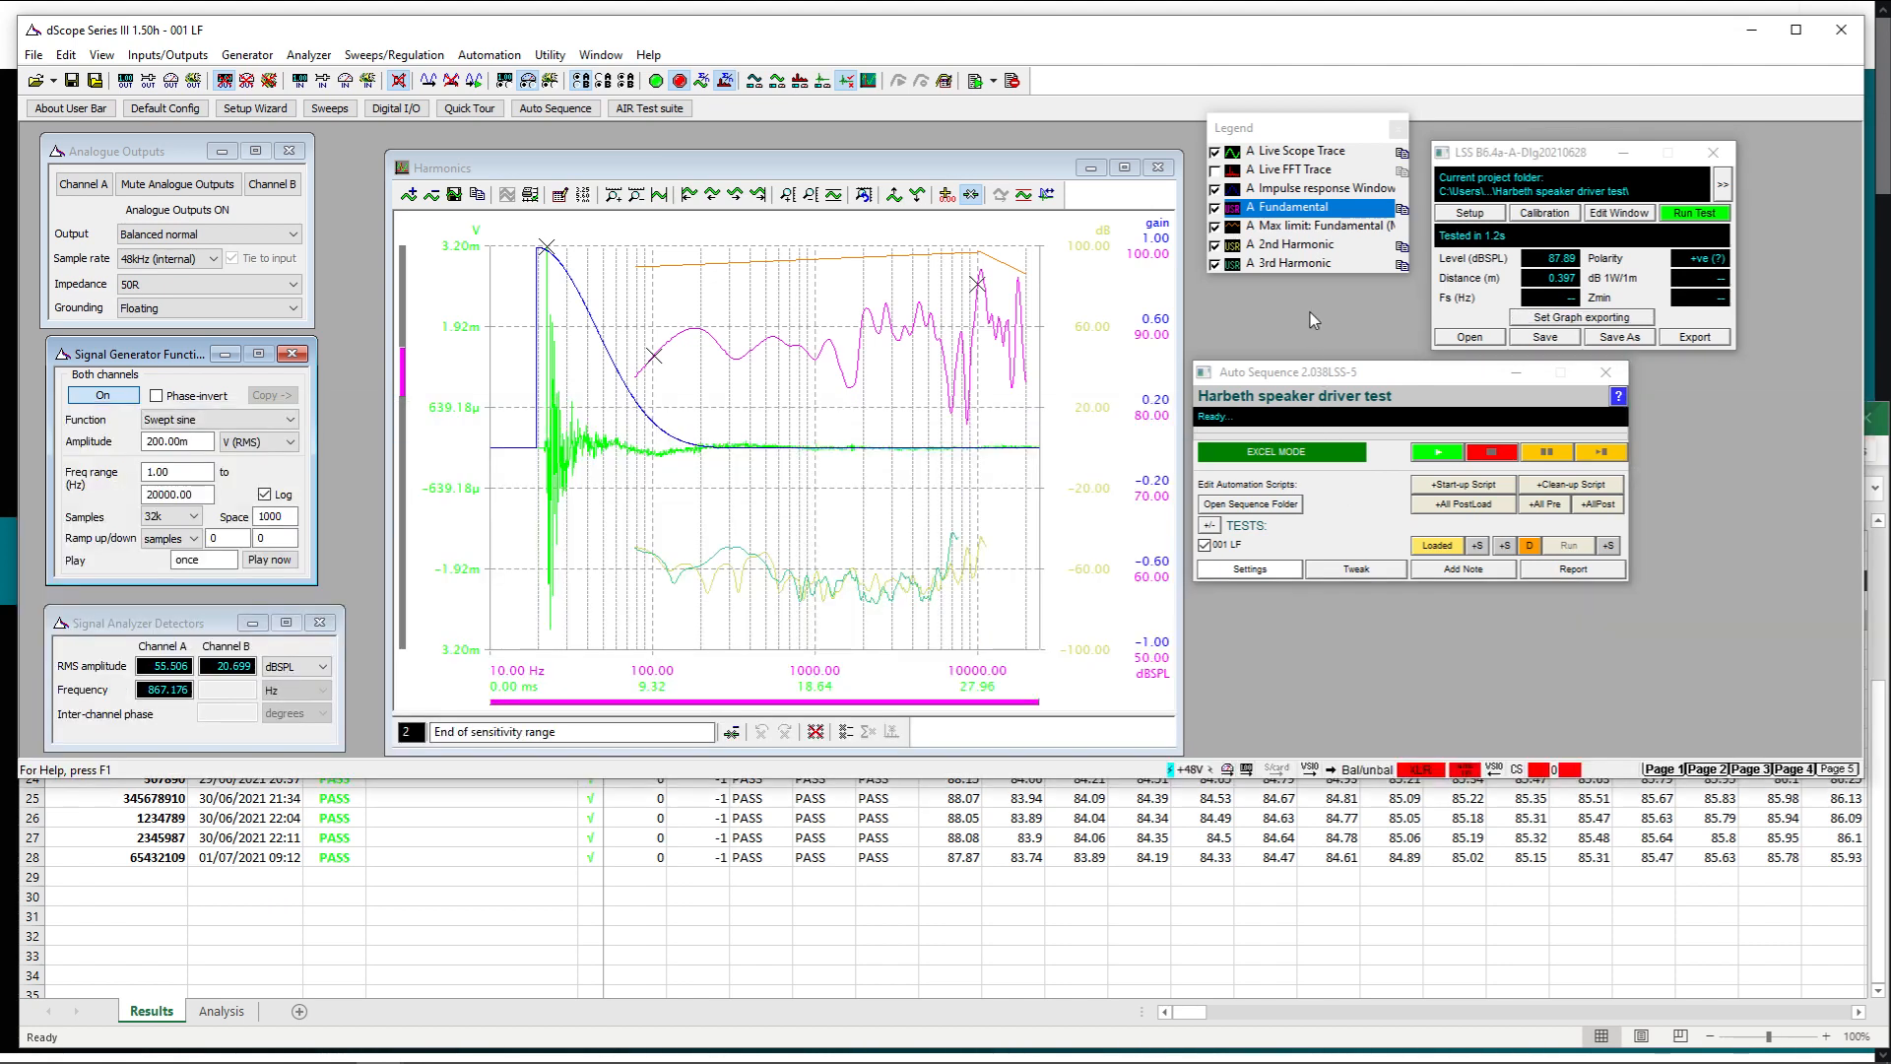
Run the Auto Sequence for the speaker driver test with reference 999999 and dismiss the overall result
left_click(1438, 455)
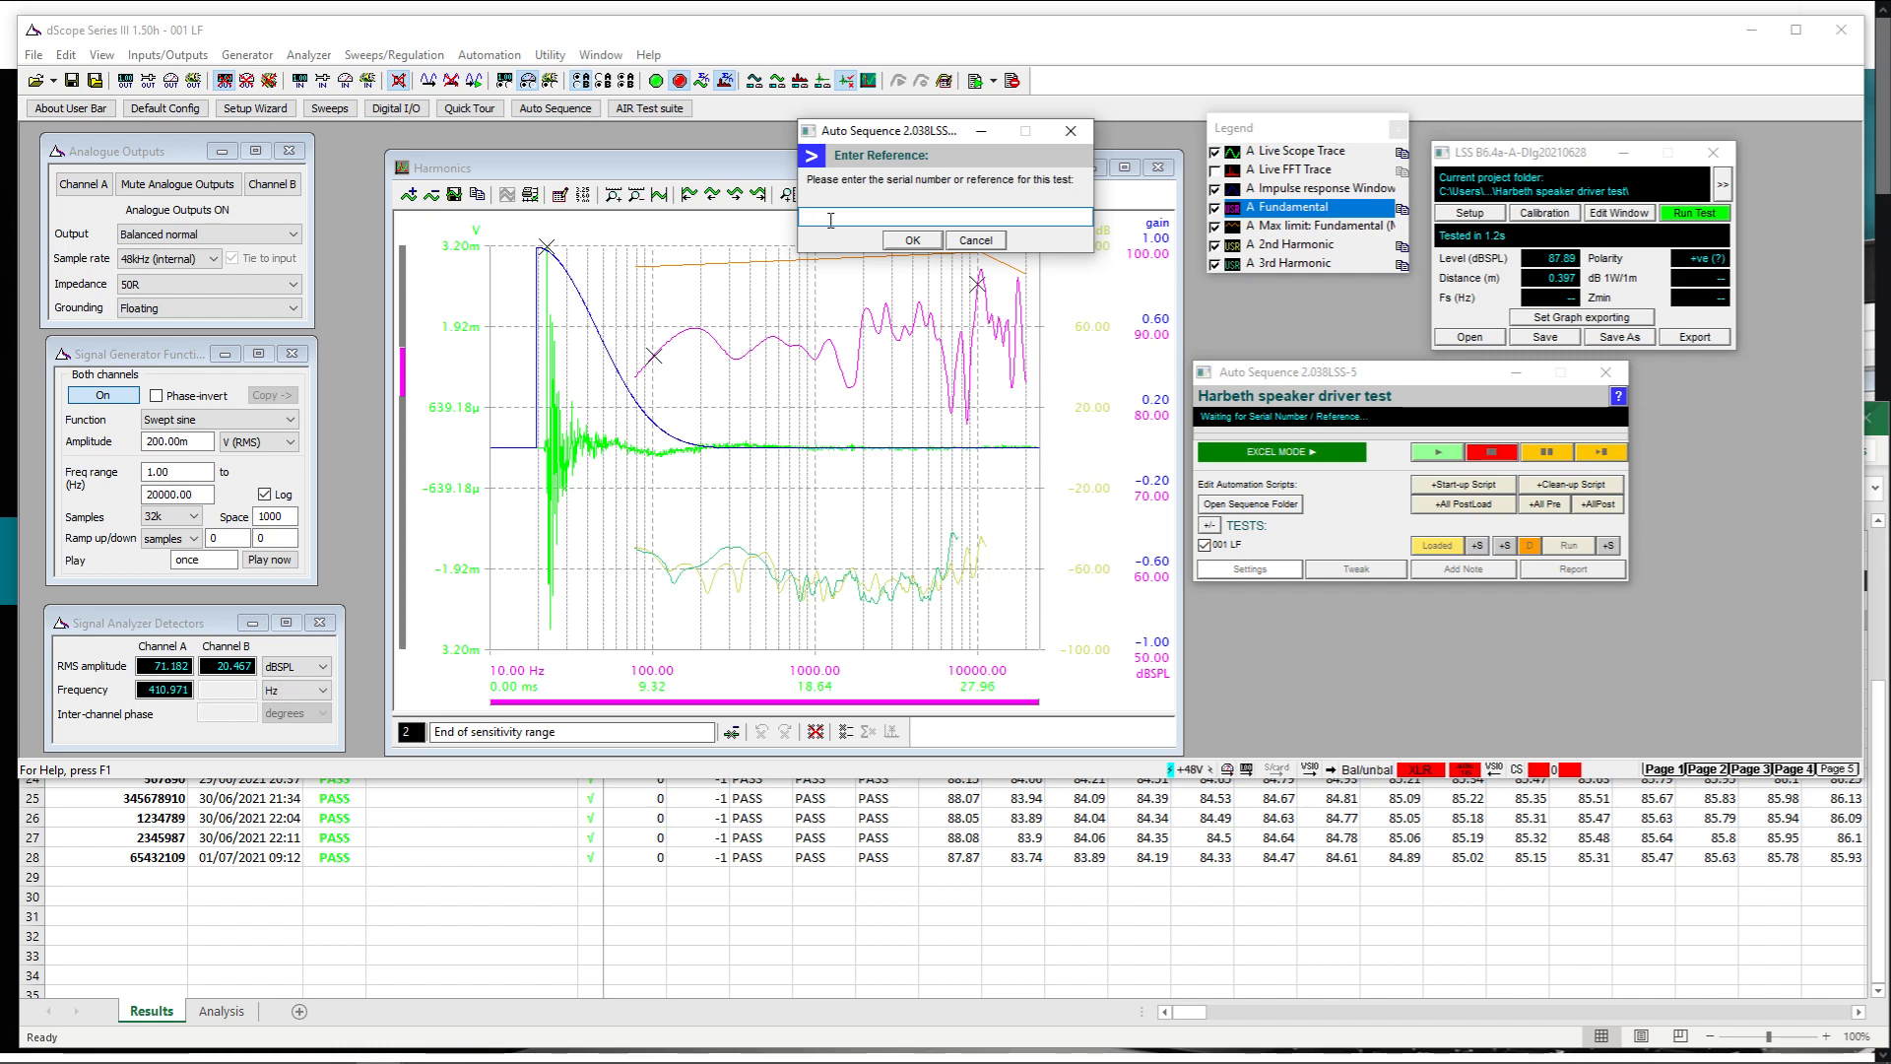
type("999999")
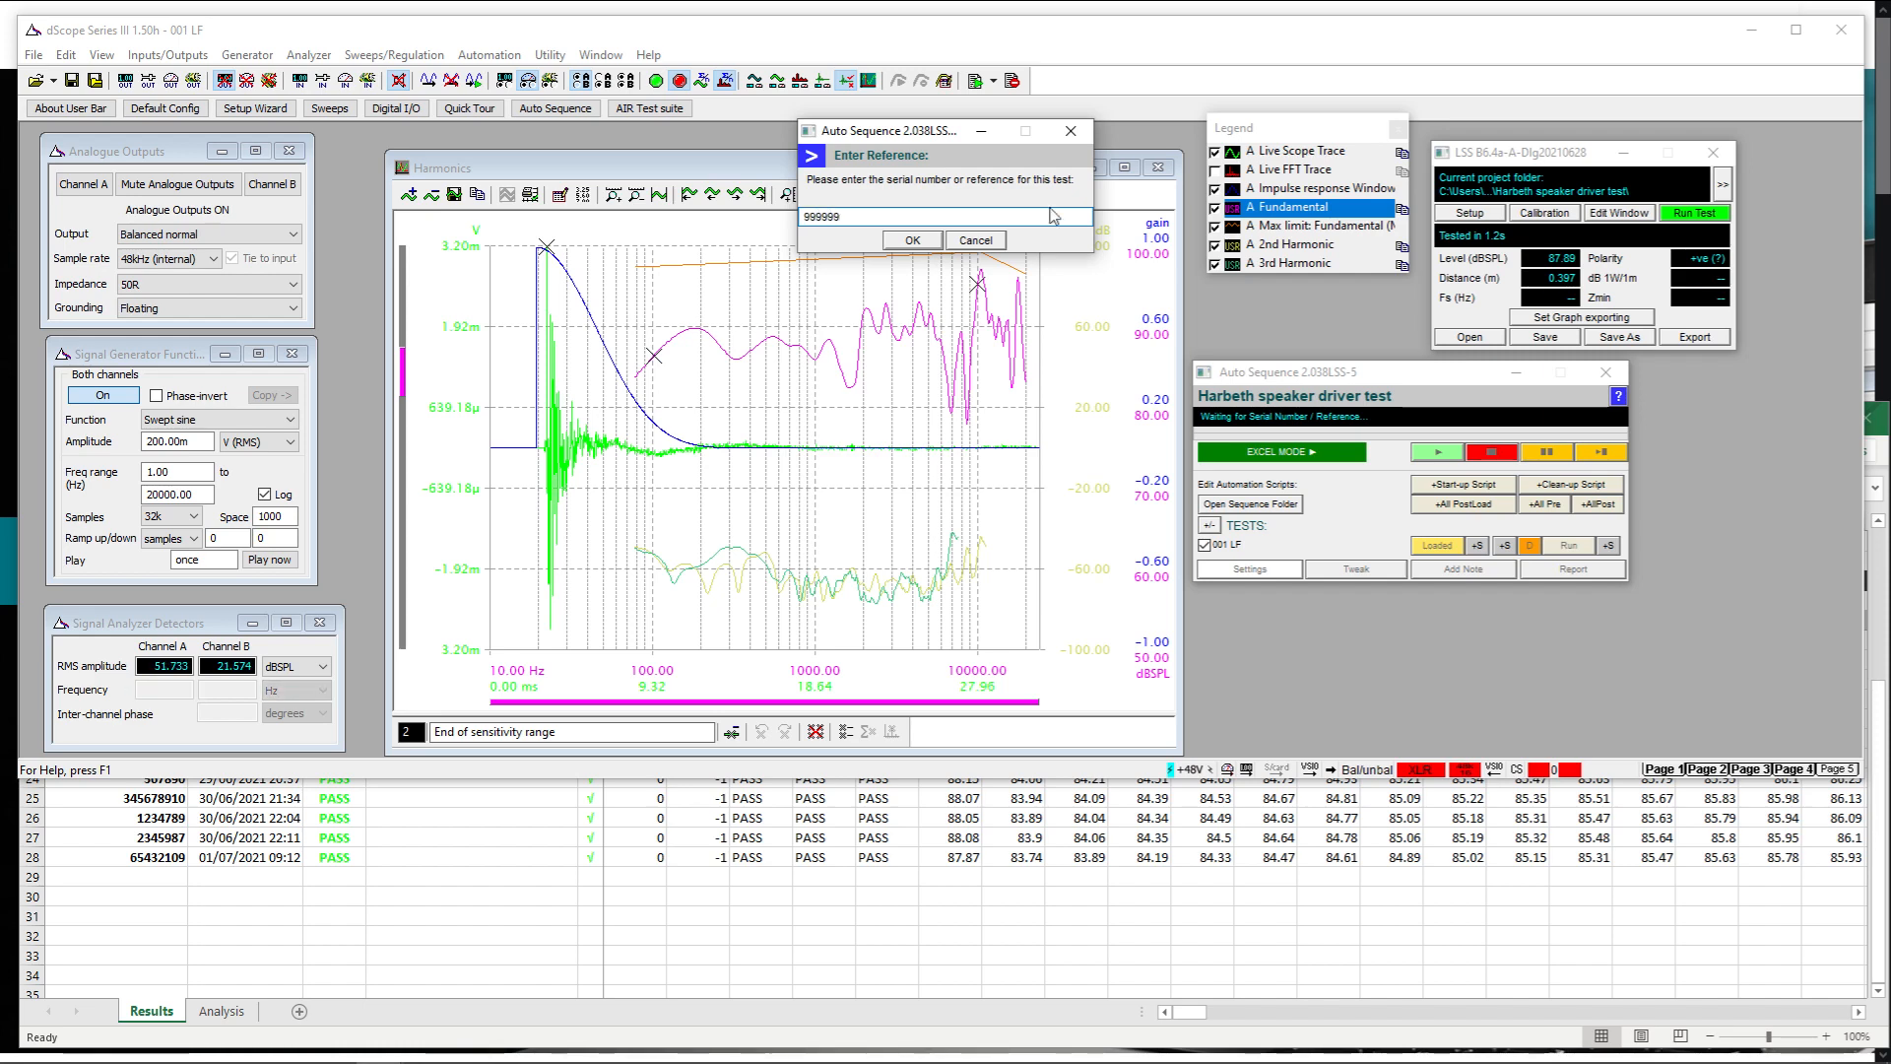
left_click(913, 242)
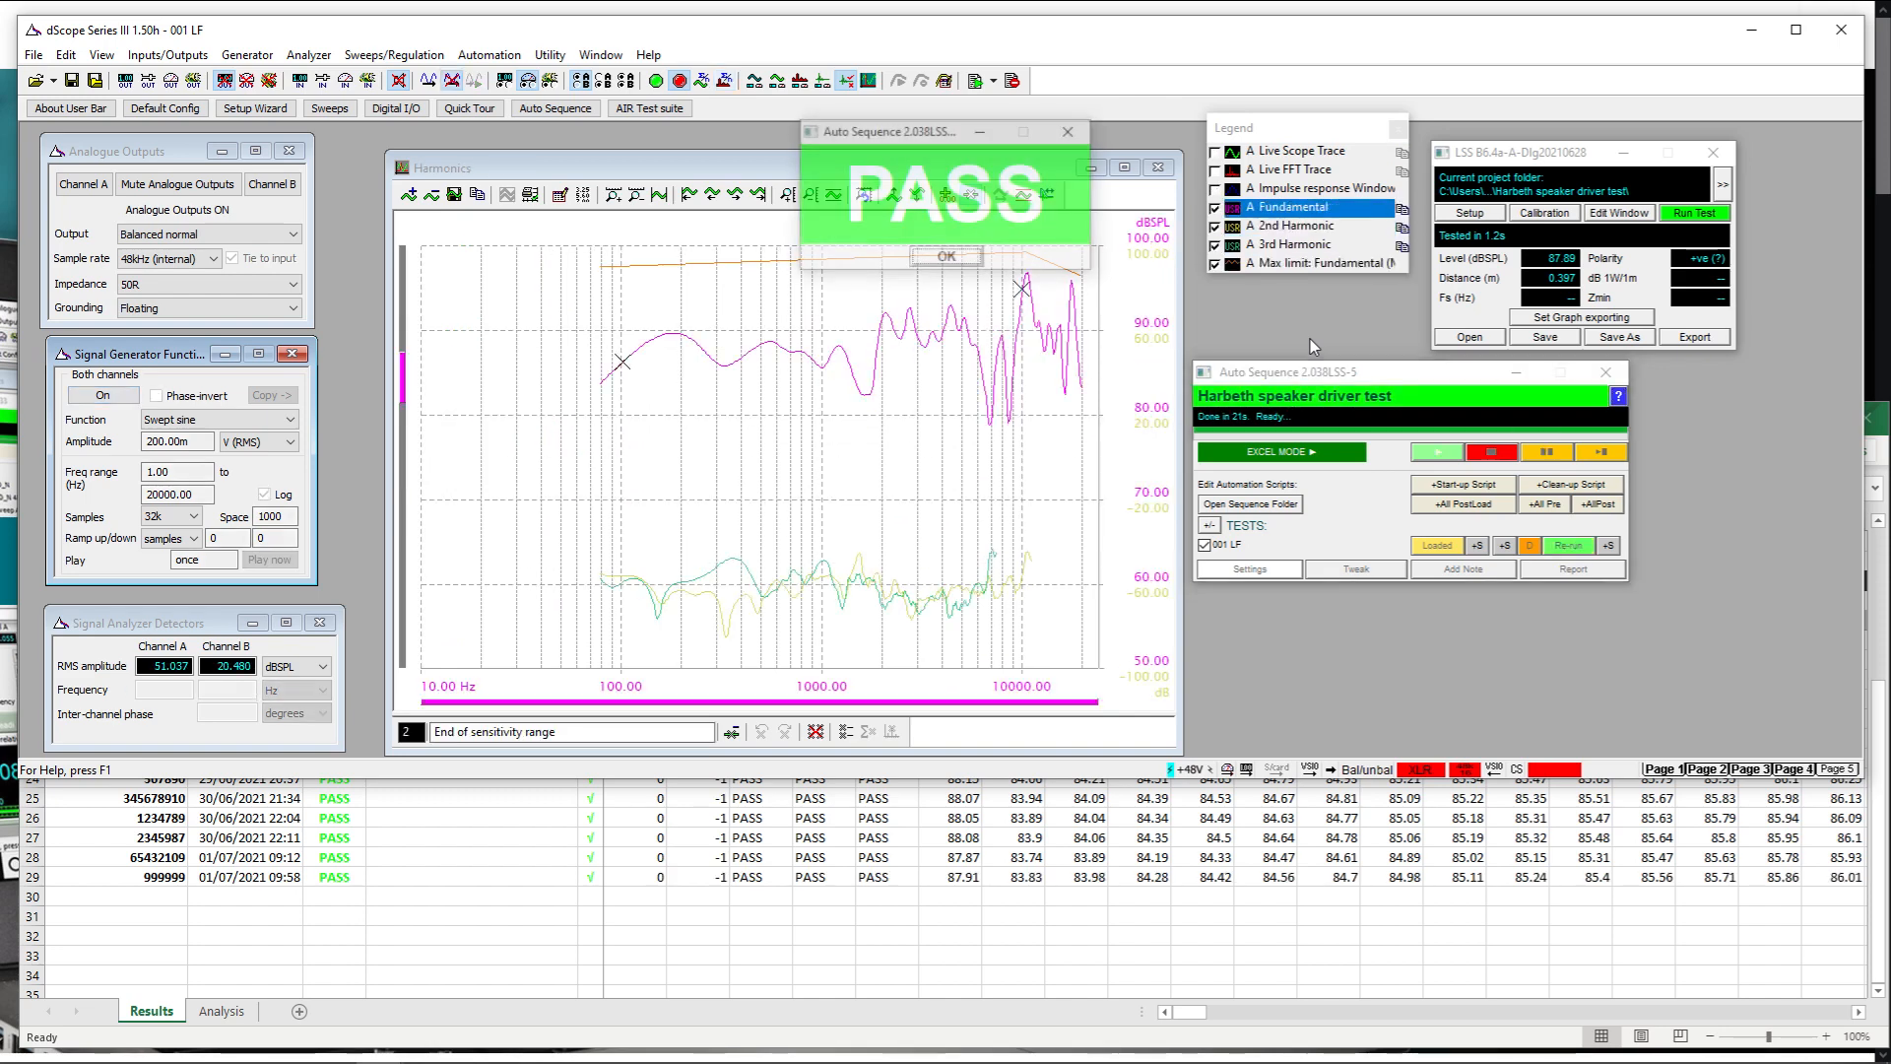
left_click(946, 260)
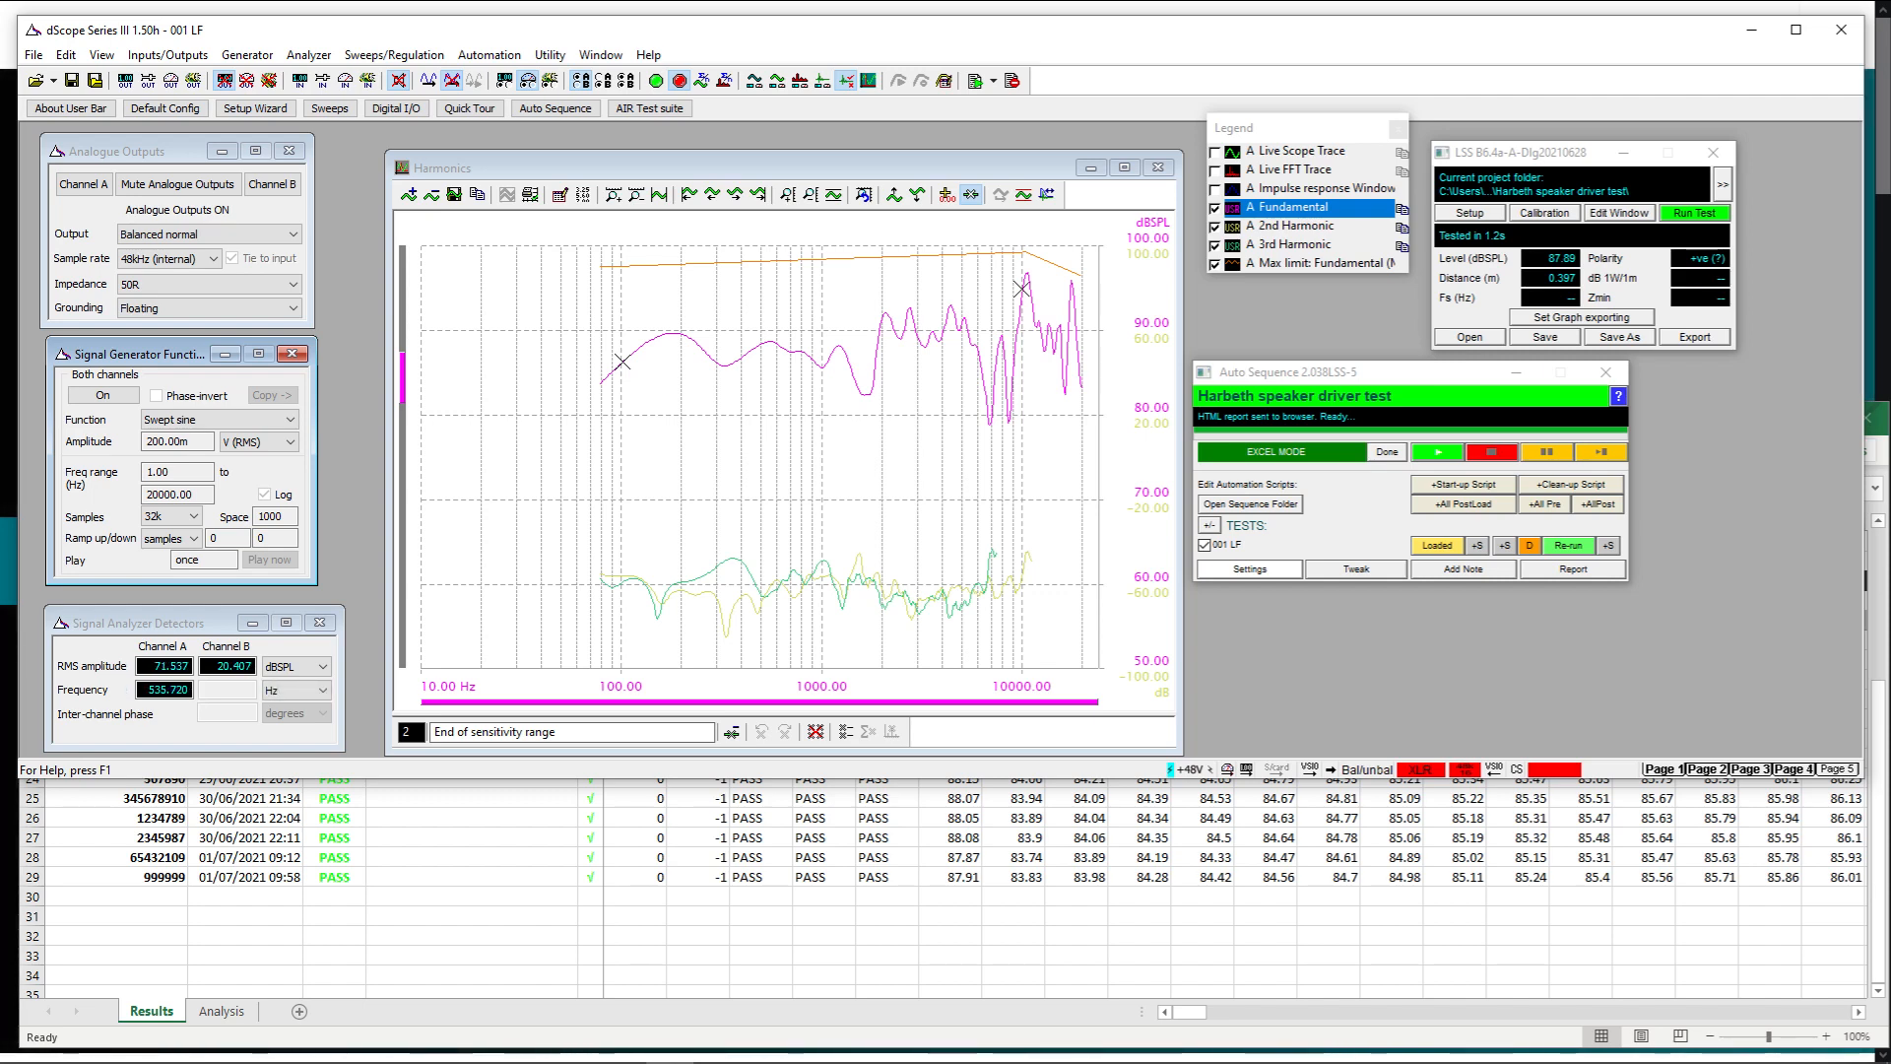
Examine the new 999999 row and the 82.03 Hz fundamental readings in the Excel Results sheet, and return to the dScope window
left_click(1226, 897)
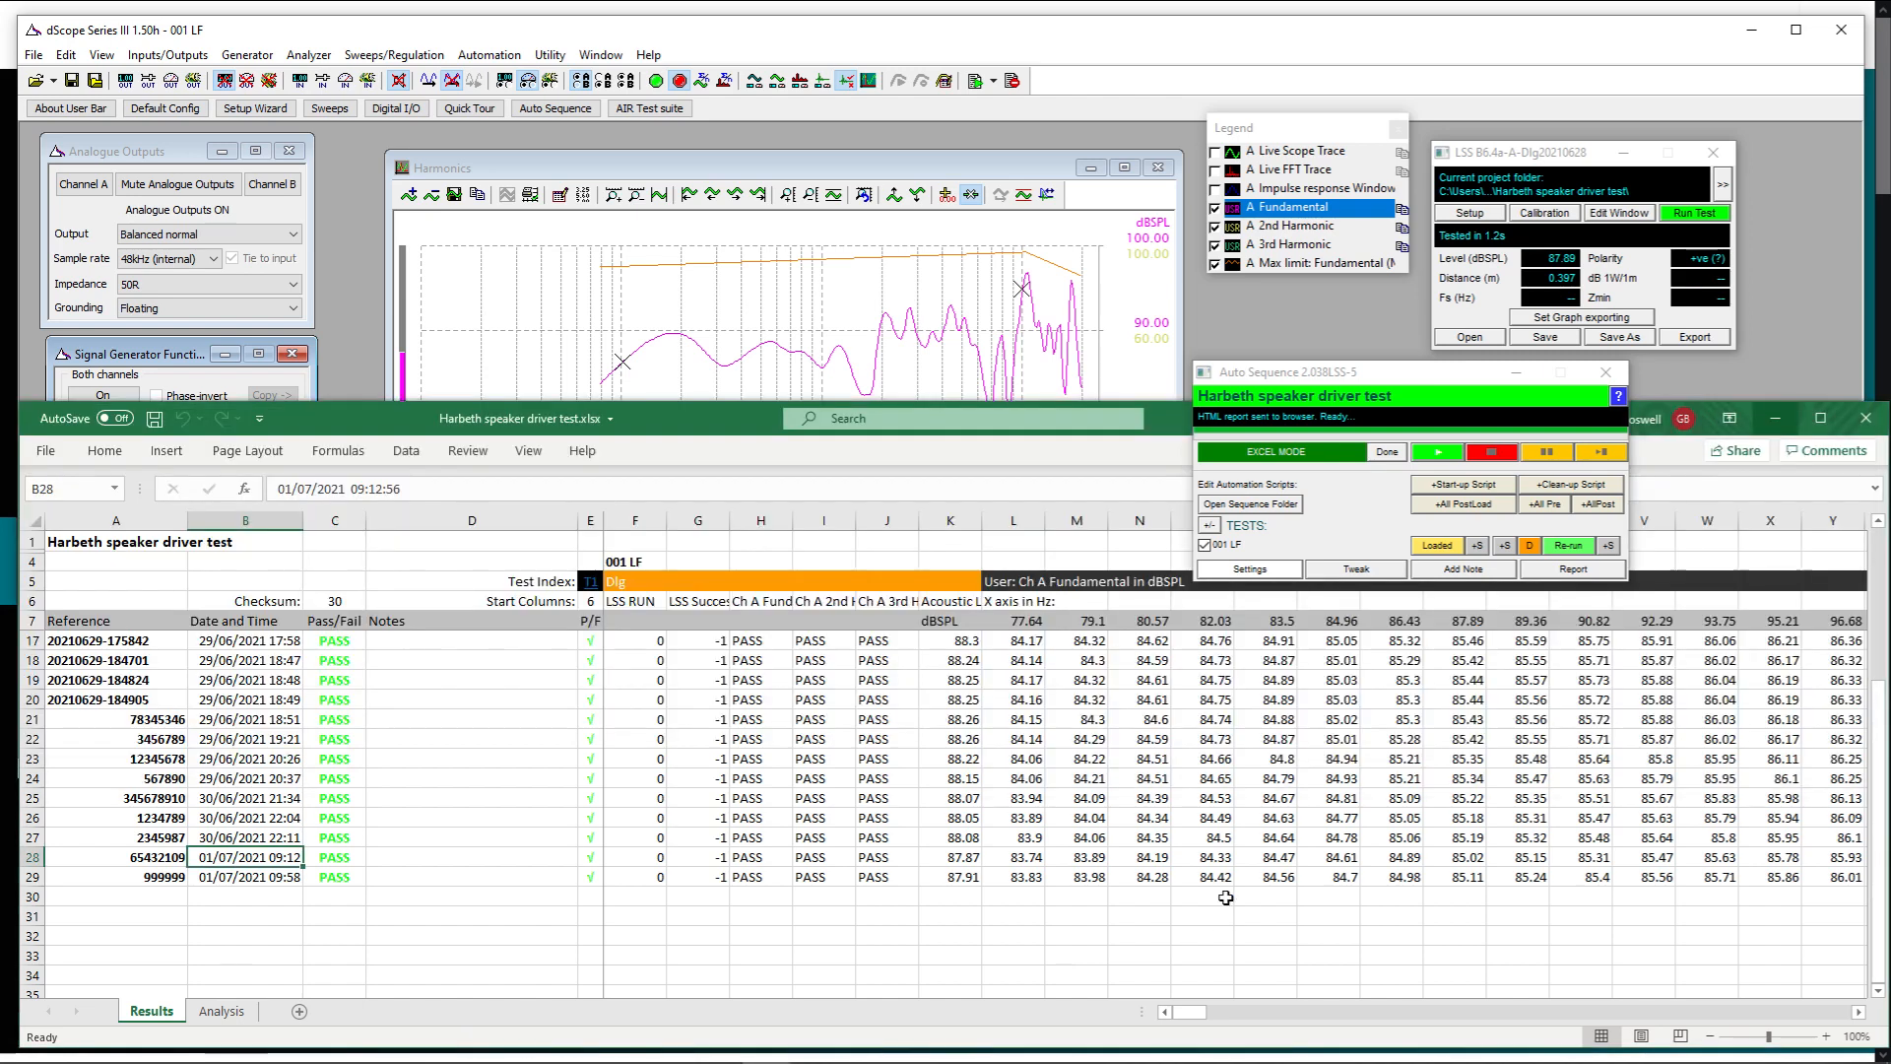
left_click(1216, 621)
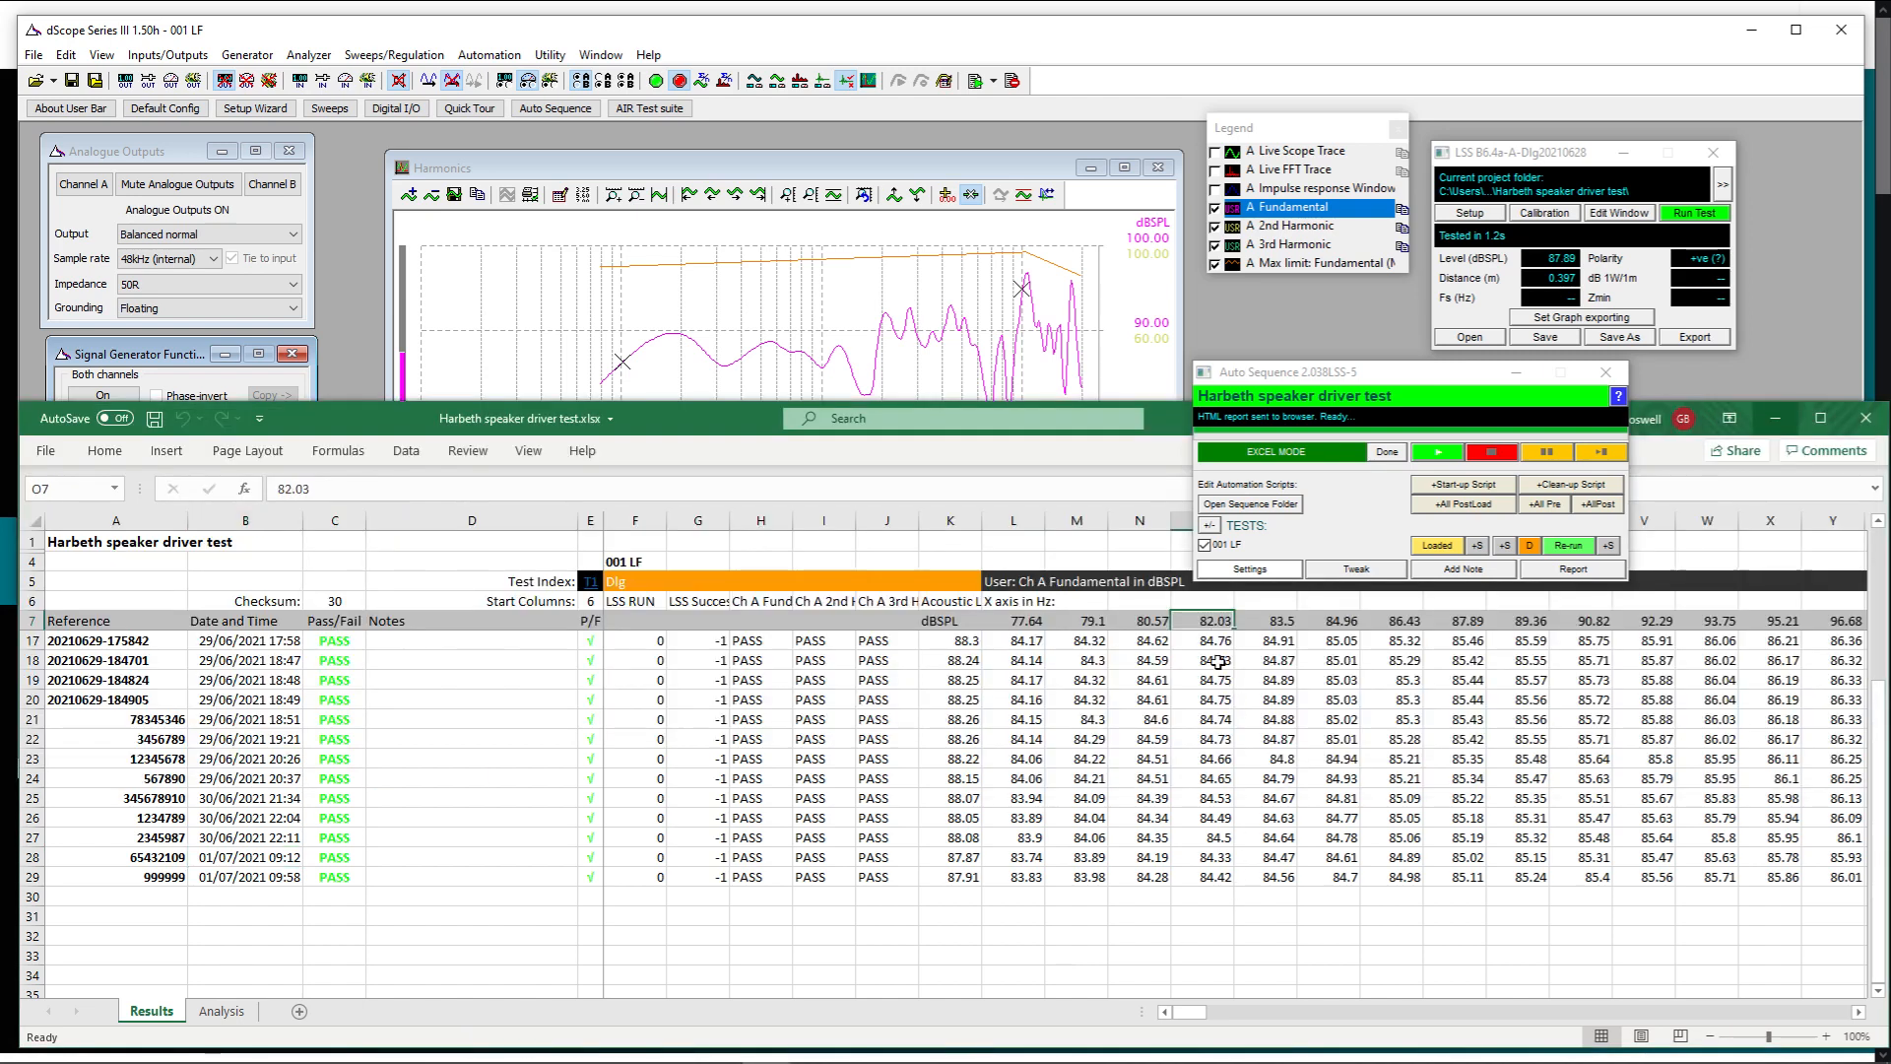
left_click_drag(1218, 898, 1217, 677)
left_click(1221, 931)
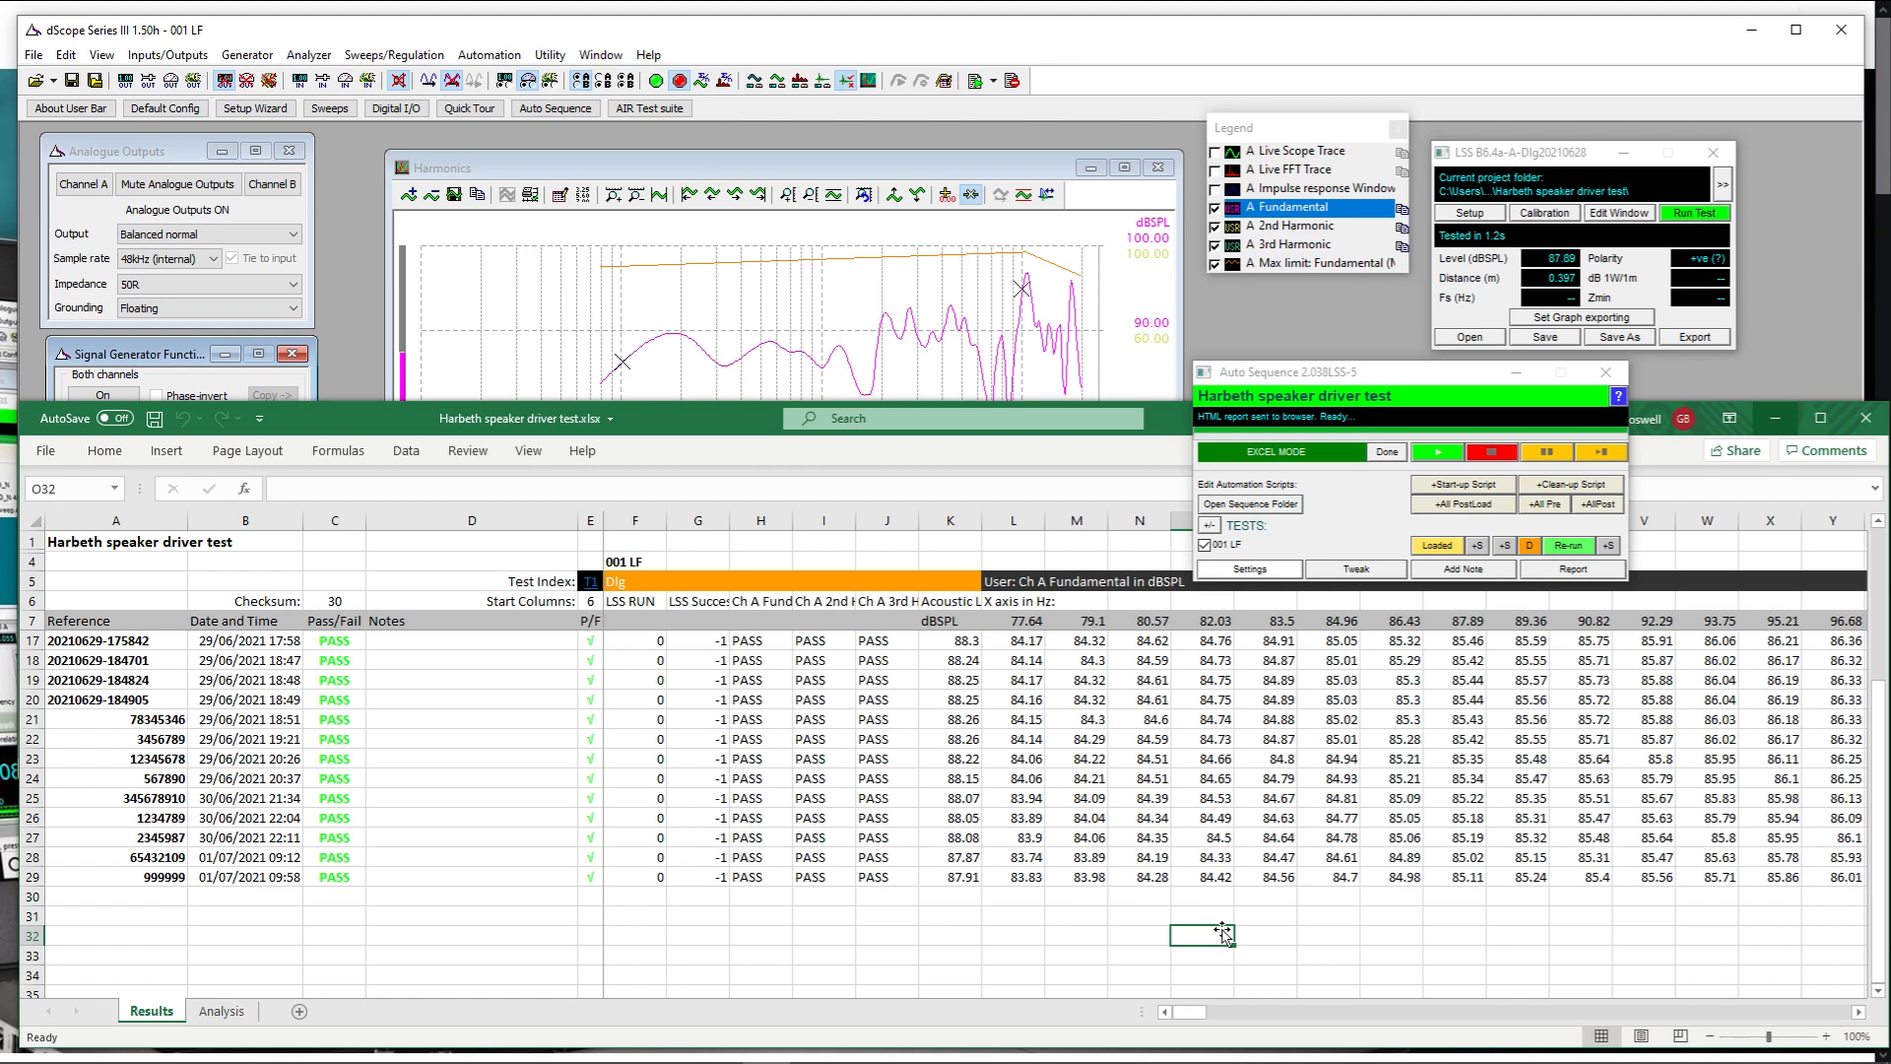
left_click(990, 281)
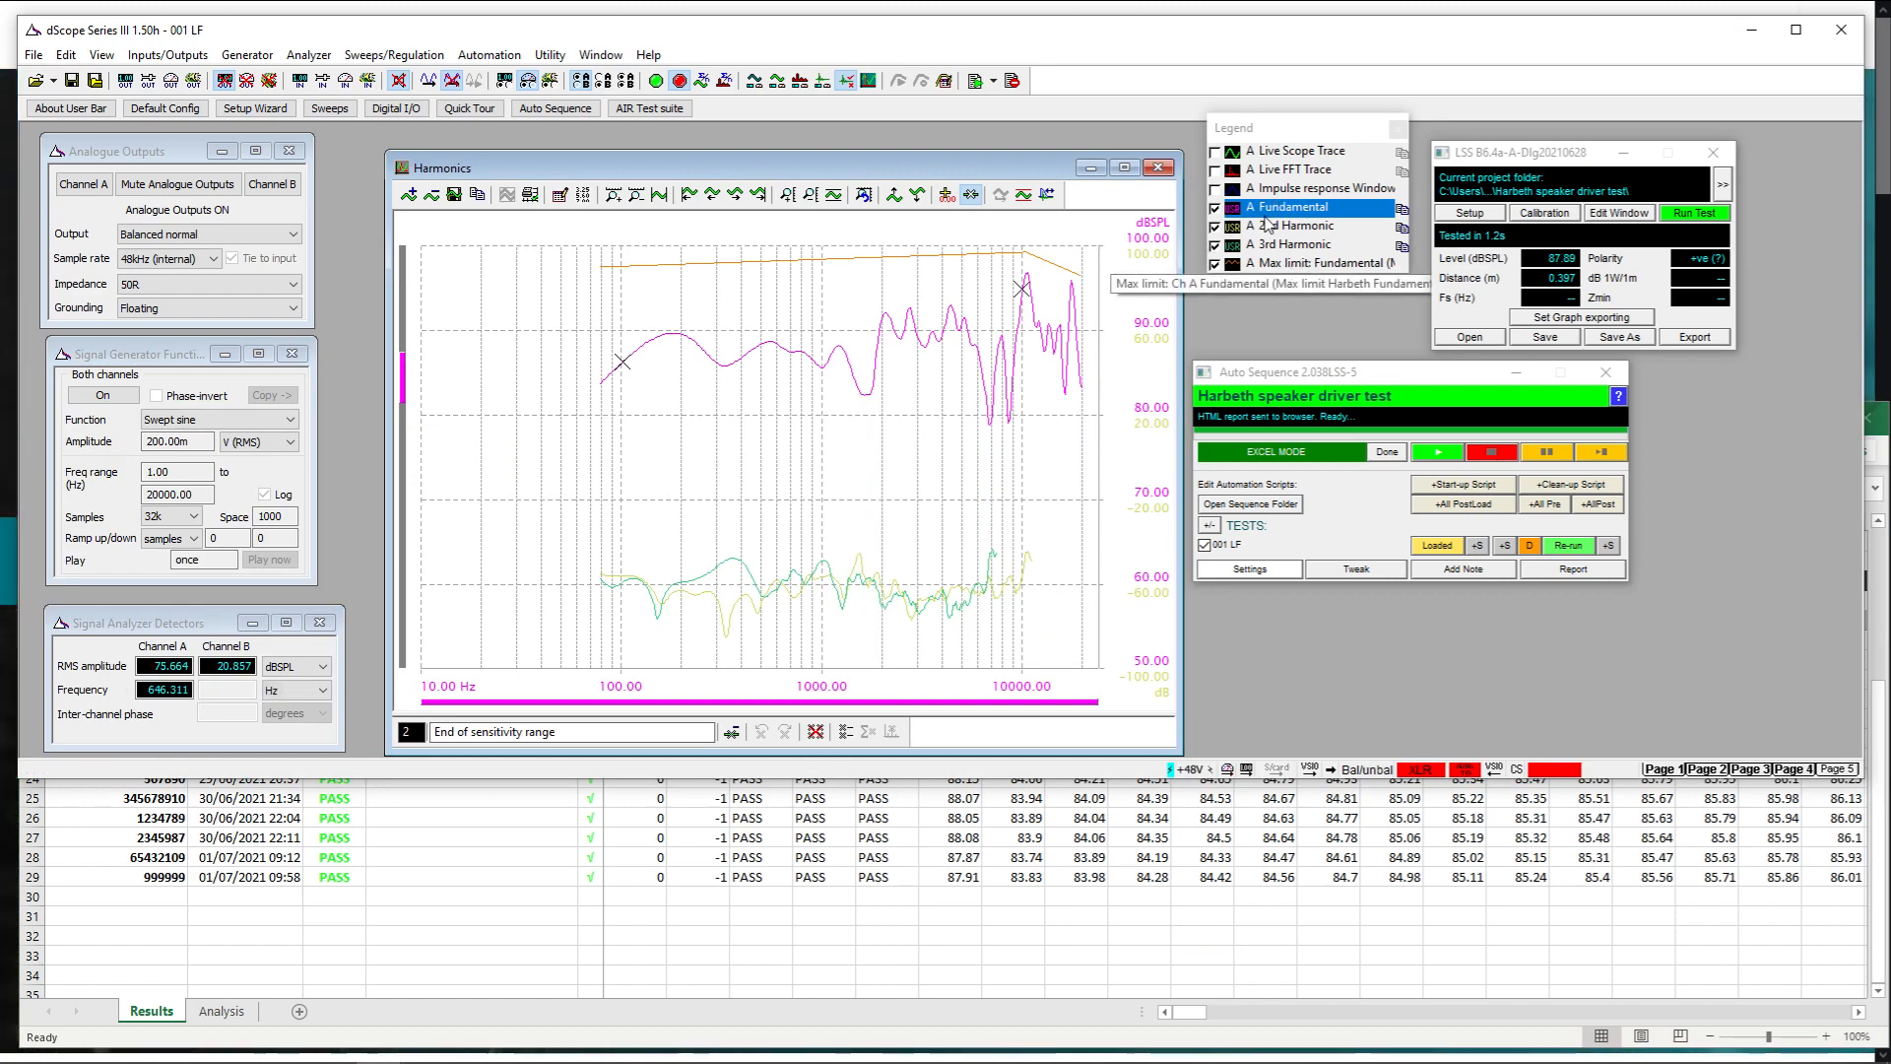
left_click(1024, 194)
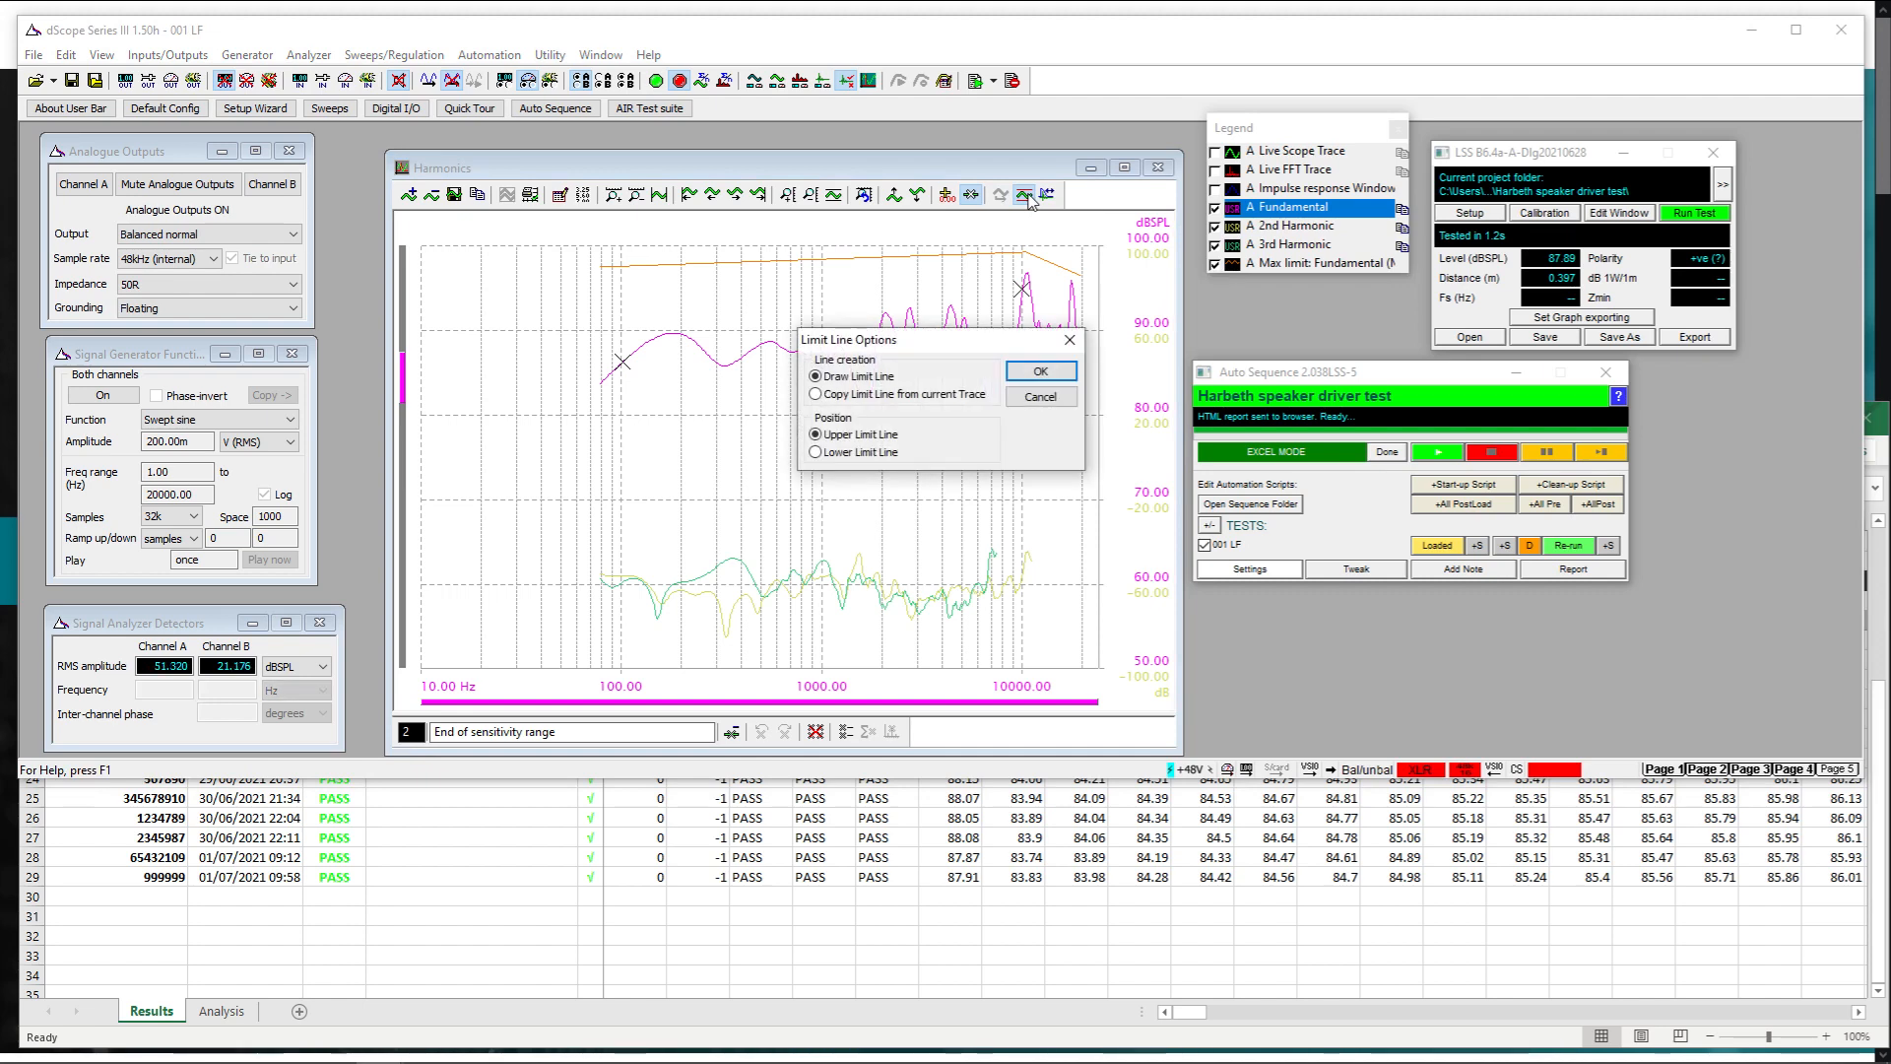
left_click(1040, 370)
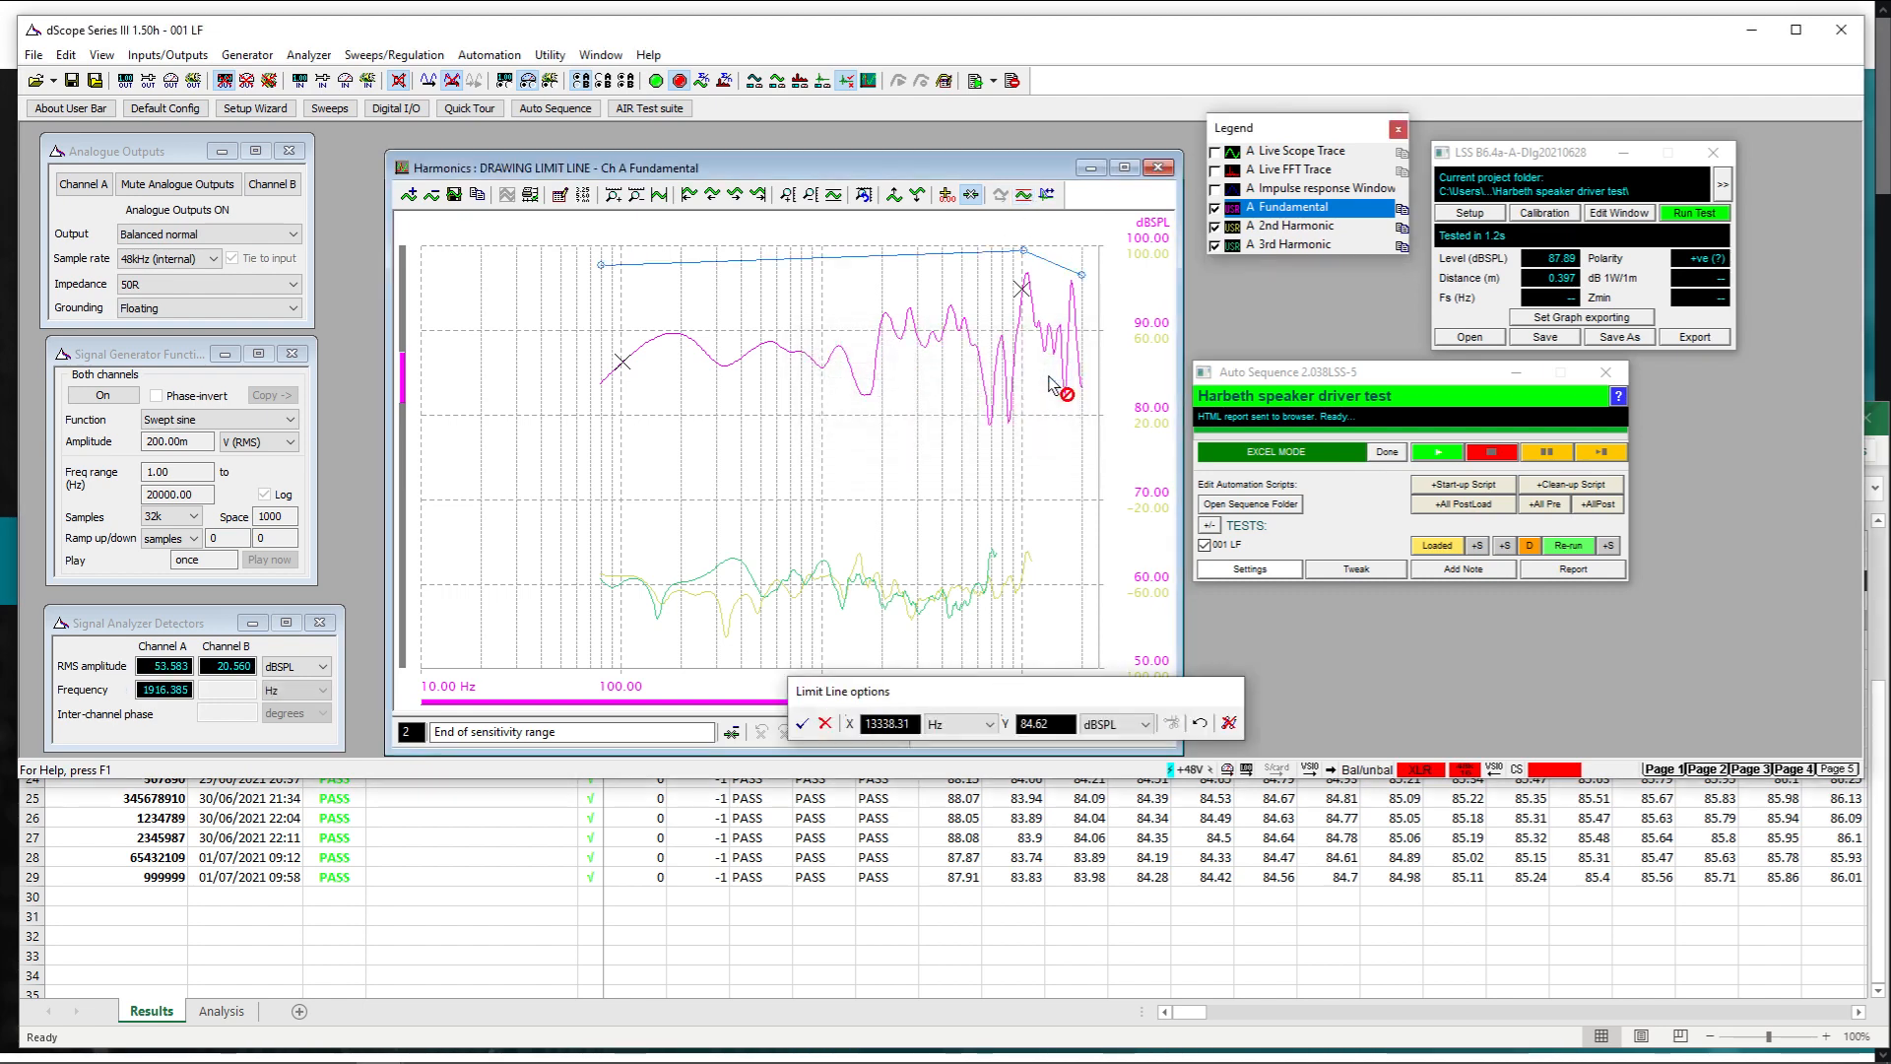
left_click_drag(1025, 262, 1026, 257)
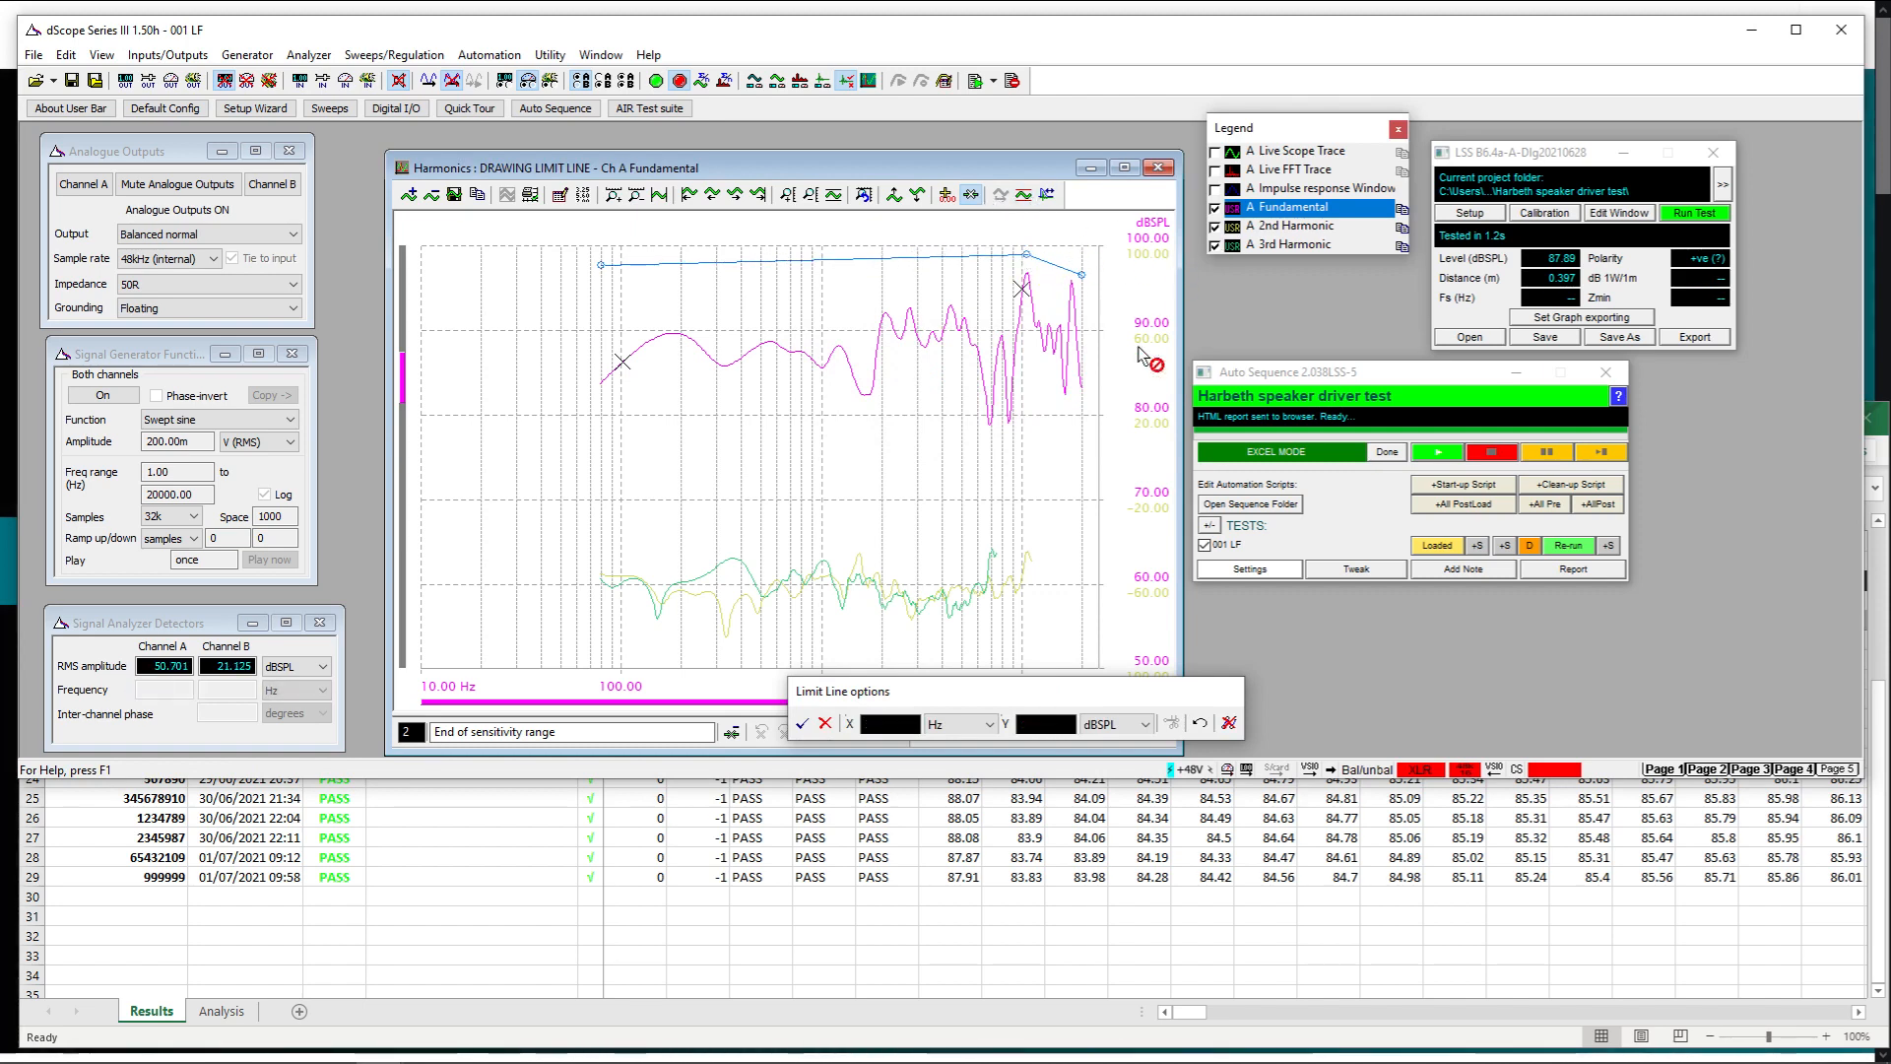
left_click(825, 726)
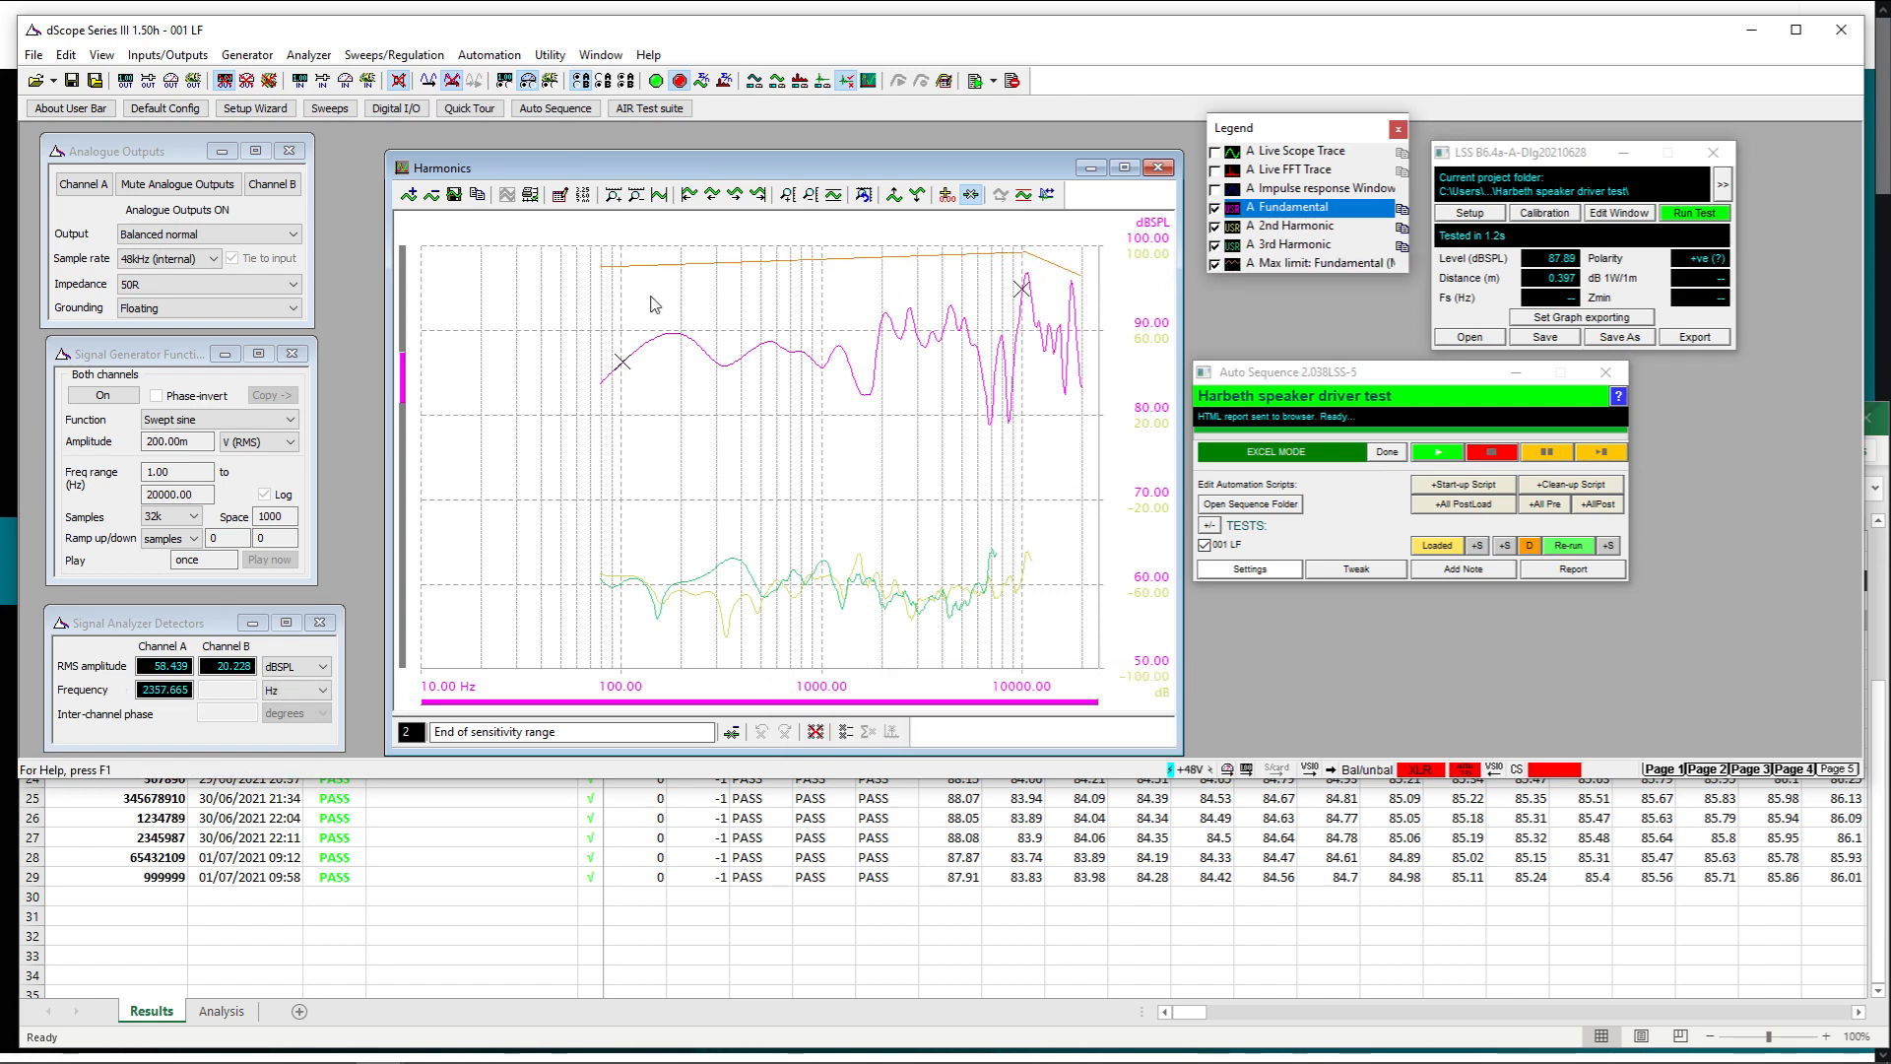
Set the 10060.84 Hz point of the Ch A Fundamental maximum limit trace to 98 dBSPL and close its trace values
left_click(1268, 264)
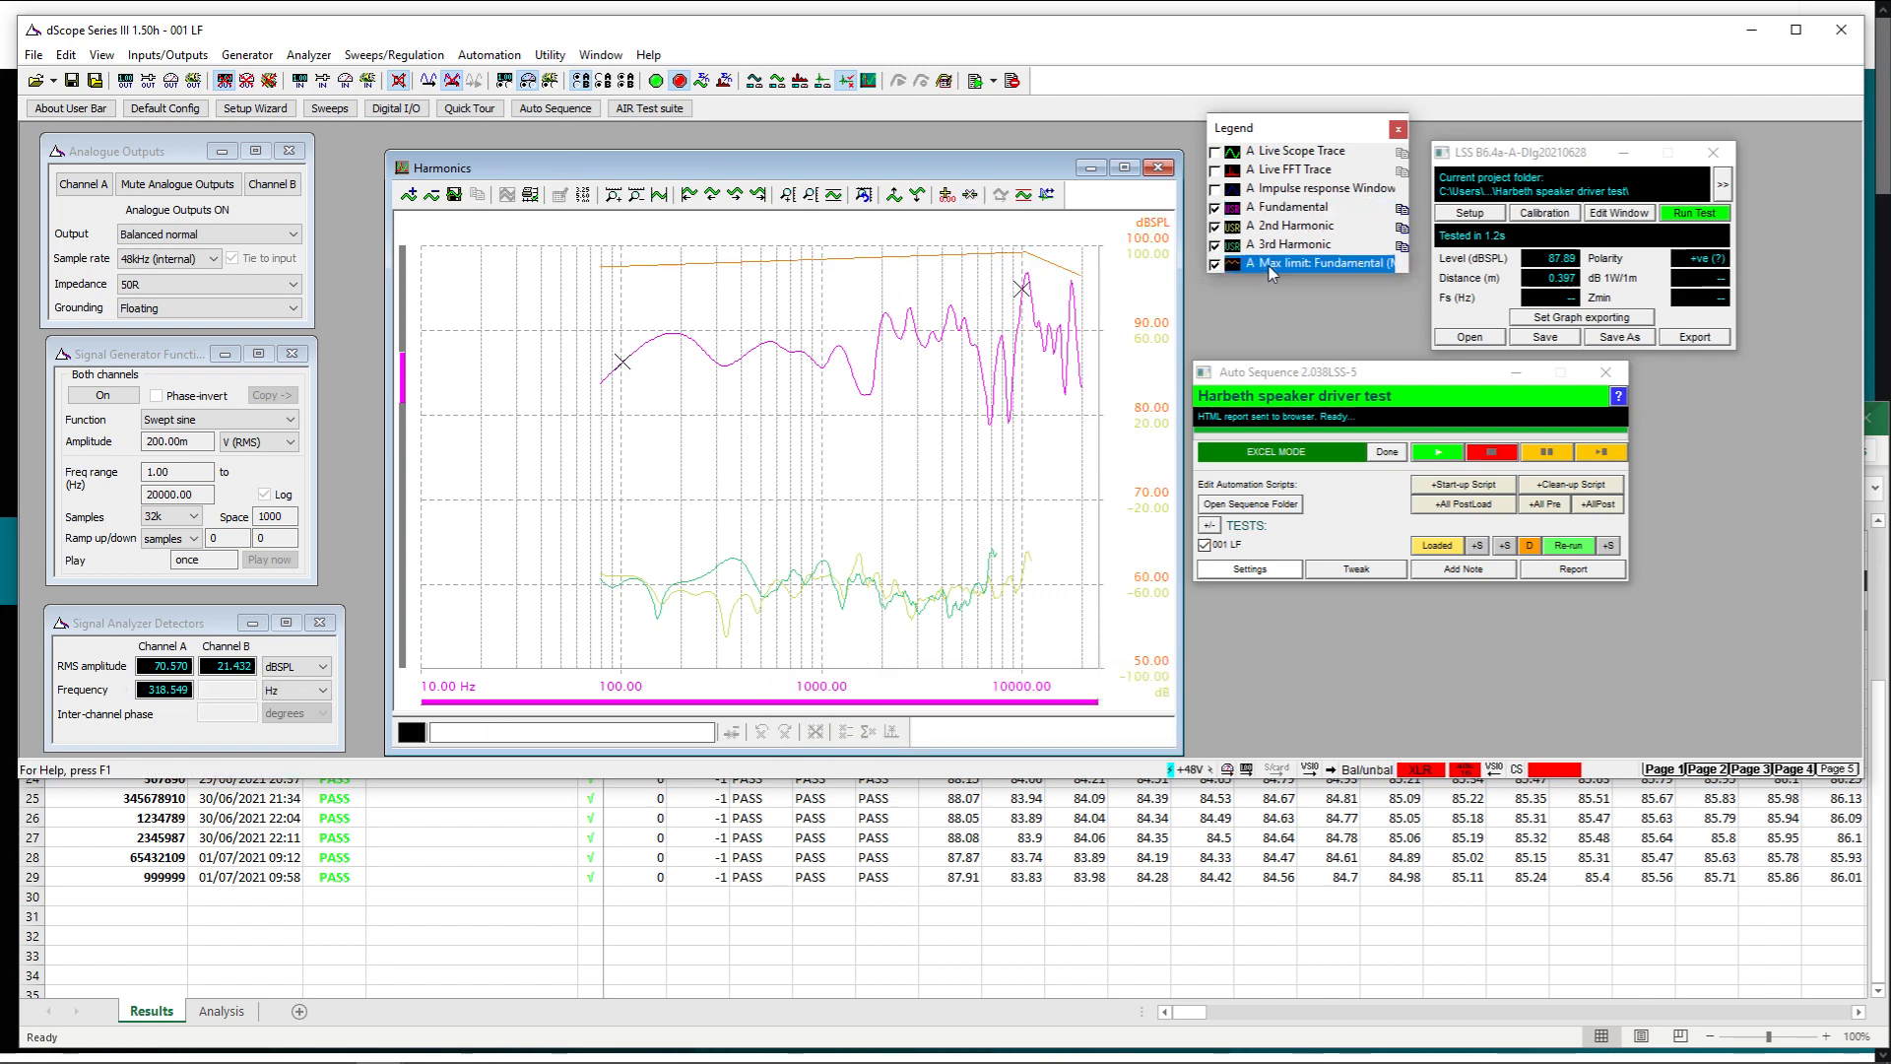
left_click(583, 195)
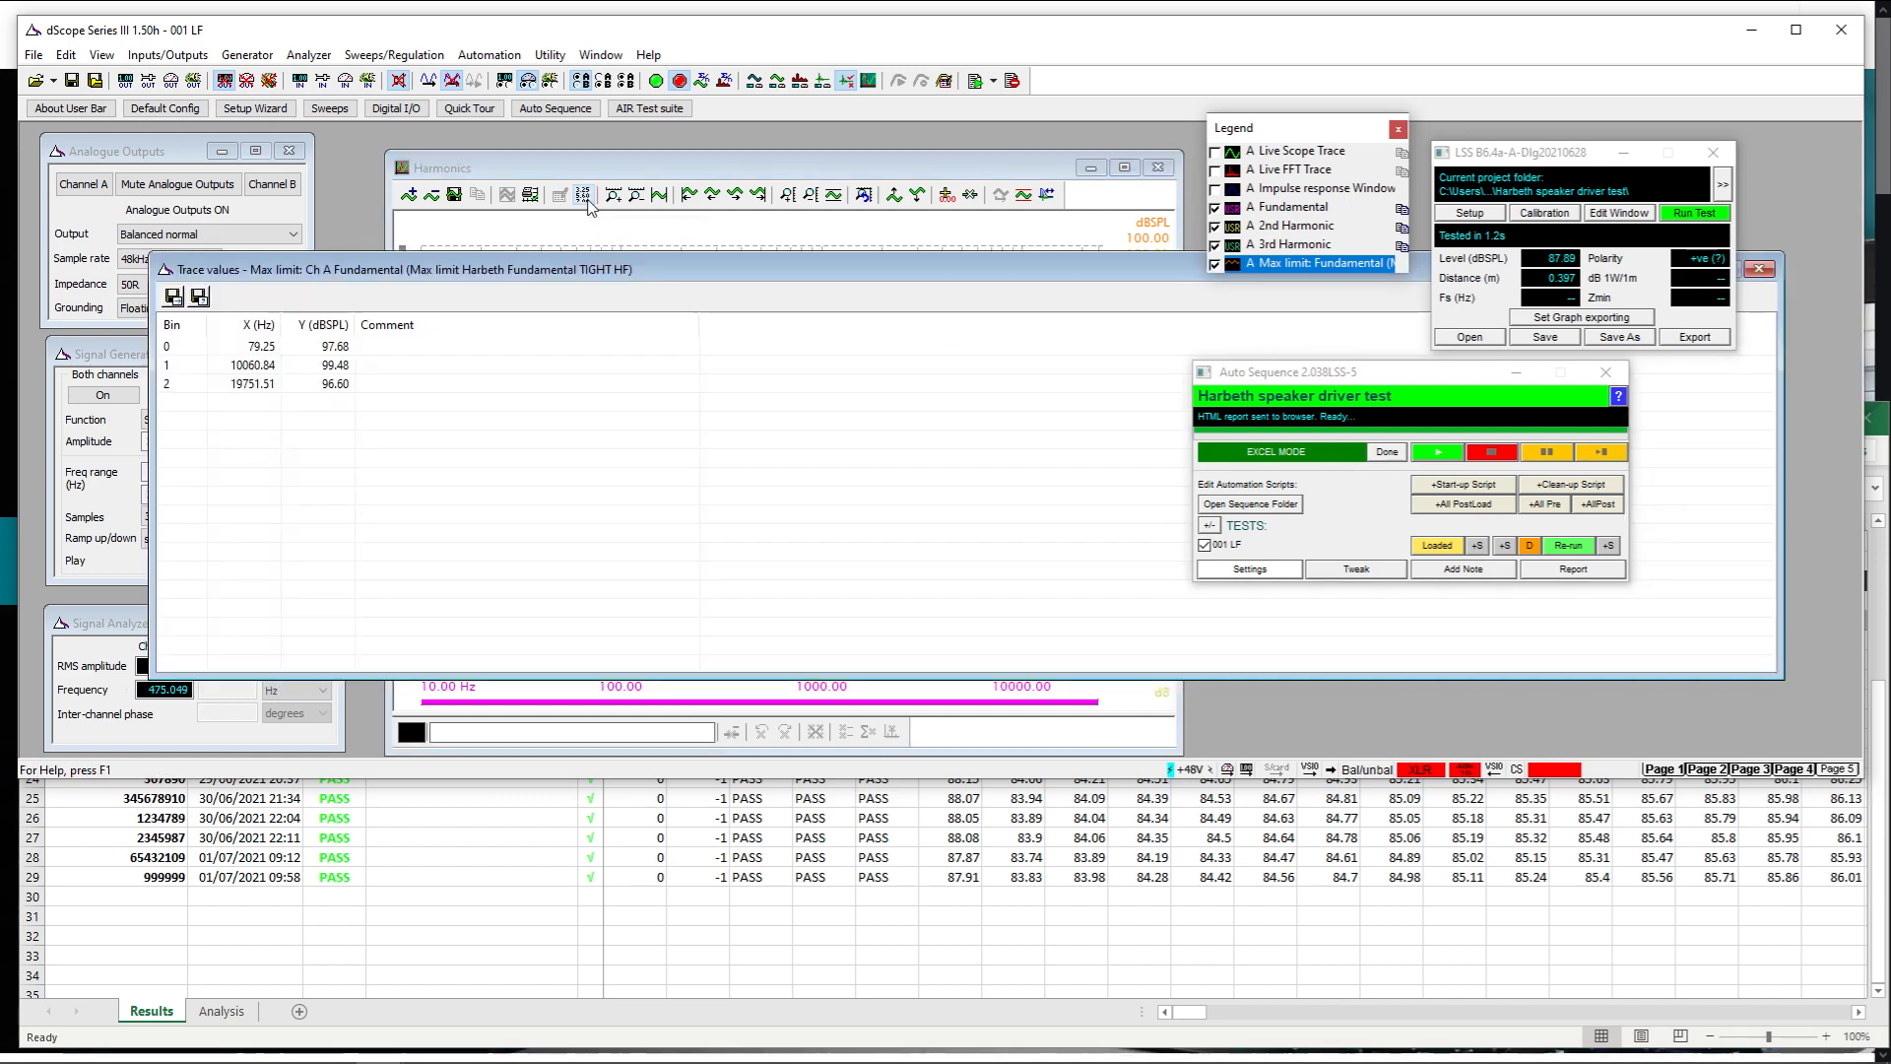
double_click(342, 365)
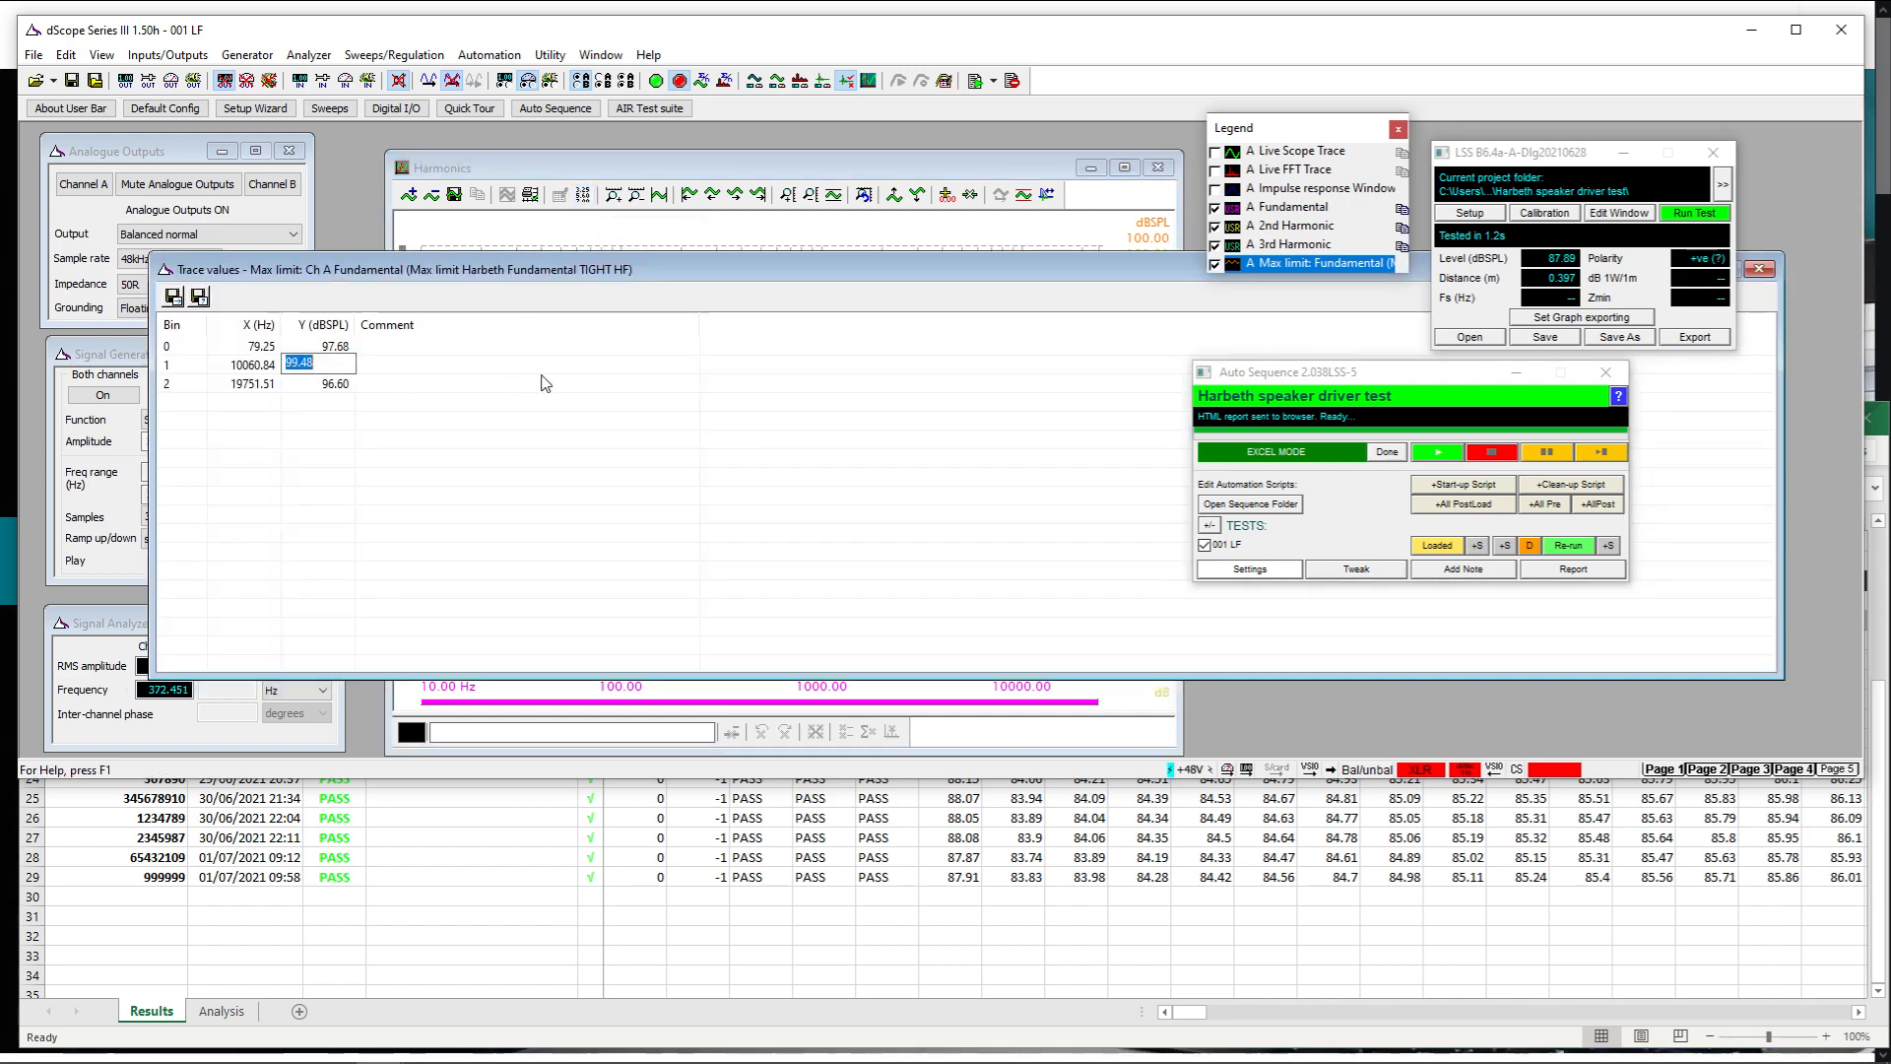
type("98")
key("Return")
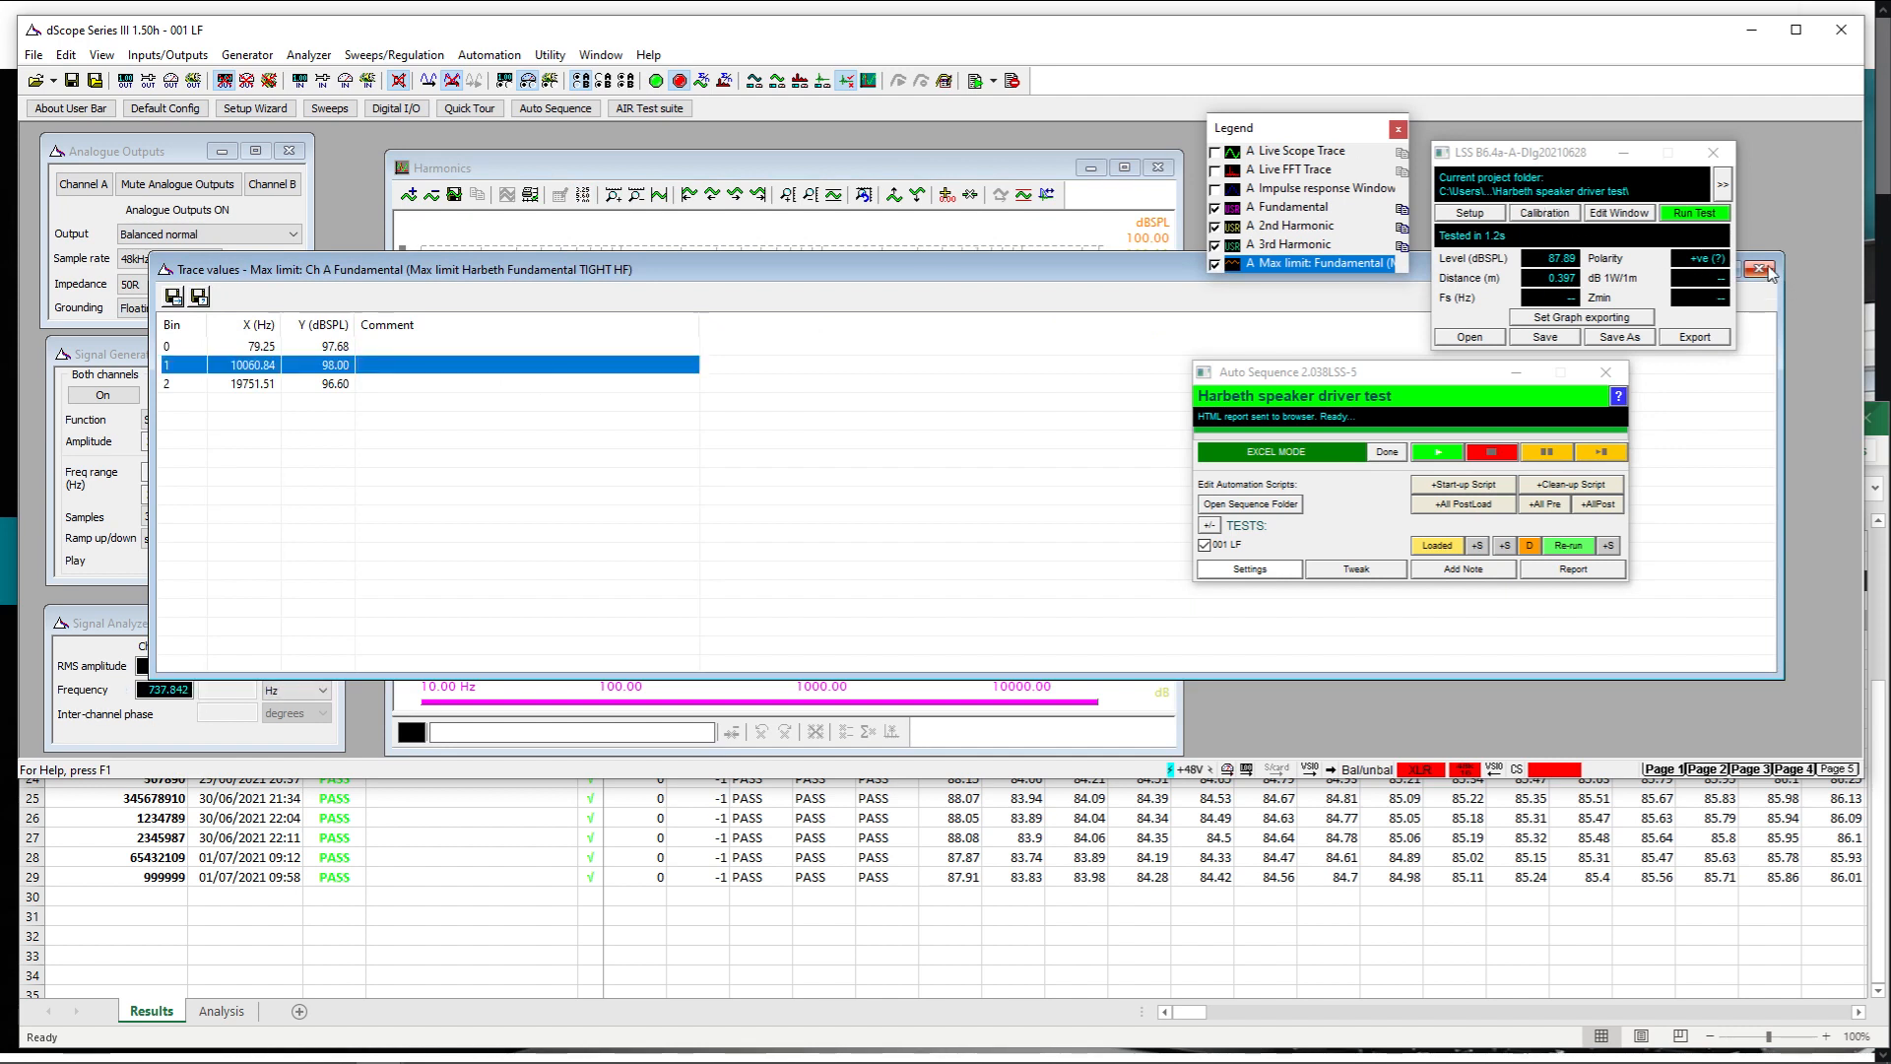
left_click(1760, 269)
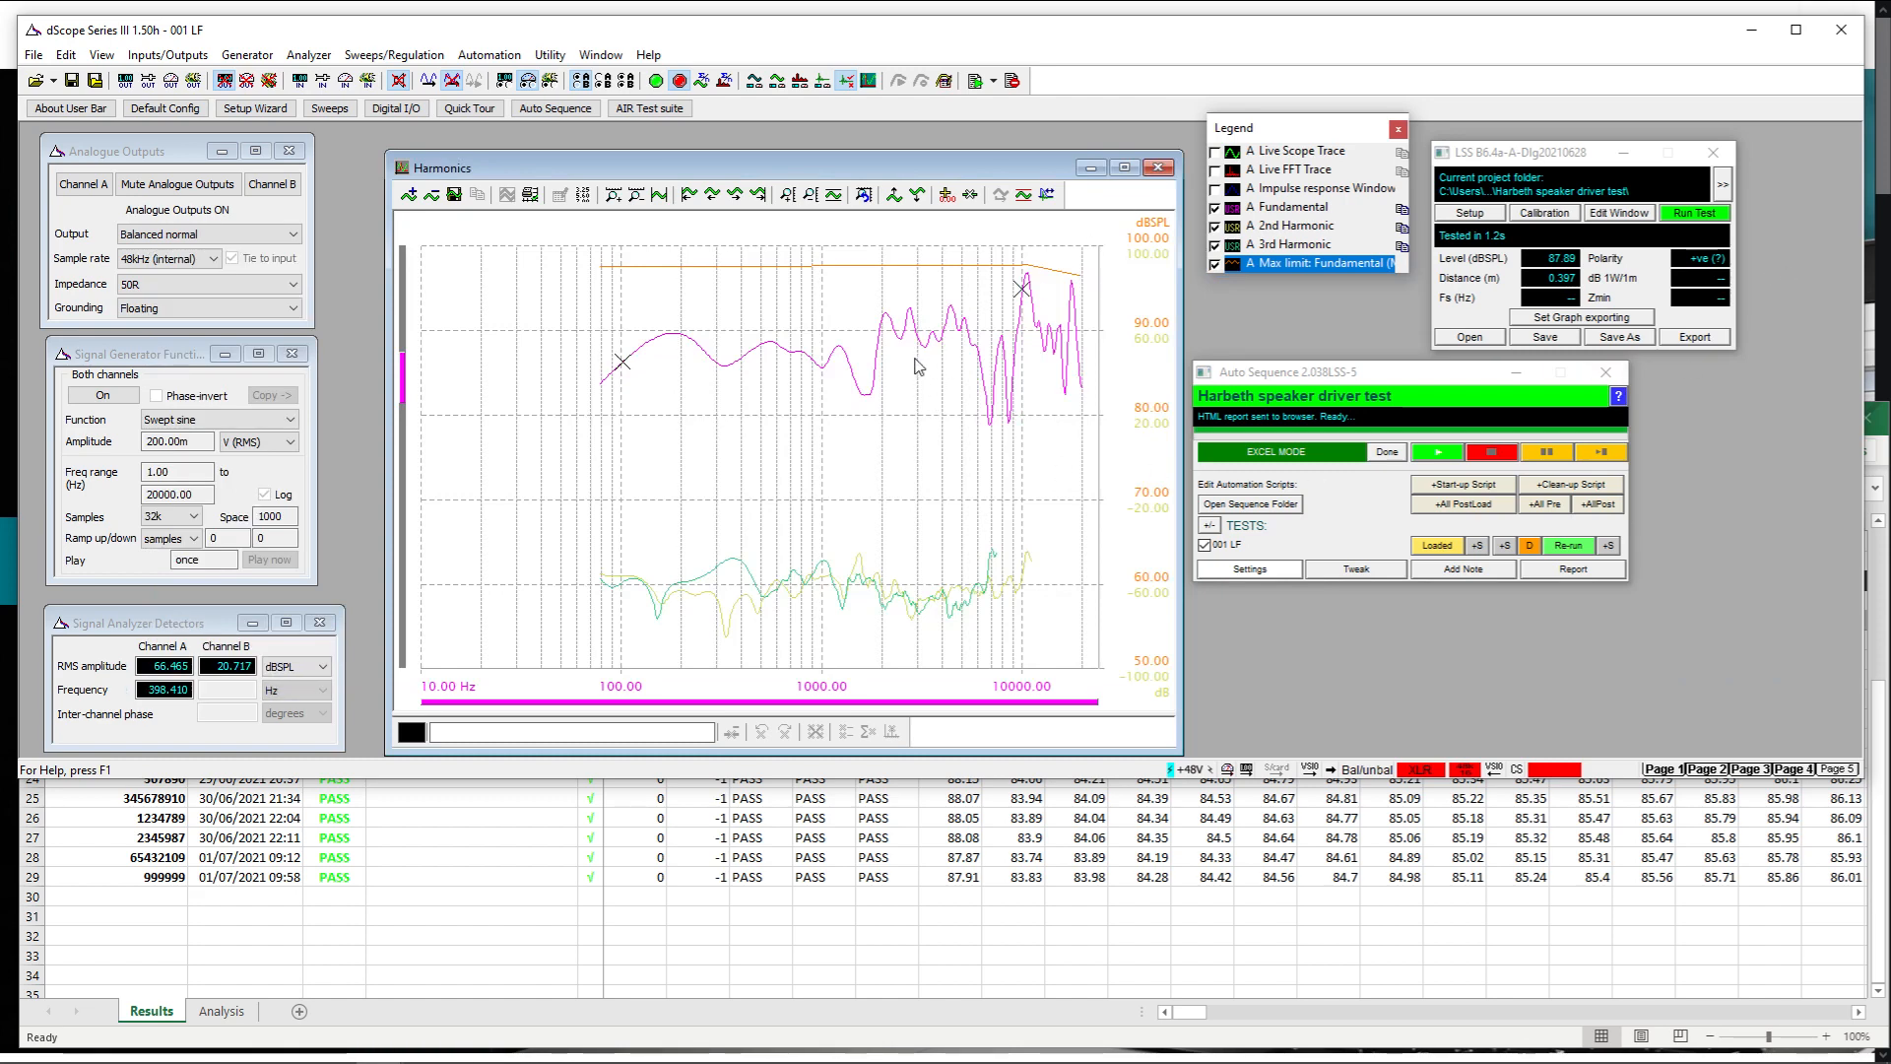